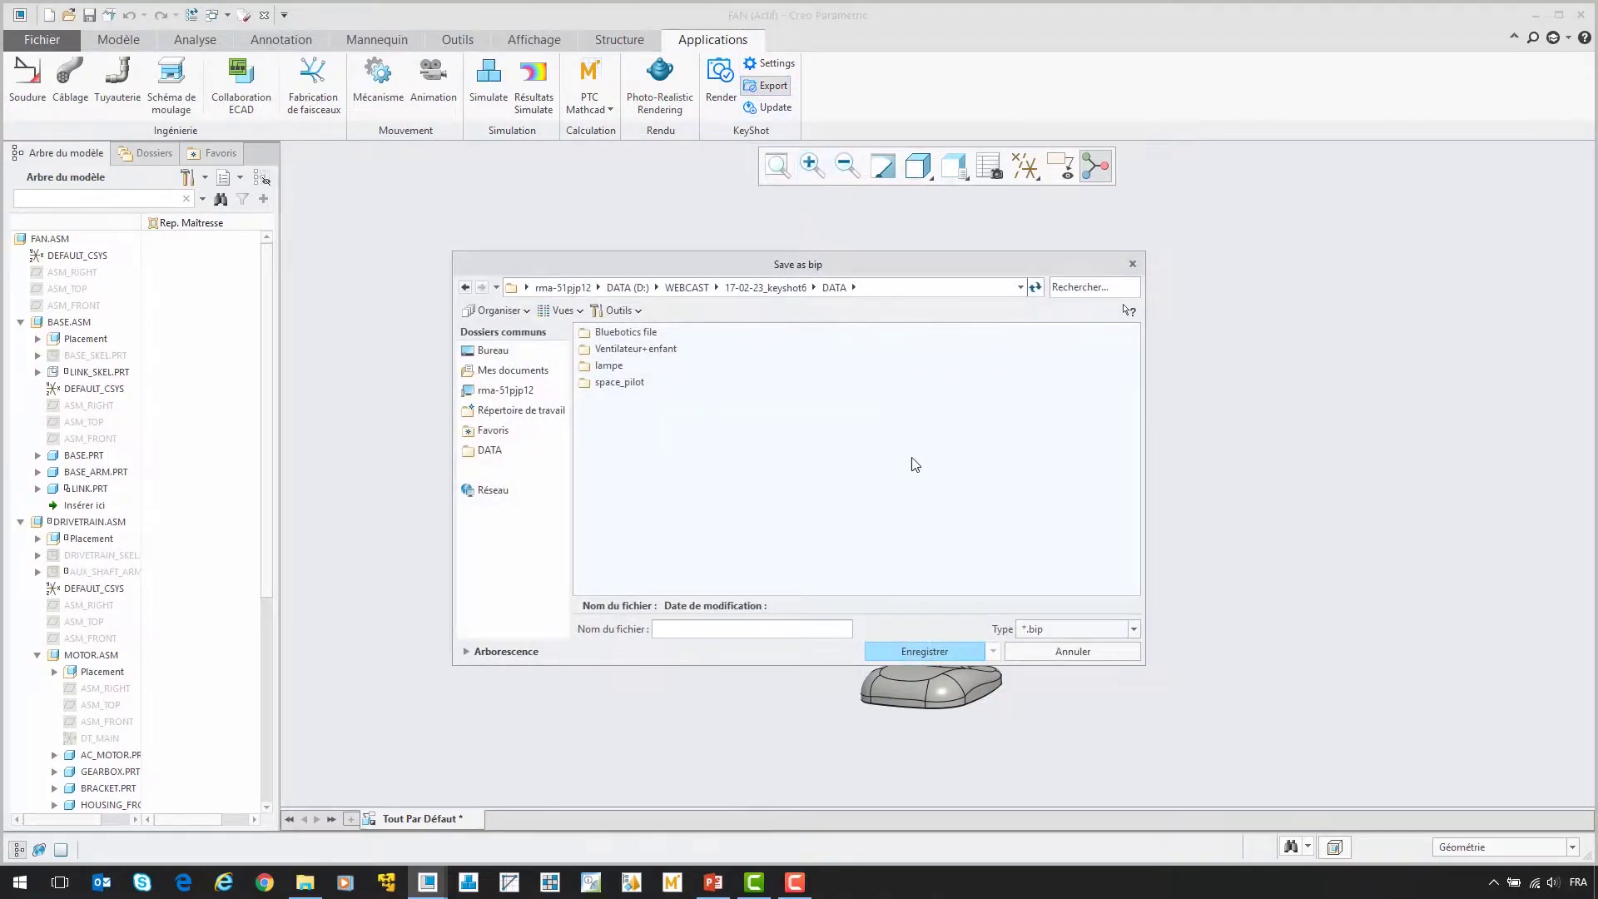
- Enable the .fra file prompt for mechanisms and send the fan assembly to KeyShot with the FAN_ANALYSIS.fra animation
{"action": "left_click", "coordinate": [1047, 651]}
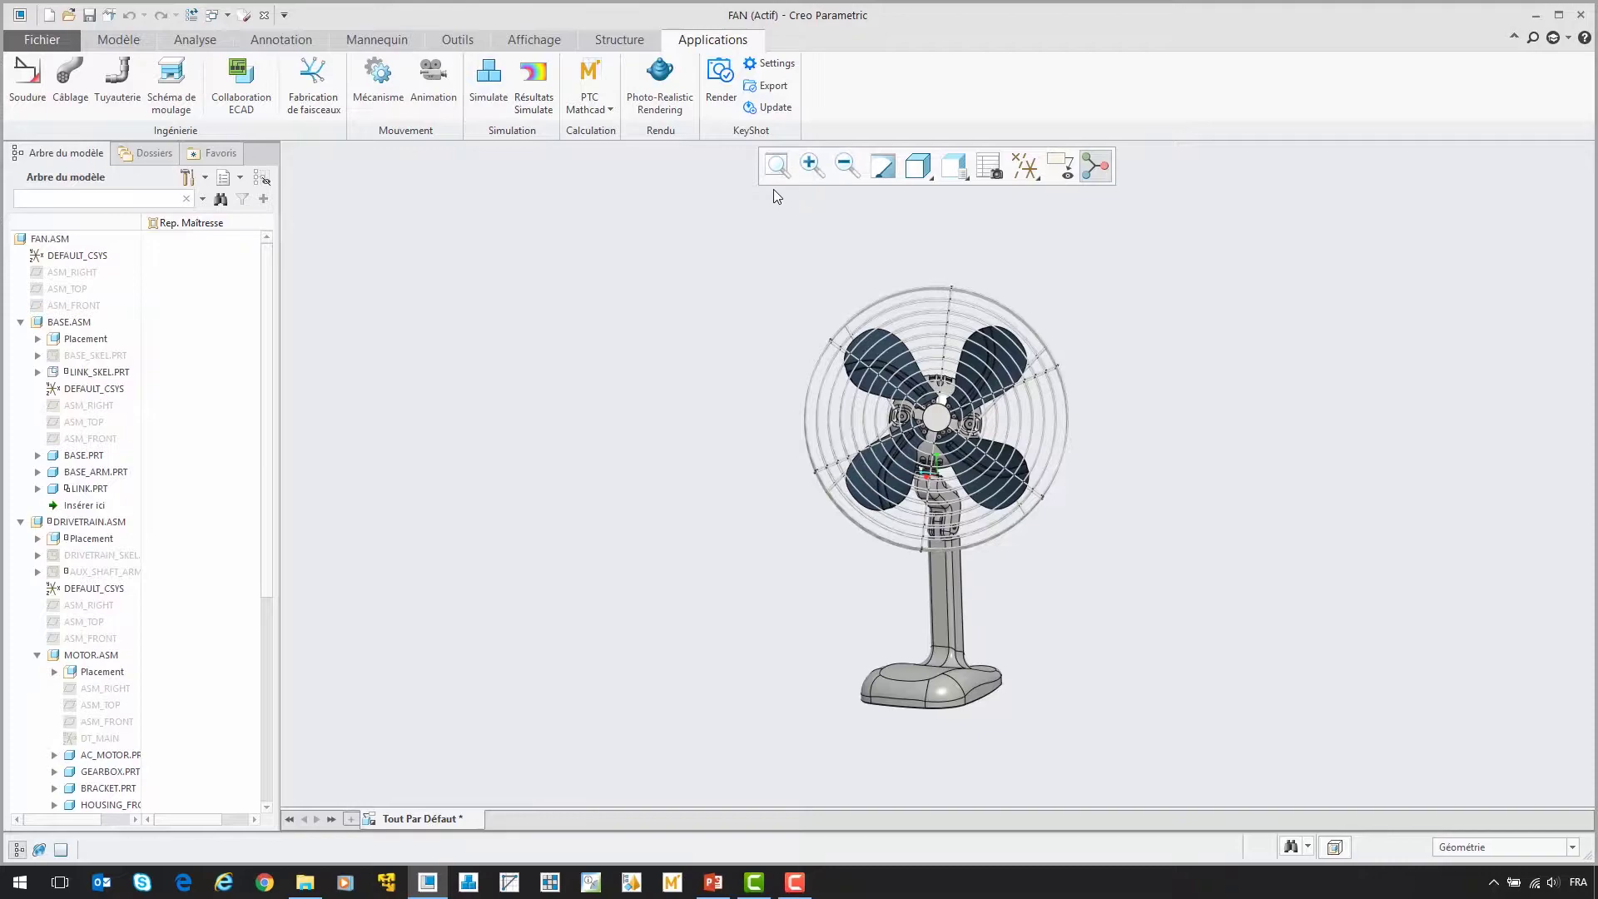
{"action": "left_click", "coordinate": [766, 64]}
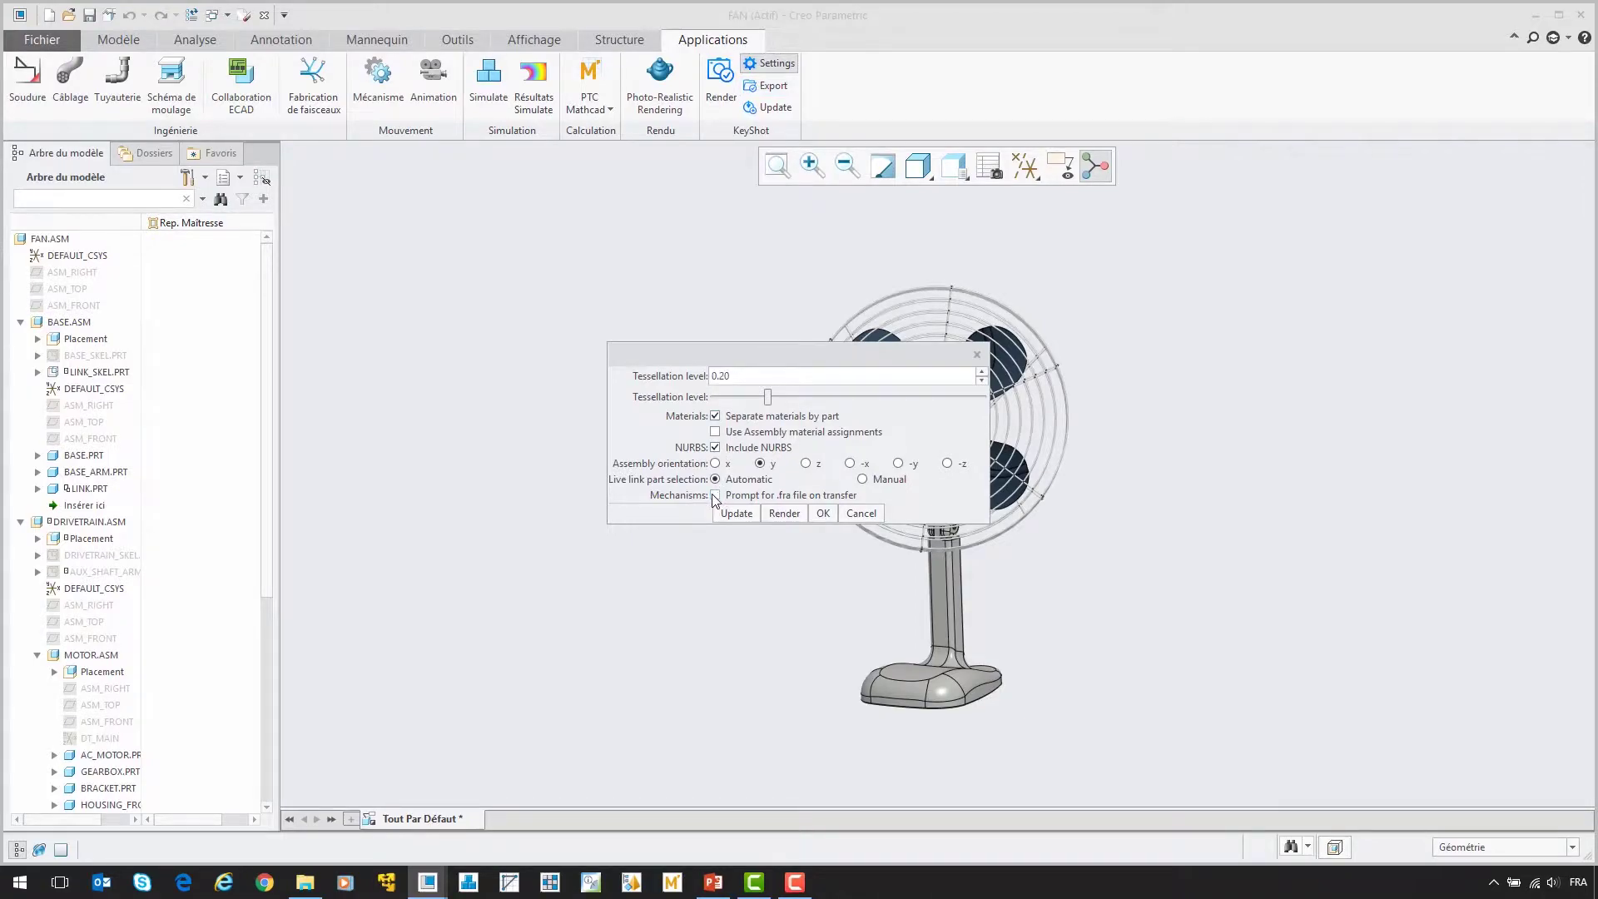
{"action": "left_click", "coordinate": [788, 514]}
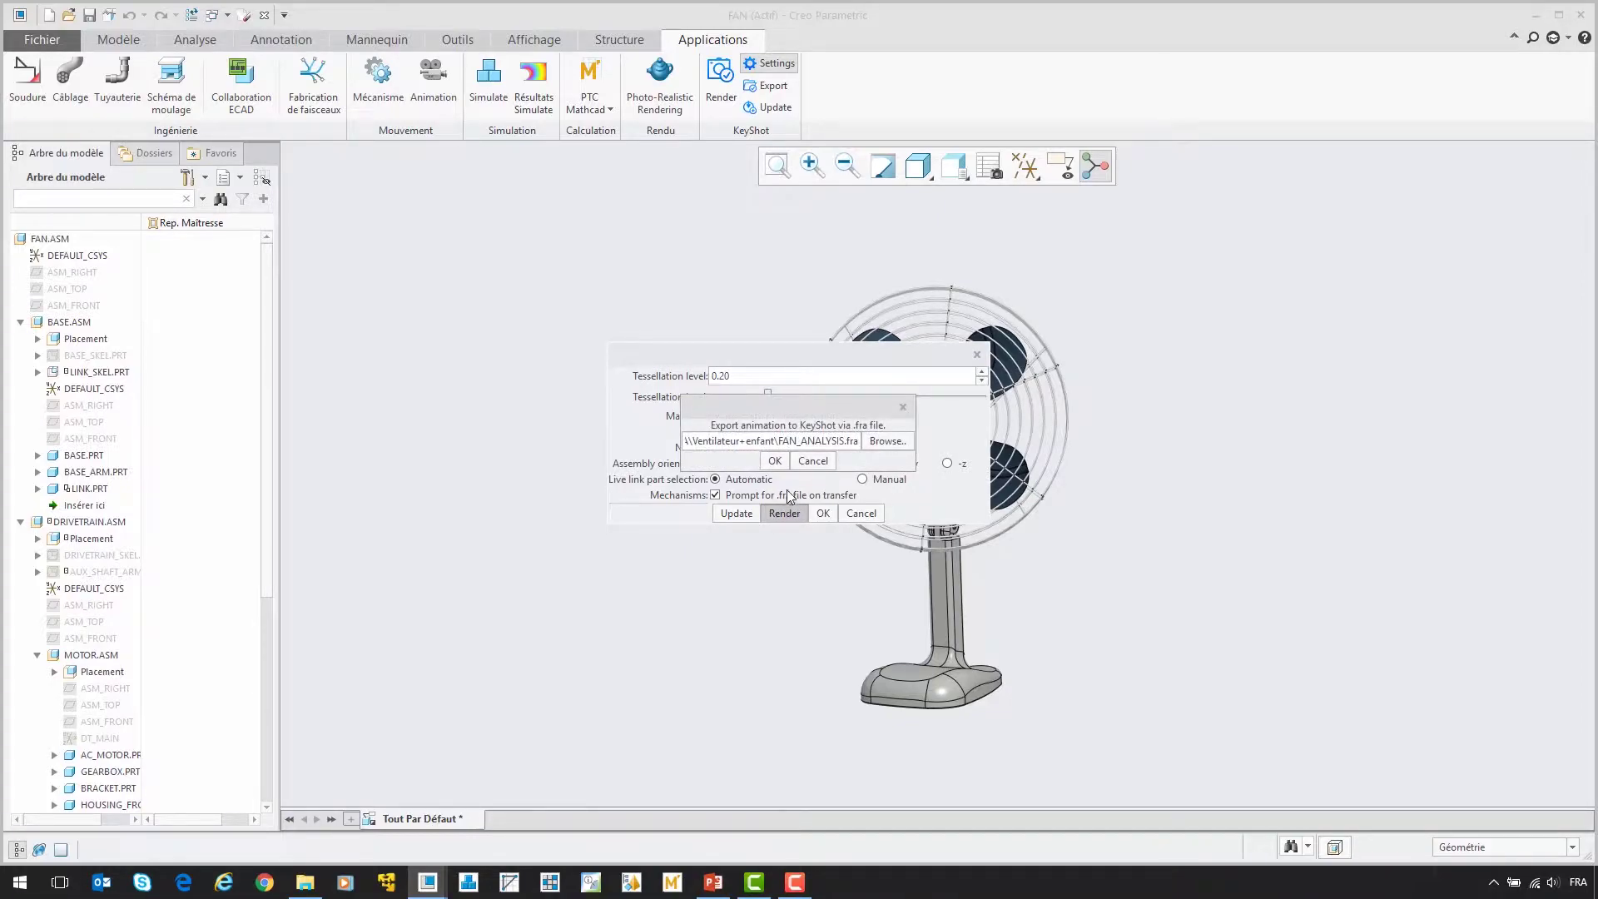
{"action": "left_click", "coordinate": [773, 462]}
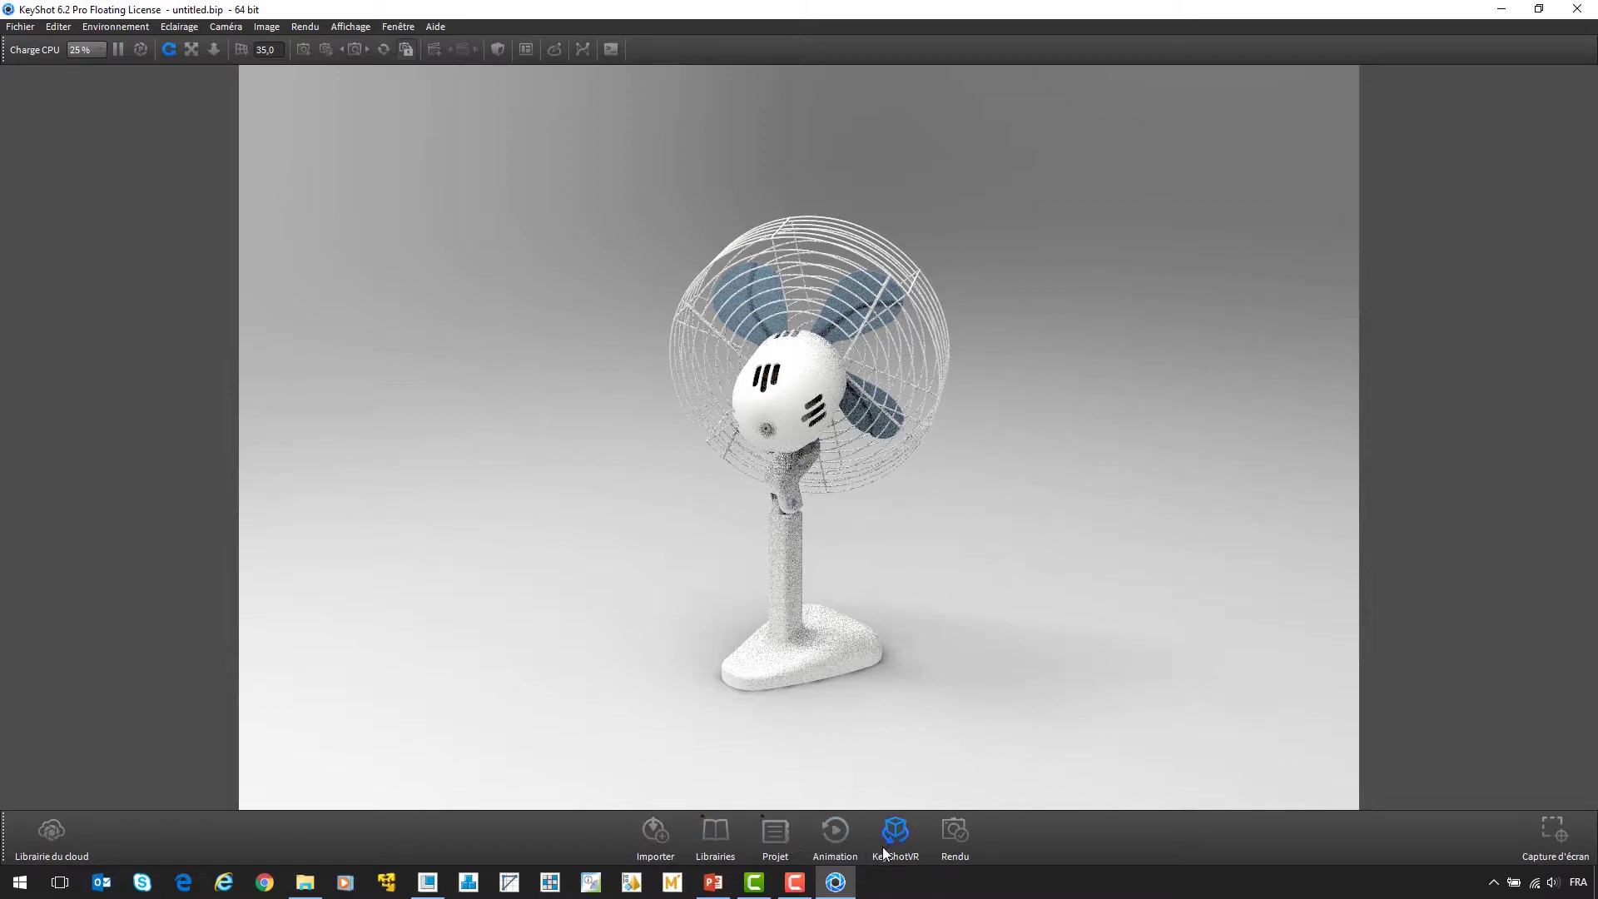
- Open the KeyShot library and examine material categories such as Axalta Paint, Gem Stones, Glass, Anodized, Zinc, Miscellaneous, Paint and Plastic
{"action": "left_click", "coordinate": [731, 836]}
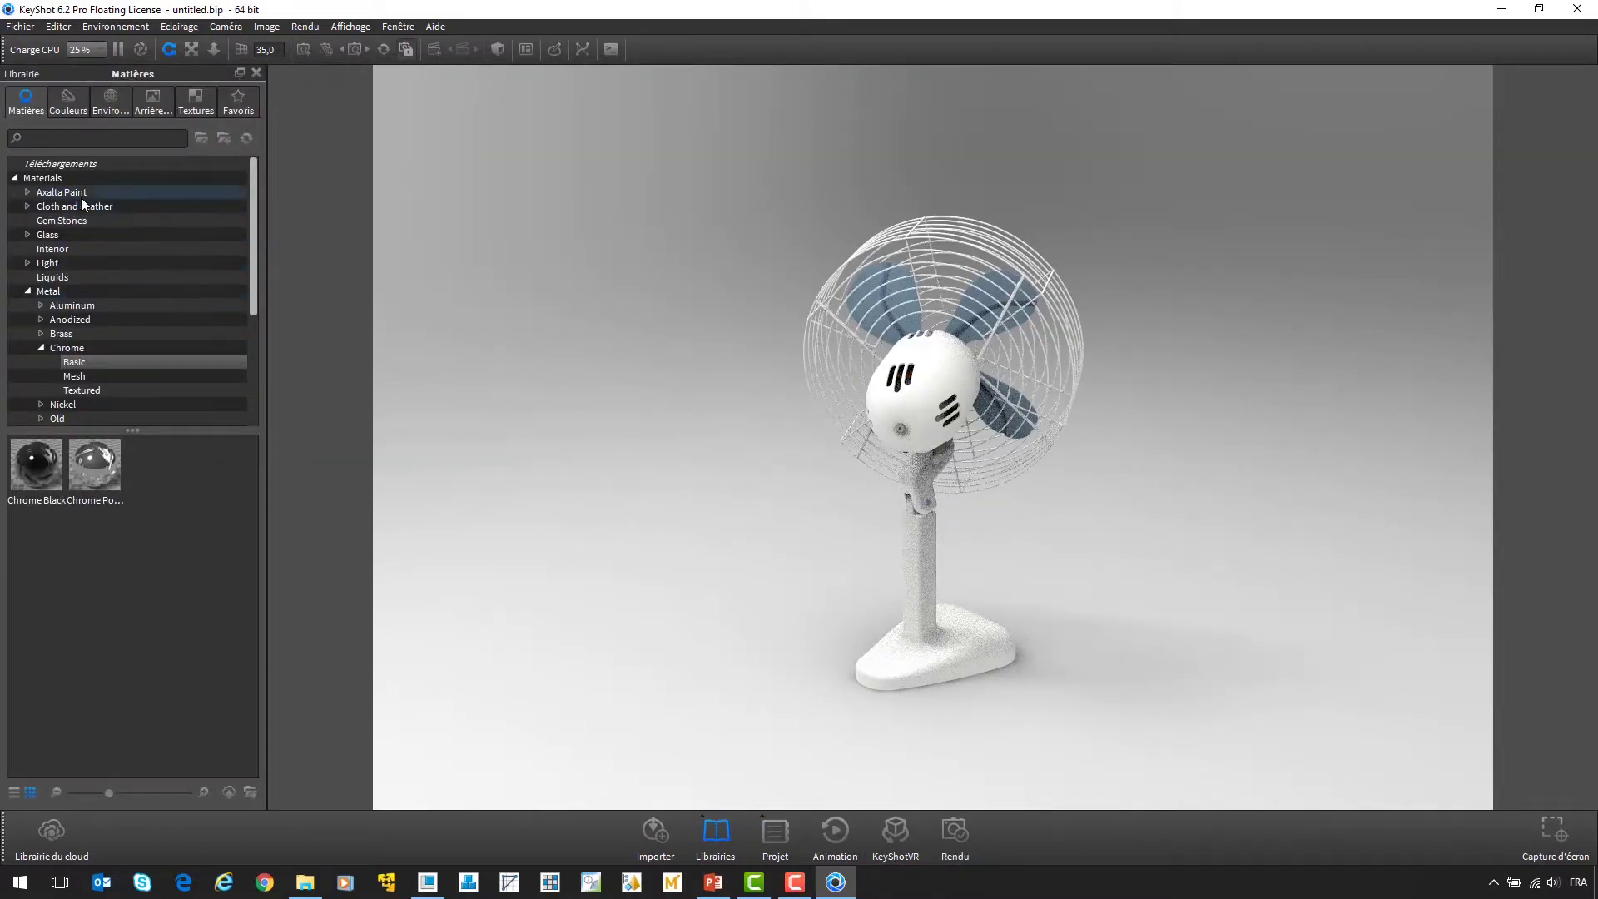
{"action": "left_click", "coordinate": [82, 193]}
{"action": "left_click", "coordinate": [79, 220]}
{"action": "left_click", "coordinate": [77, 235]}
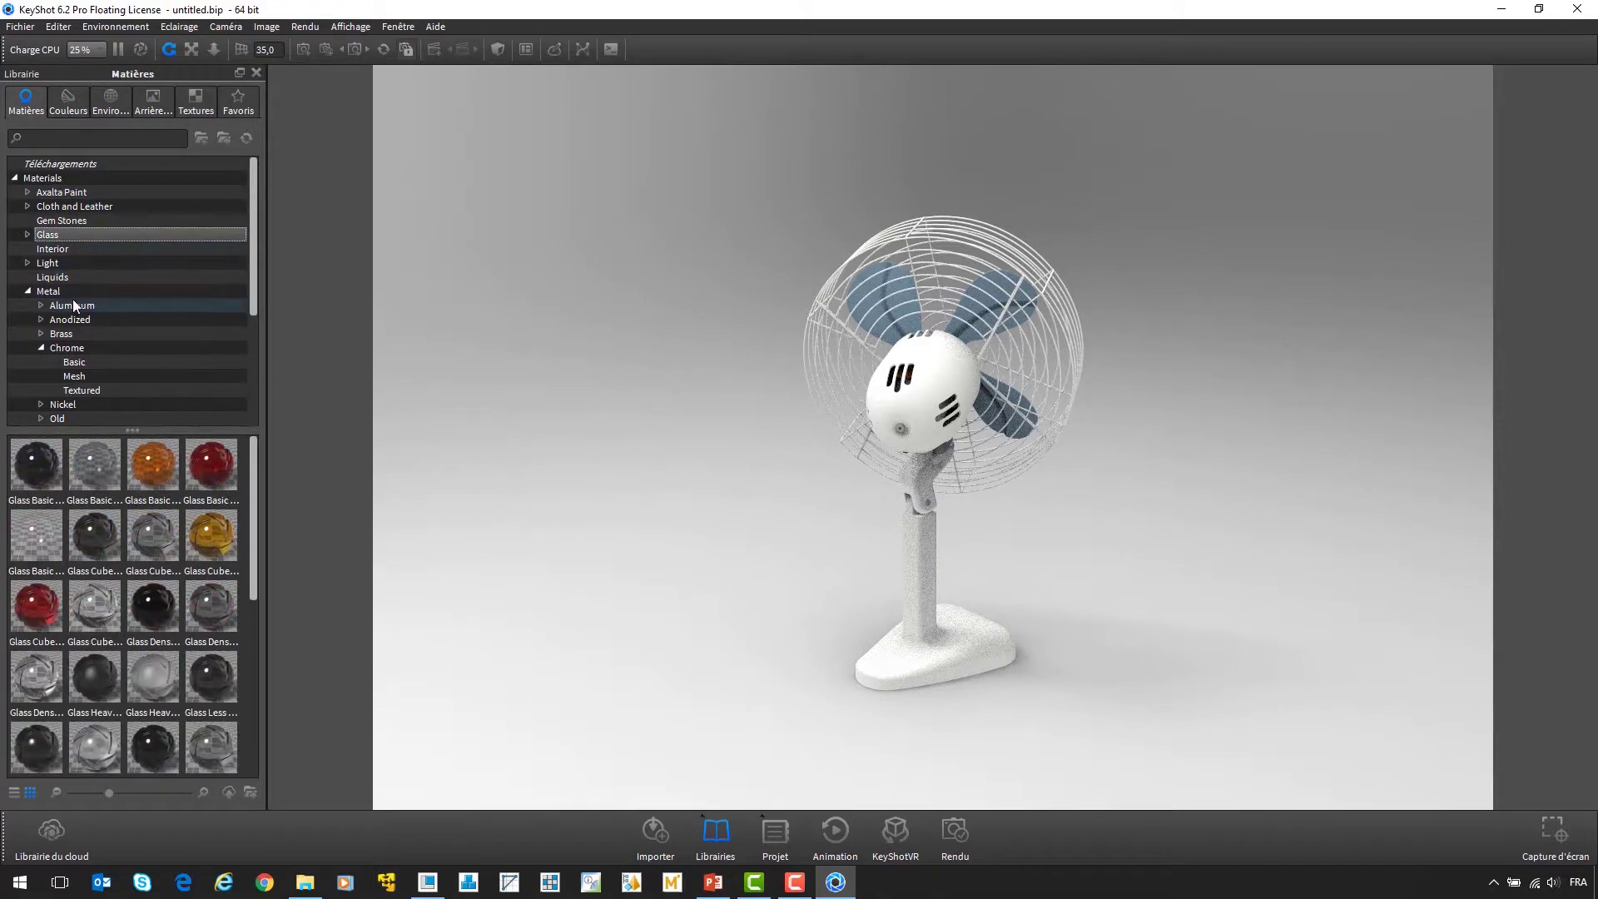
{"action": "left_click", "coordinate": [68, 320]}
{"action": "scroll", "coordinate": [80, 336], "scroll_direction": "down", "scroll_amount": 3}
{"action": "left_click", "coordinate": [82, 365]}
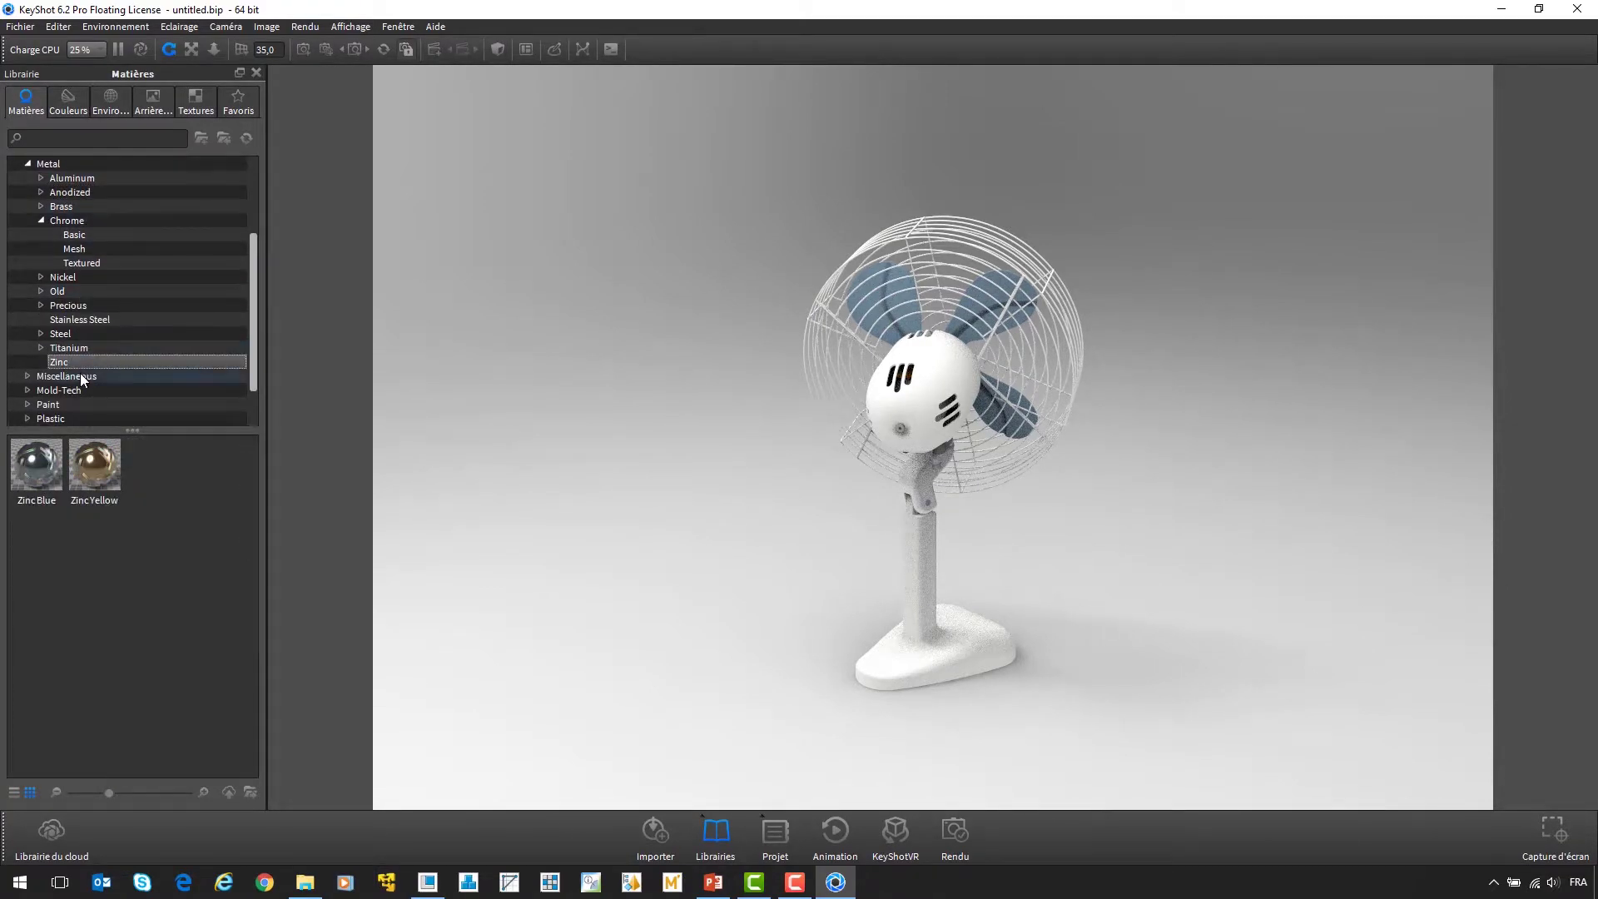
{"action": "left_click", "coordinate": [80, 375]}
{"action": "left_click", "coordinate": [72, 404]}
{"action": "left_click", "coordinate": [71, 416]}
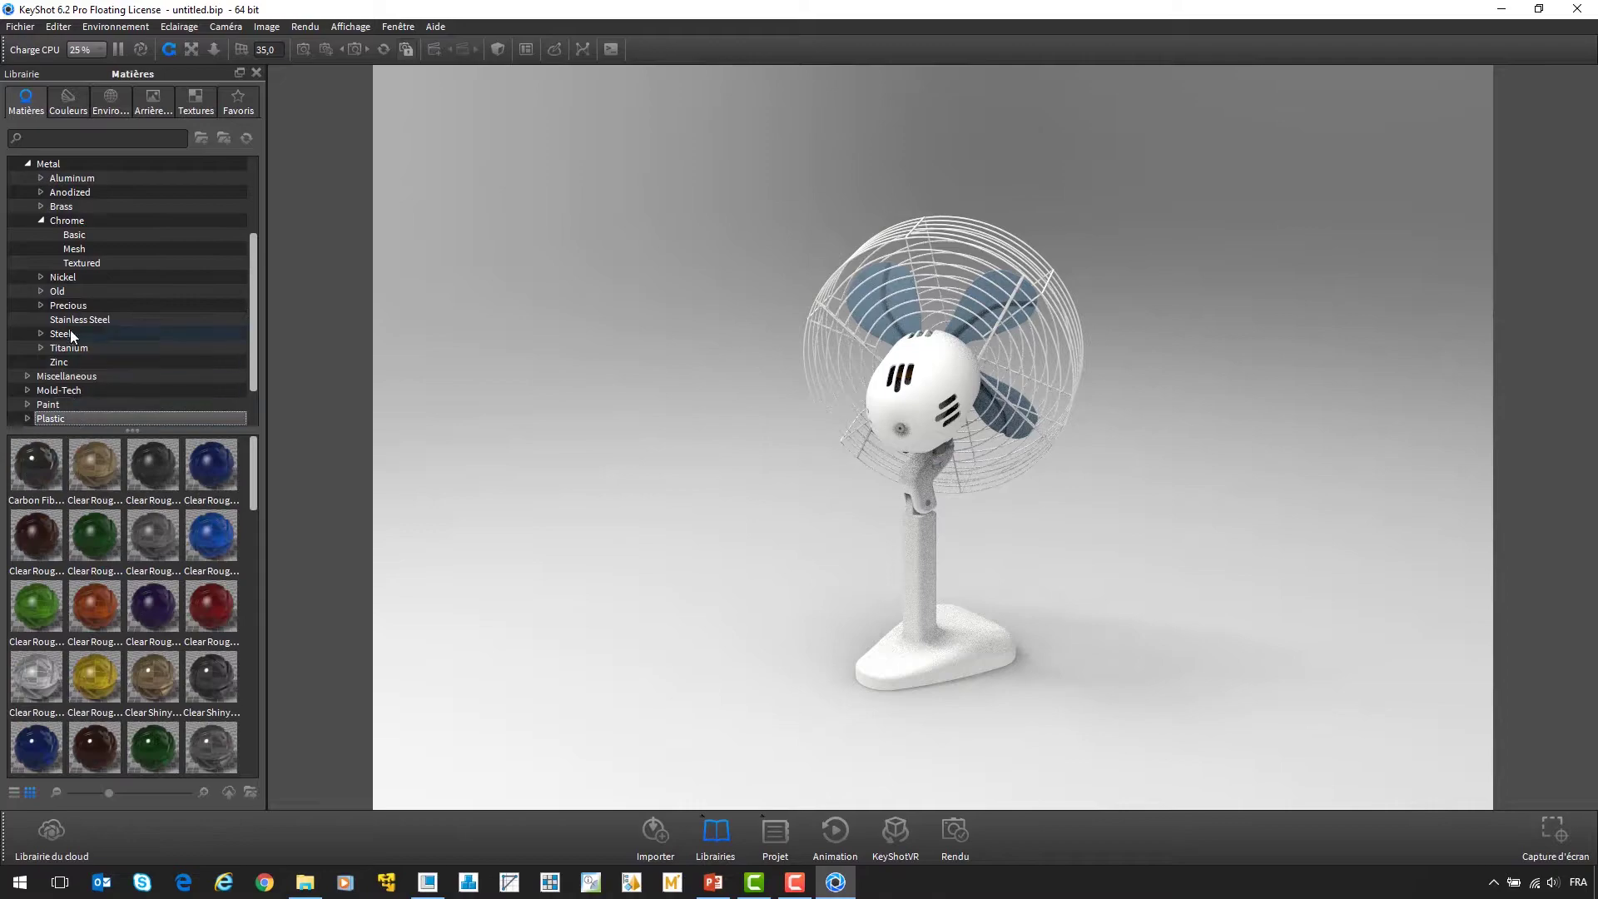
- Look through the library's colors, environments, backplates, textures and favorites
{"action": "left_click", "coordinate": [82, 106]}
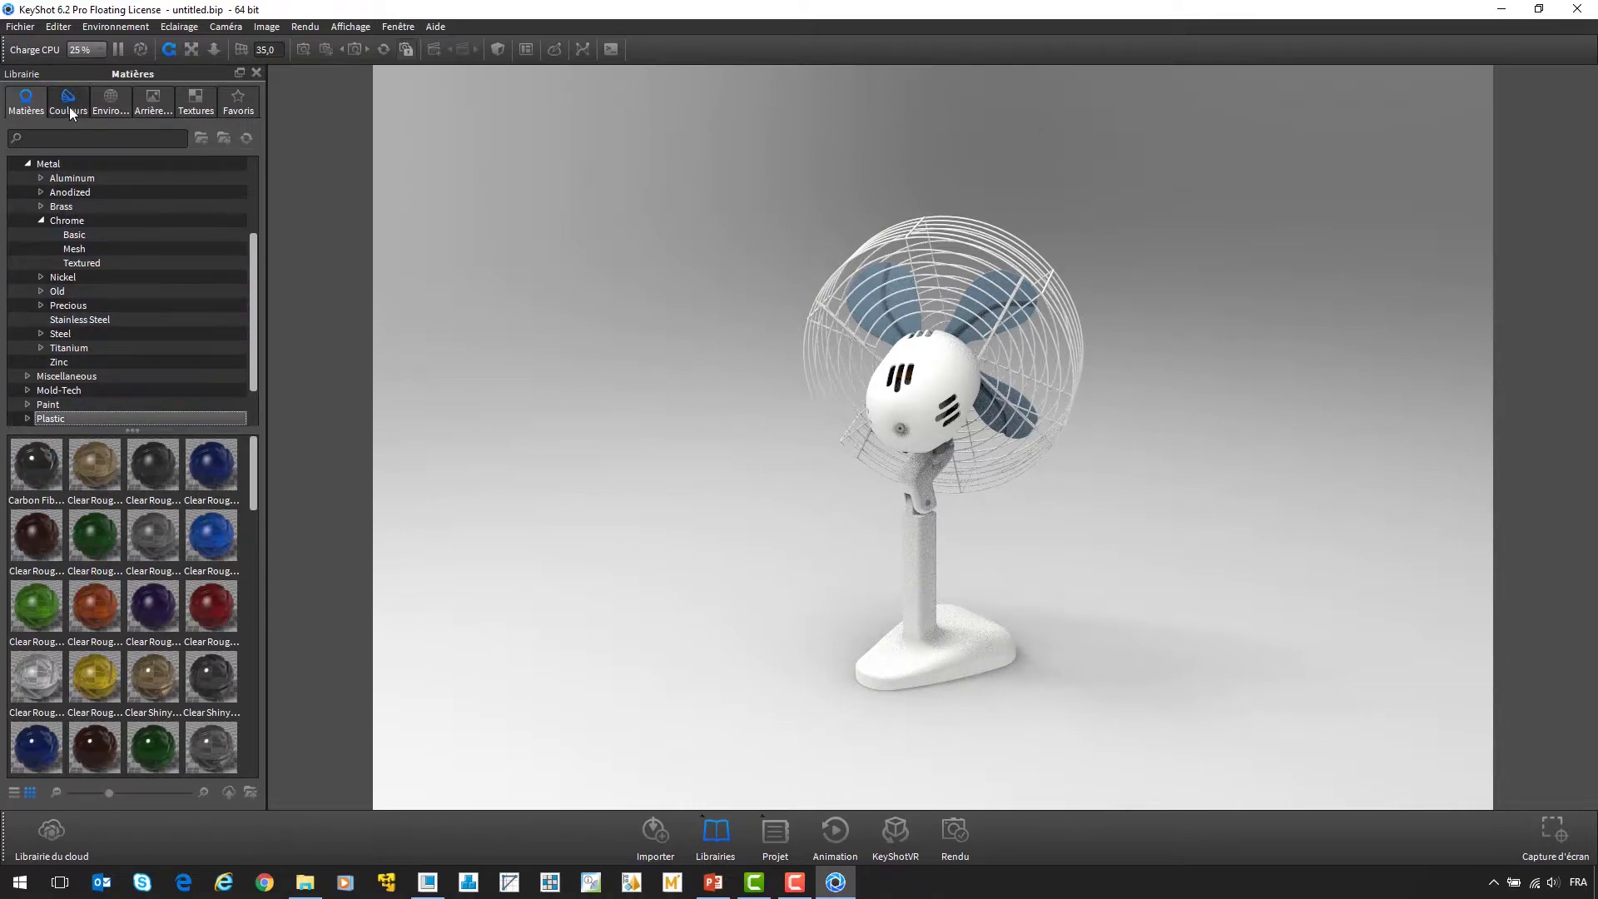
{"action": "left_click", "coordinate": [116, 108]}
{"action": "left_click", "coordinate": [150, 102]}
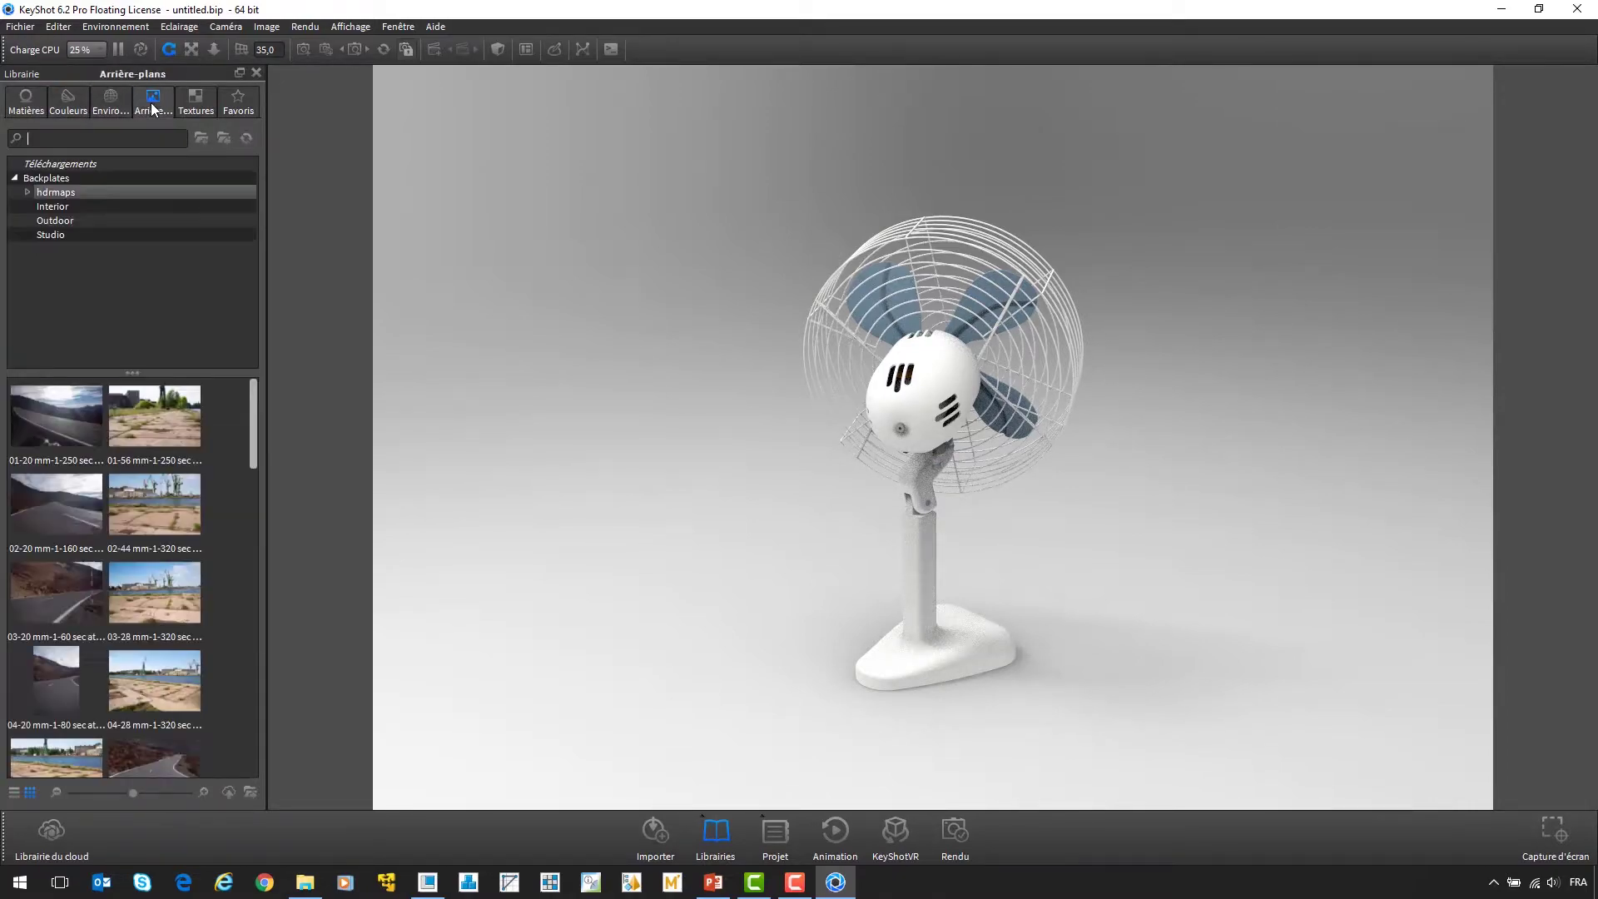
{"action": "left_click", "coordinate": [198, 102]}
{"action": "left_click", "coordinate": [231, 102]}
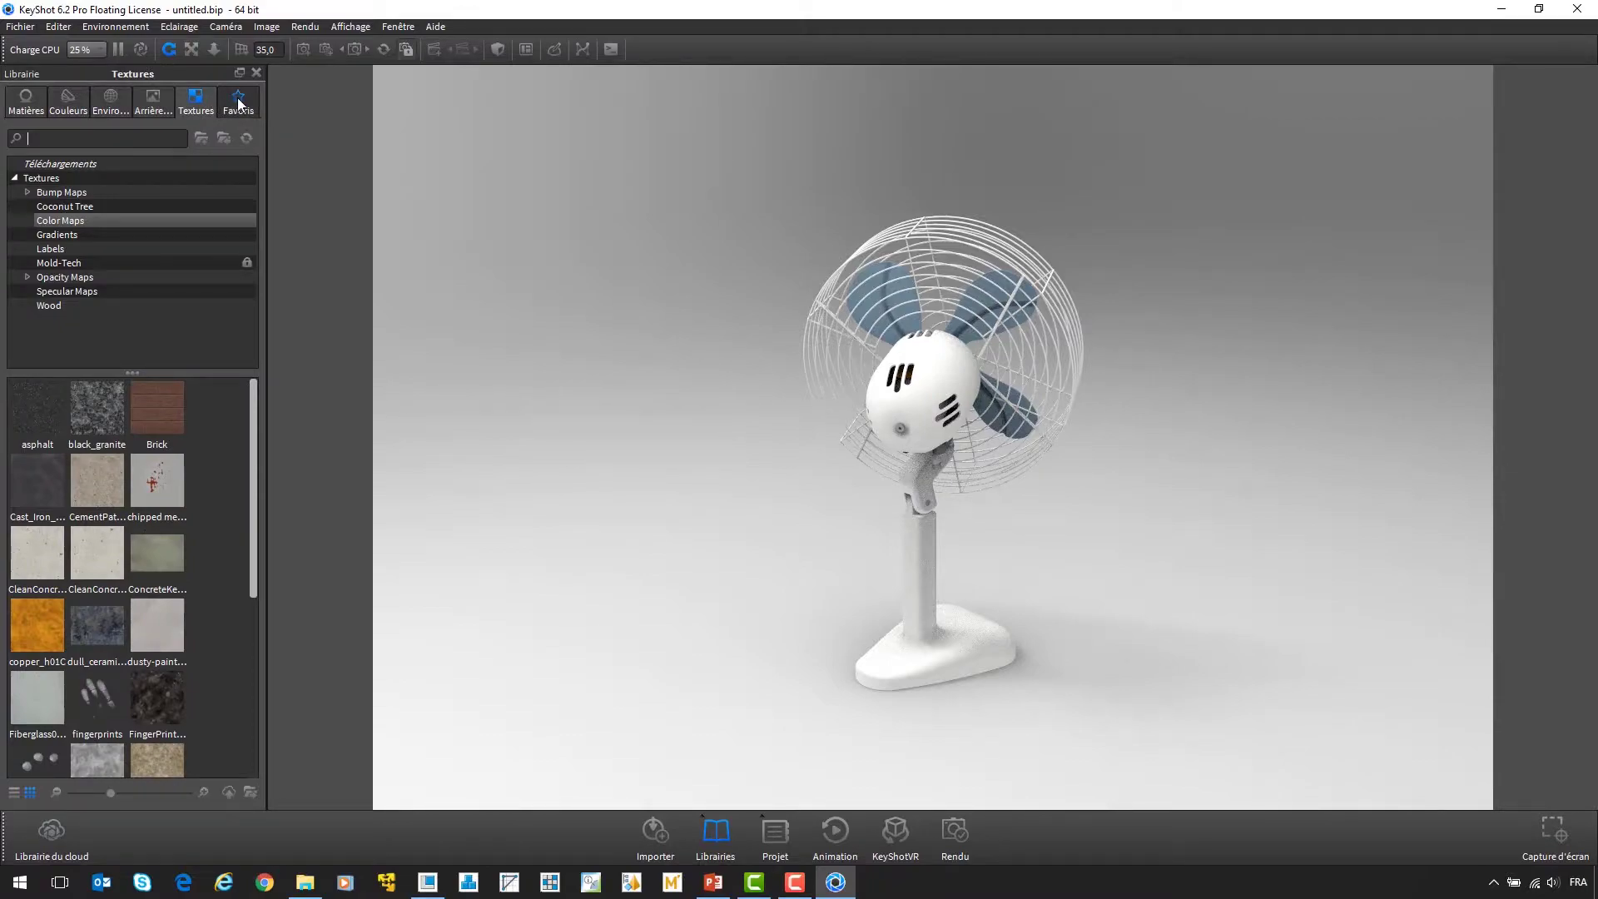
- Return to the material library and display the Axalta Paint category
{"action": "left_click", "coordinate": [33, 102]}
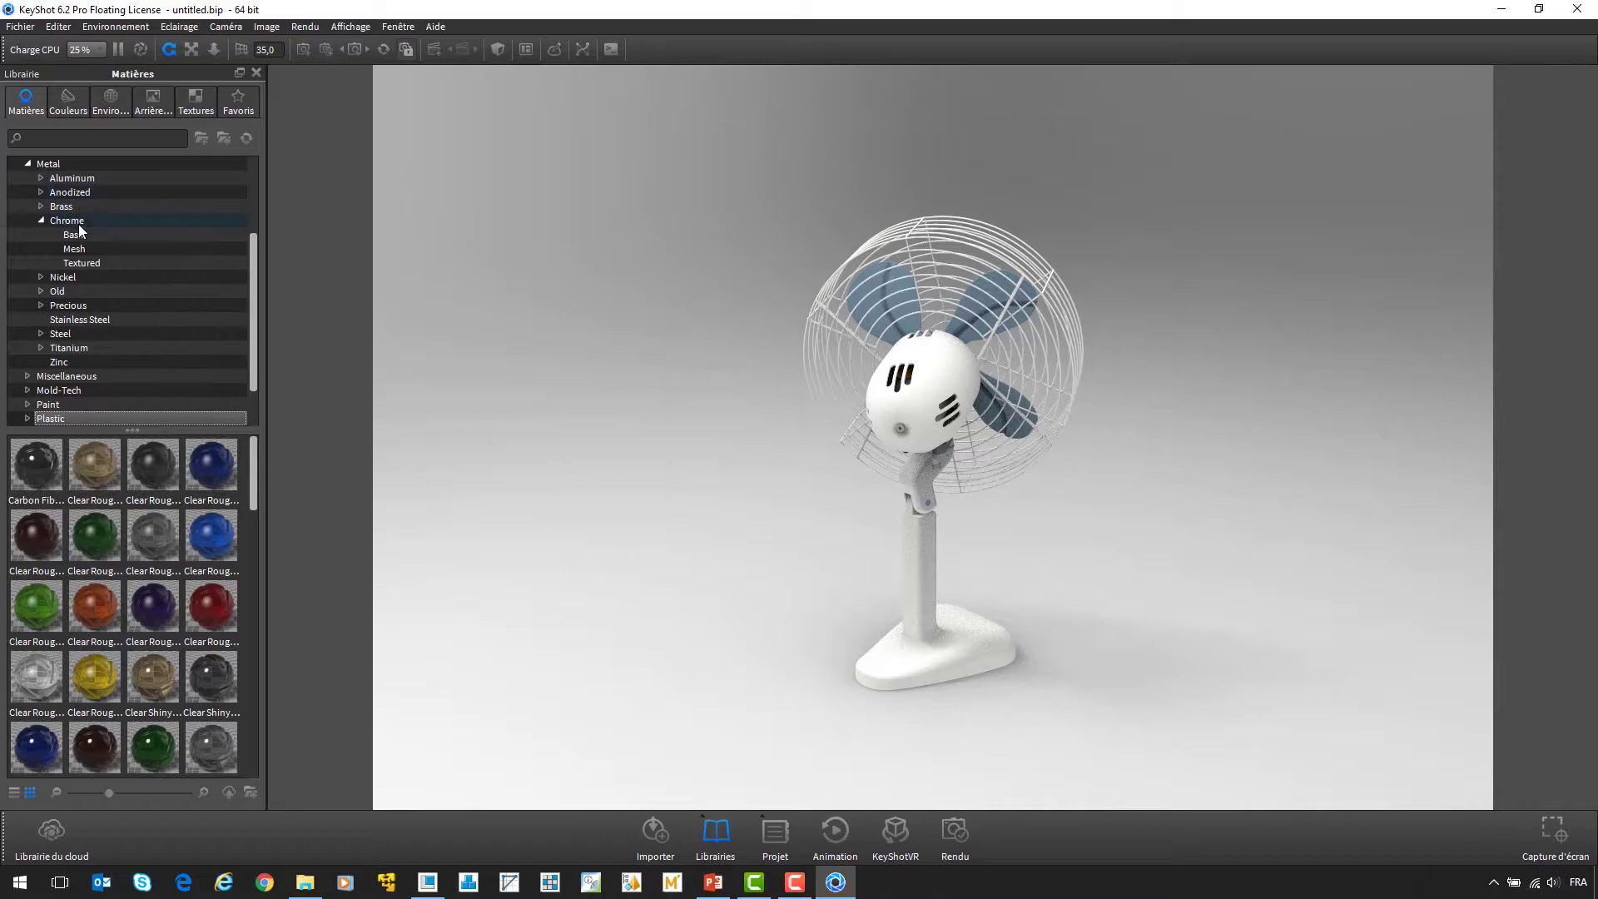
{"action": "scroll", "coordinate": [80, 256], "scroll_direction": "up", "scroll_amount": 3}
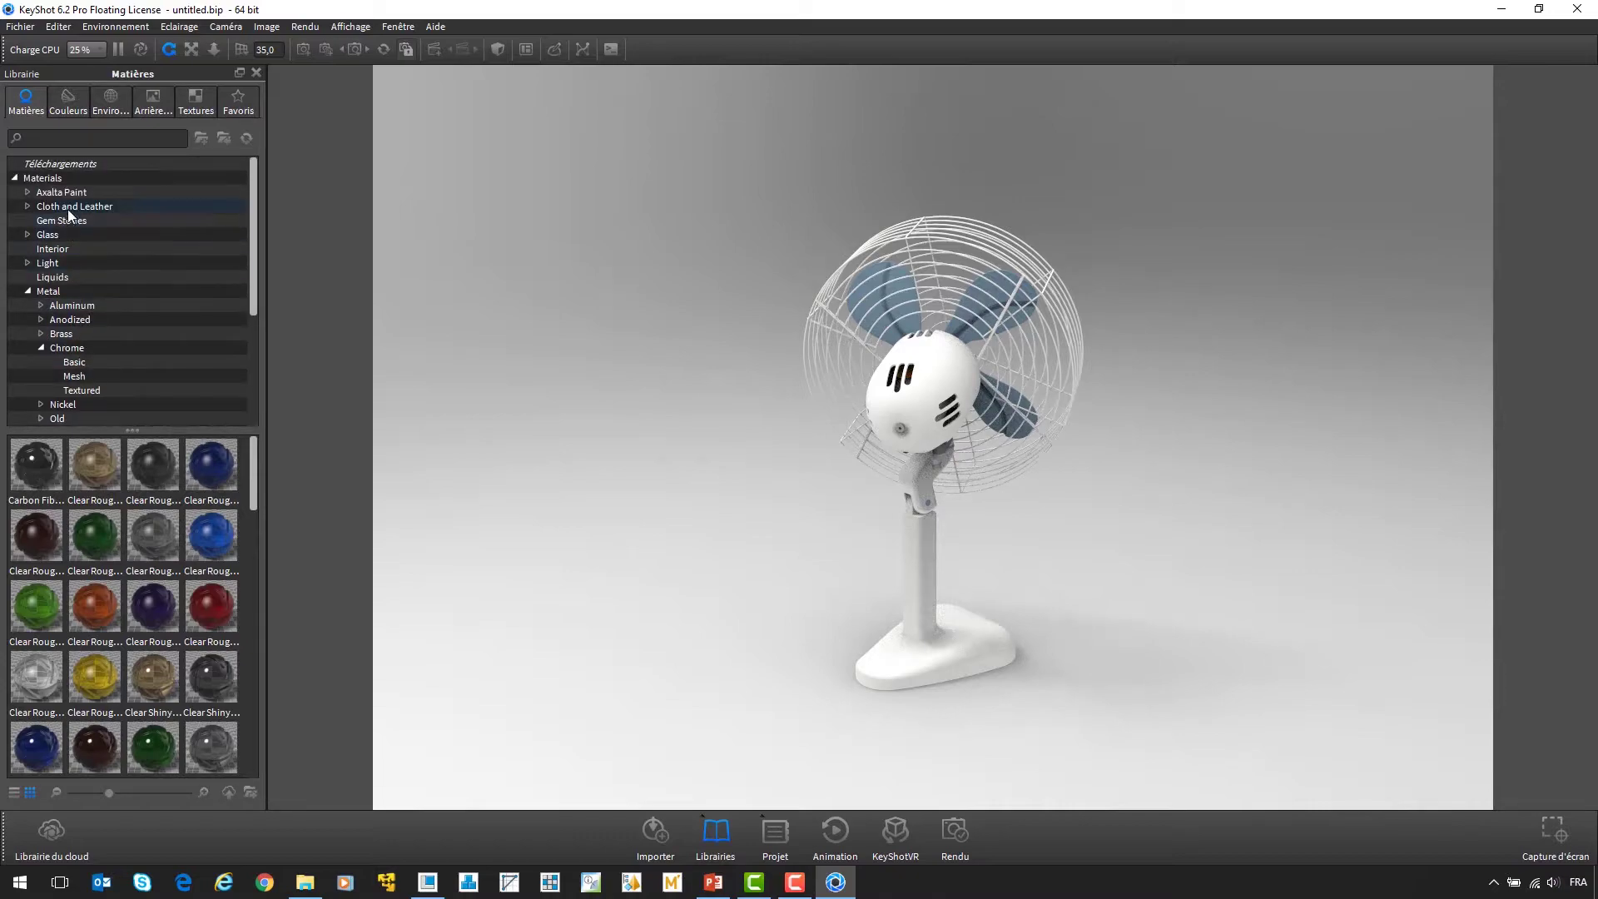
{"action": "left_click", "coordinate": [71, 193]}
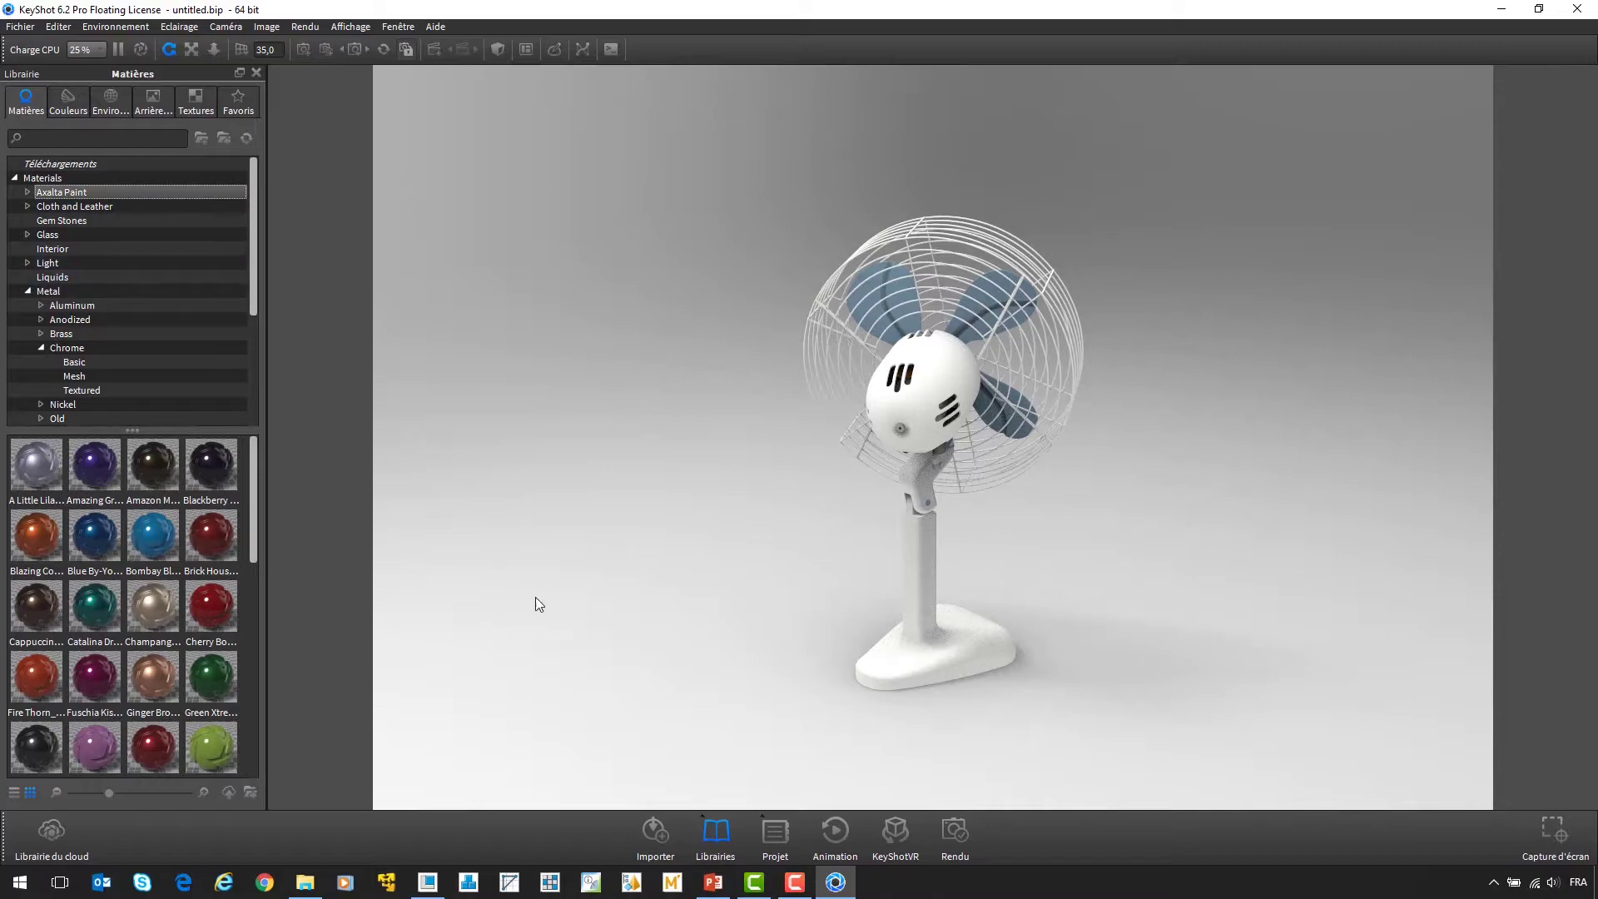
- Open the project's scene tree, expand the FAN model and examine the properties of FAN and its BASE group
{"action": "left_click", "coordinate": [783, 831]}
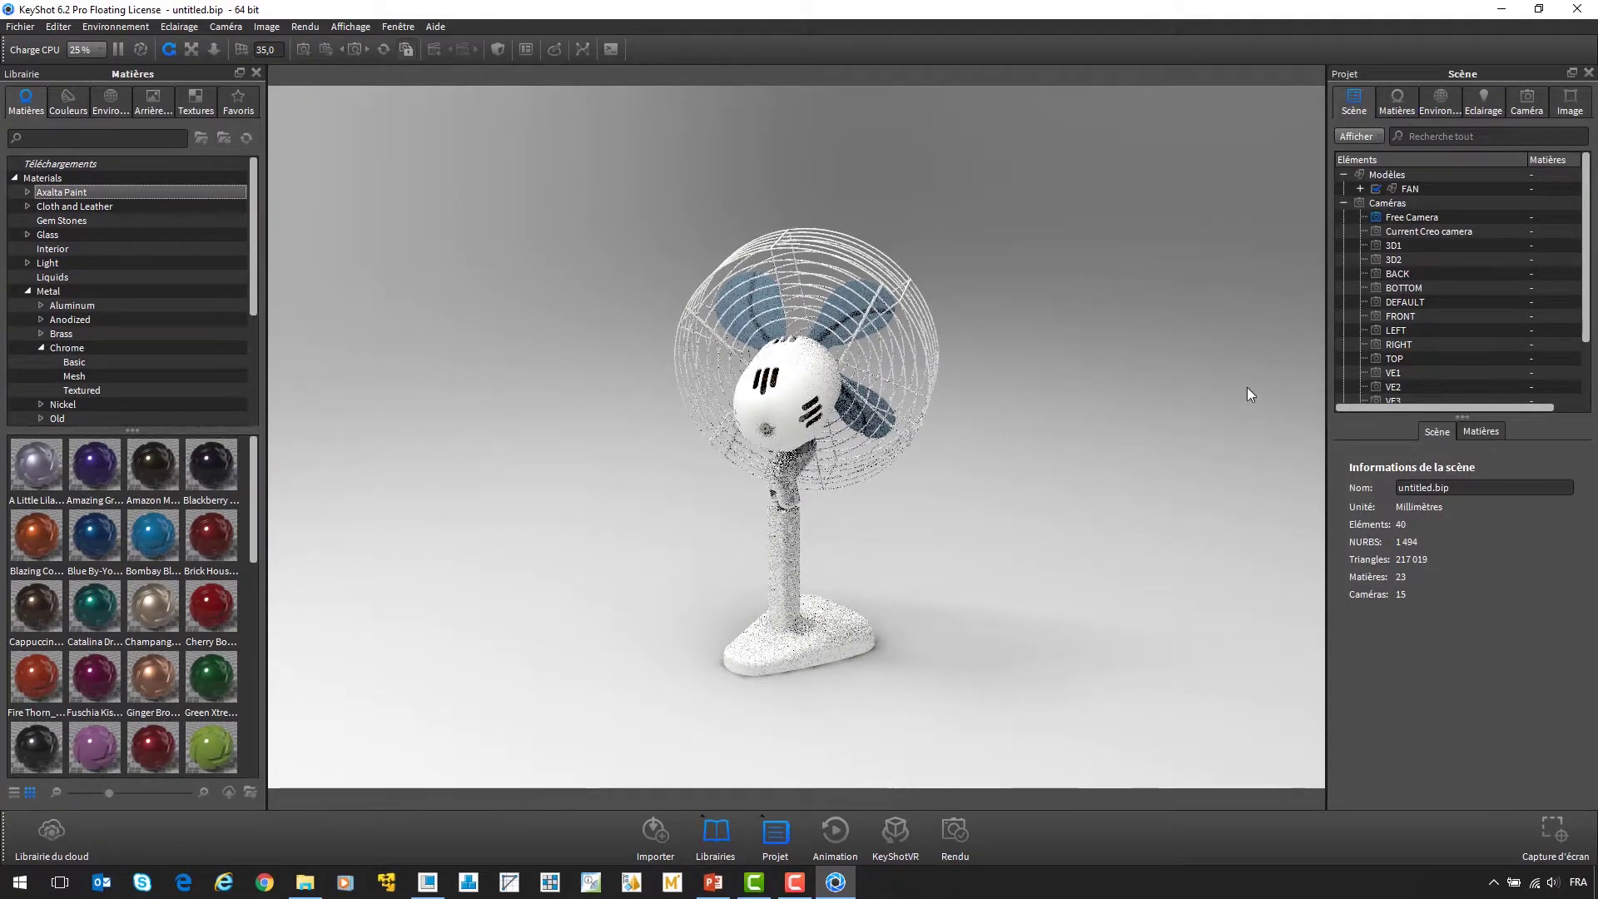
{"action": "left_click", "coordinate": [1361, 188]}
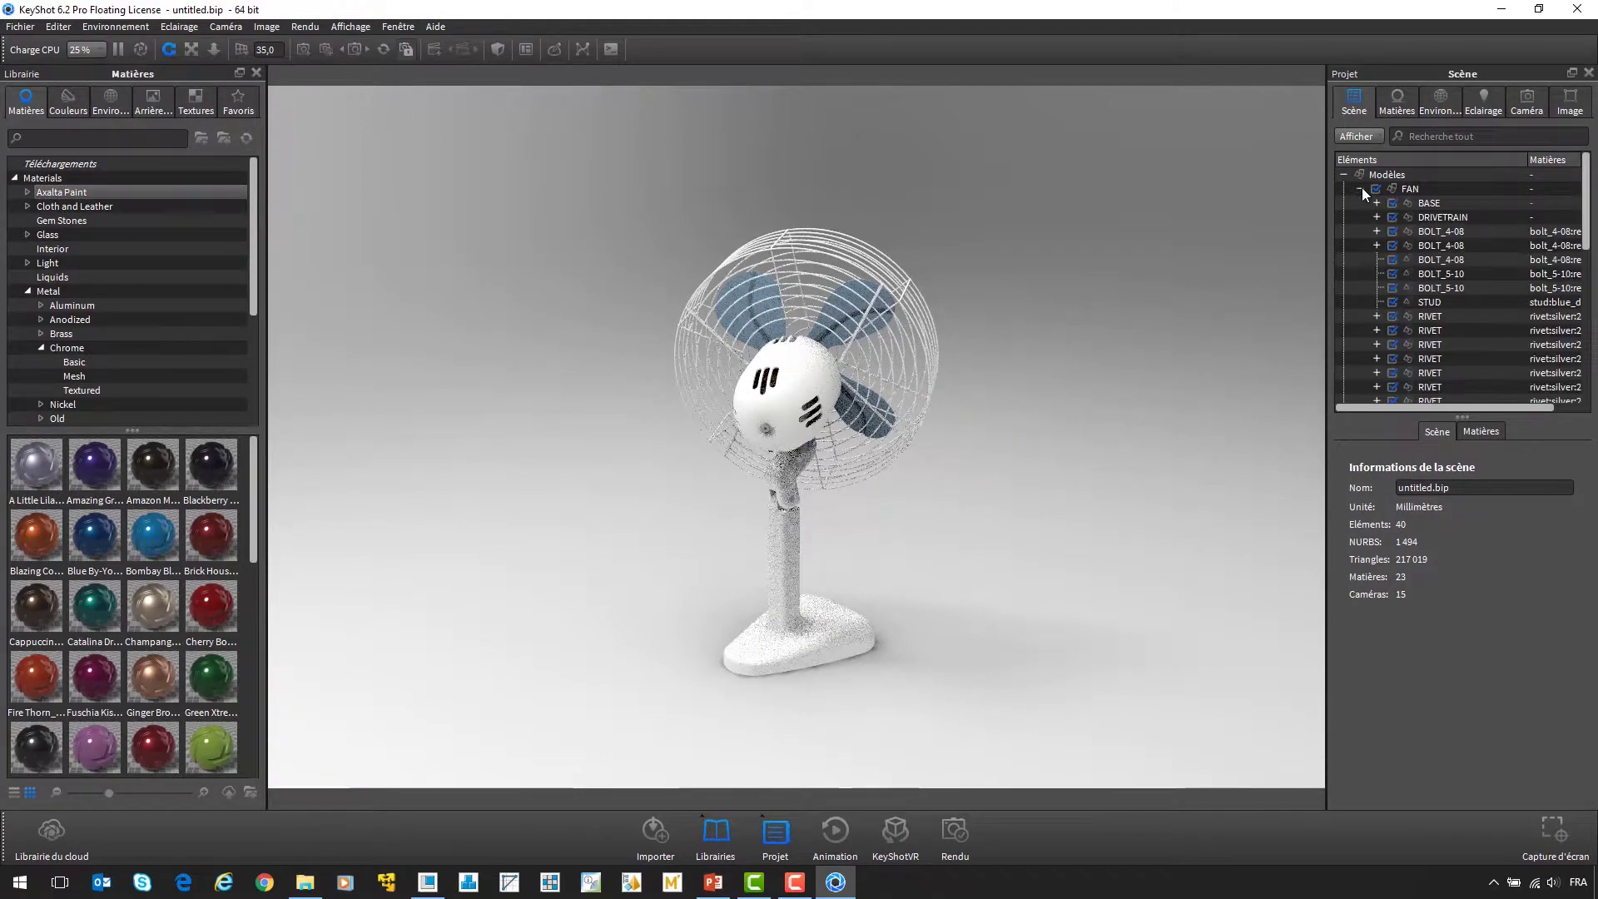
{"action": "left_click", "coordinate": [1401, 189]}
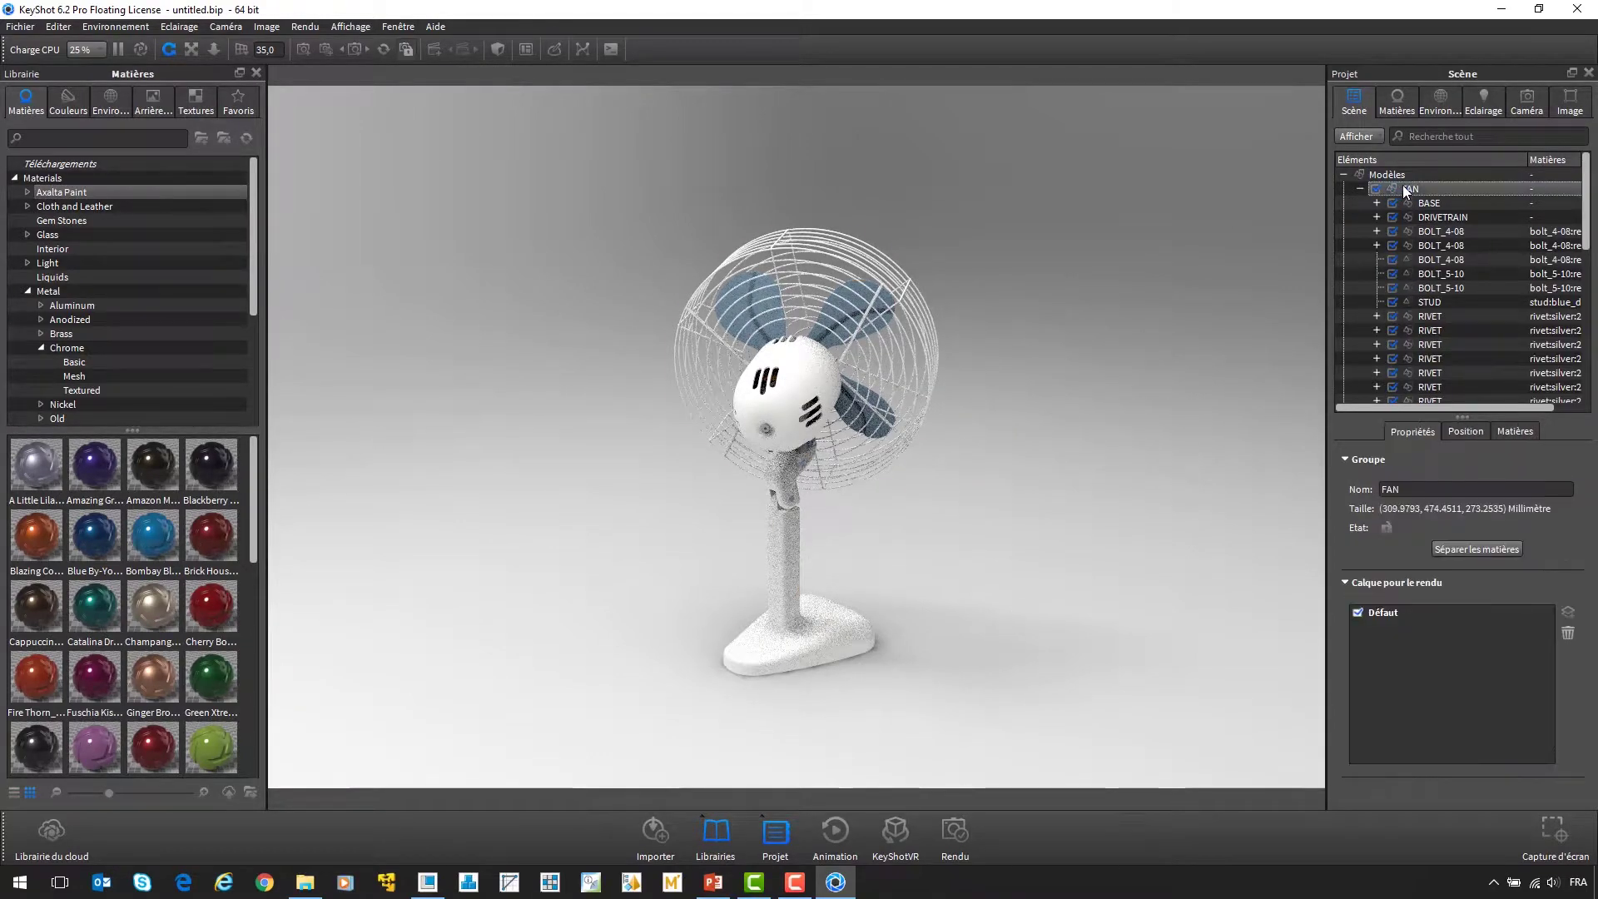
{"action": "left_click", "coordinate": [1419, 204]}
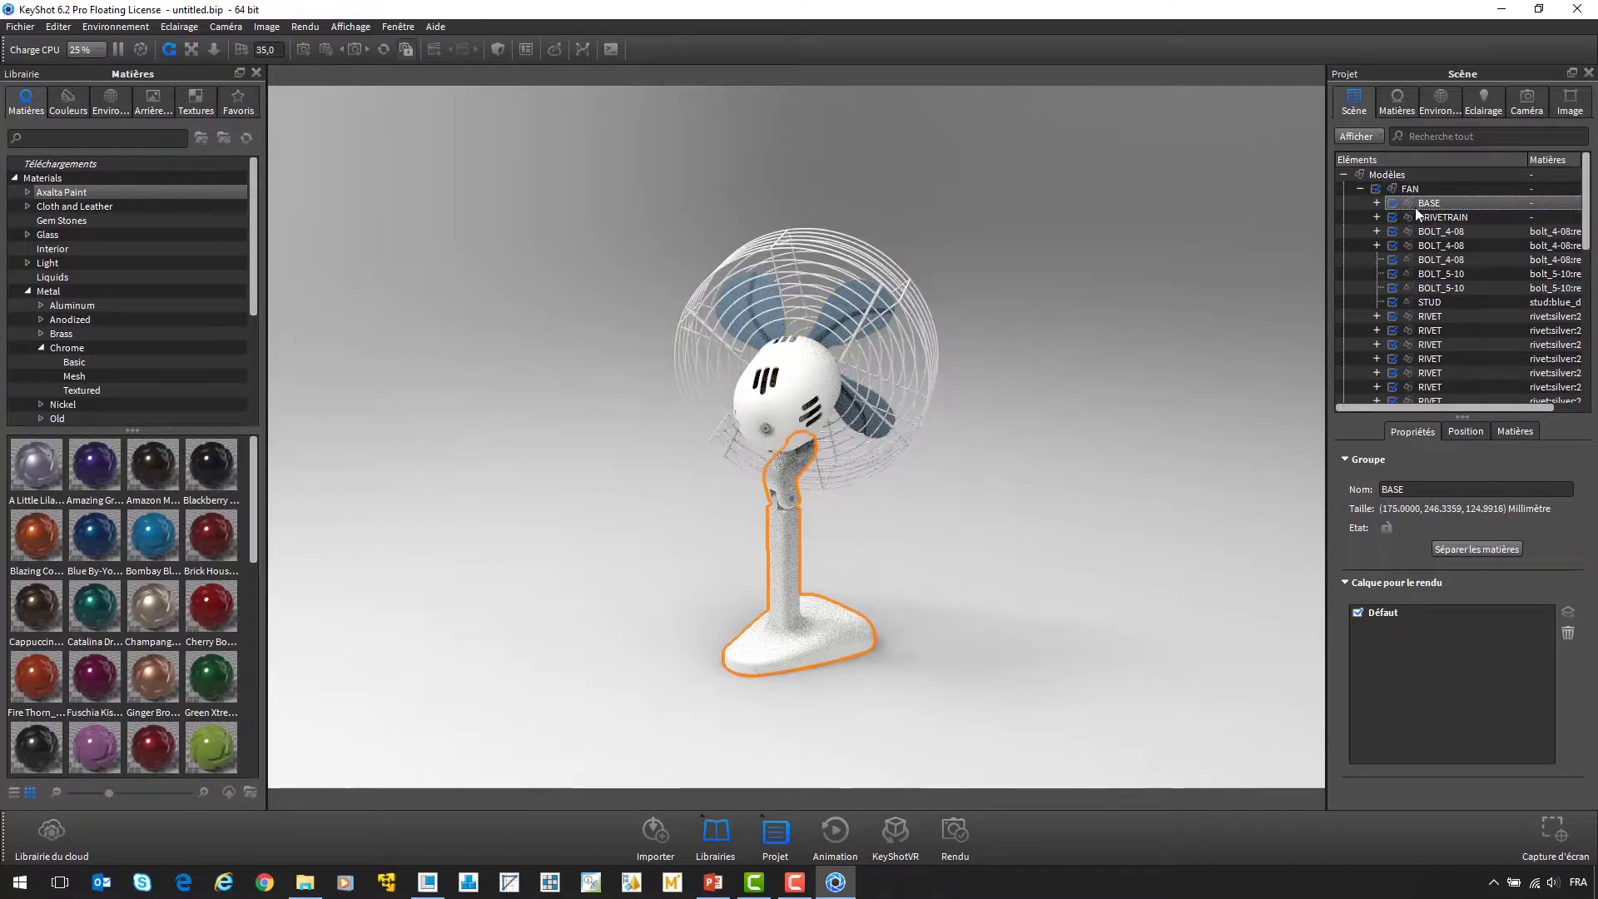
- Hide the BASE group, show it again and collapse the FAN model in the scene tree
{"action": "left_click", "coordinate": [1392, 203]}
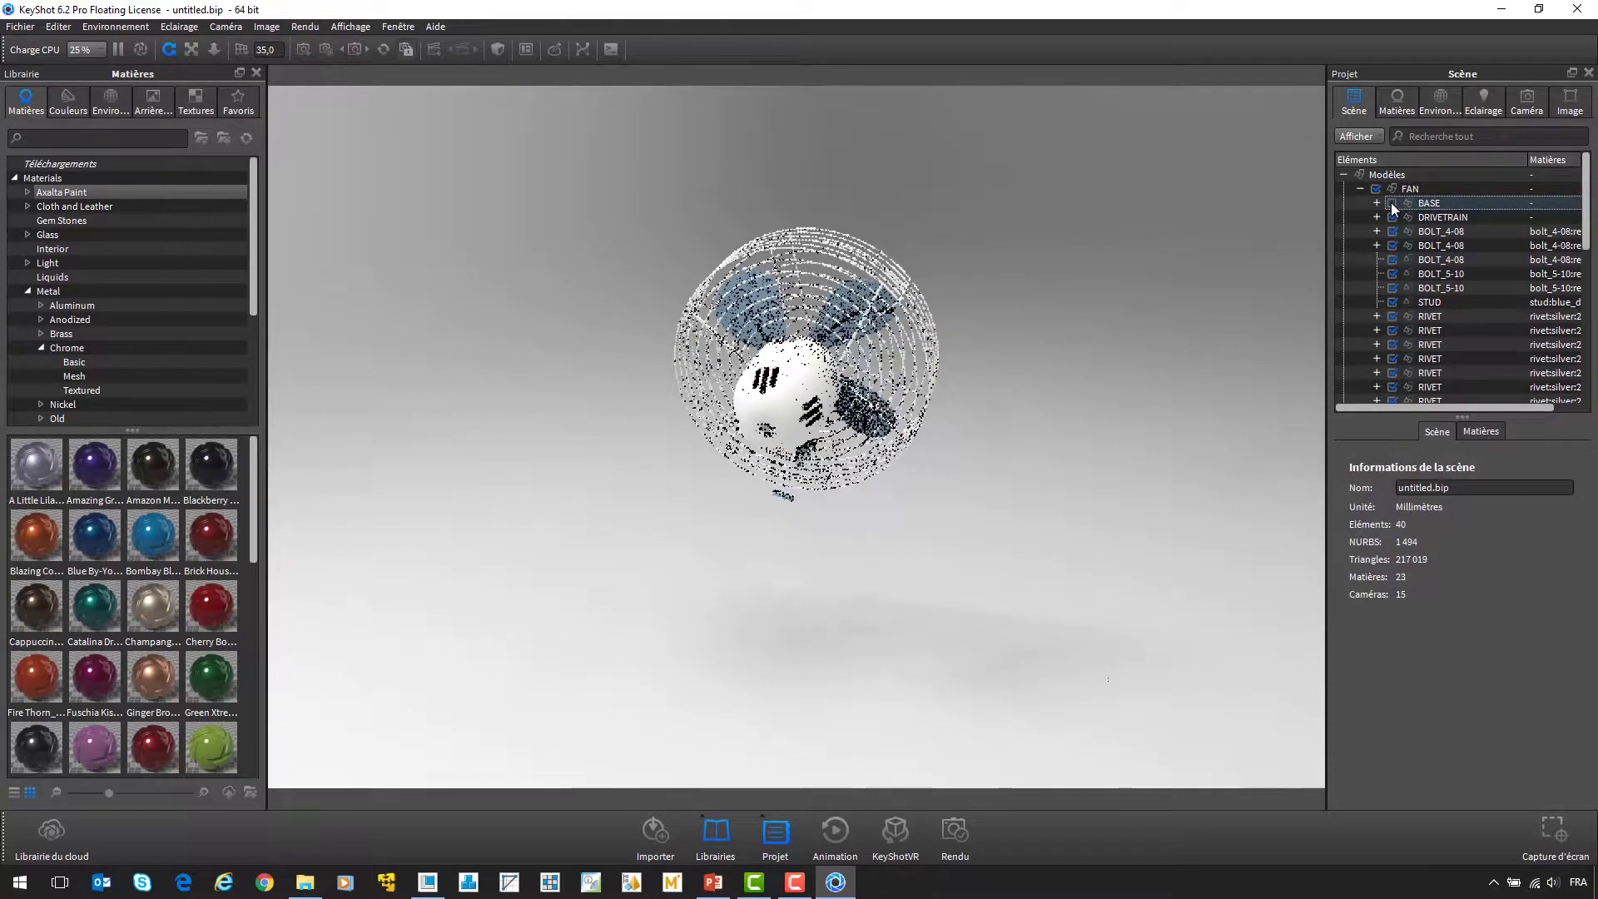
{"action": "left_click", "coordinate": [1393, 203]}
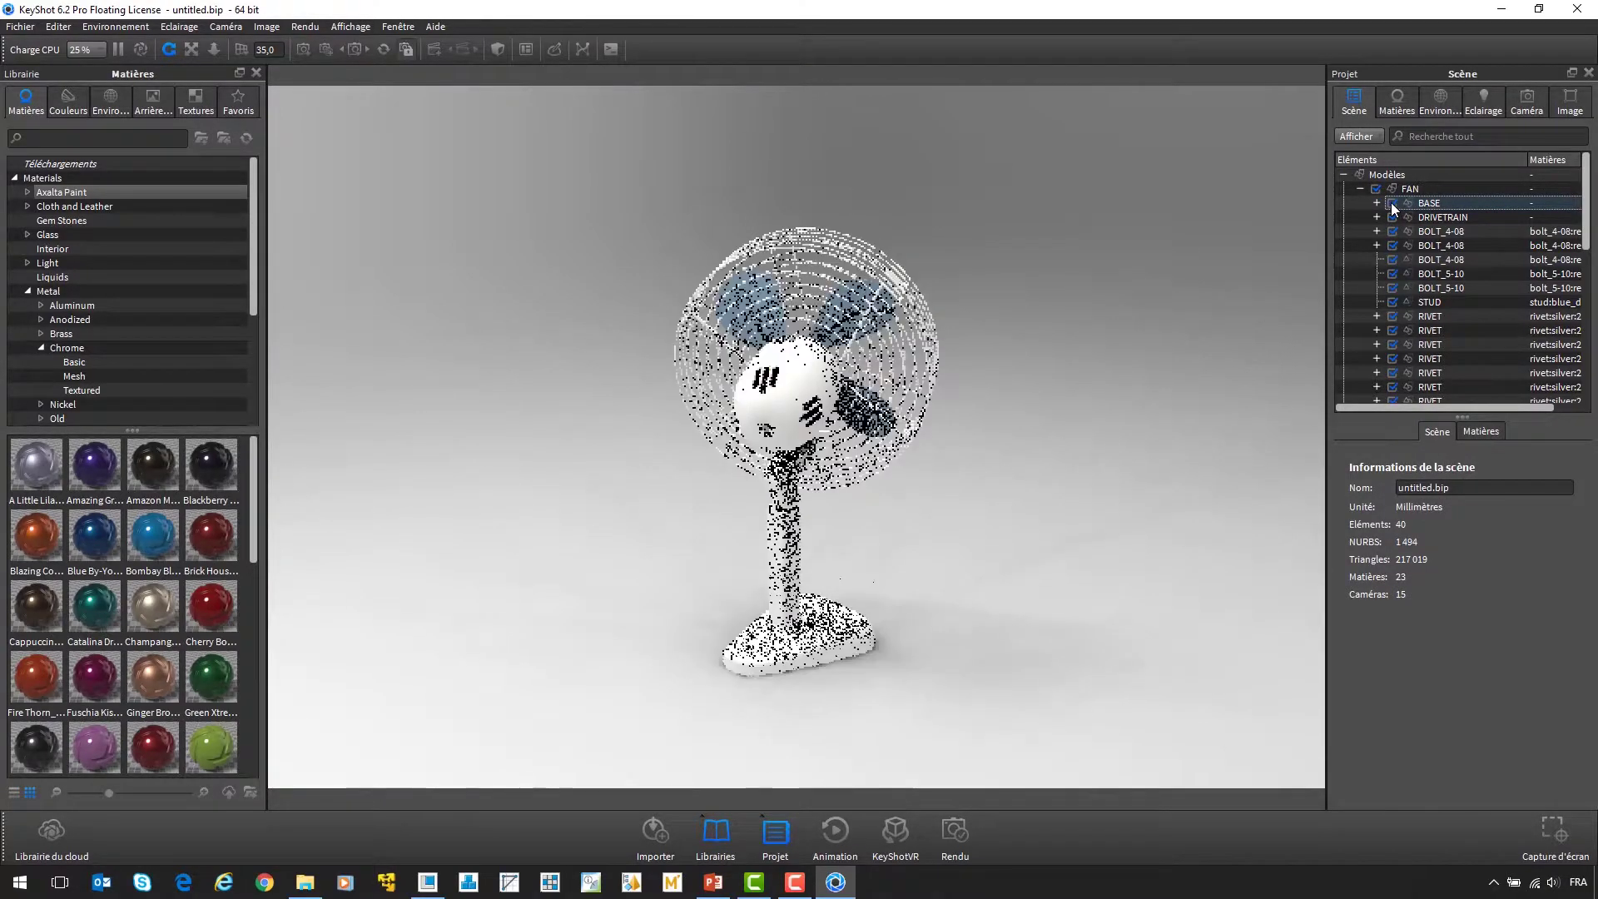
{"action": "left_click", "coordinate": [1360, 189]}
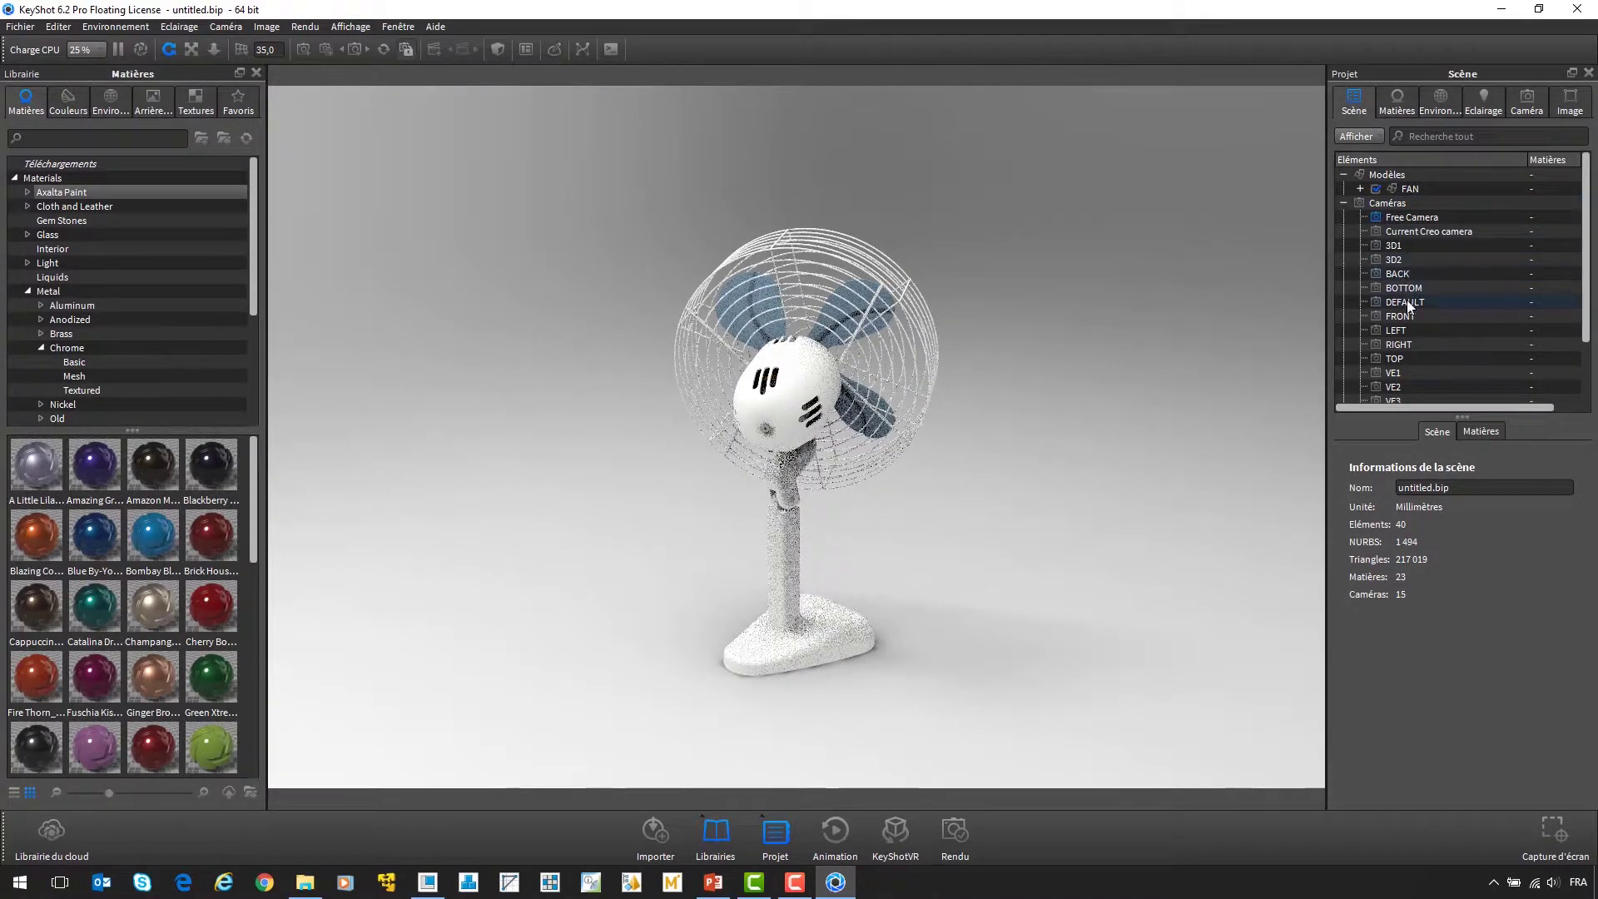
- Activate the ZOOM1 camera, move in on the motor housing to a distance of about 337, and save the camera
{"action": "scroll", "coordinate": [1401, 342], "scroll_direction": "down", "scroll_amount": 1}
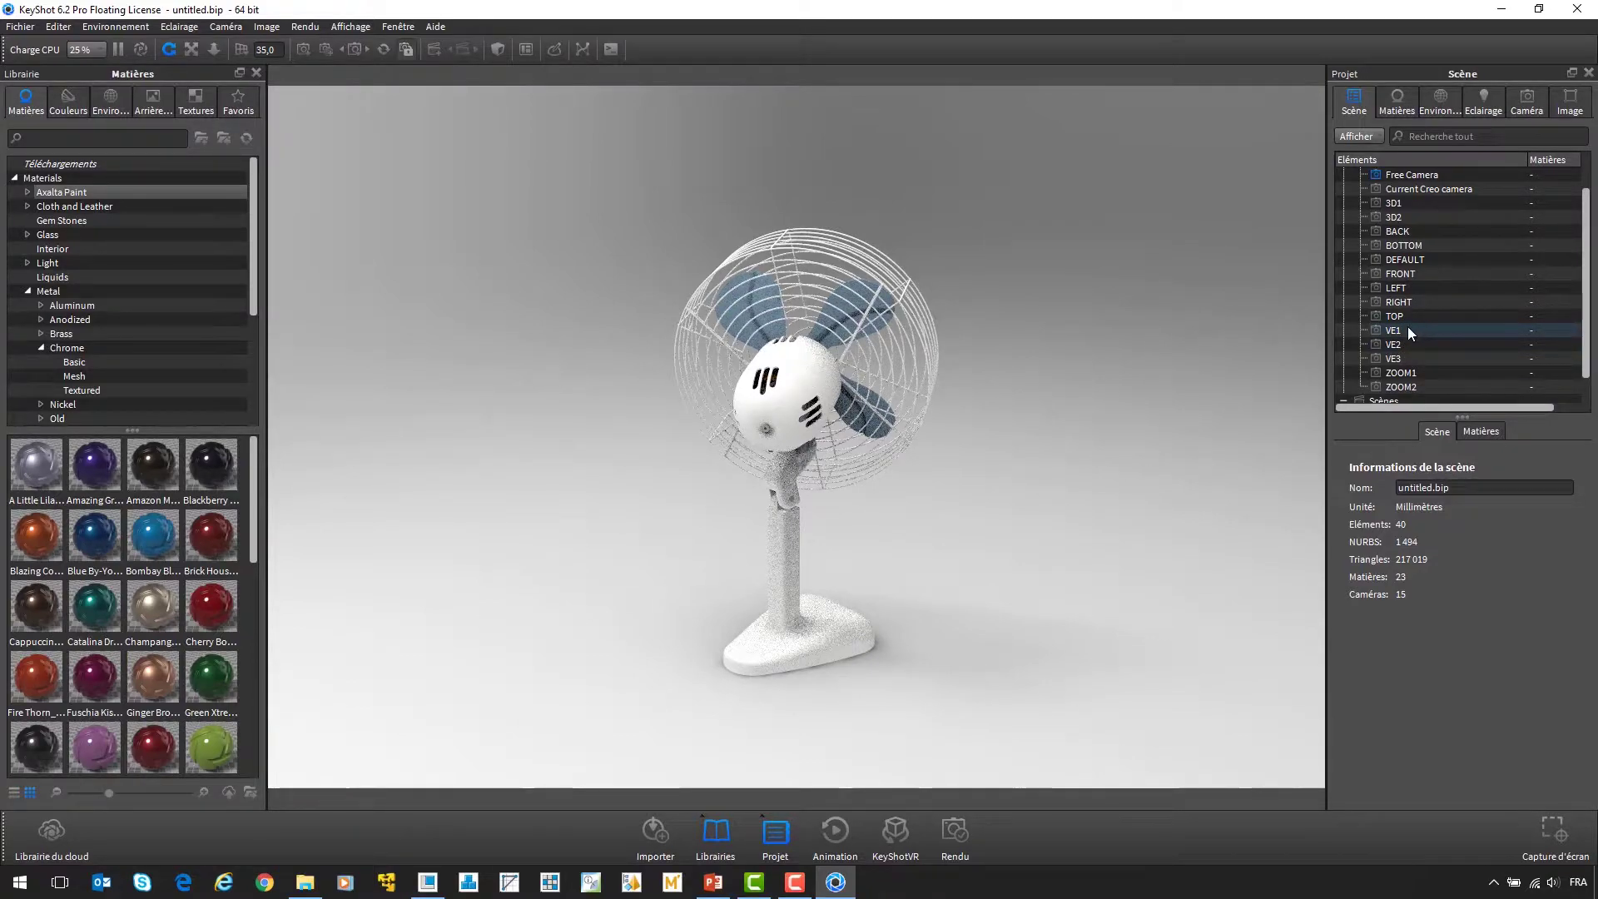
{"action": "left_click", "coordinate": [1393, 330]}
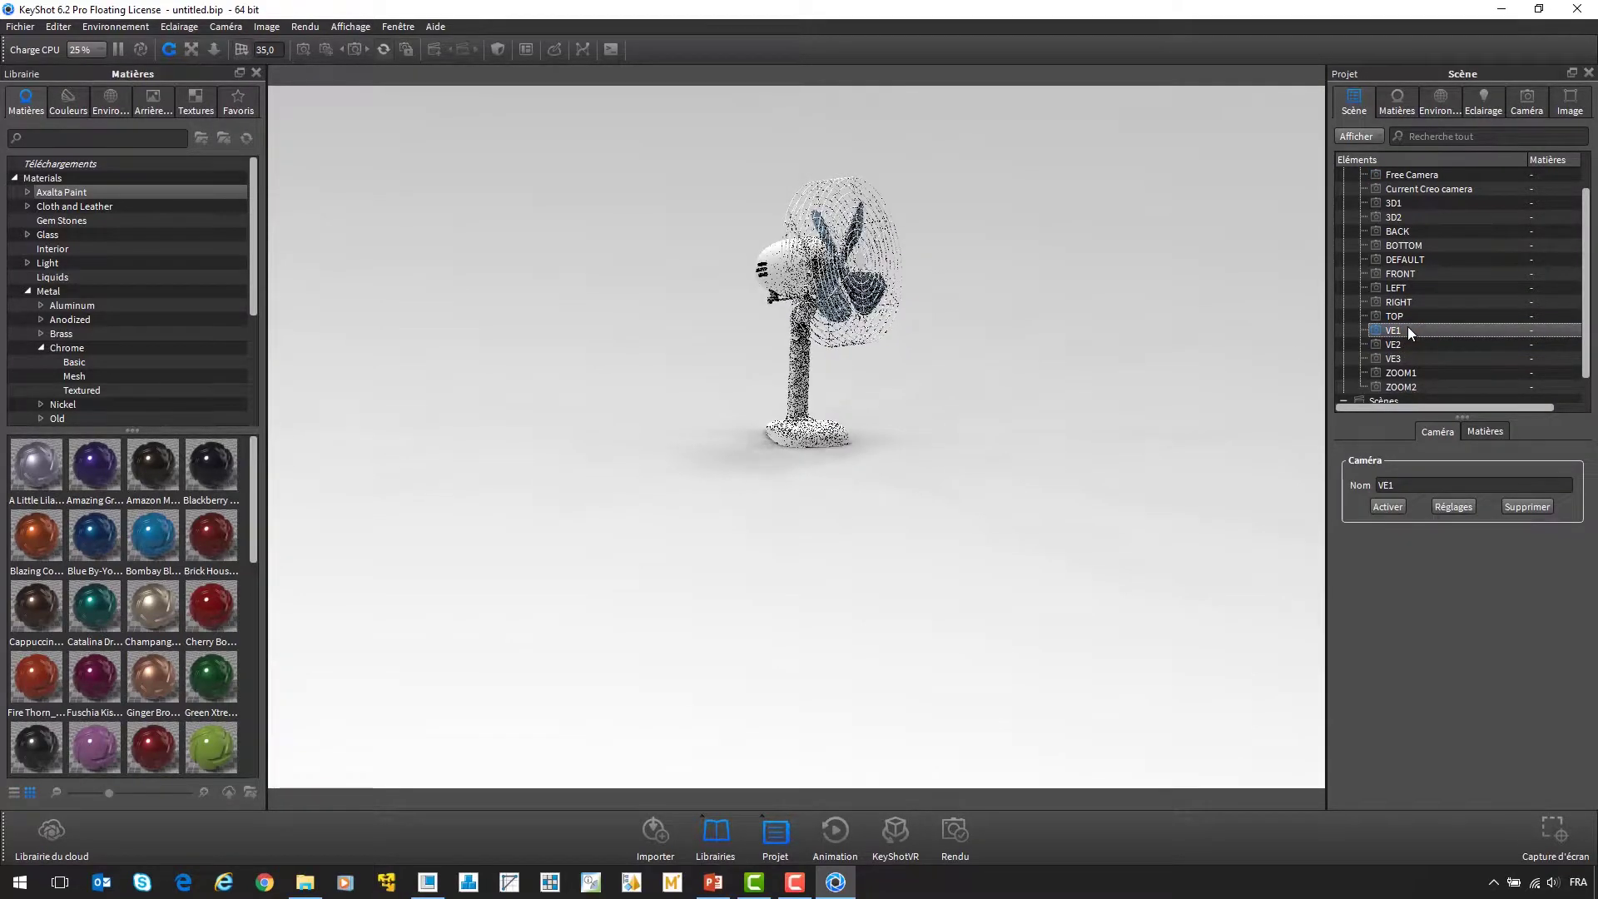
{"action": "left_click", "coordinate": [1401, 372]}
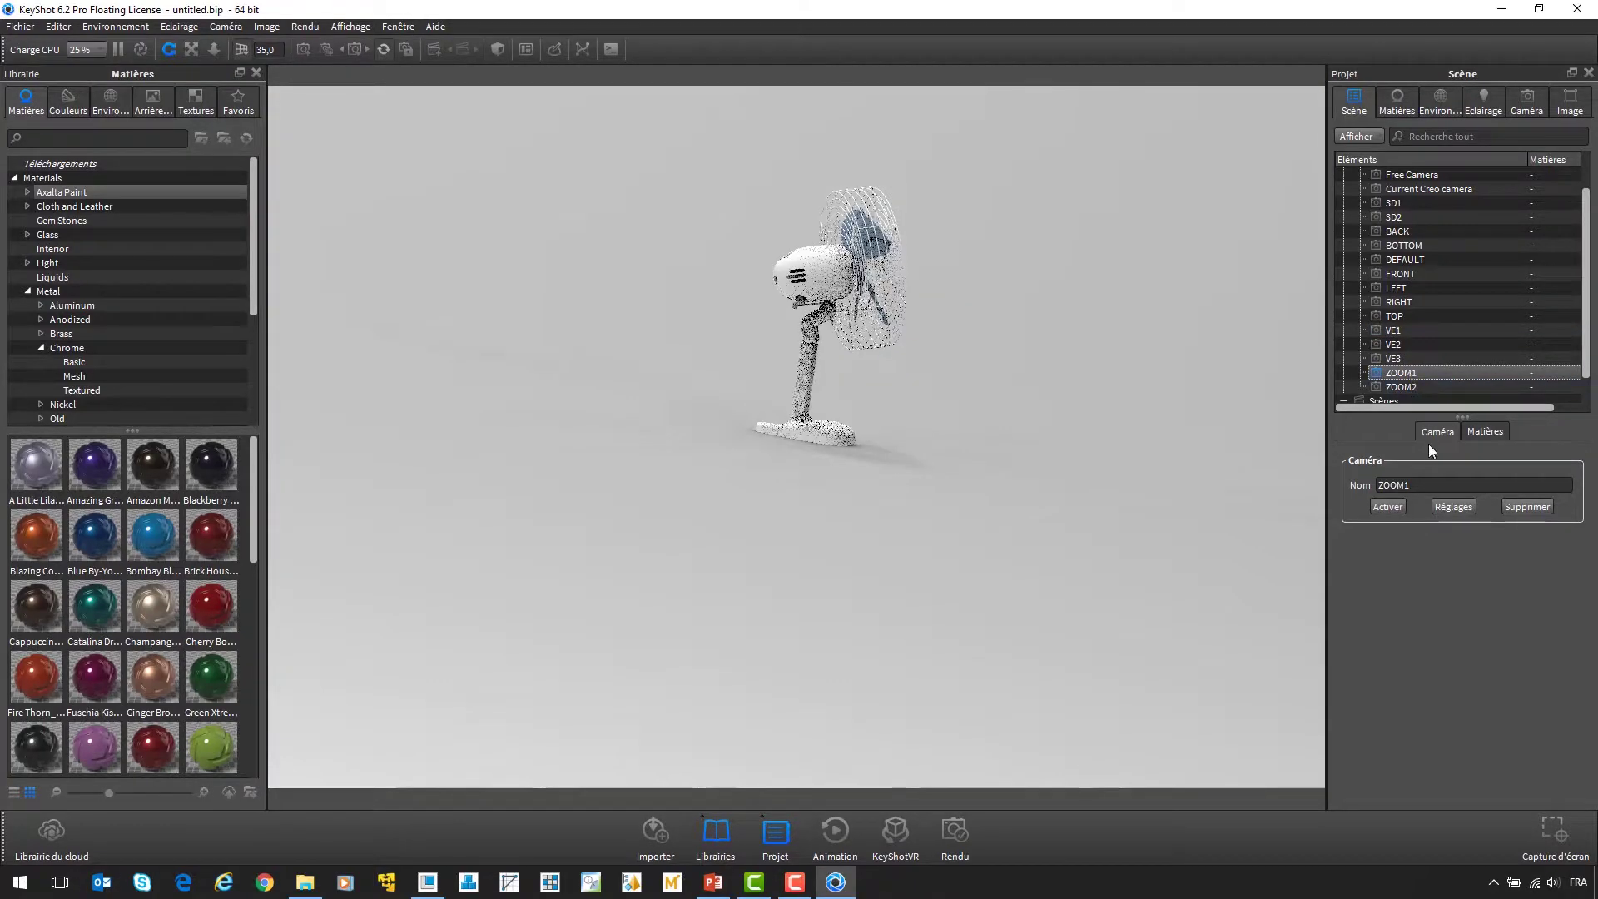
{"action": "left_click", "coordinate": [1453, 507]}
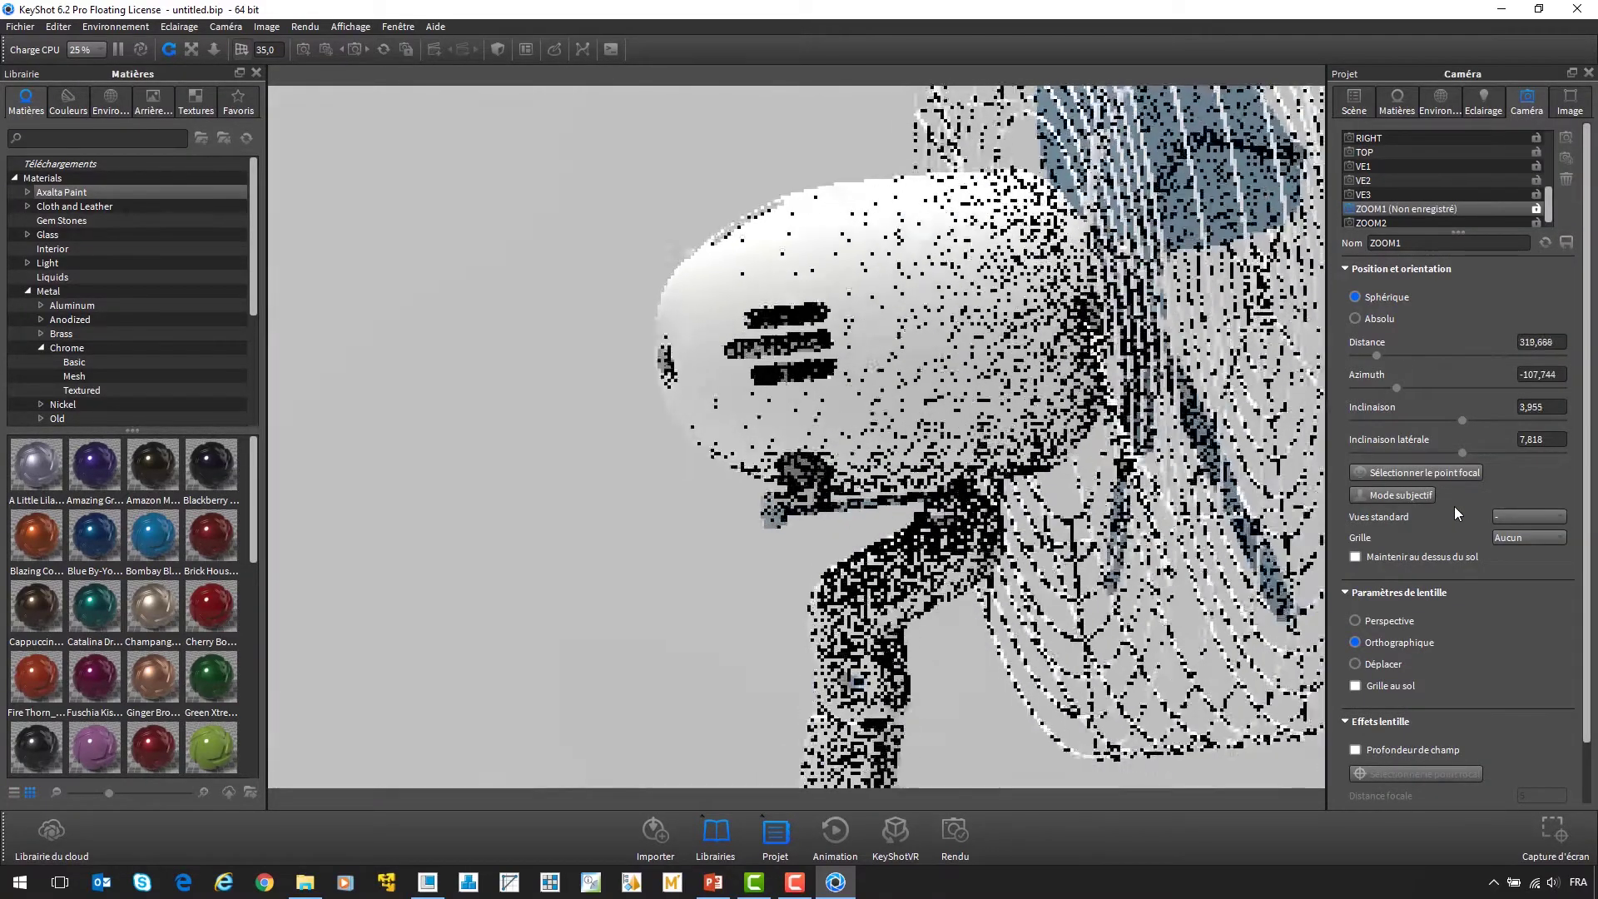
{"action": "left_click", "coordinate": [1565, 242]}
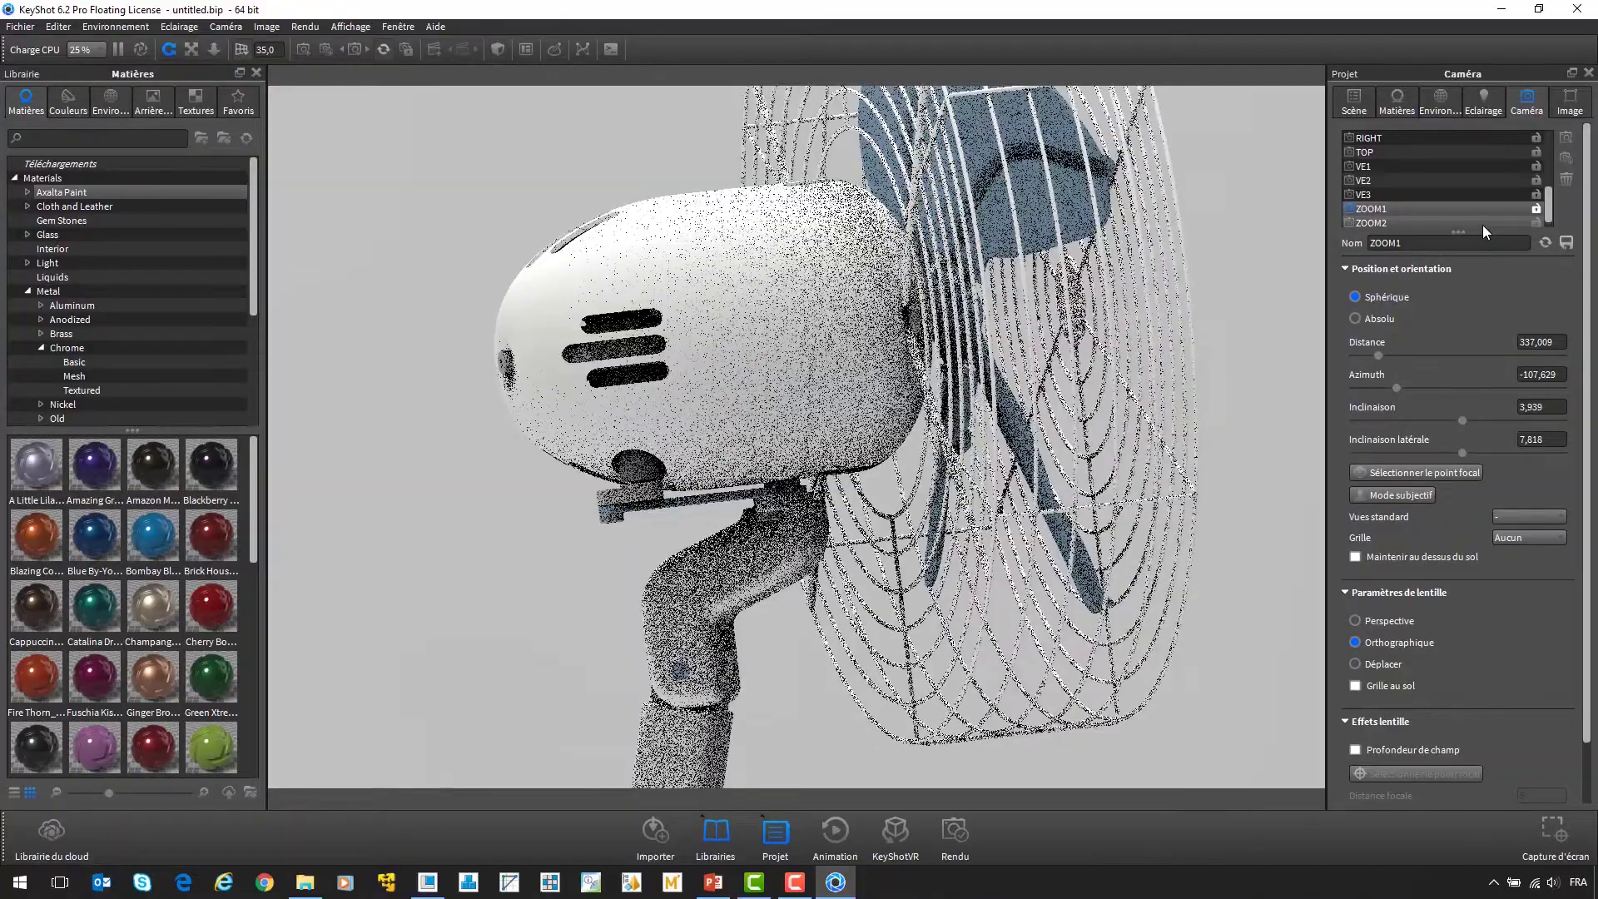
- Reframe and save the ZOOM2 camera at a distance of about 150 and the VE1 camera at about 826
{"action": "left_click", "coordinate": [1481, 223]}
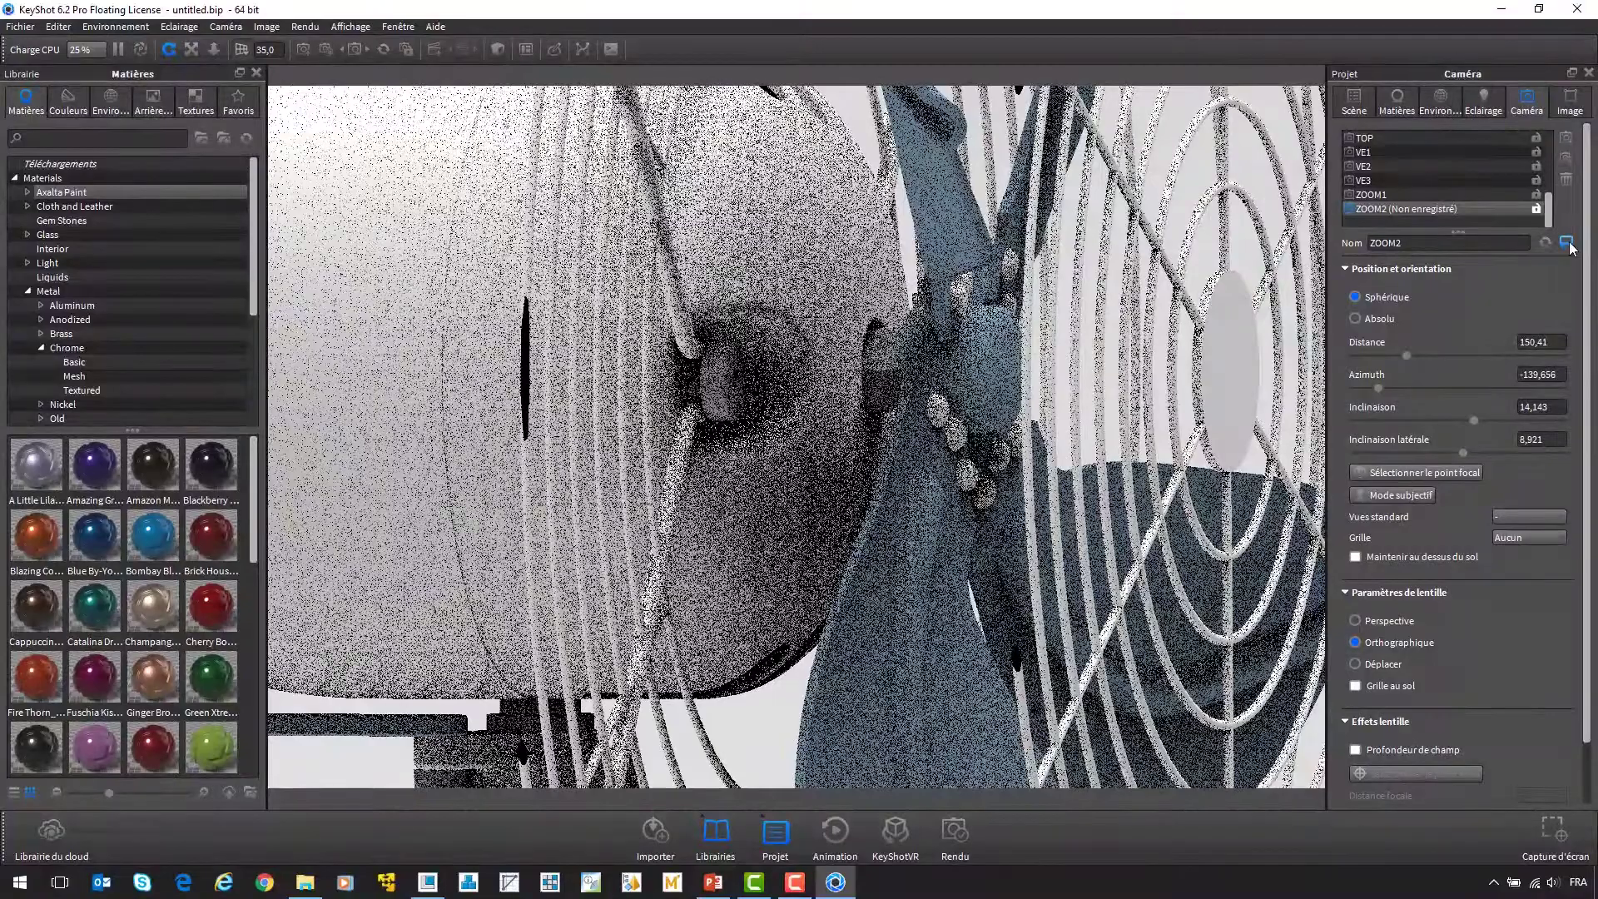
{"action": "left_click", "coordinate": [1565, 242]}
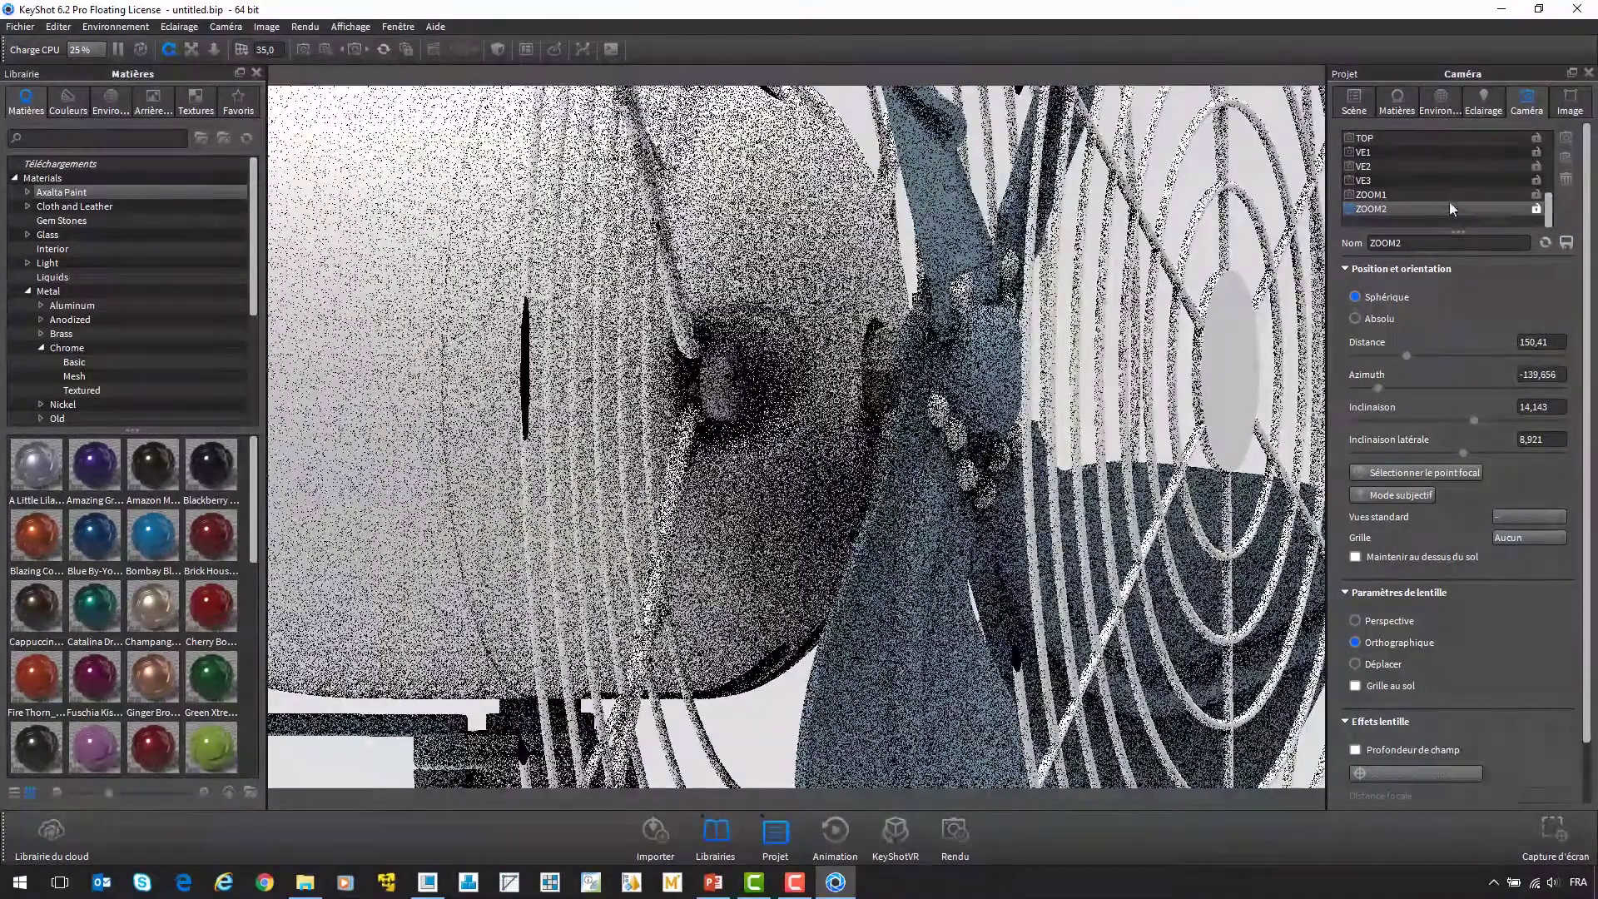
{"action": "left_click", "coordinate": [1401, 153]}
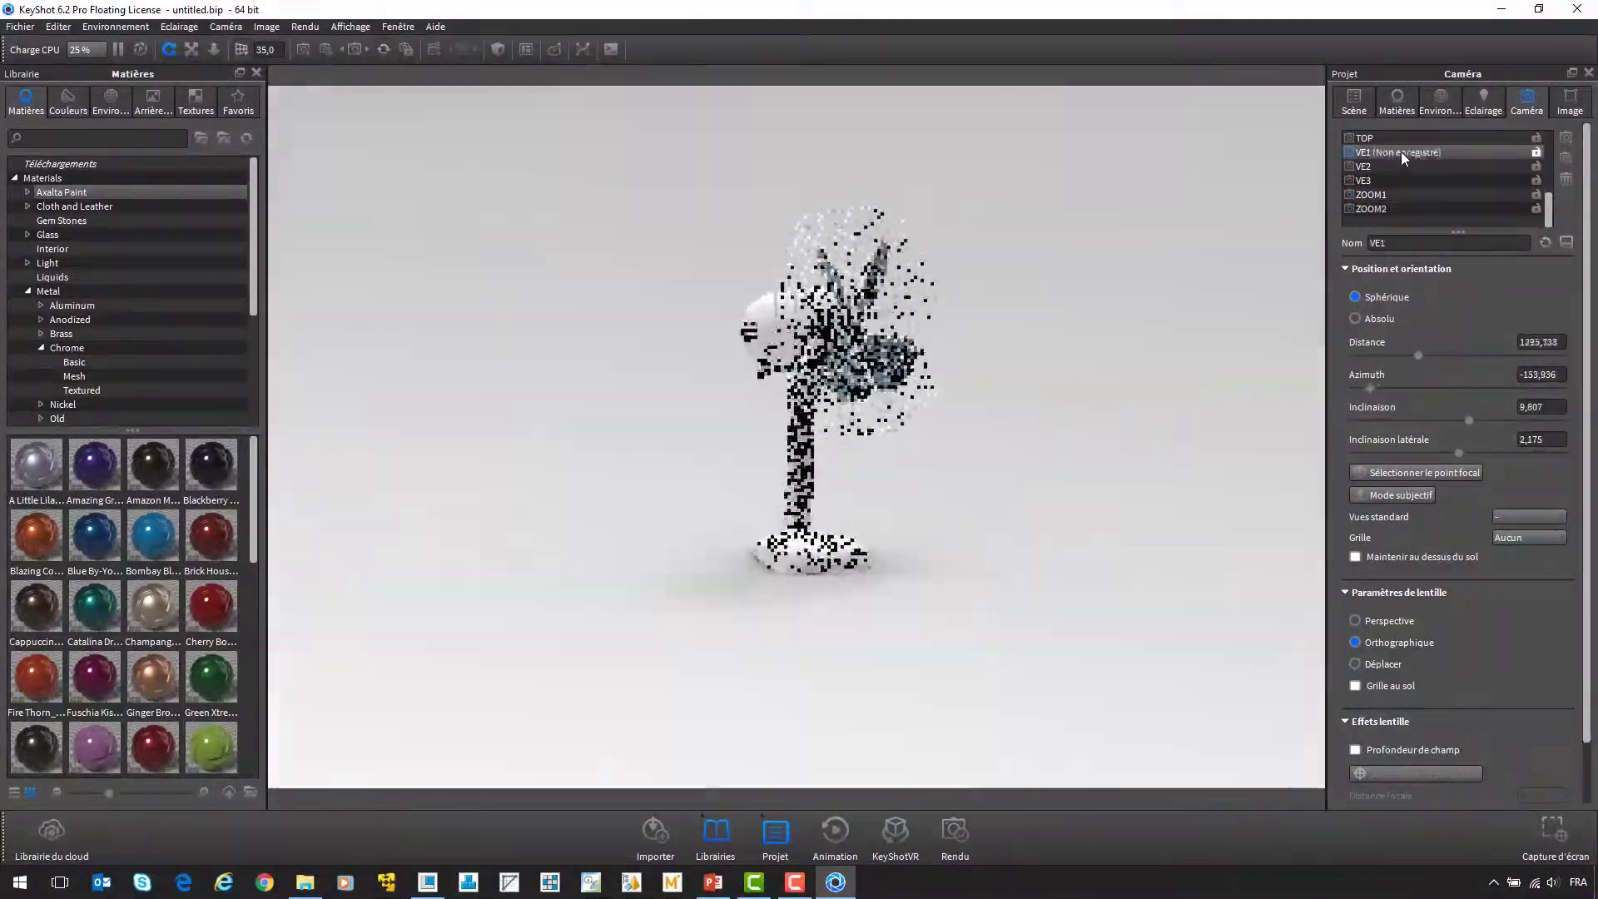
{"action": "left_click", "coordinate": [1565, 243]}
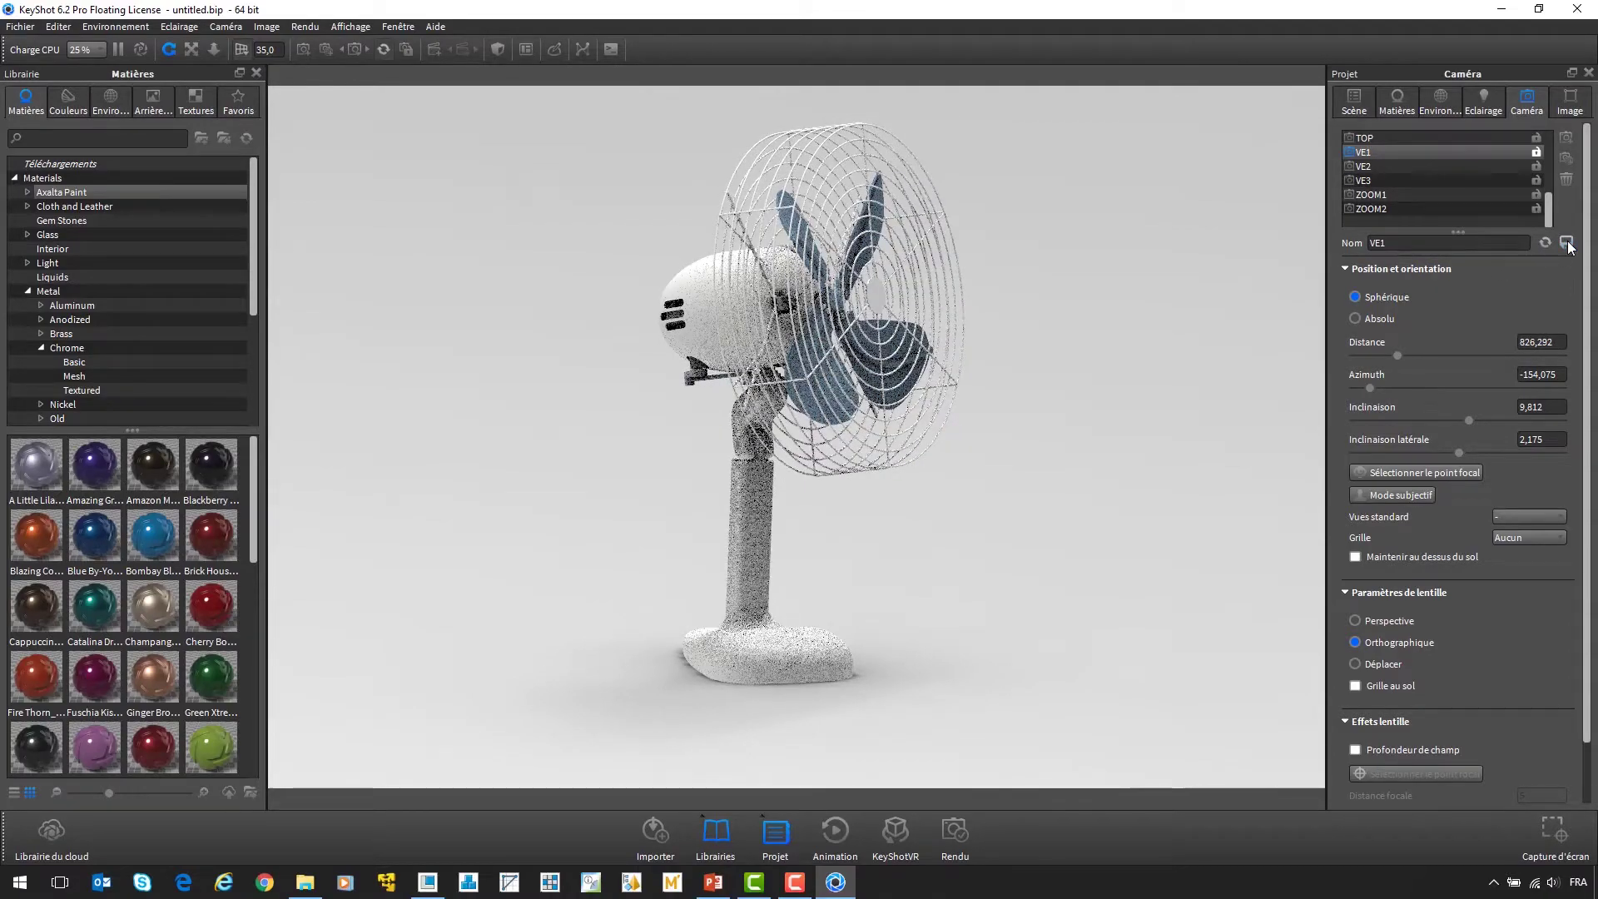
- From the ZOOM1 camera, apply Axalta paints: blue to the rear motor housing, green to the bent neck, pink to the front housing
{"action": "left_click", "coordinate": [1360, 96]}
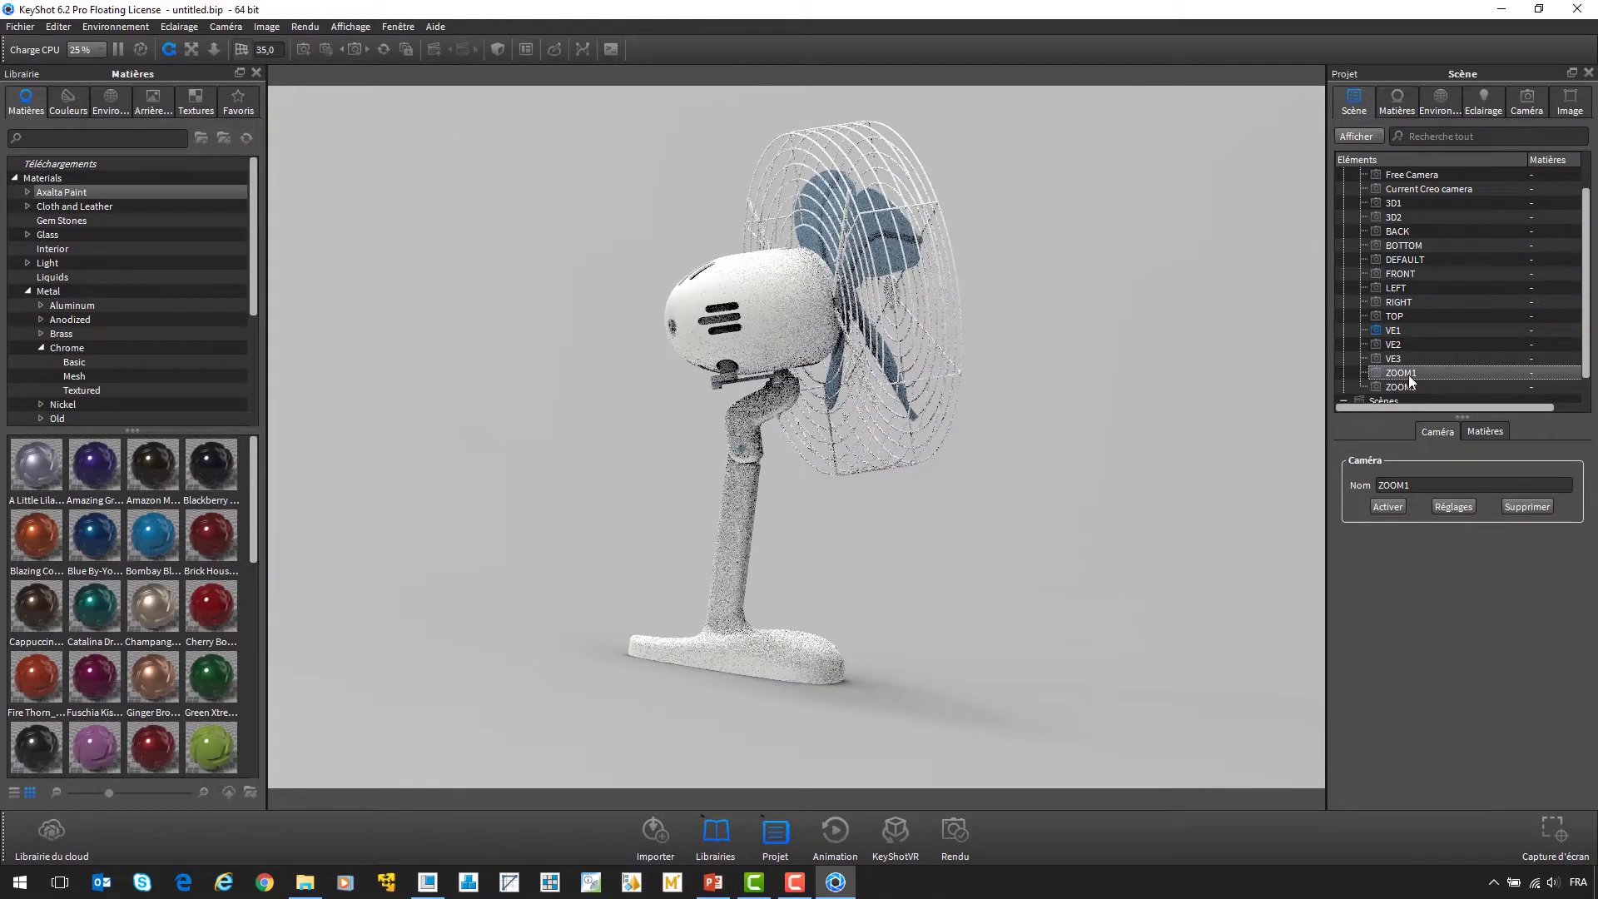
{"action": "double_click", "coordinate": [1410, 377]}
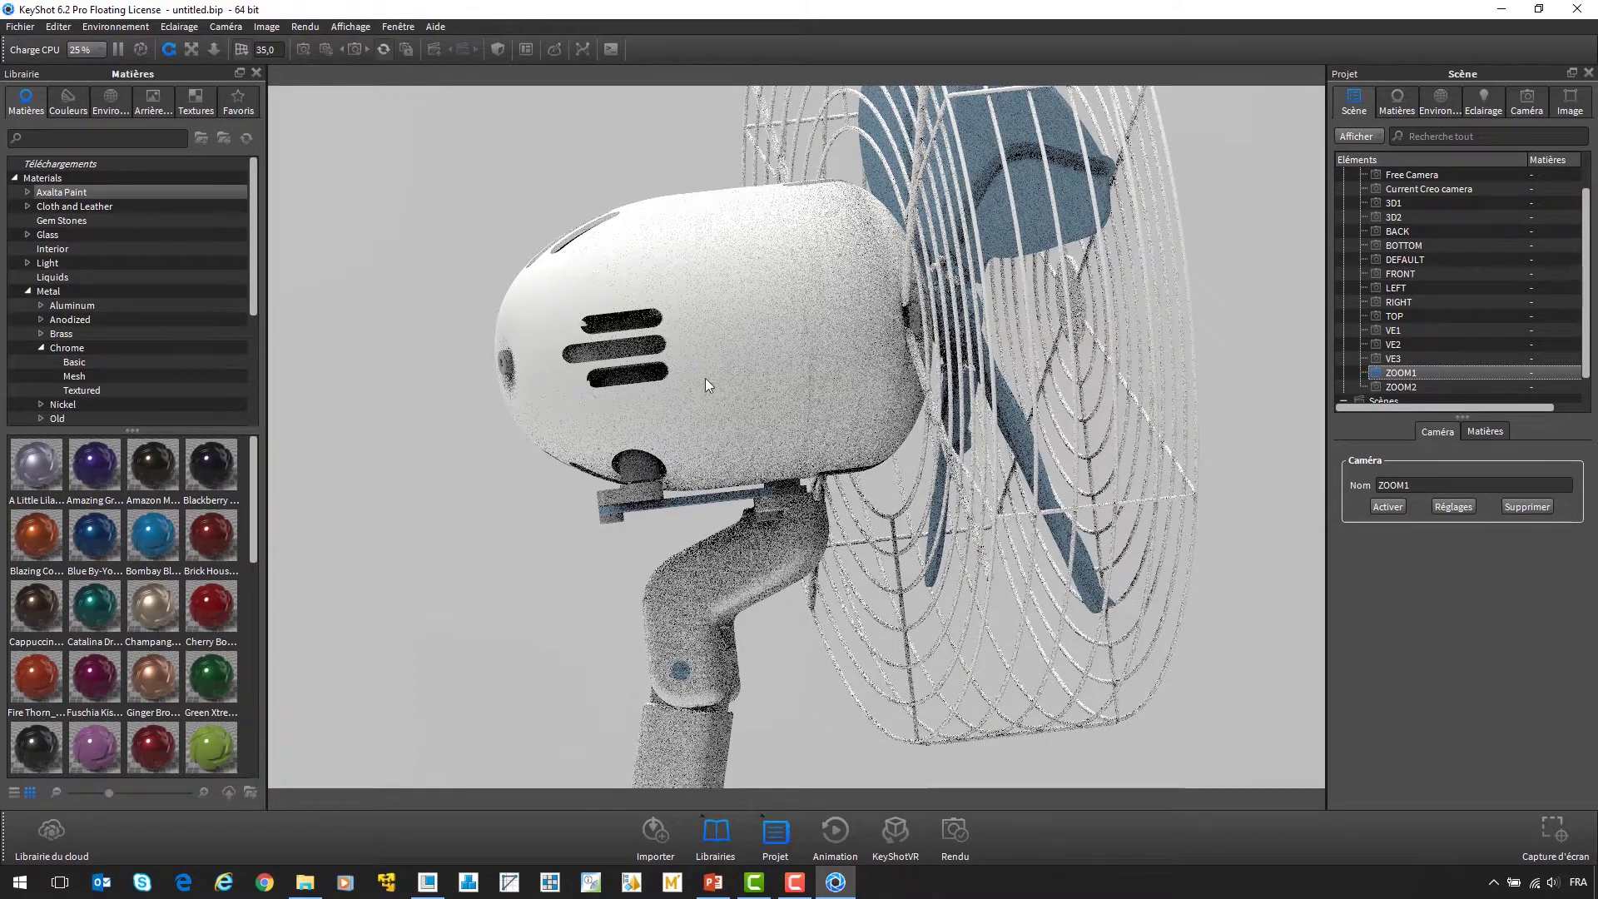
{"action": "left_click_drag", "start_coordinate": [158, 537], "coordinate": [714, 402]}
{"action": "left_click_drag", "start_coordinate": [212, 687], "coordinate": [682, 599]}
{"action": "left_click_drag", "start_coordinate": [103, 742], "coordinate": [840, 374]}
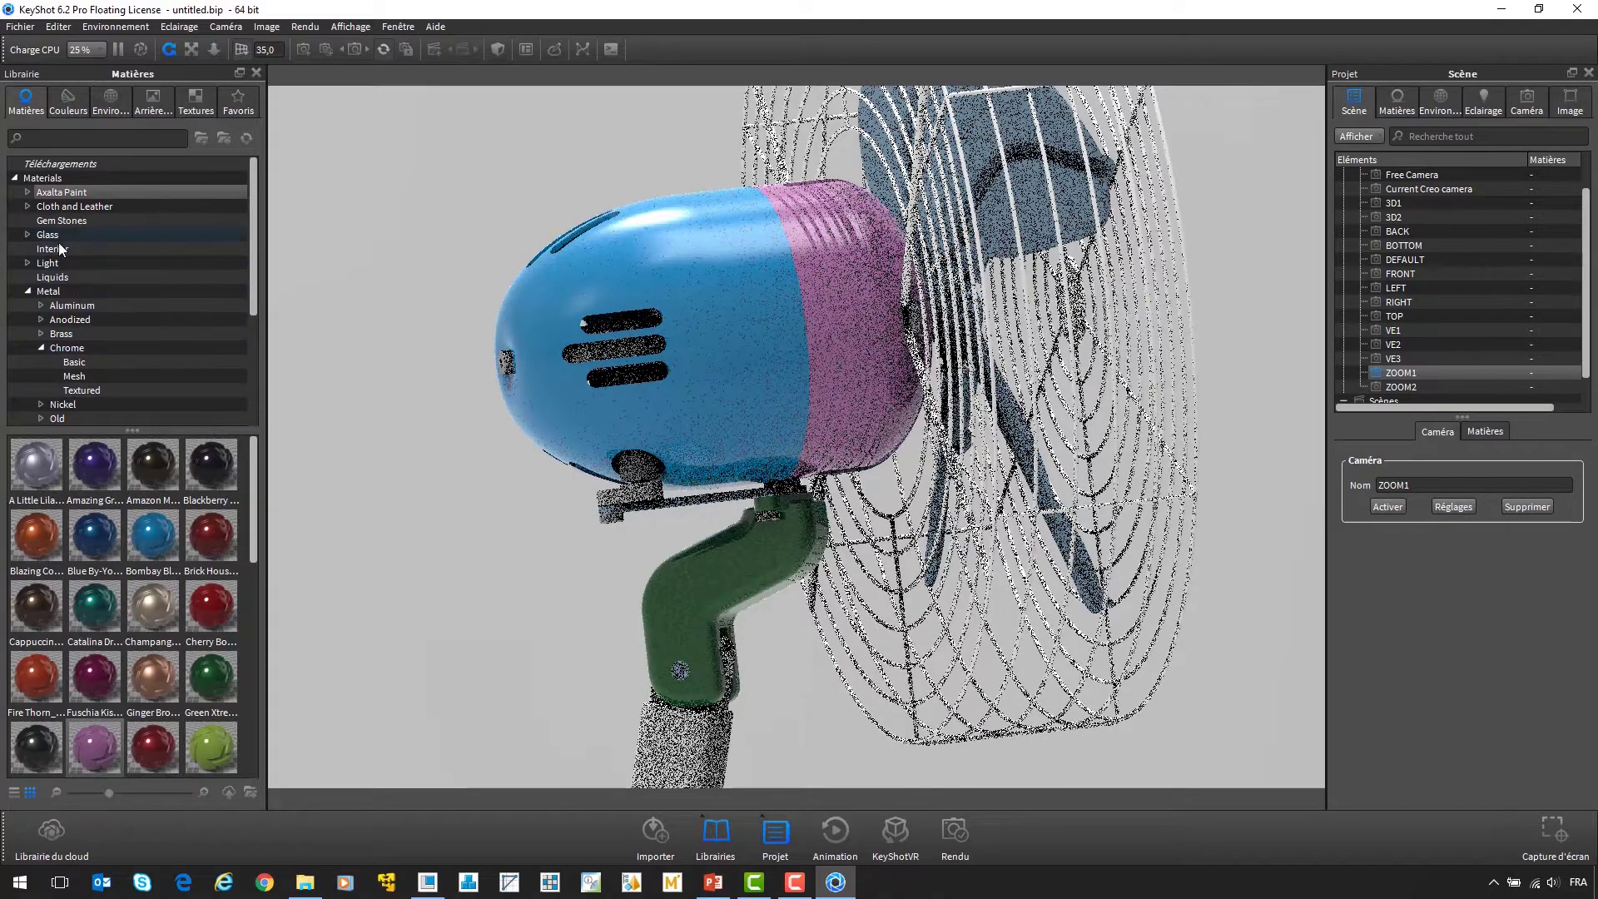
- Search the material library for "anod"
{"action": "left_click", "coordinate": [52, 197]}
{"action": "left_click", "coordinate": [71, 139]}
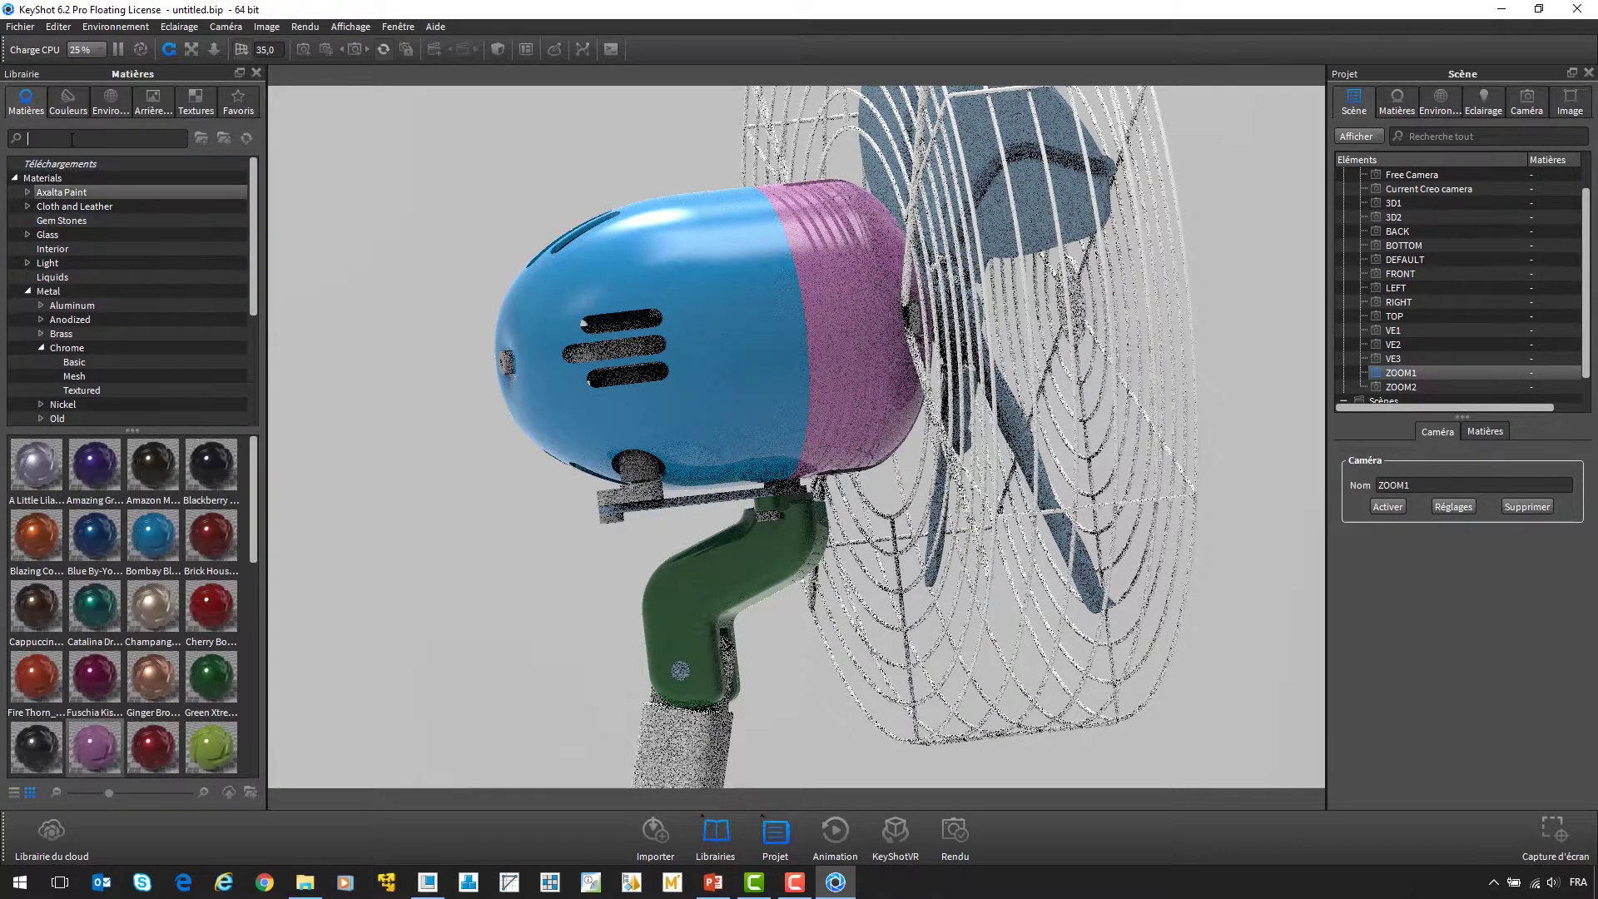
{"action": "type", "text": "anod"}
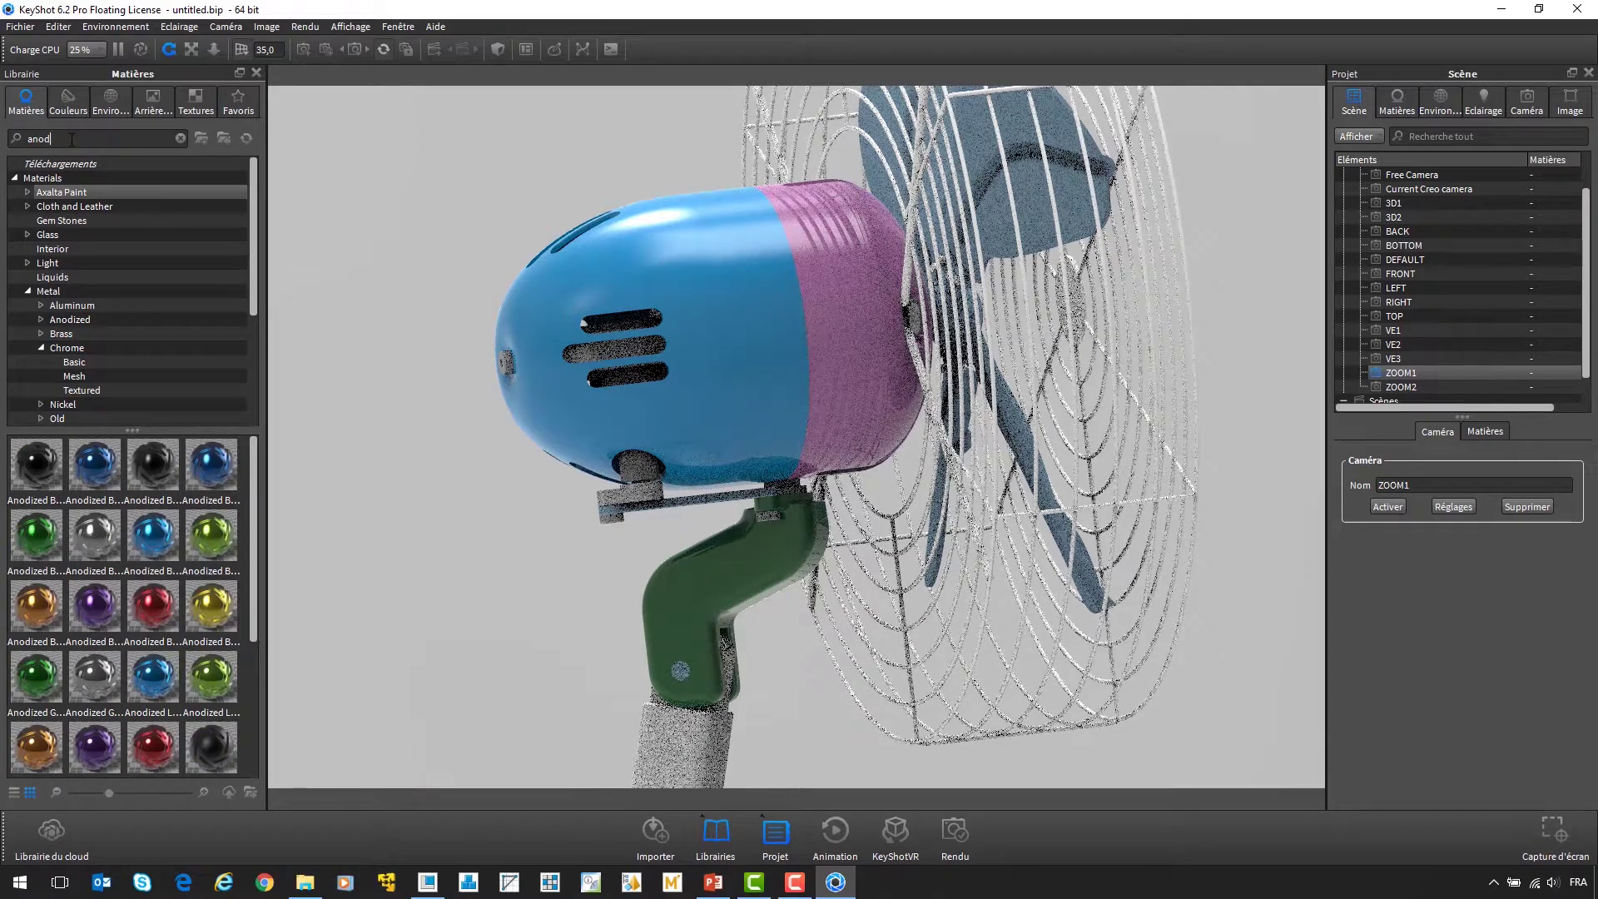
- Apply Anodized Brushed Black to the motor post, the bolts and the other small fittings around the housing
{"action": "left_click_drag", "start_coordinate": [158, 467], "coordinate": [916, 325]}
{"action": "left_click_drag", "start_coordinate": [982, 333], "coordinate": [903, 279]}
{"action": "middle_click_drag", "start_coordinate": [903, 279], "coordinate": [903, 334]}
{"action": "scroll", "coordinate": [903, 333], "scroll_direction": "up", "scroll_amount": 3}
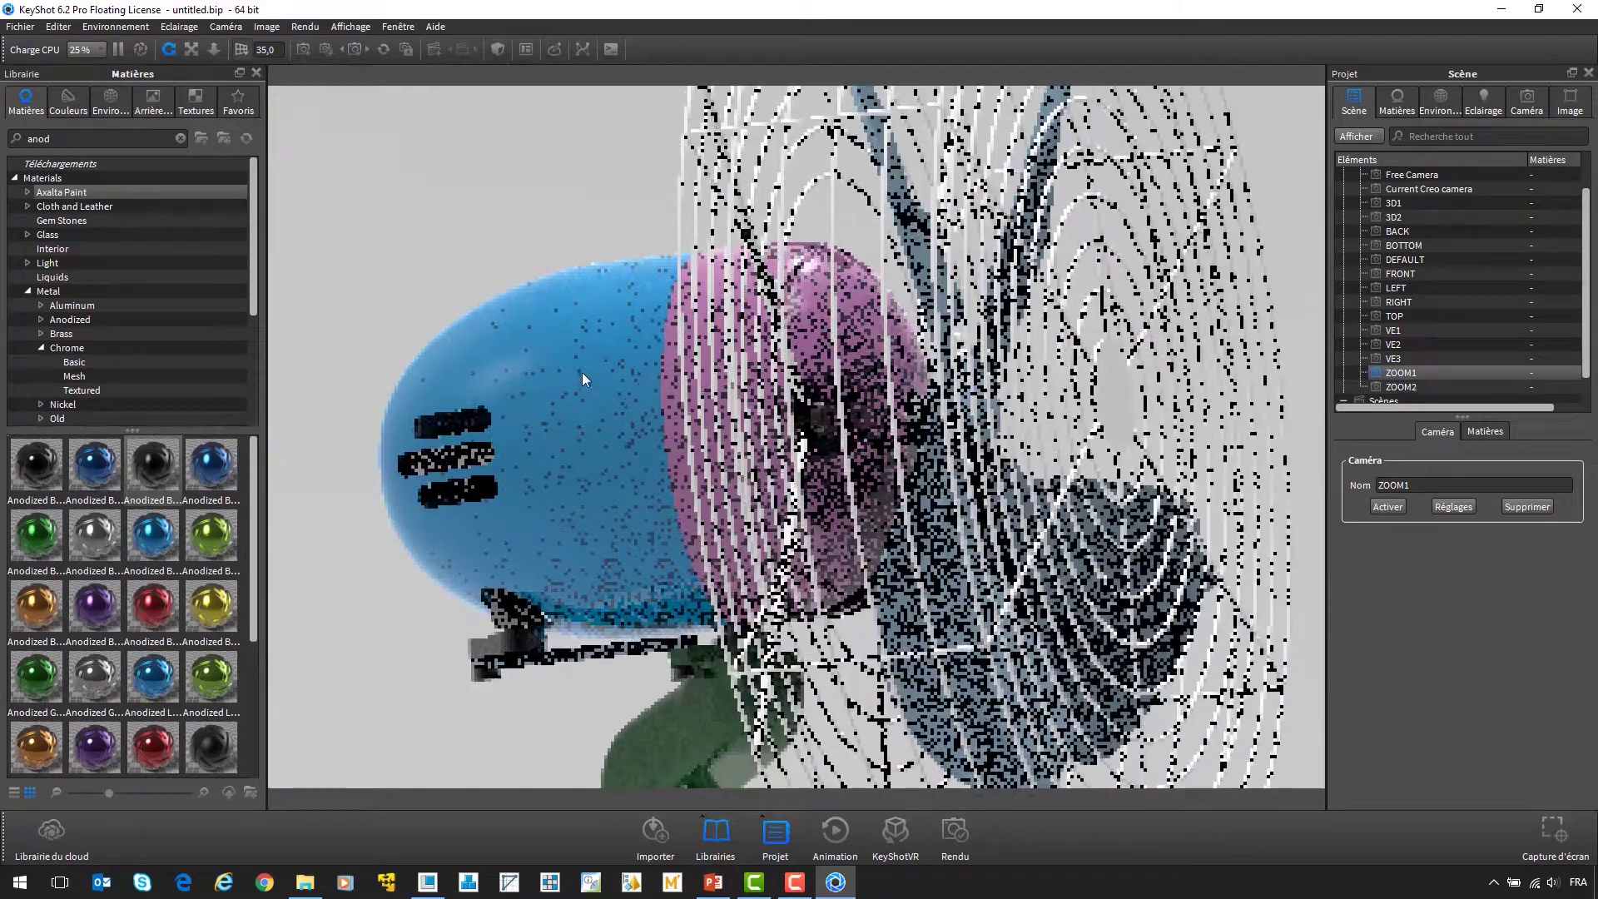
{"action": "left_click_drag", "start_coordinate": [146, 469], "coordinate": [481, 327]}
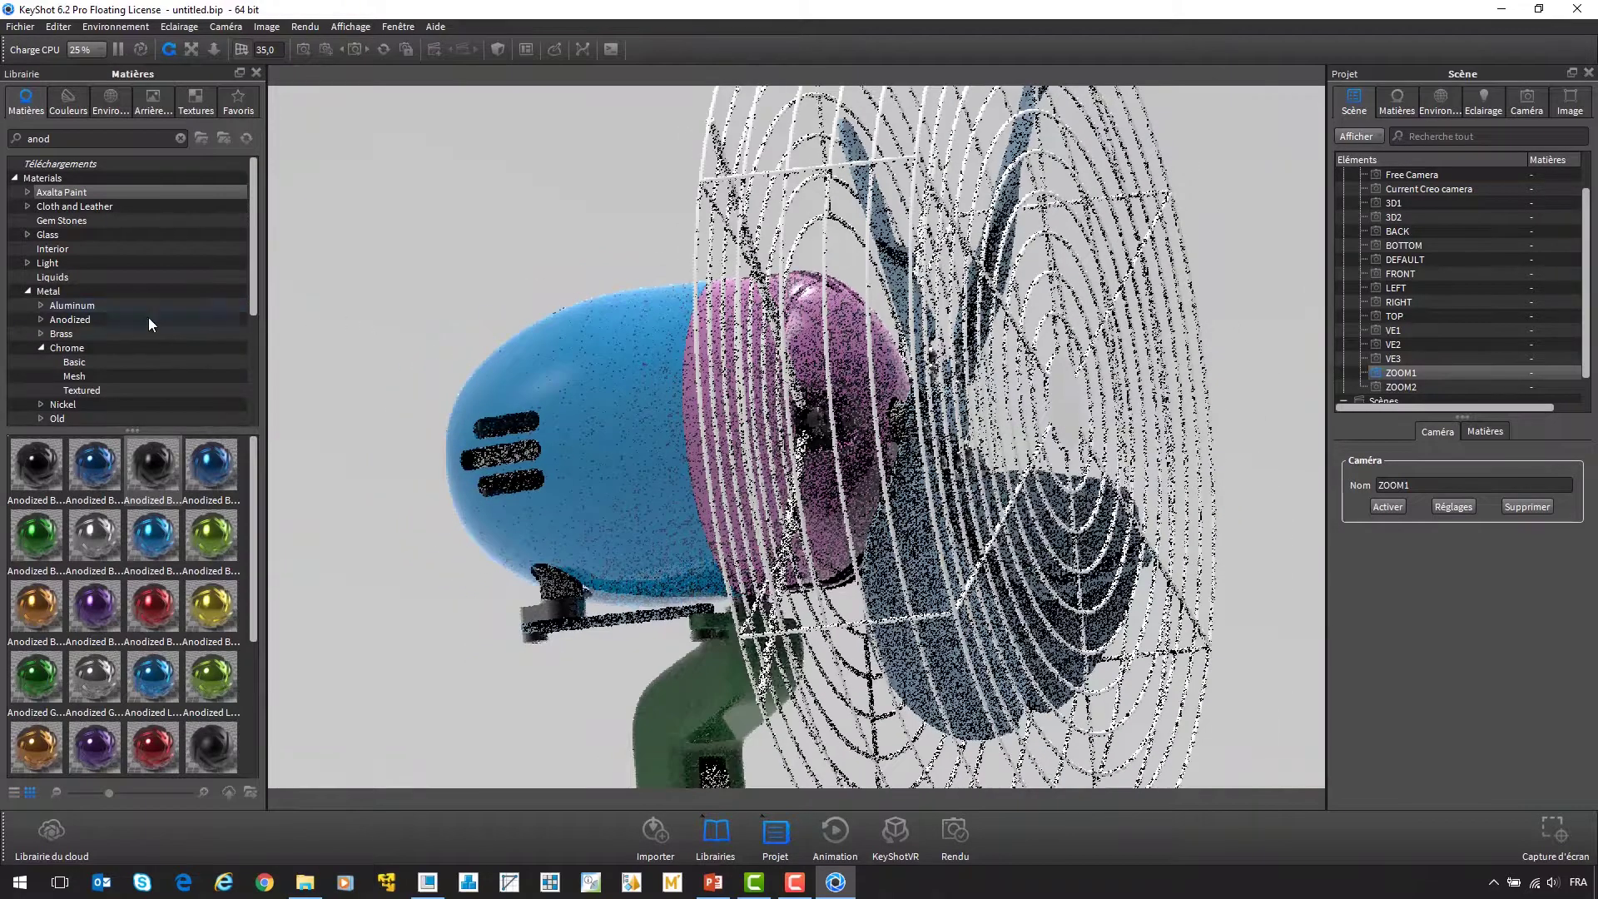
- Apply Chrome Polished to the fan cage and clear shiny orange plastic to the blades
{"action": "left_click", "coordinate": [83, 362]}
{"action": "left_click_drag", "start_coordinate": [94, 464], "coordinate": [1071, 403]}
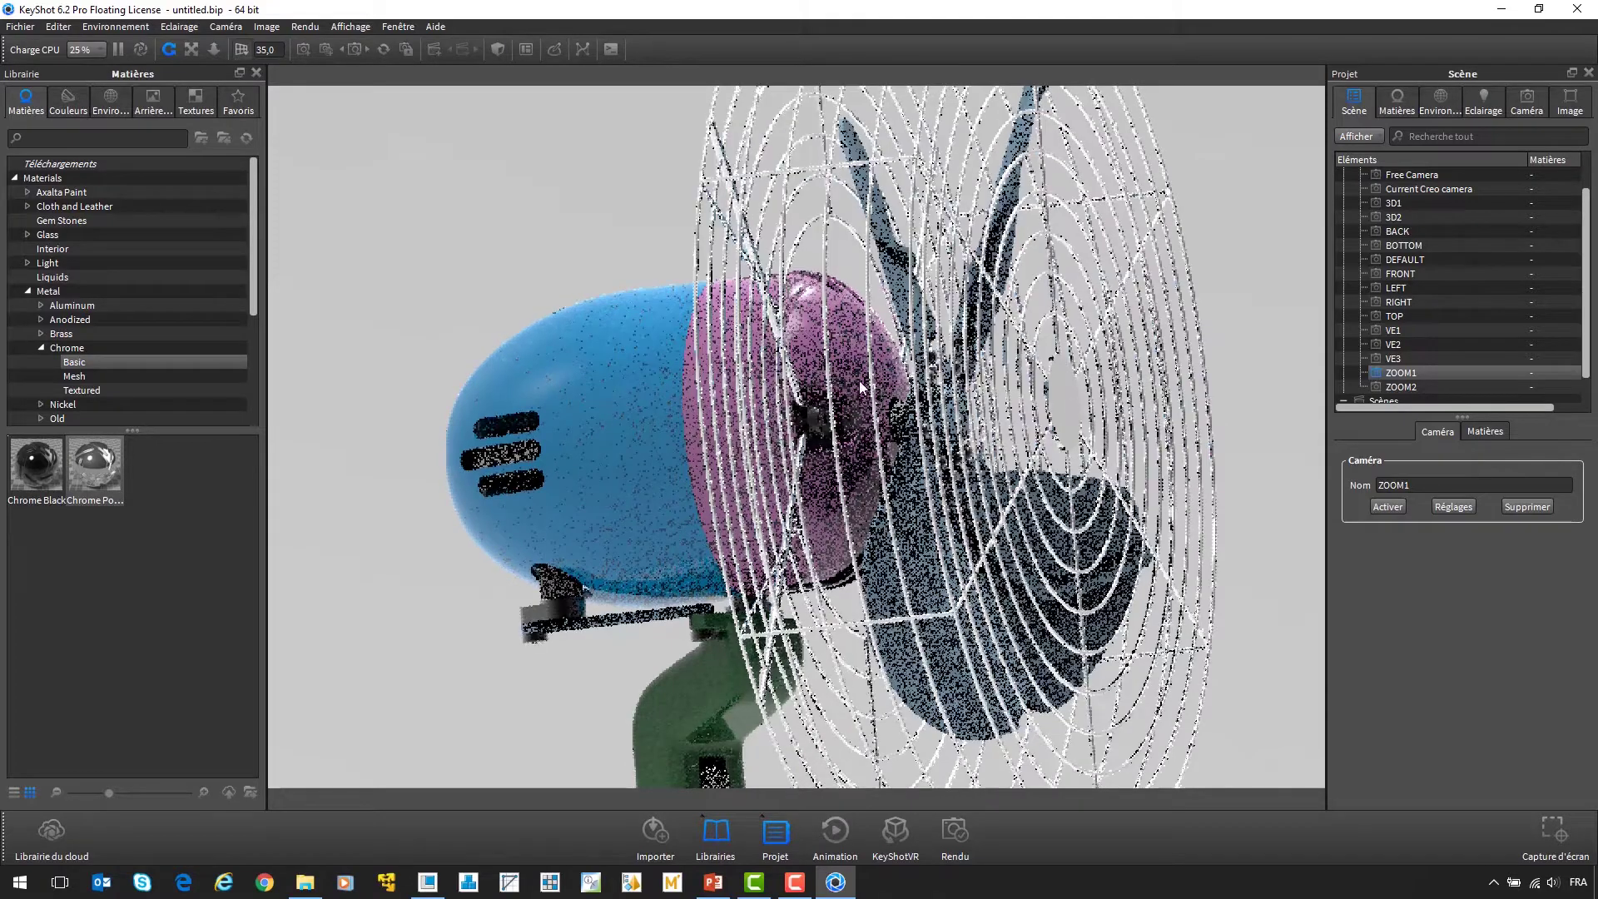
{"action": "scroll", "coordinate": [29, 290], "scroll_direction": "down", "scroll_amount": 4}
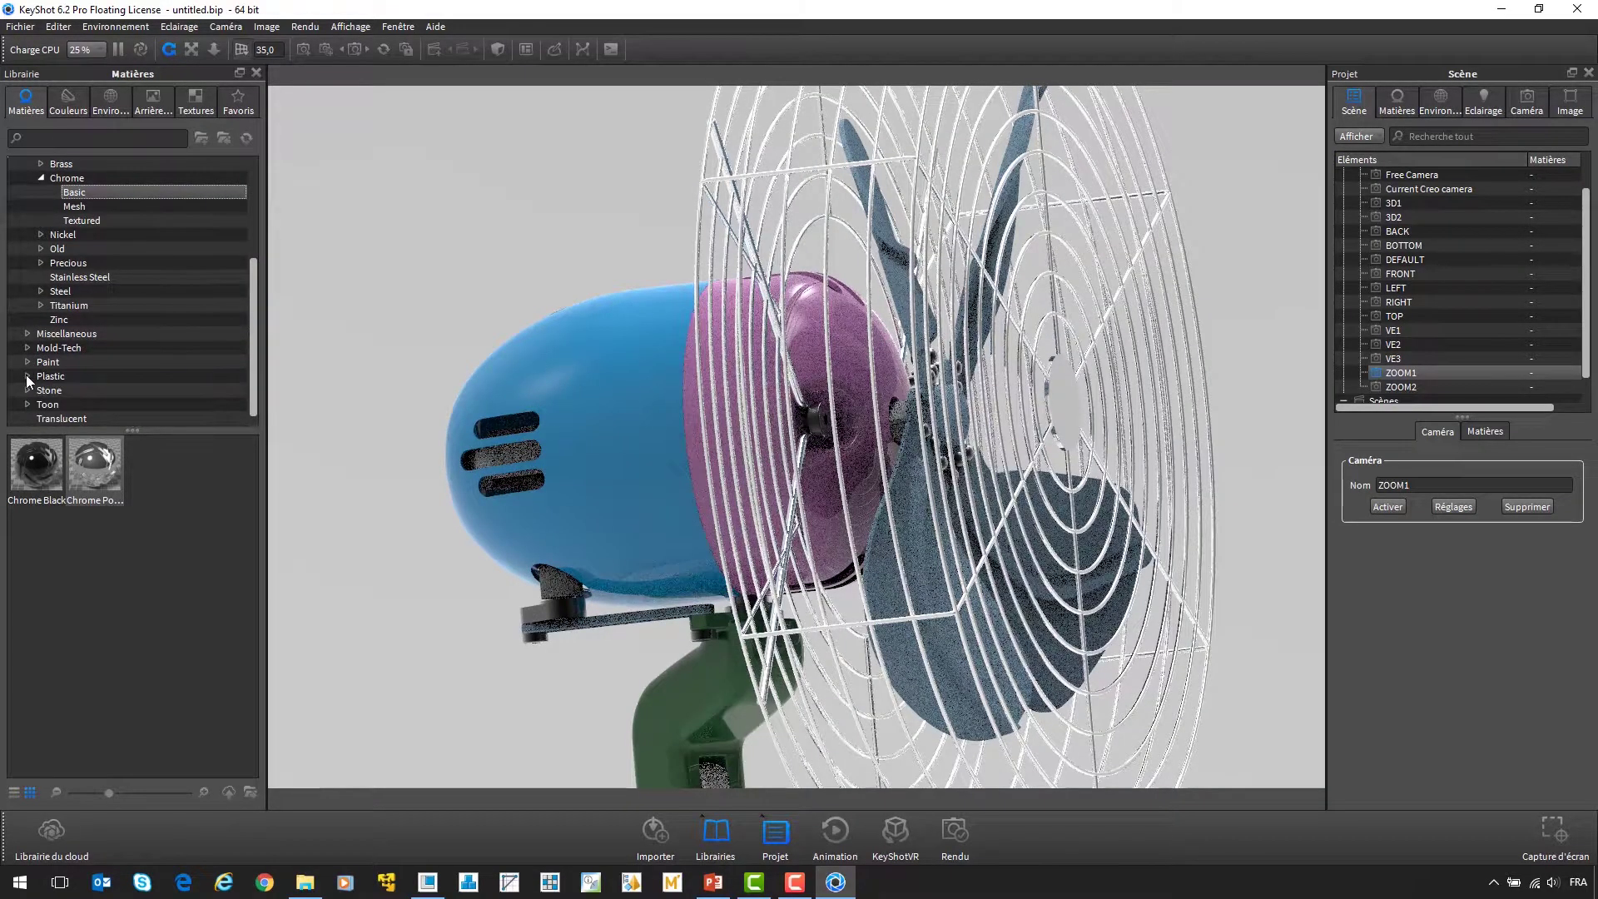
{"action": "left_click", "coordinate": [28, 377]}
{"action": "scroll", "coordinate": [46, 388], "scroll_direction": "down", "scroll_amount": 1}
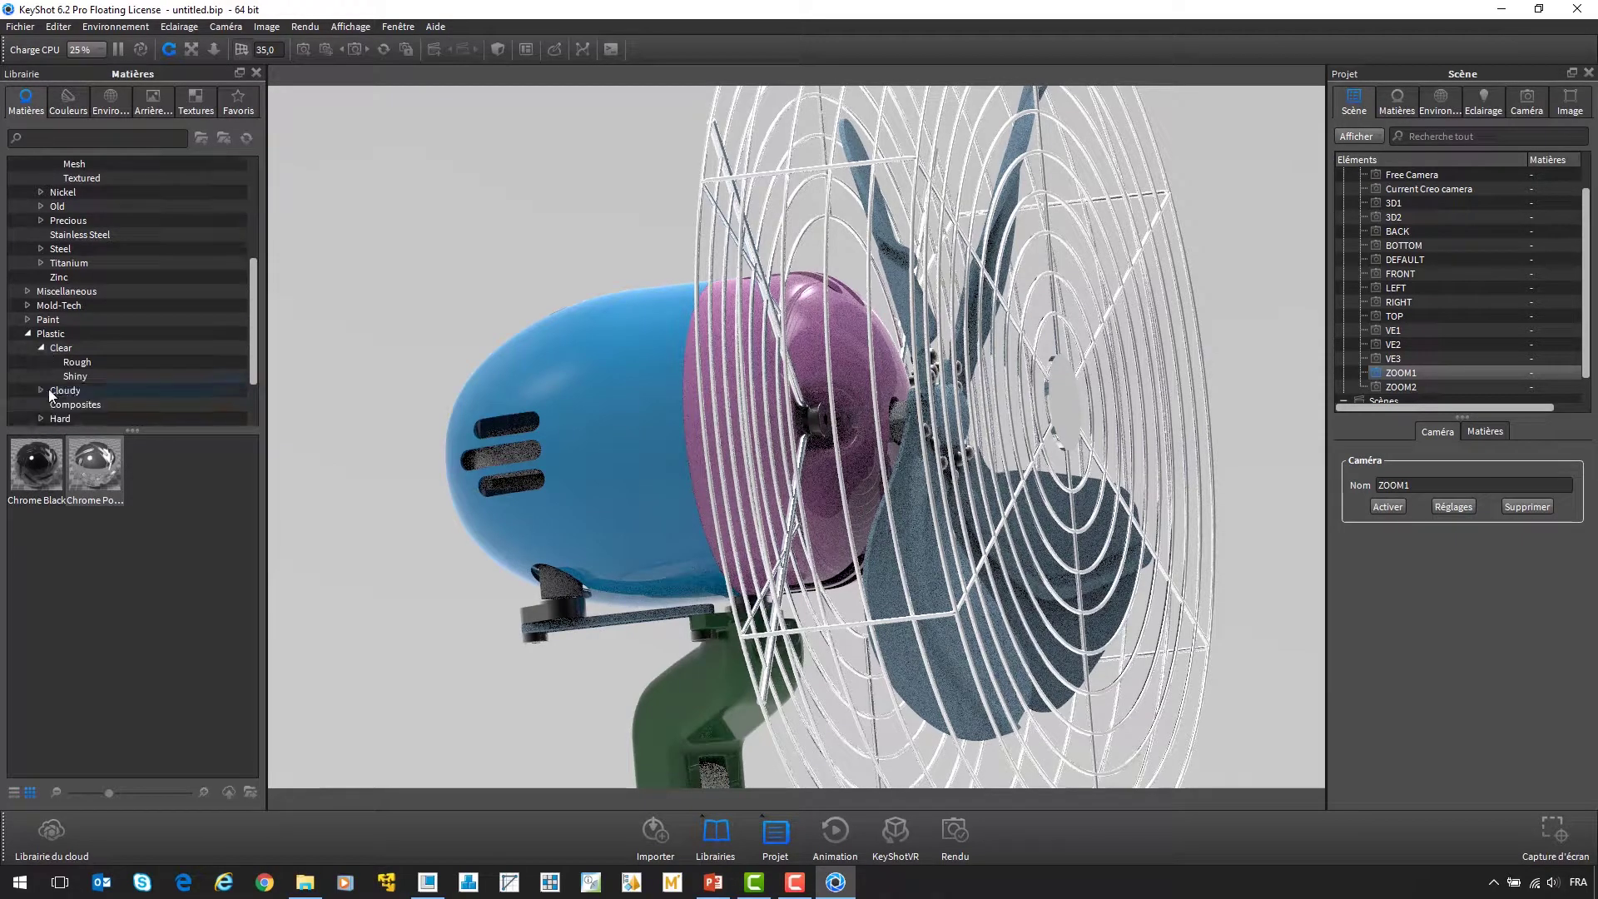
{"action": "left_click", "coordinate": [83, 378]}
{"action": "left_click_drag", "start_coordinate": [37, 605], "coordinate": [970, 308]}
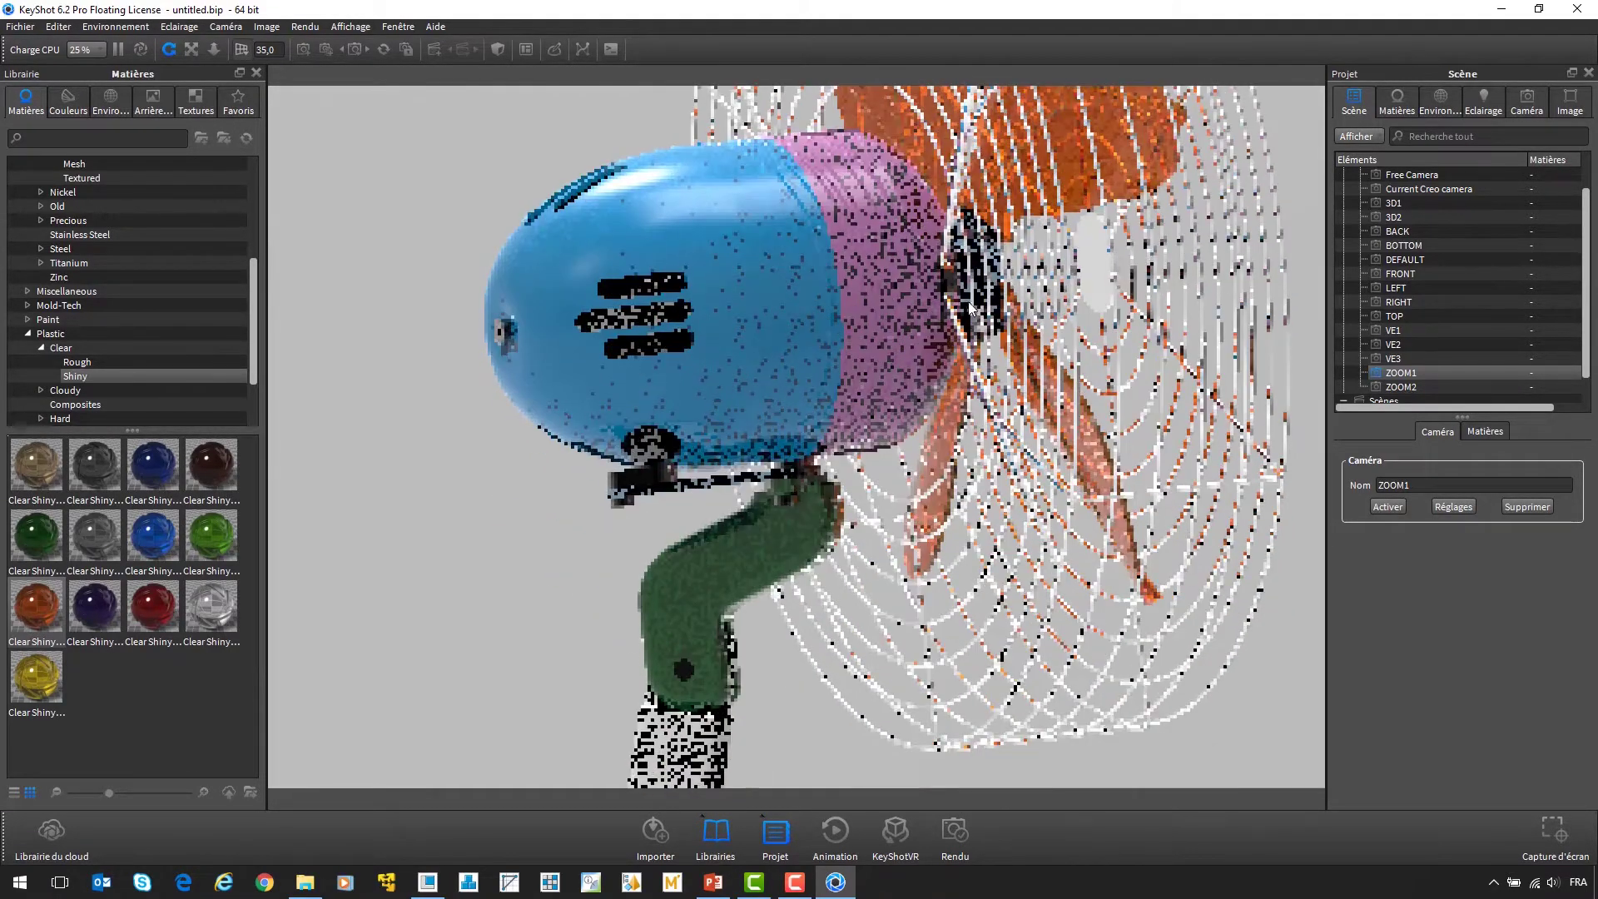
- Select the hub, front and rear motor housings, link and base, and link their materials
{"action": "left_click", "coordinate": [992, 266]}
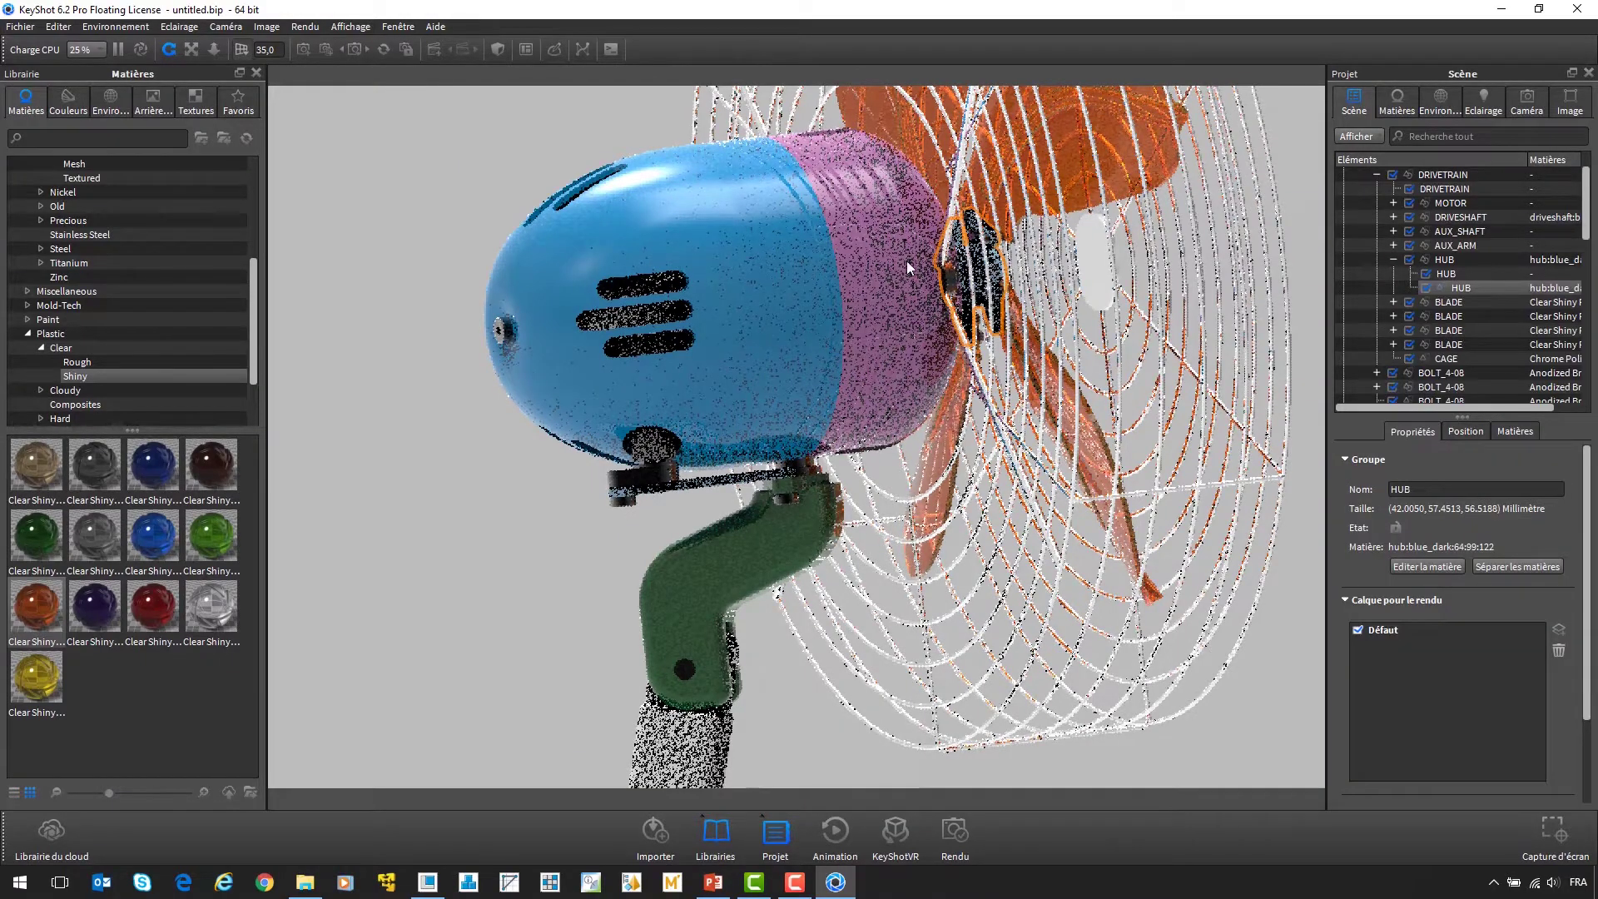
{"action": "left_click", "coordinate": [873, 260], "text": "shift"}
{"action": "left_click", "coordinate": [741, 276], "text": "shift"}
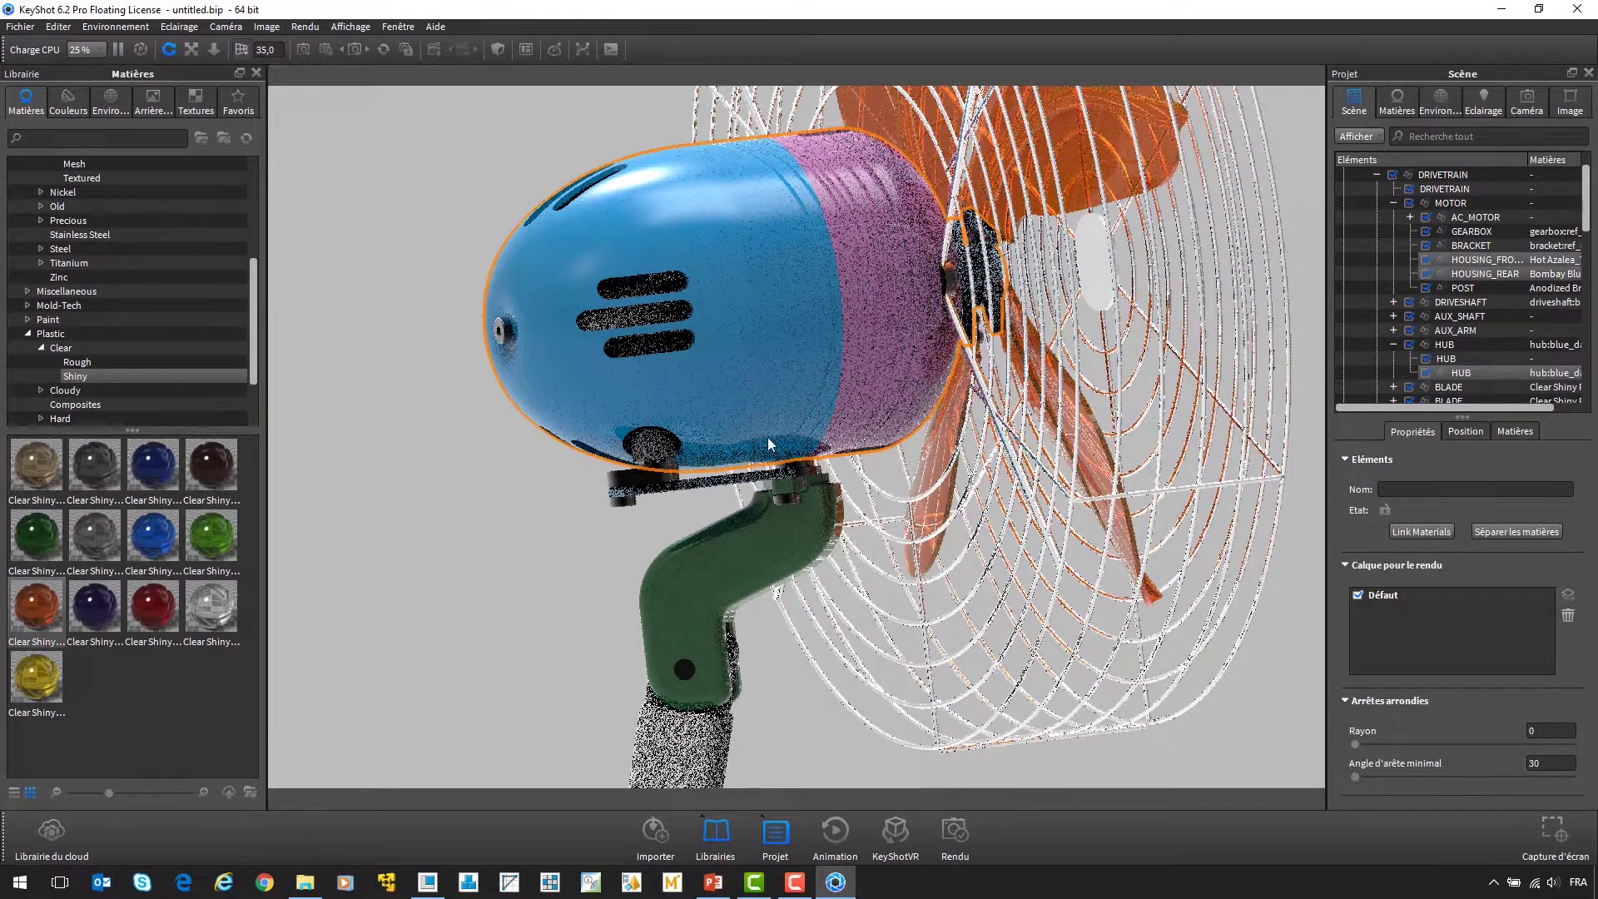
{"action": "left_click", "coordinate": [729, 482], "text": "shift"}
{"action": "left_click", "coordinate": [676, 738], "text": "shift"}
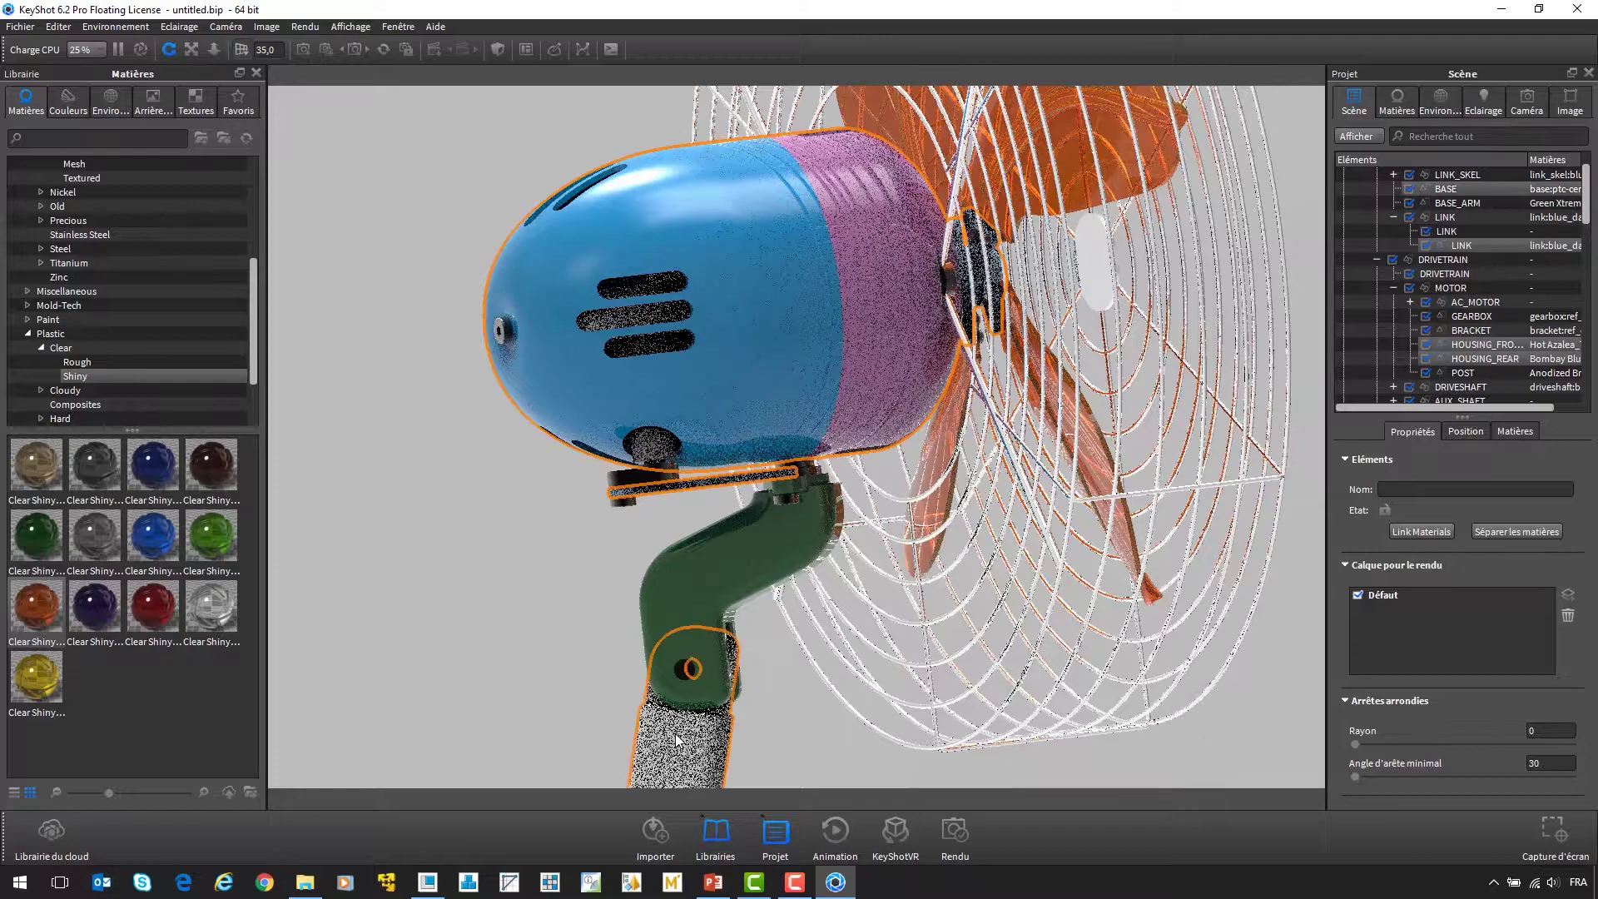
{"action": "right_click", "coordinate": [1484, 339]}
{"action": "mouse_move", "coordinate": [1486, 352]}
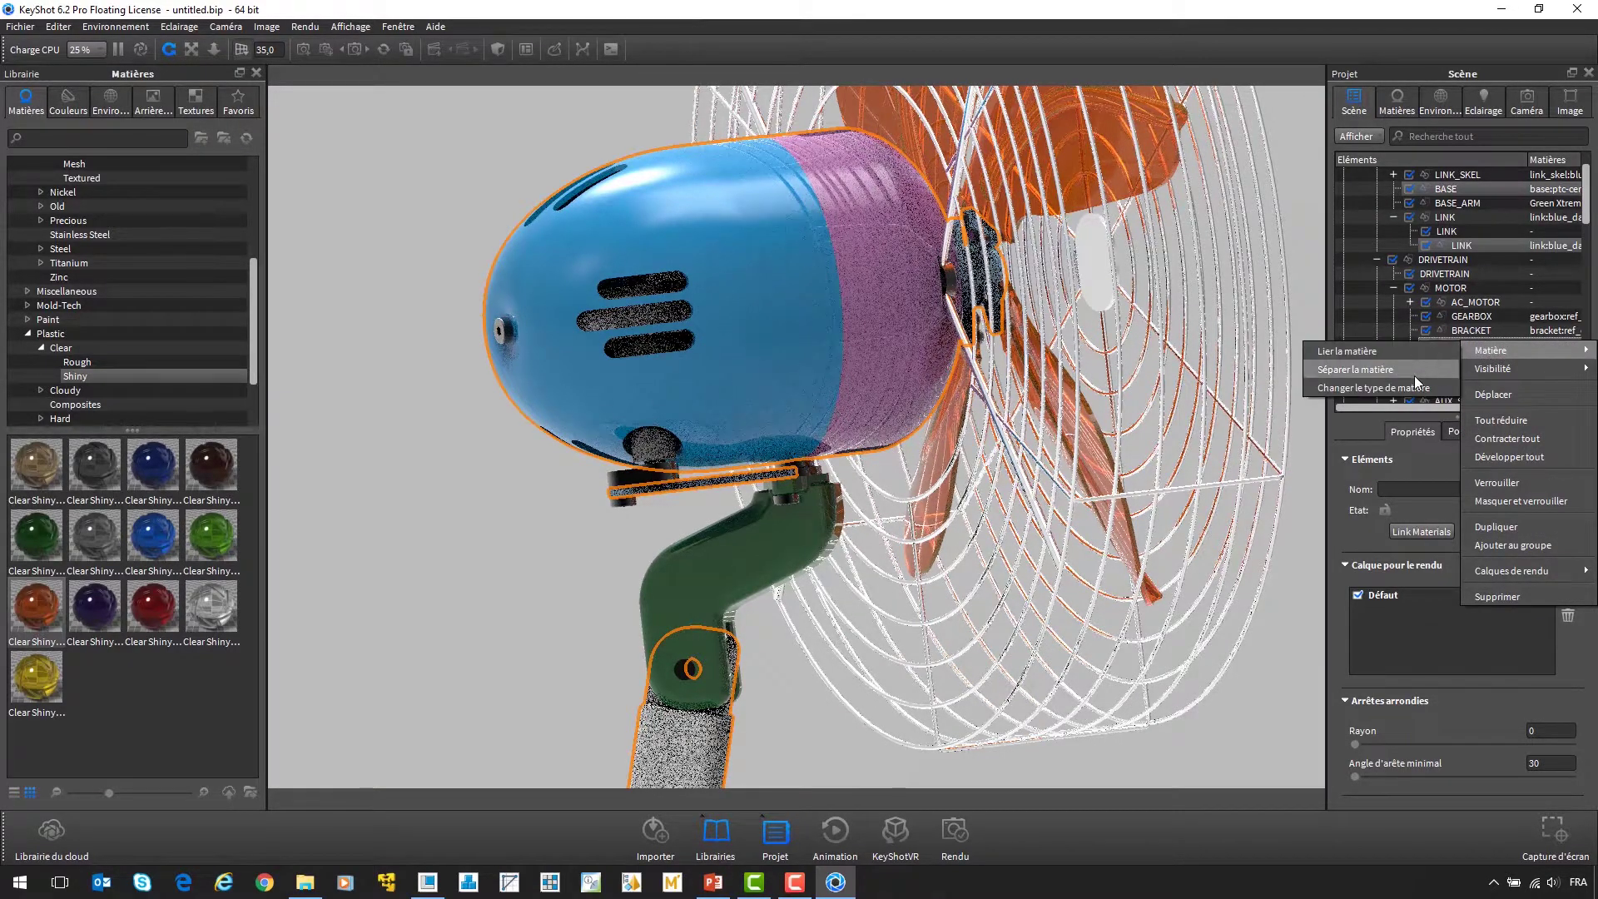
{"action": "left_click", "coordinate": [1393, 351]}
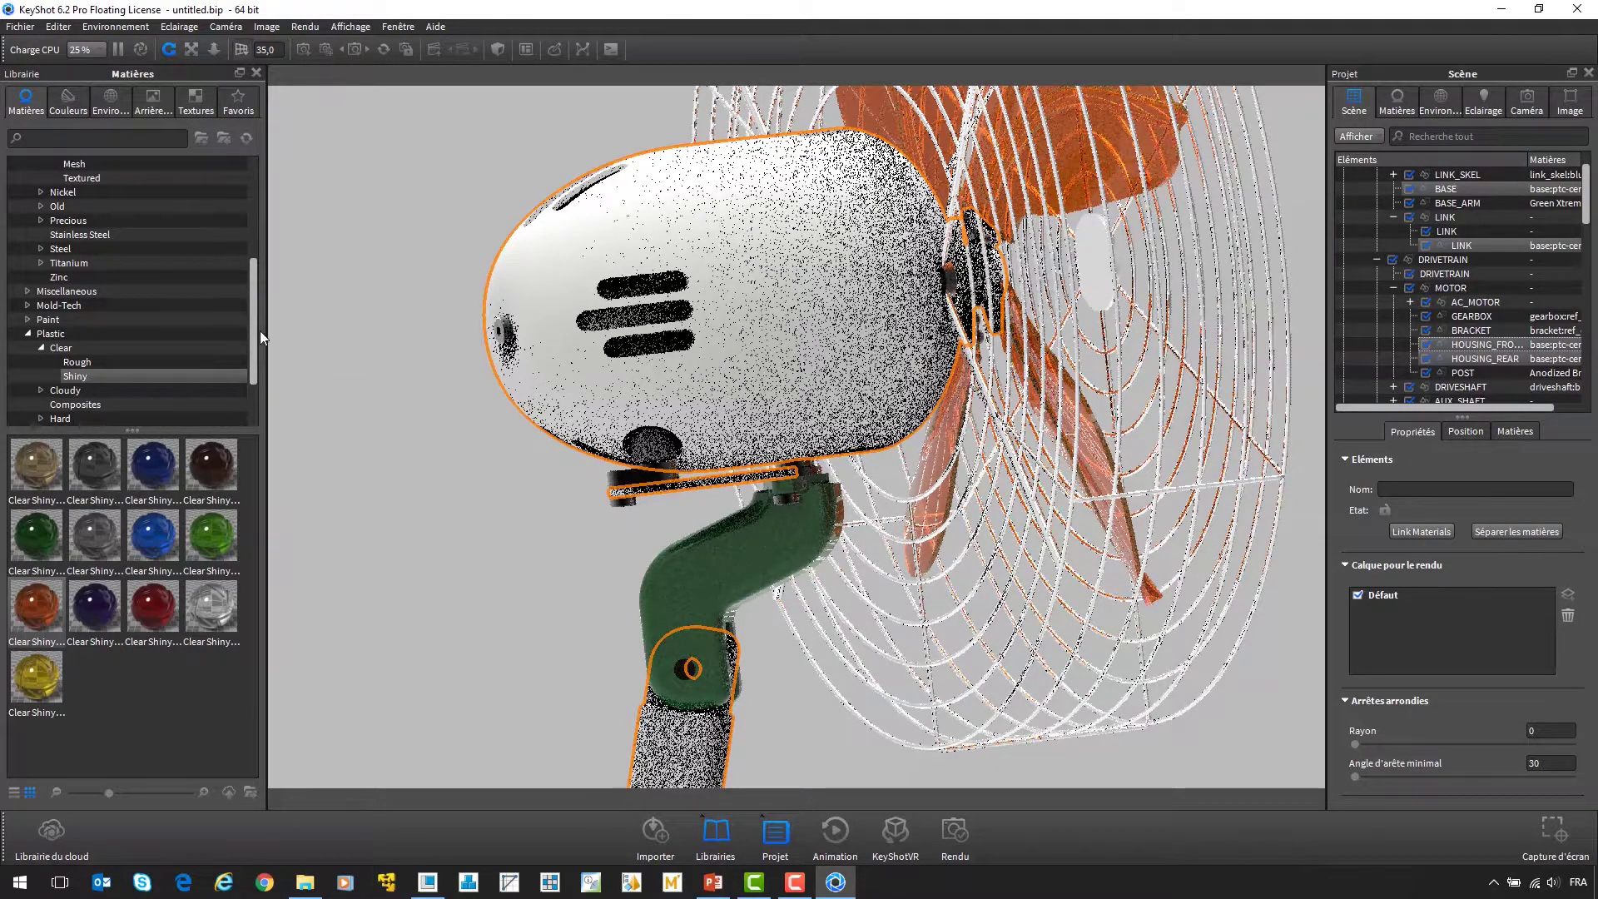
- Apply the Axalta paint Jazzy Blue to the linked hub, housing, link and base parts
{"action": "scroll", "coordinate": [137, 283], "scroll_direction": "up", "scroll_amount": 5}
{"action": "left_click", "coordinate": [78, 193]}
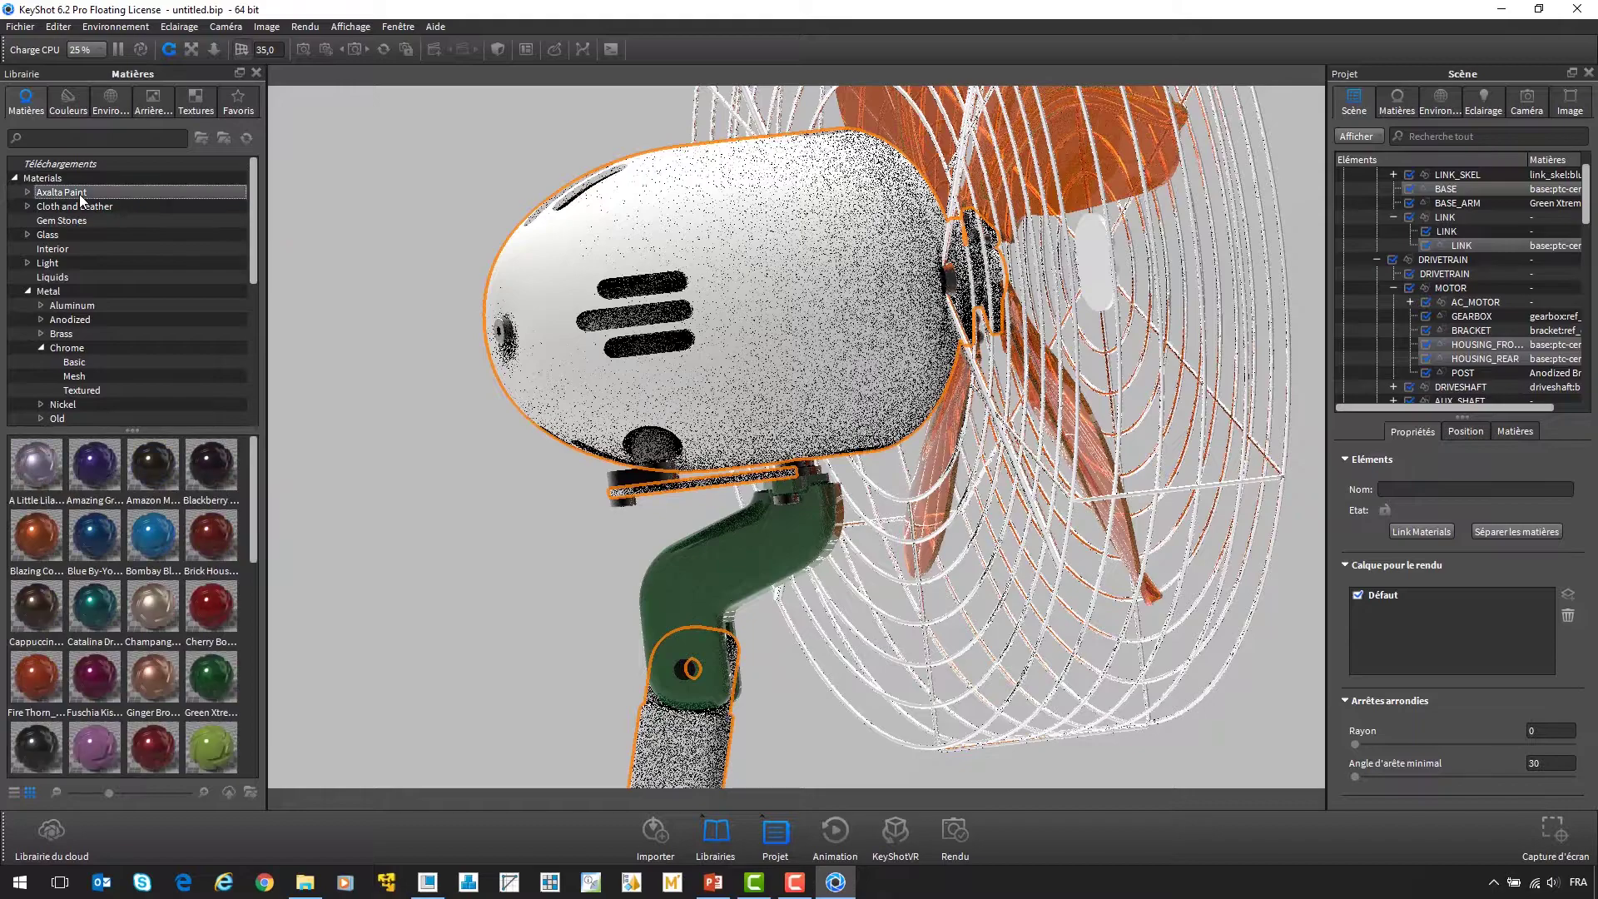
{"action": "scroll", "coordinate": [58, 632], "scroll_direction": "down", "scroll_amount": 3}
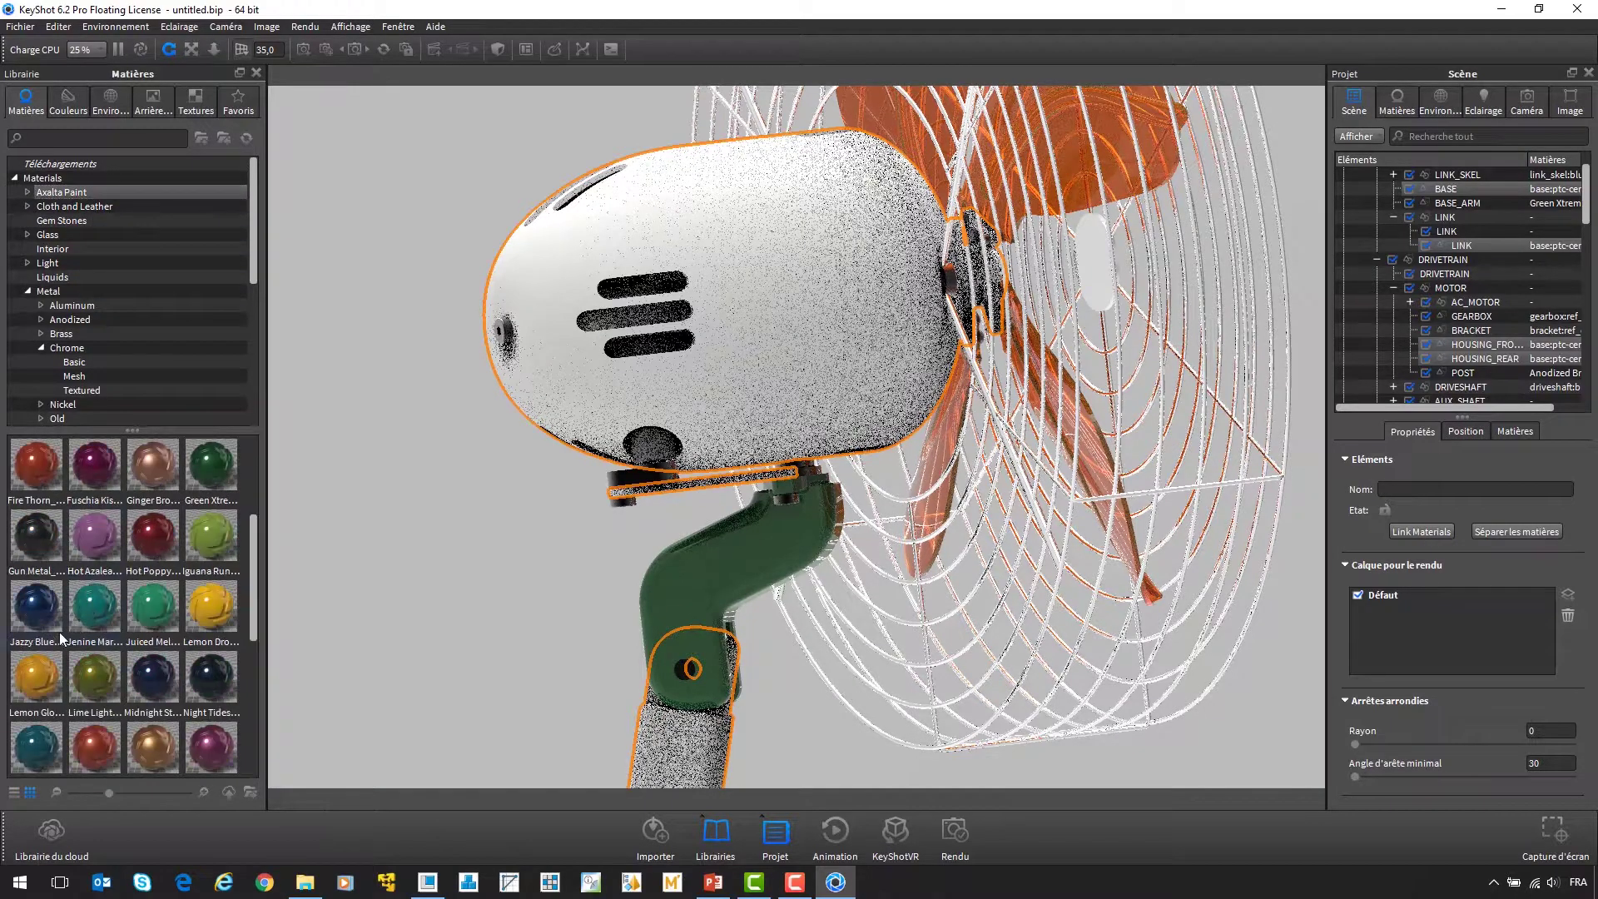
{"action": "left_click_drag", "start_coordinate": [33, 617], "coordinate": [566, 401]}
- Hide the front and rear motor housings to expose the motor inside
{"action": "left_click", "coordinate": [727, 371]}
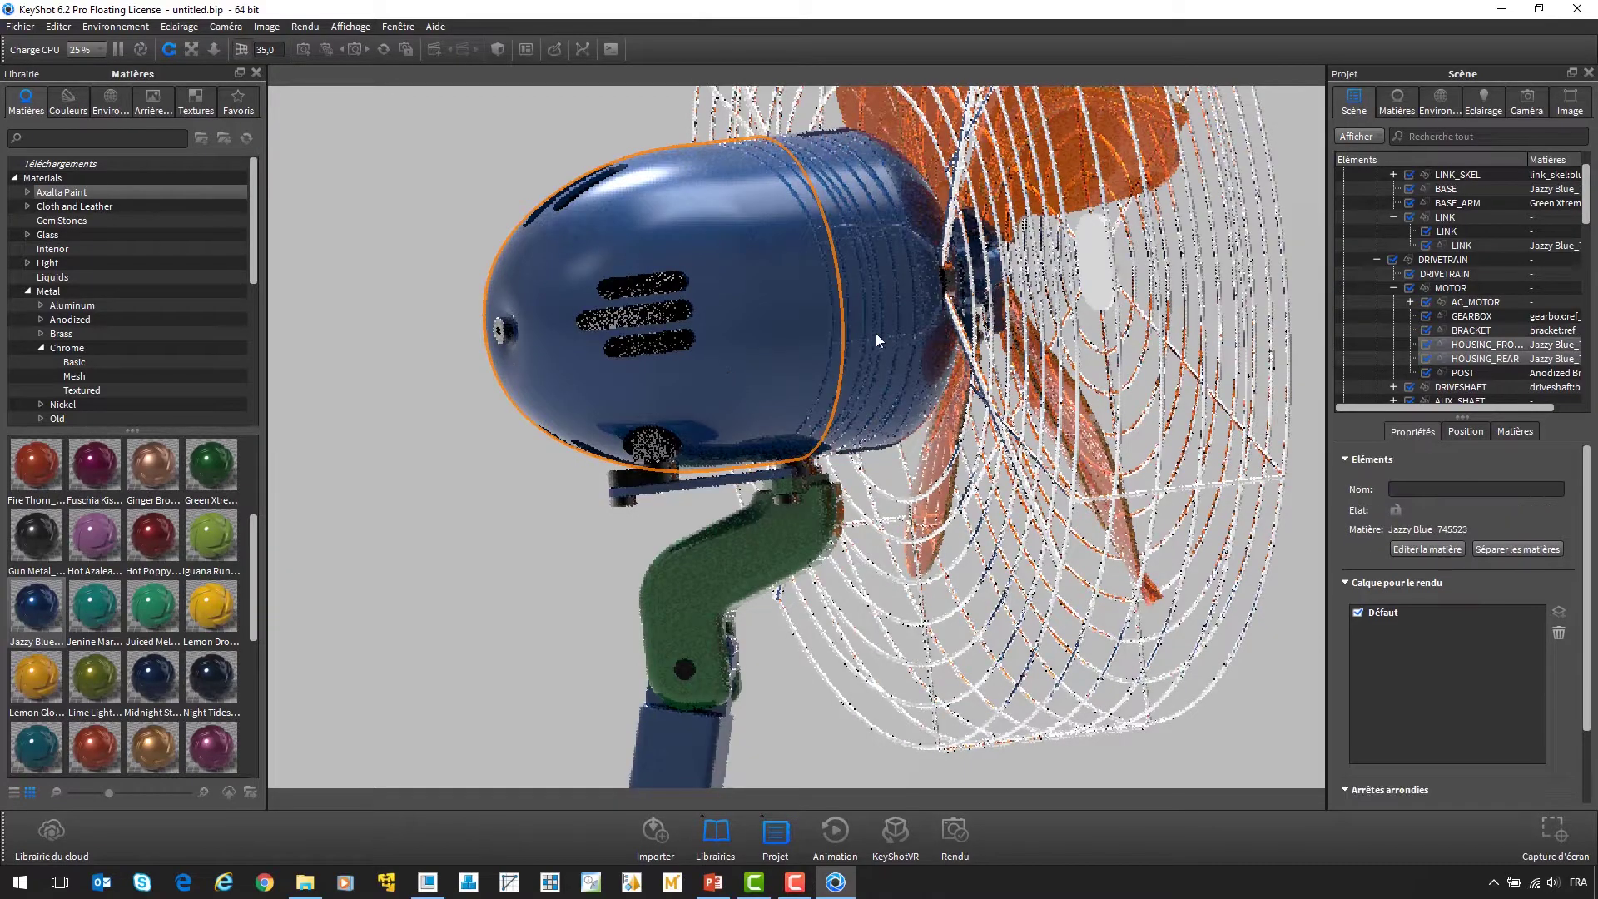
{"action": "right_click", "coordinate": [1463, 344]}
{"action": "mouse_move", "coordinate": [1486, 370]}
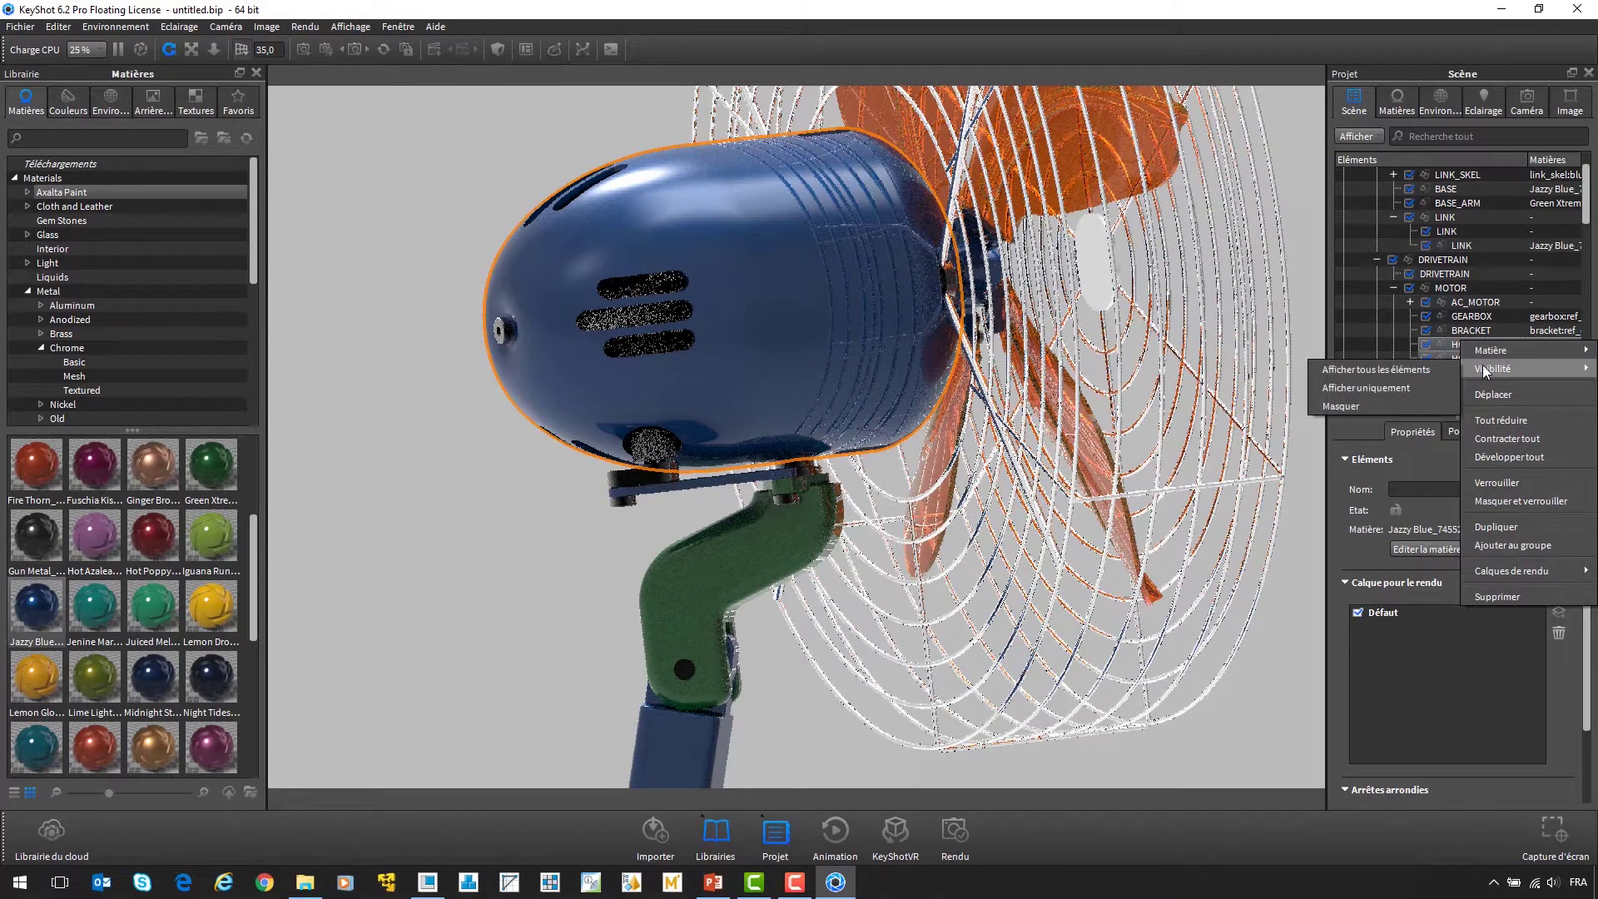
{"action": "left_click", "coordinate": [1370, 406]}
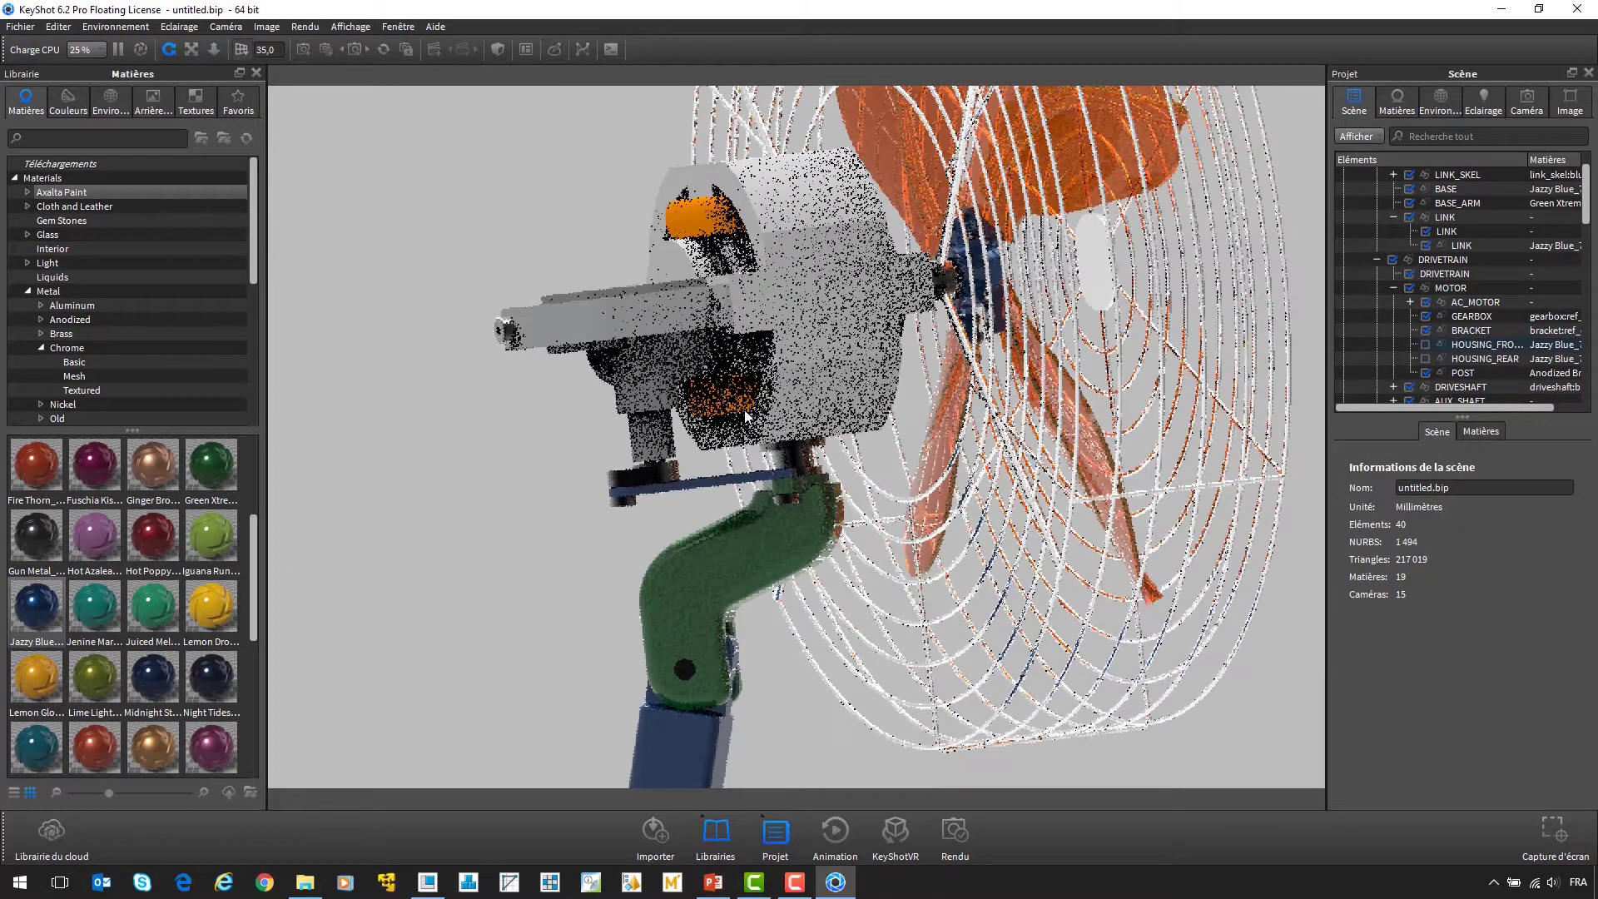
- Apply Aluminum Polished to the driveshaft and rough black anodized metal to the bracket
{"action": "left_click", "coordinate": [41, 306]}
{"action": "left_click", "coordinate": [75, 320]}
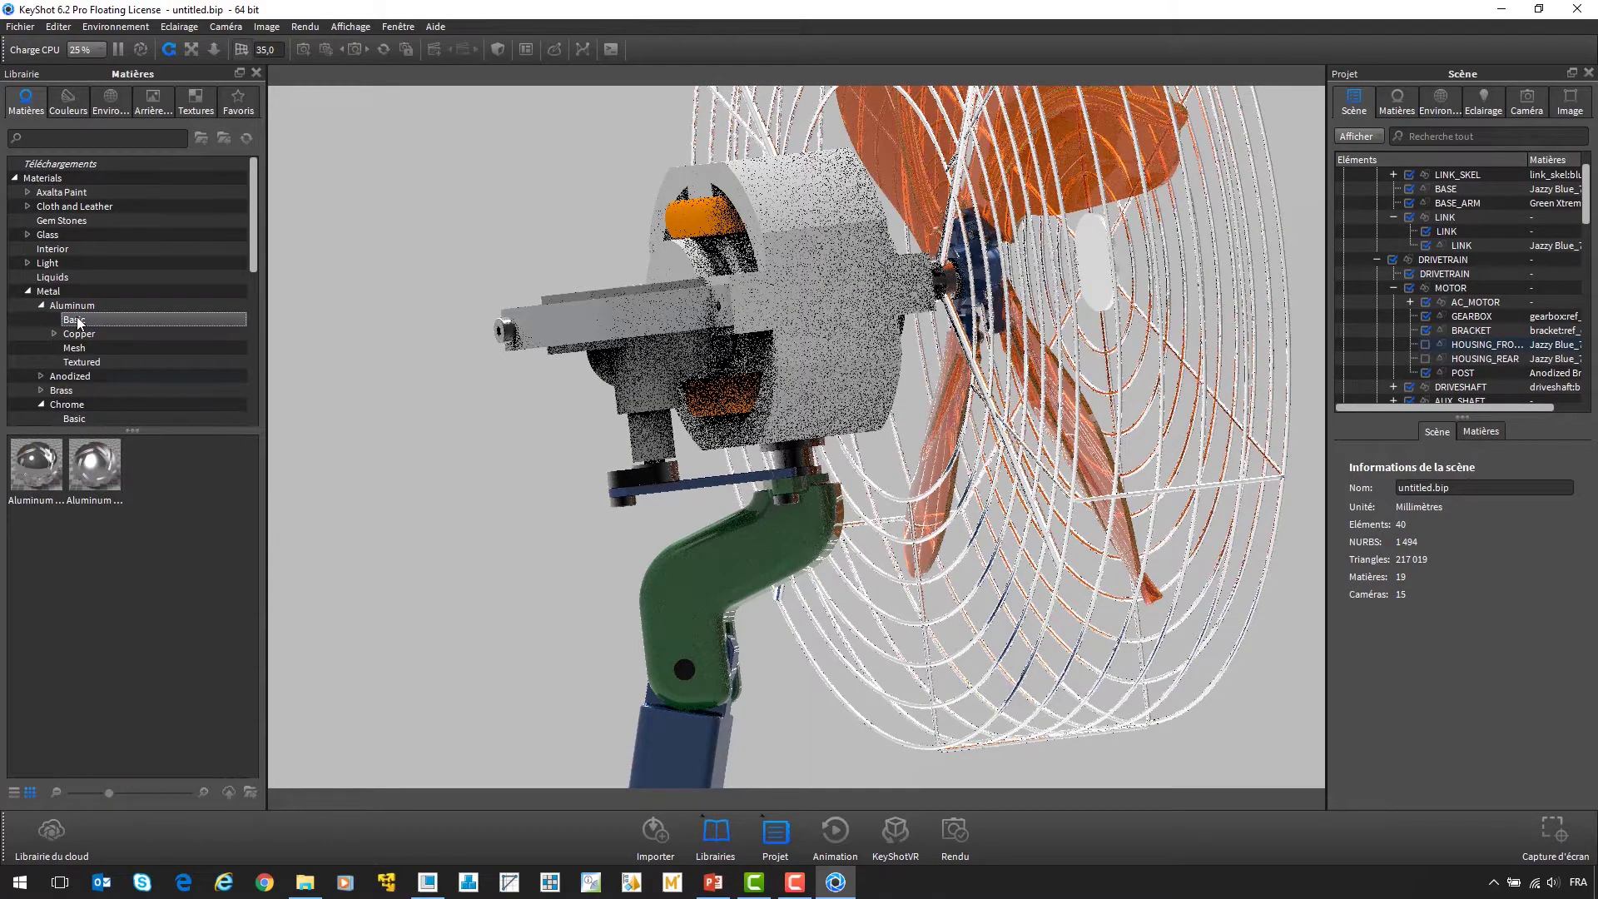
{"action": "left_click_drag", "start_coordinate": [36, 463], "coordinate": [723, 270]}
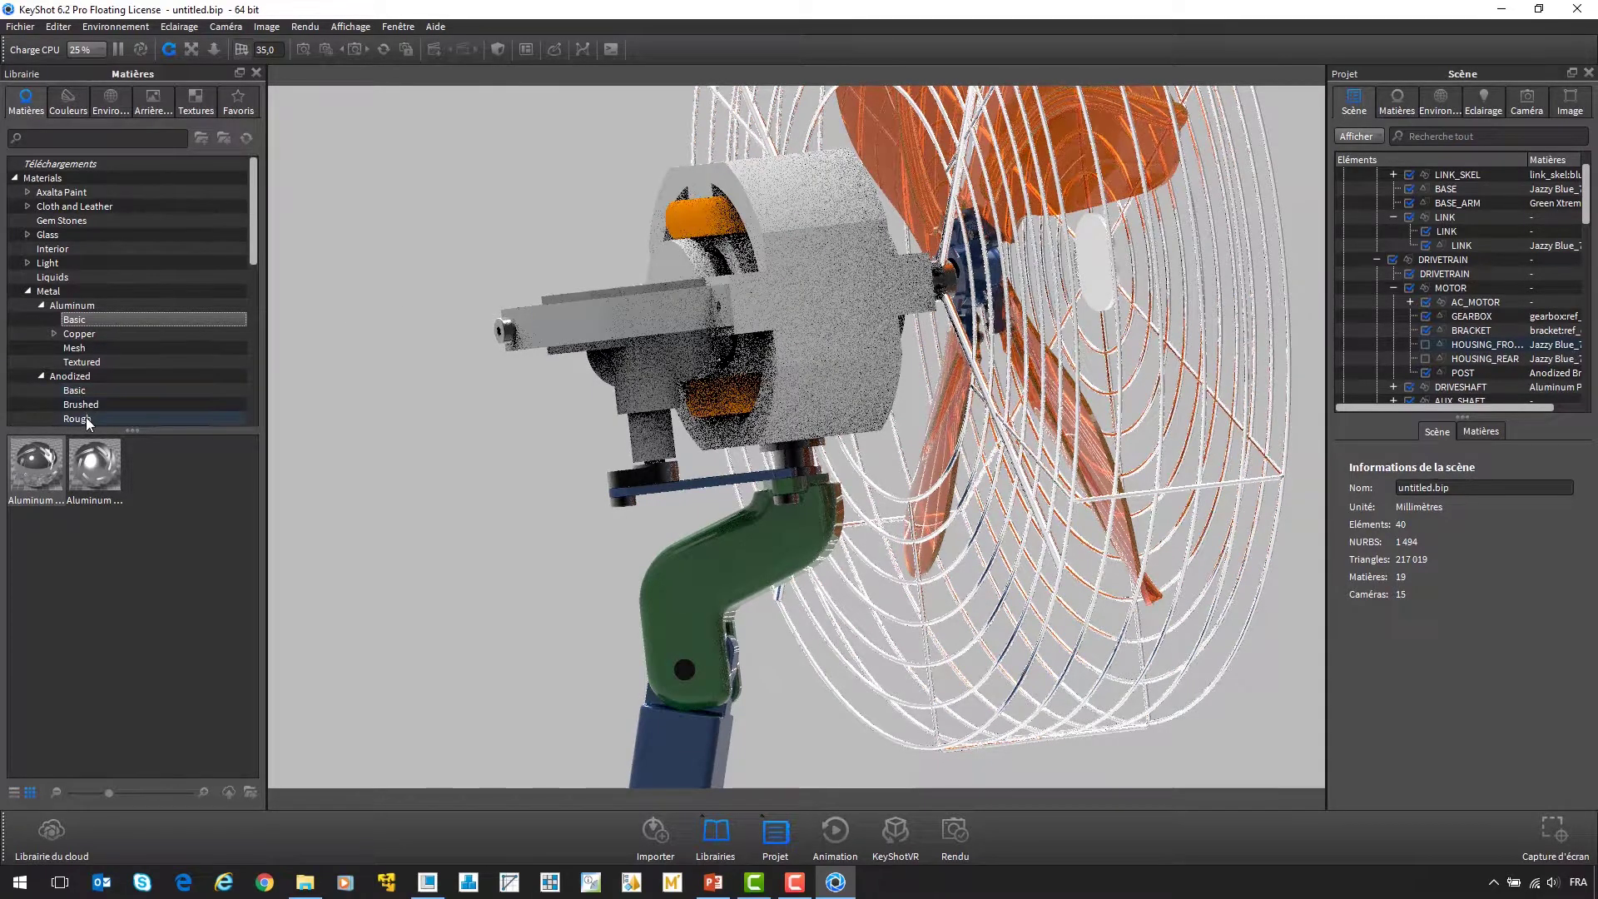
{"action": "left_click", "coordinate": [77, 418]}
{"action": "left_click_drag", "start_coordinate": [41, 458], "coordinate": [556, 325]}
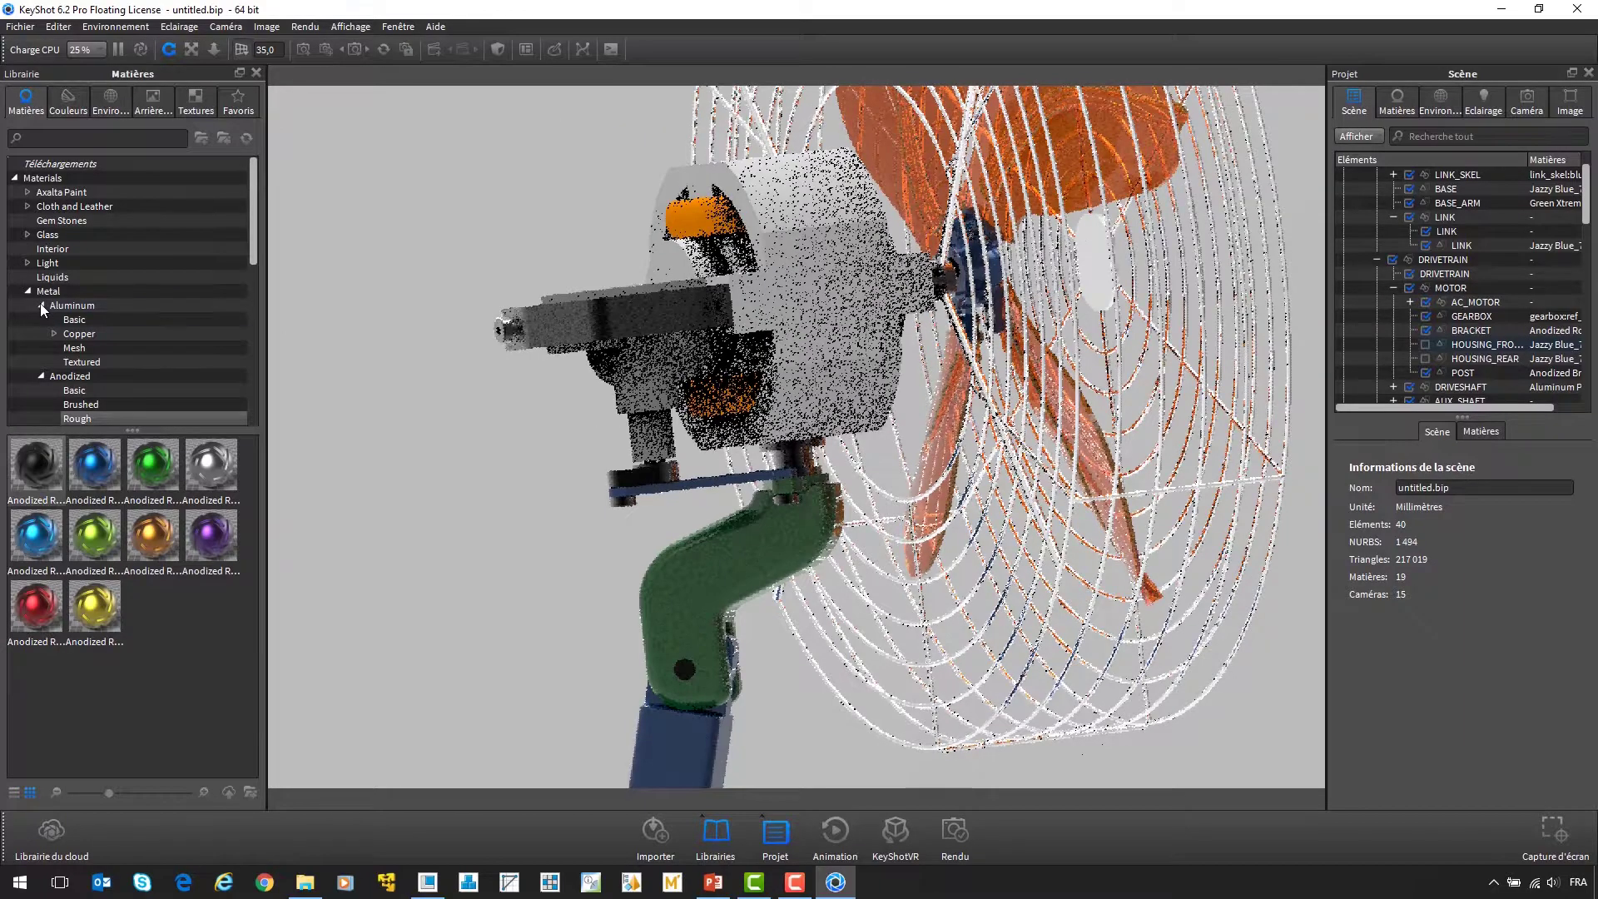
- Apply the textured steels: Steel Turned to the motor body and Steel Milled to the gearbox
{"action": "scroll", "coordinate": [38, 377], "scroll_direction": "down", "scroll_amount": 6}
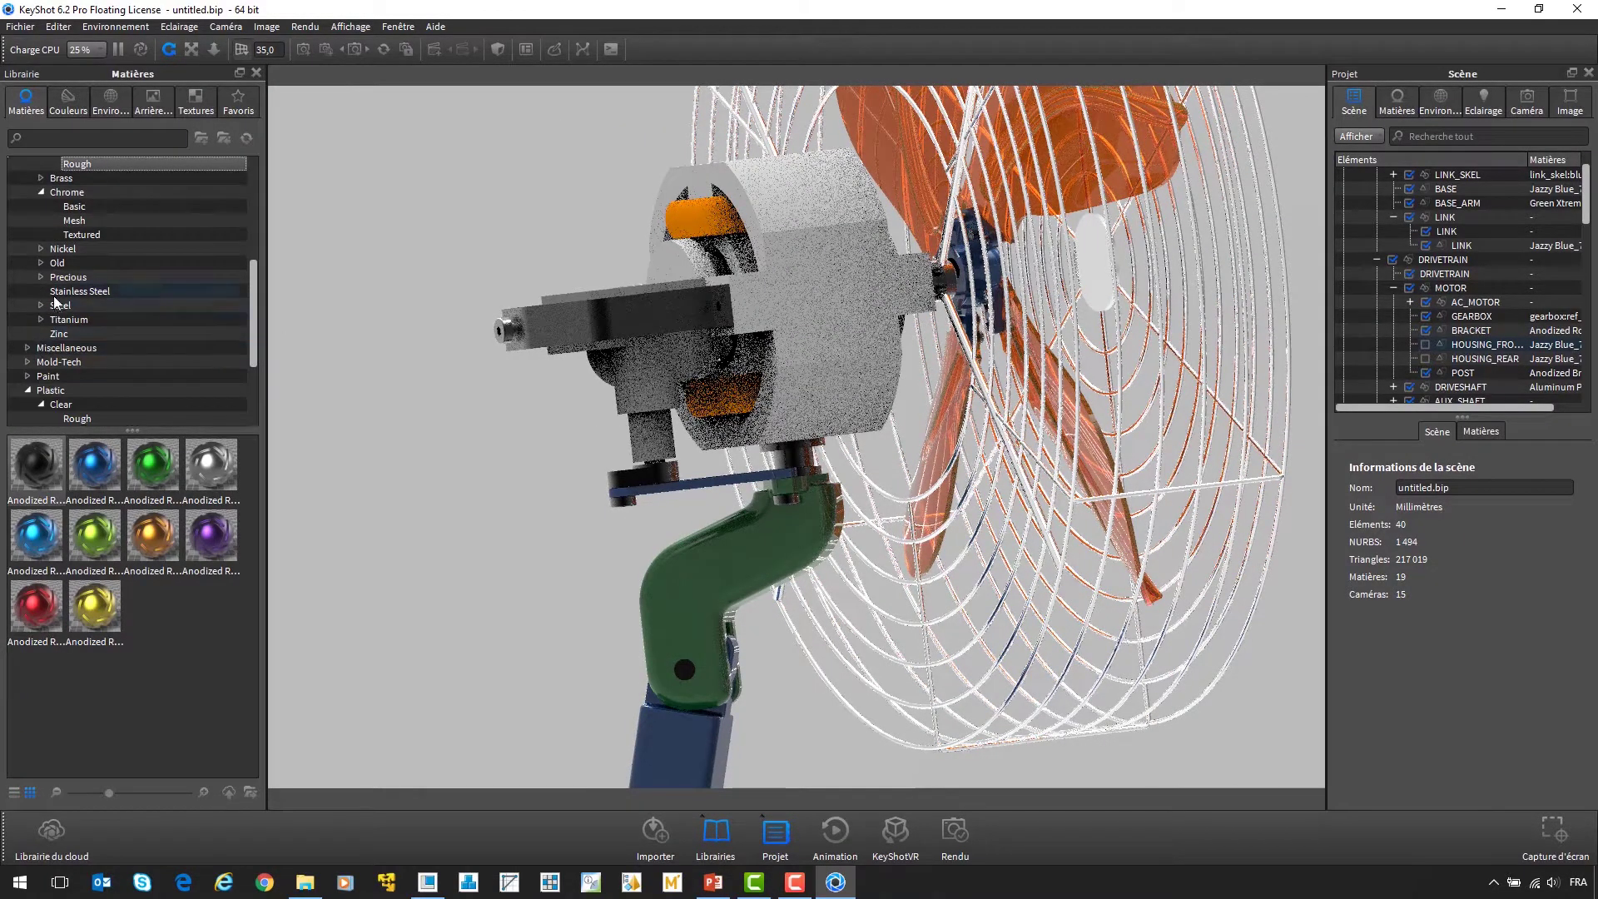
{"action": "left_click", "coordinate": [40, 305]}
{"action": "left_click", "coordinate": [82, 347]}
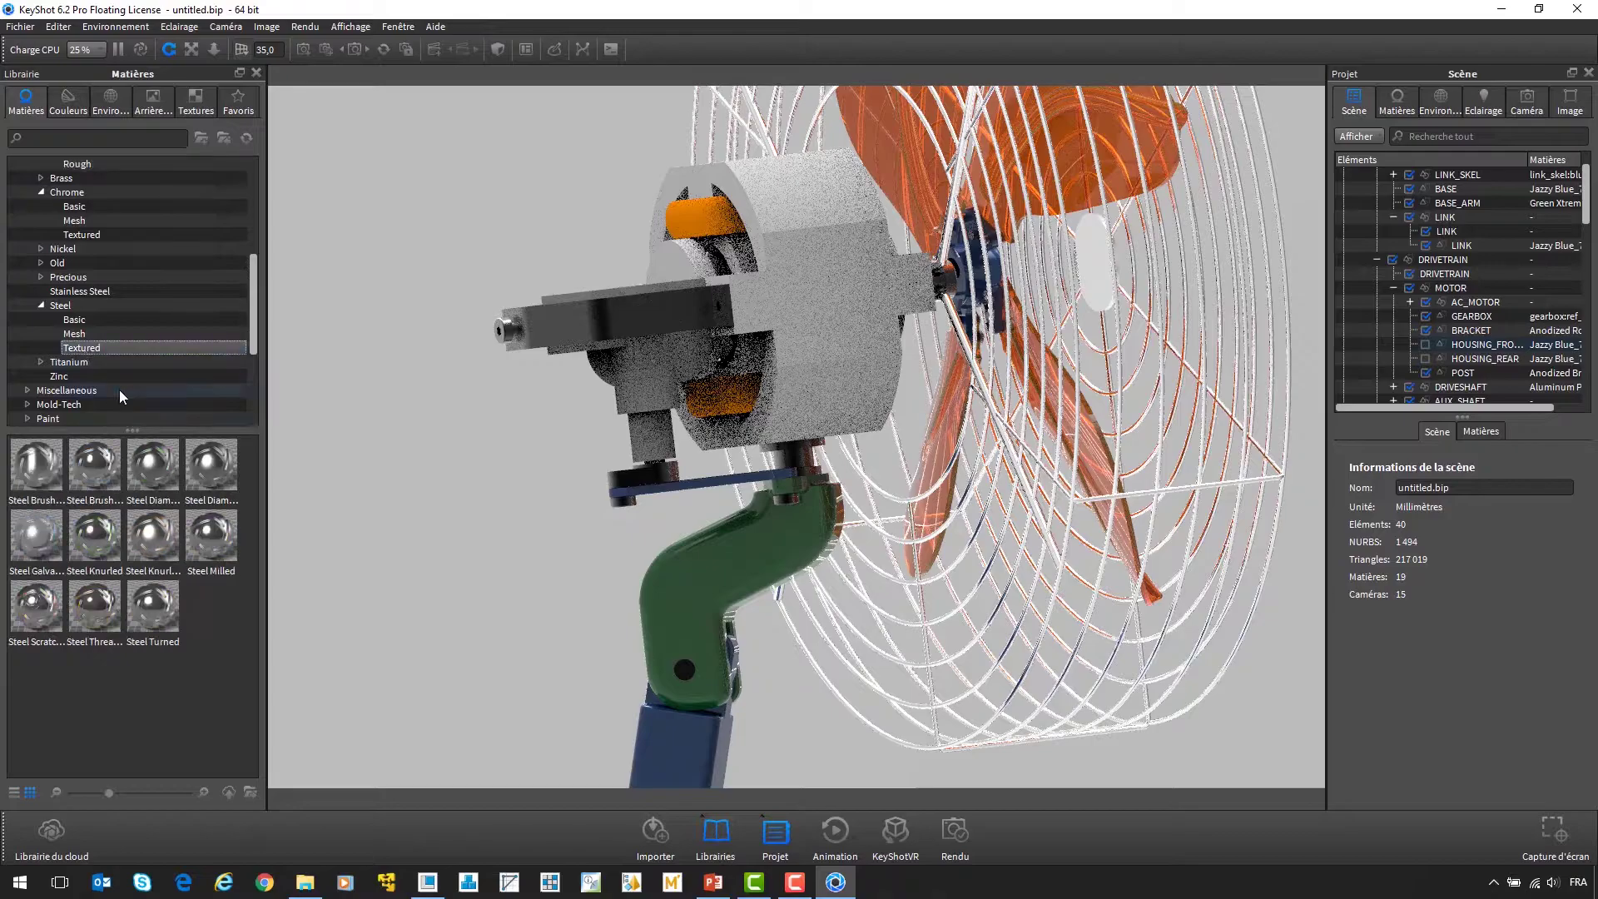
{"action": "left_click_drag", "start_coordinate": [157, 599], "coordinate": [811, 358]}
{"action": "left_click_drag", "start_coordinate": [198, 536], "coordinate": [626, 377]}
- Apply brushed copper to the motor windings, and show all hidden parts again
{"action": "left_click_drag", "start_coordinate": [538, 464], "coordinate": [506, 462]}
{"action": "scroll", "coordinate": [109, 257], "scroll_direction": "up", "scroll_amount": 2}
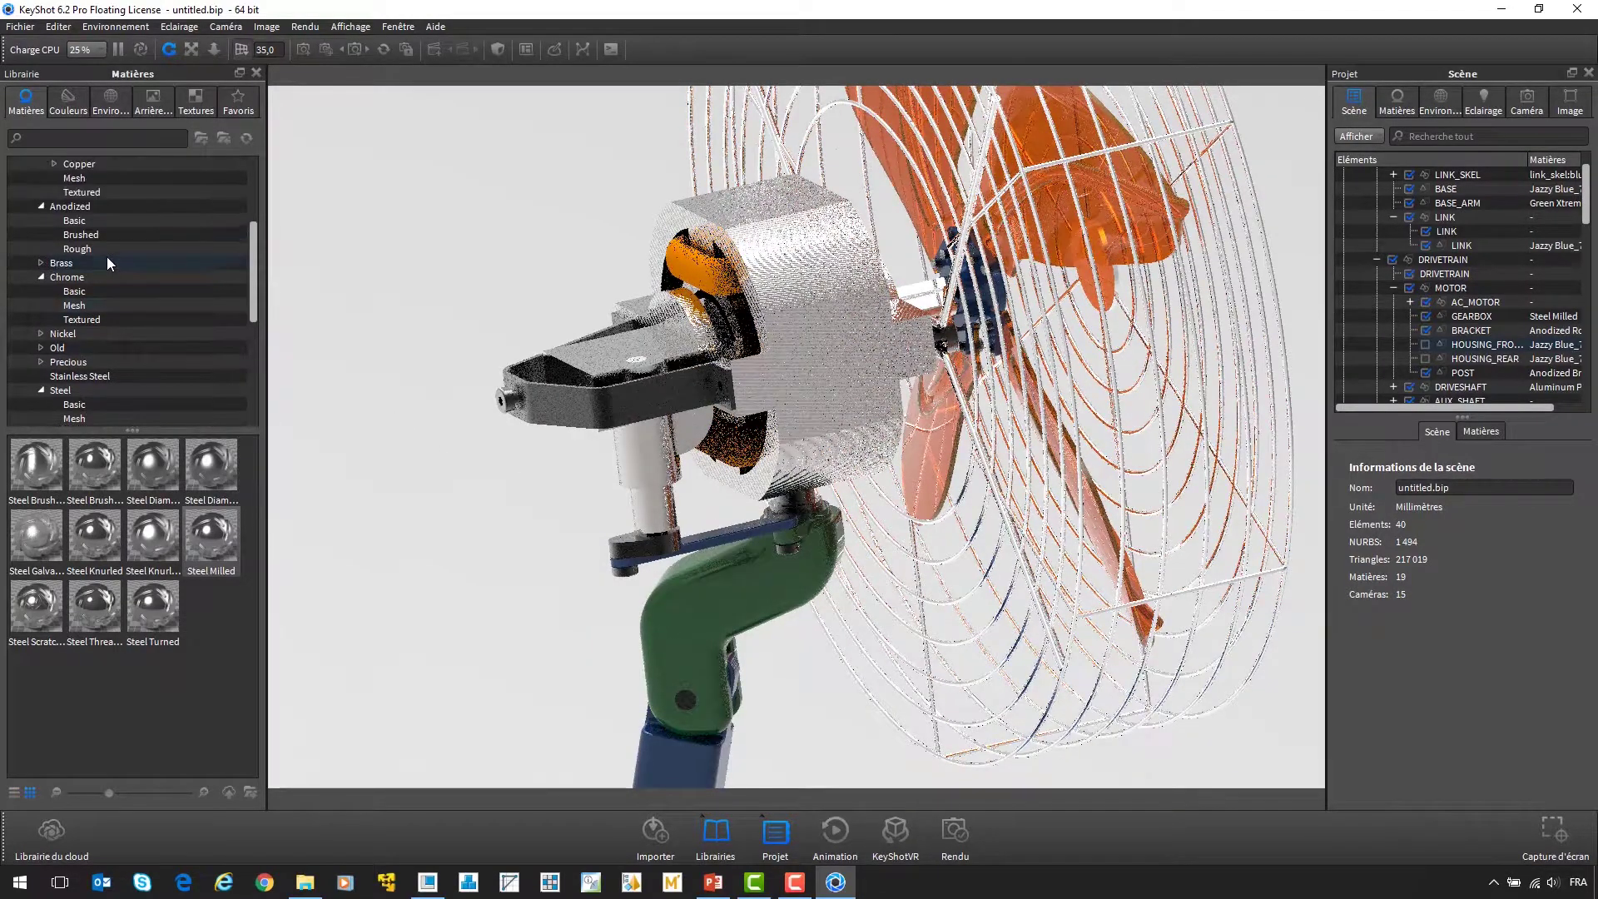
{"action": "left_click", "coordinate": [87, 165]}
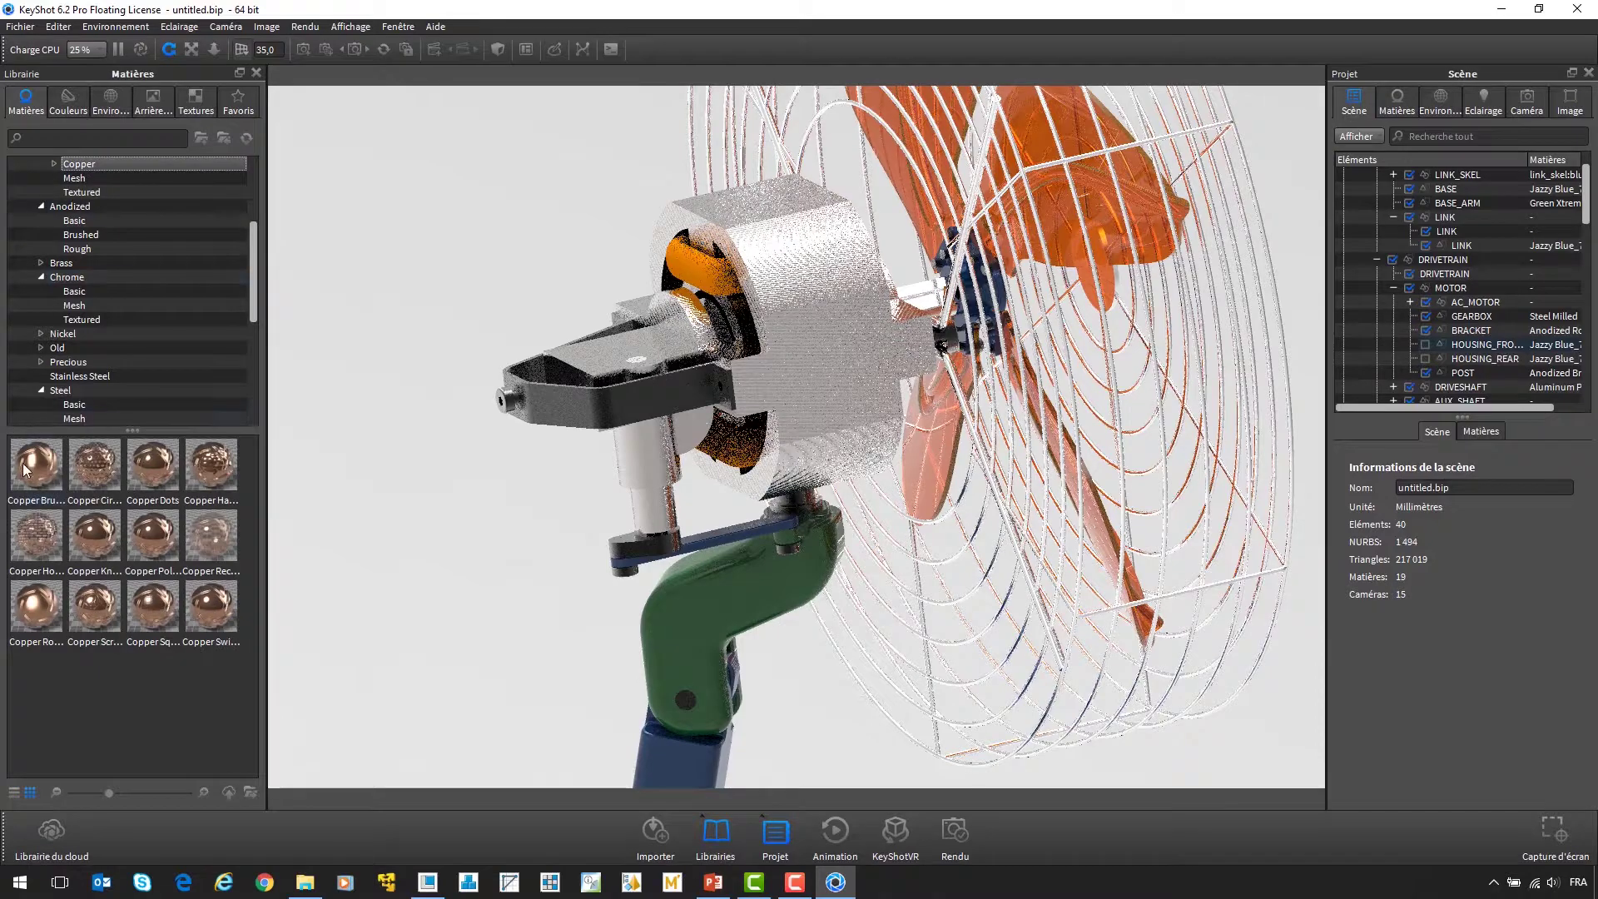
{"action": "left_click_drag", "start_coordinate": [25, 470], "coordinate": [716, 300]}
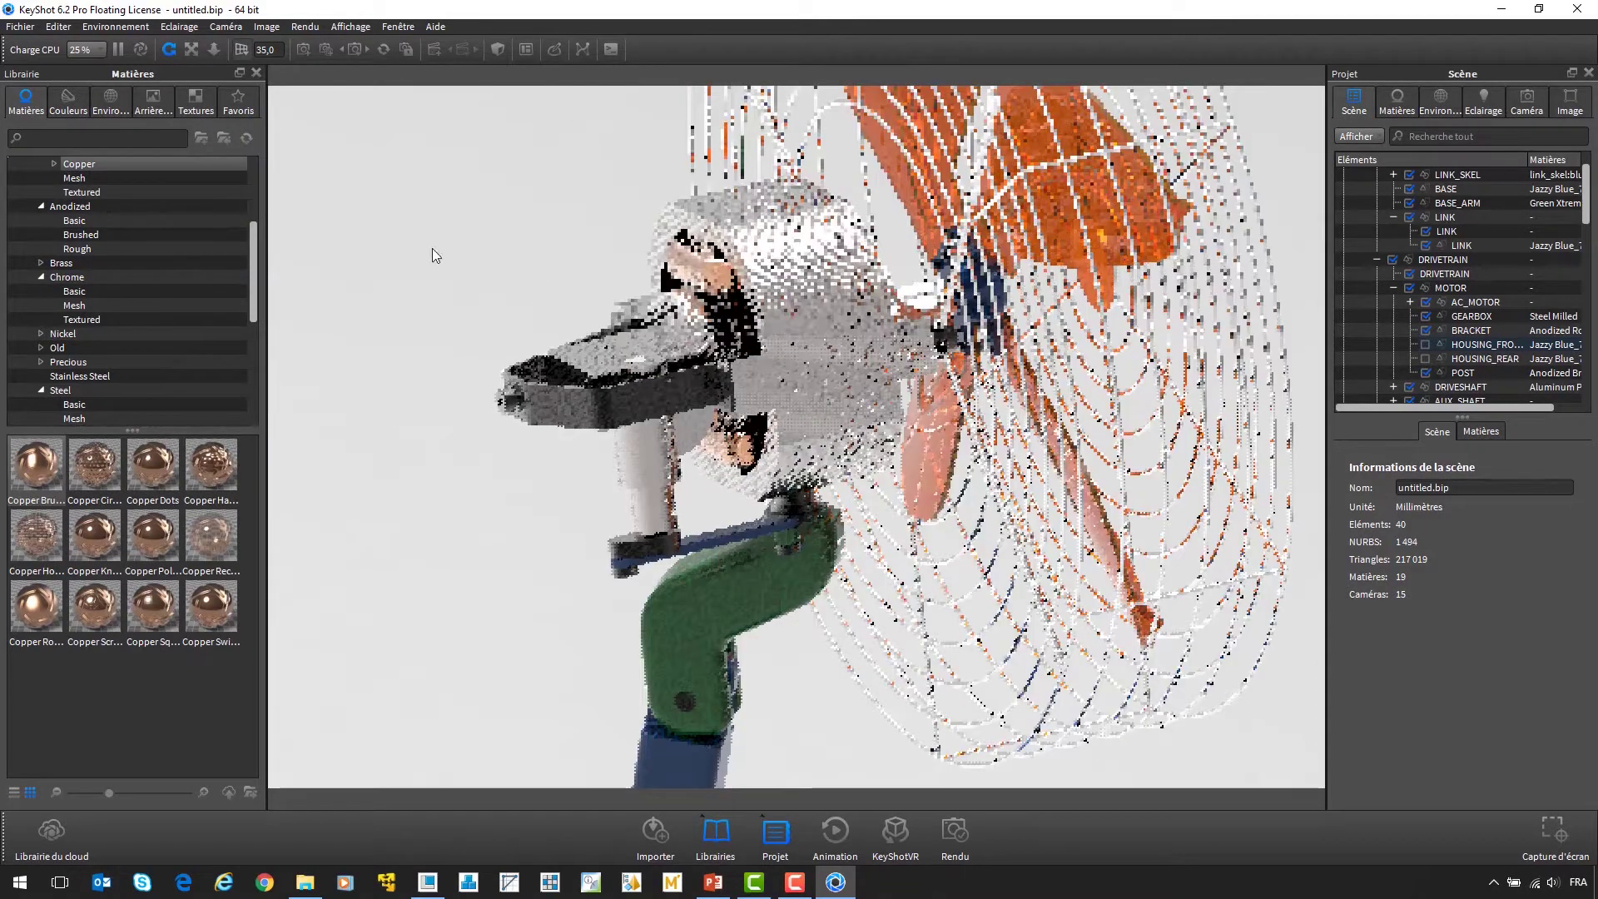
{"action": "right_click", "coordinate": [396, 203]}
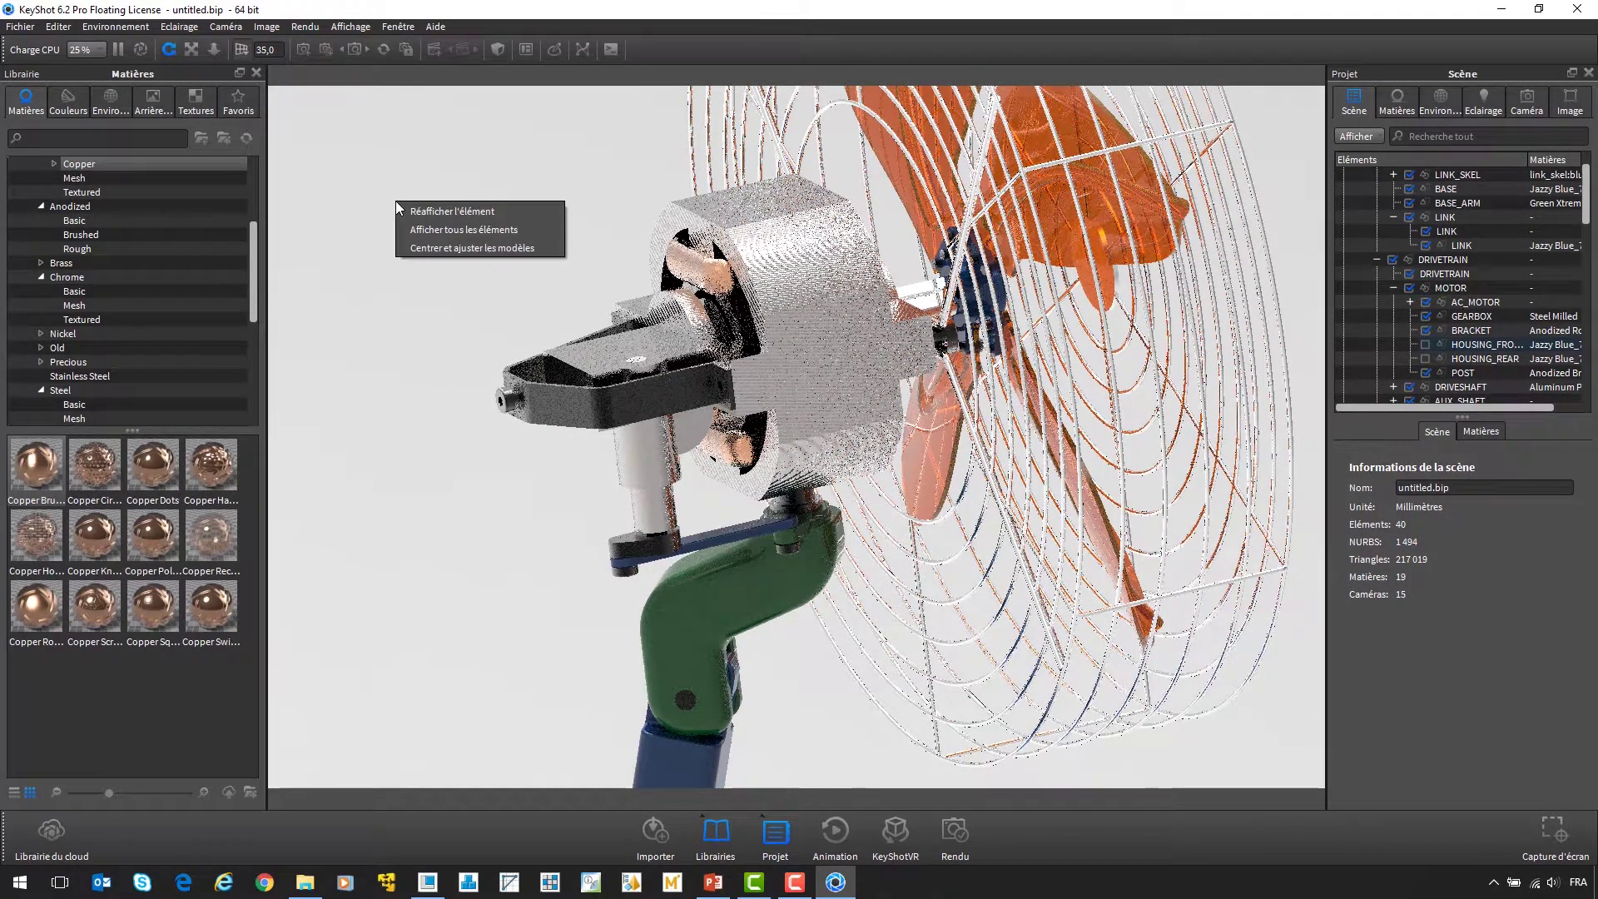
{"action": "left_click", "coordinate": [456, 229]}
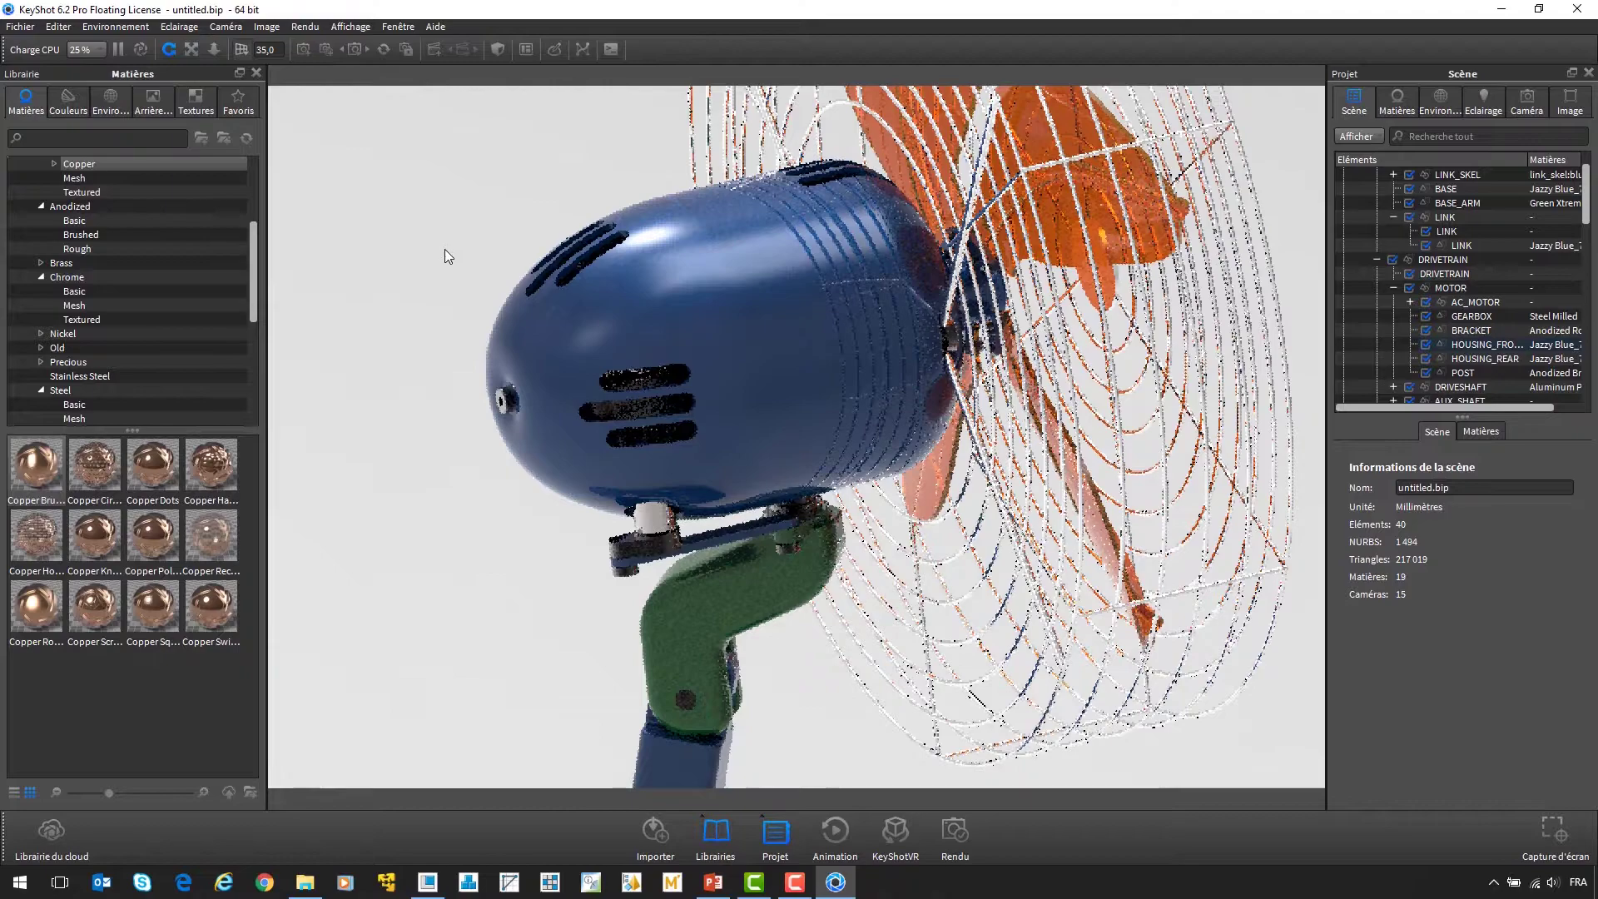
- Apply Aluminum Circular Mesh to the bent neck below the motor housing
{"action": "scroll", "coordinate": [142, 228], "scroll_direction": "up", "scroll_amount": 2}
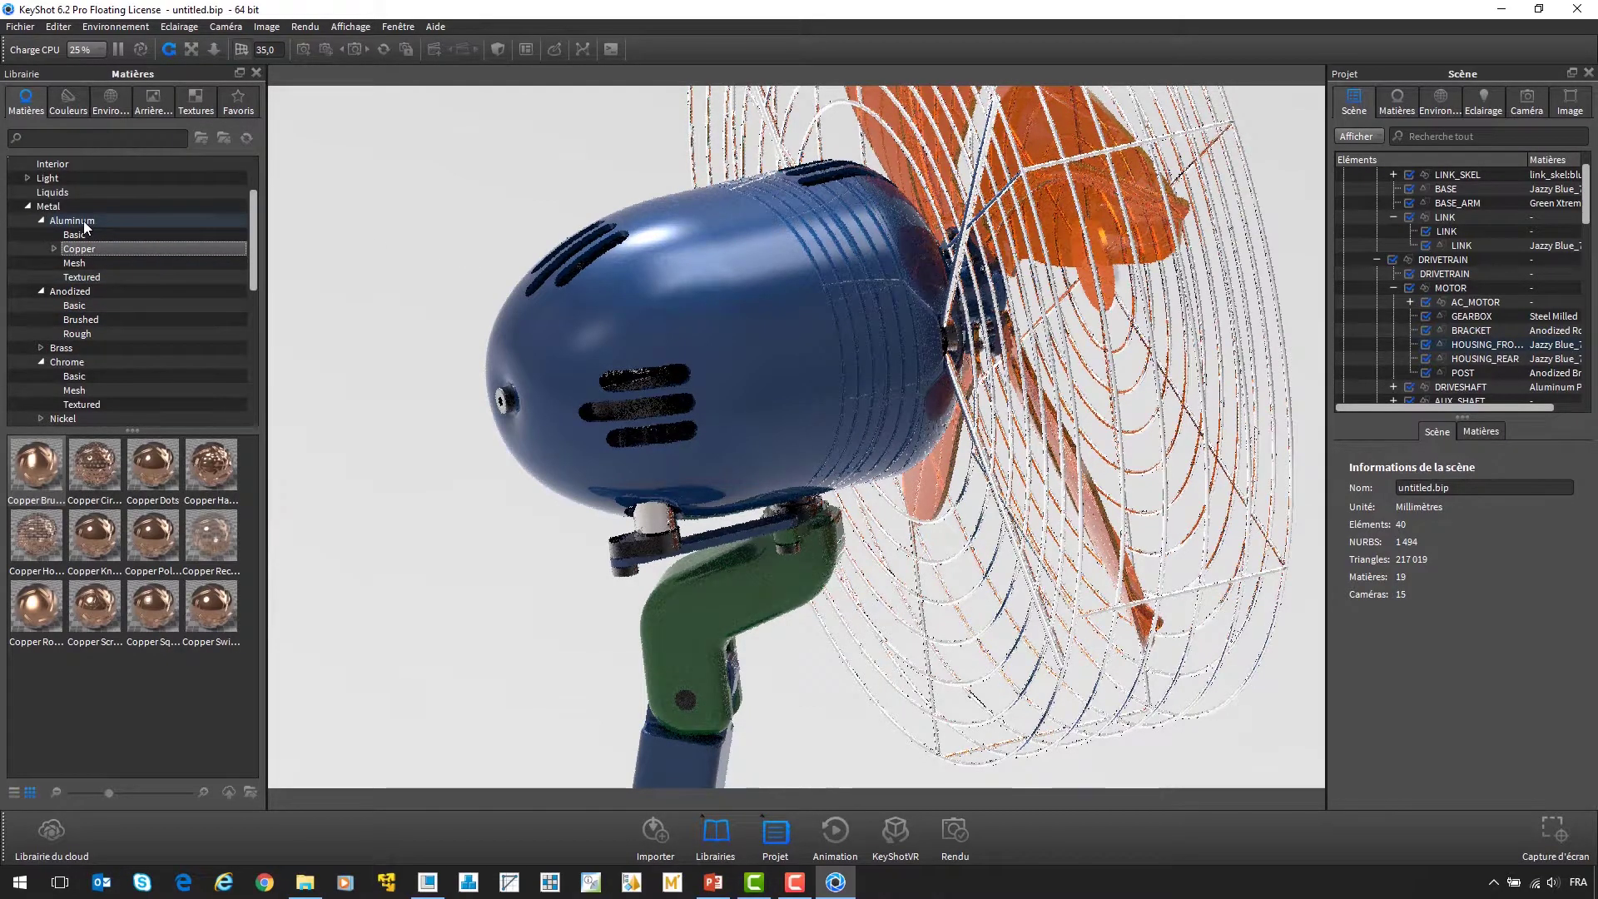
{"action": "left_click", "coordinate": [84, 222]}
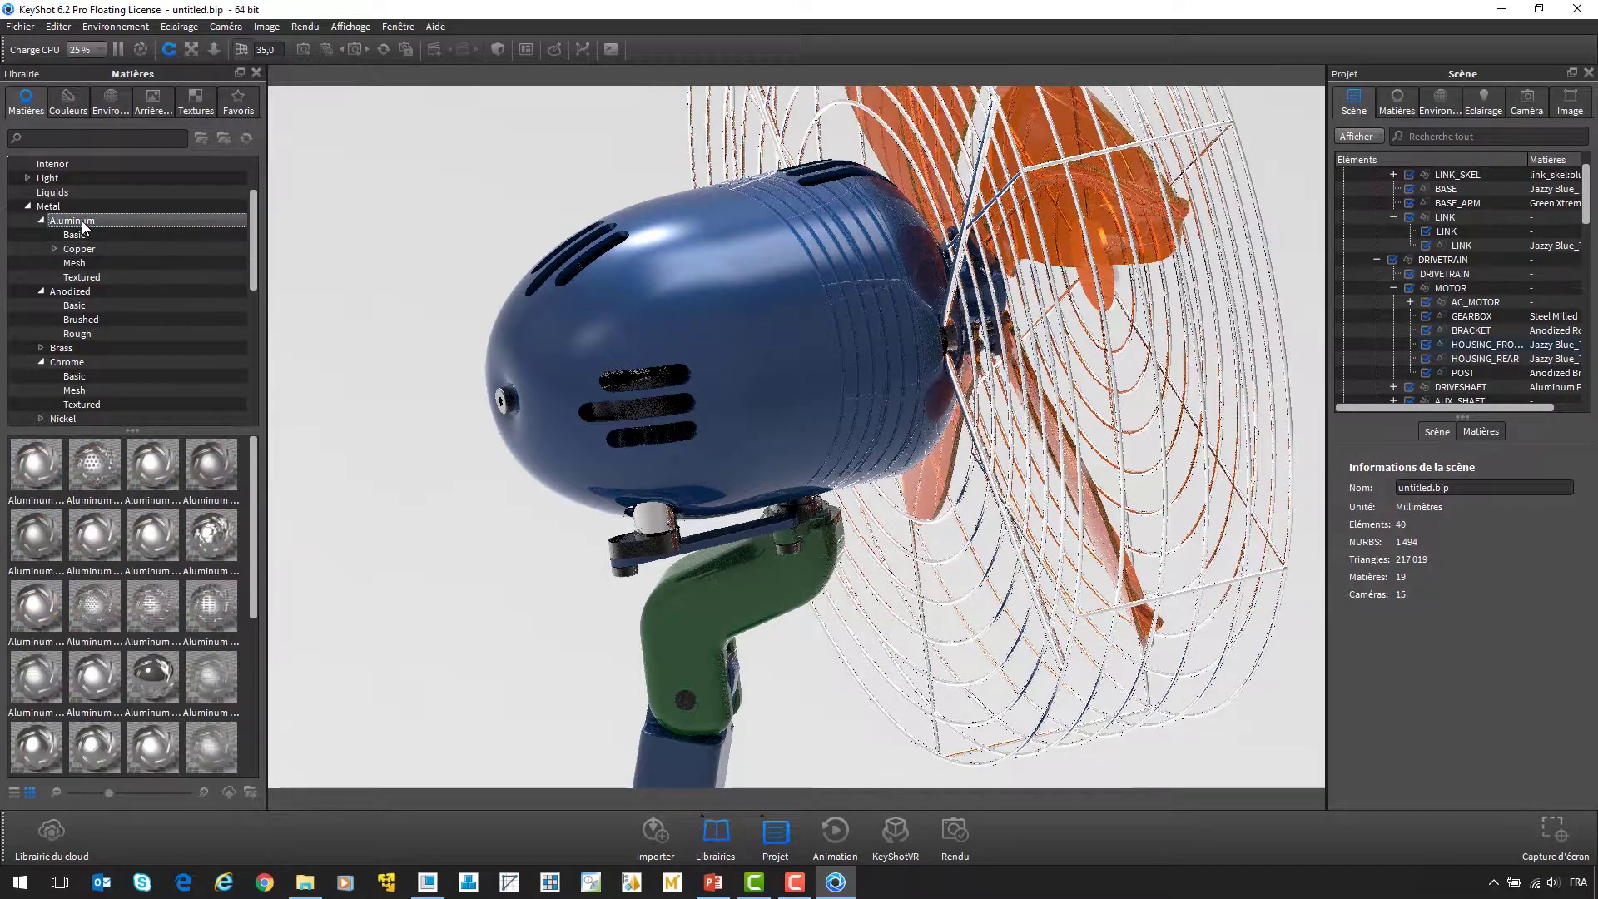
{"action": "left_click_drag", "start_coordinate": [101, 465], "coordinate": [702, 590]}
- Set the scale of the neck's circular mesh bump texture to 25
{"action": "double_click", "coordinate": [701, 591]}
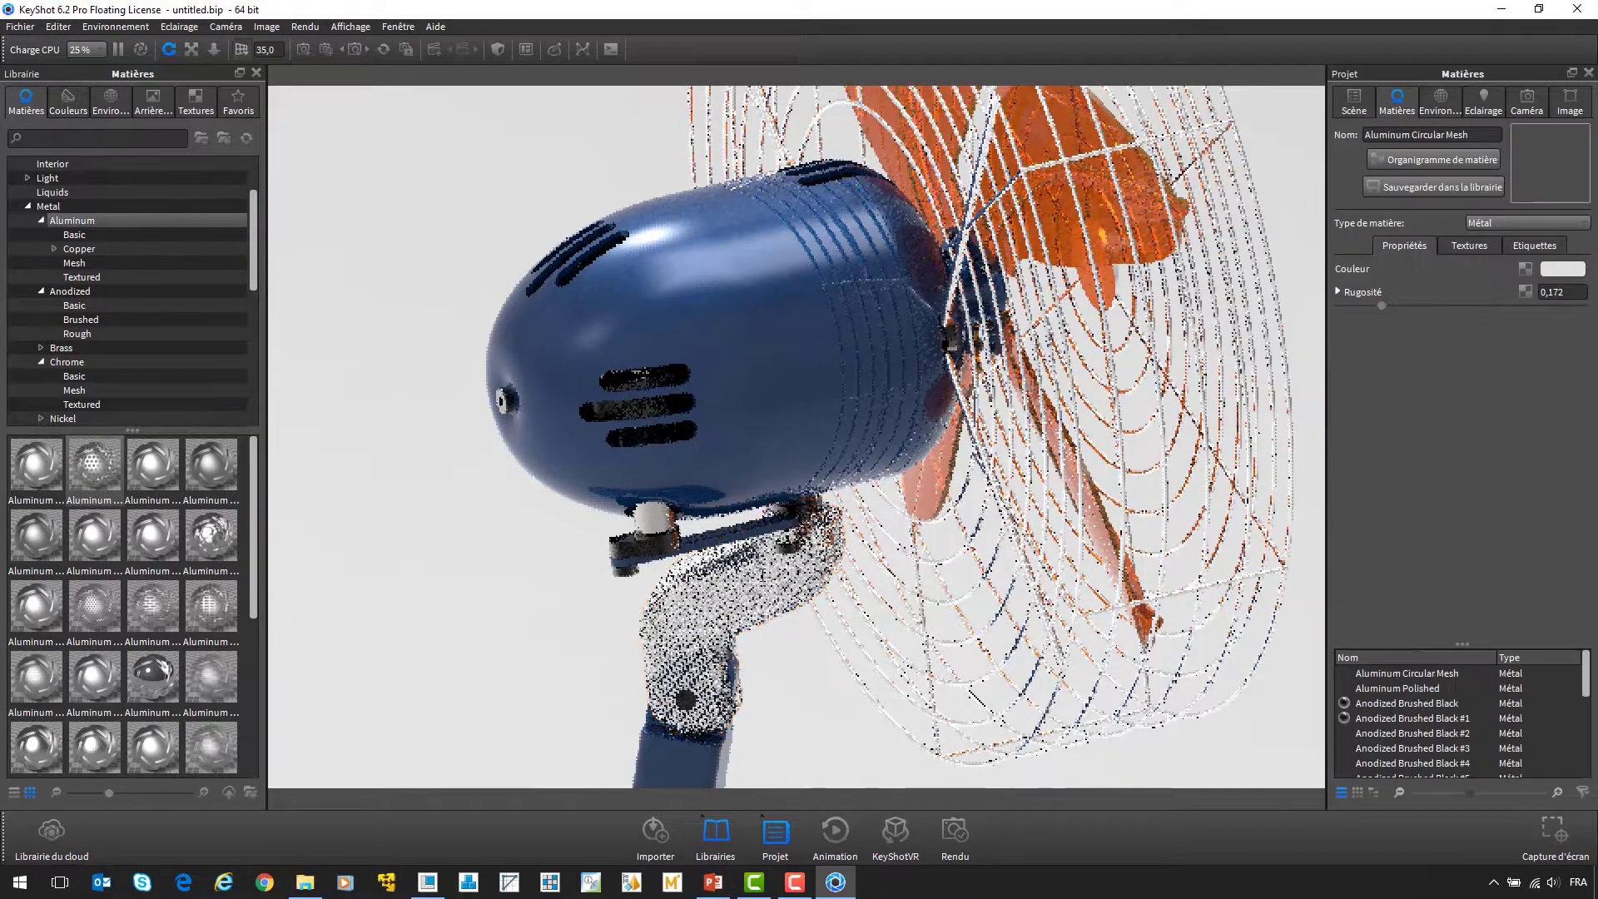
{"action": "left_click", "coordinate": [1469, 245]}
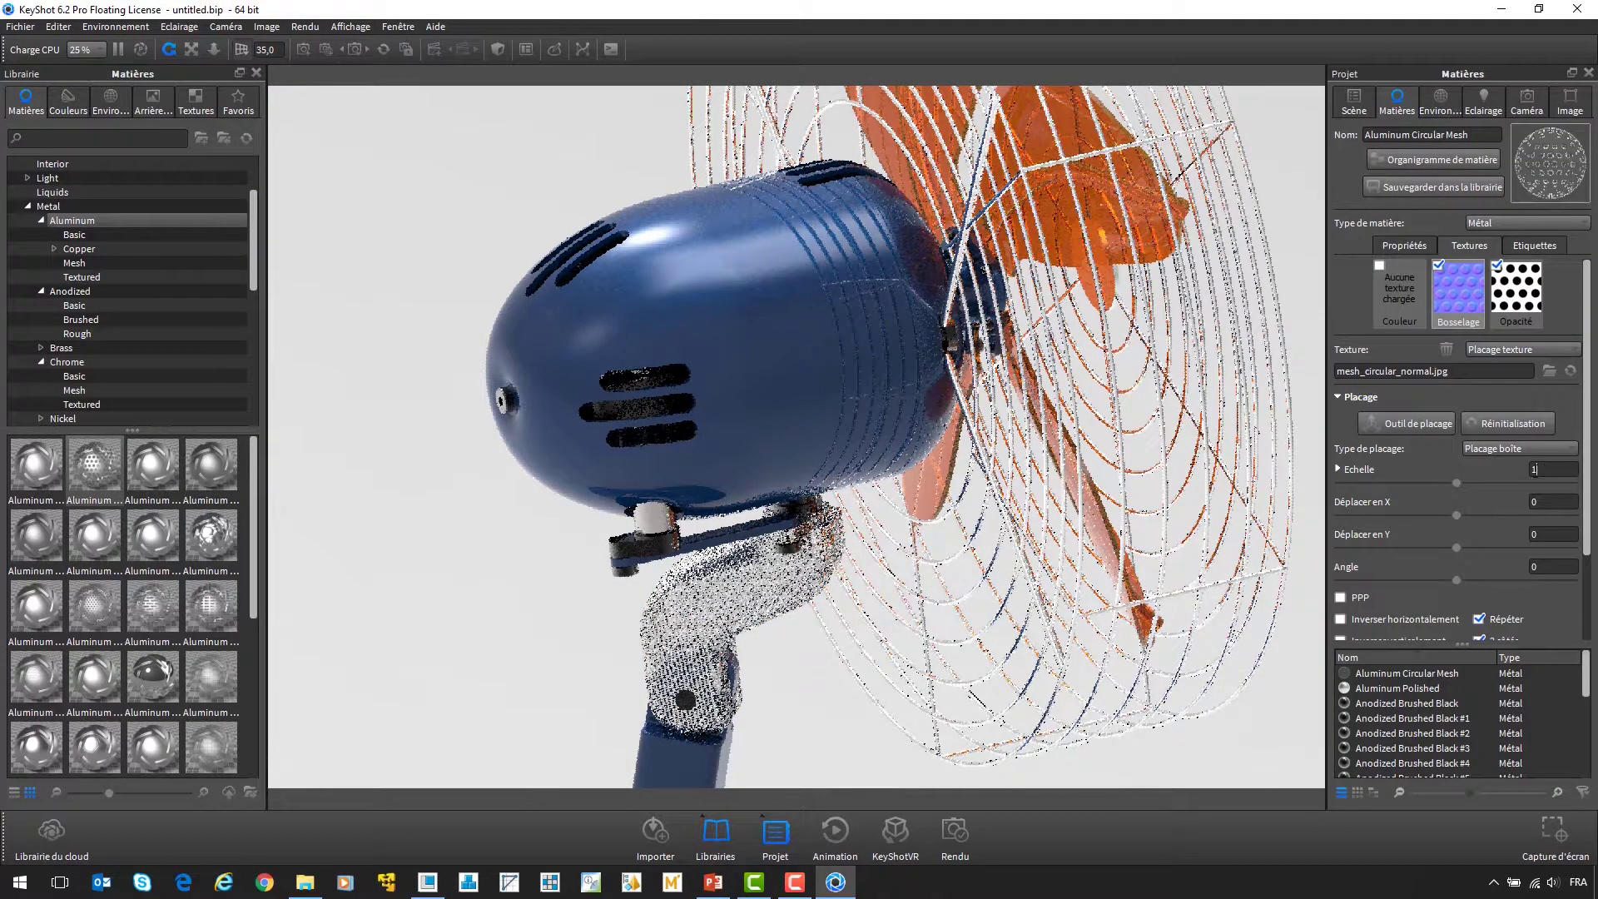
{"action": "left_click_drag", "start_coordinate": [1537, 470], "coordinate": [1529, 467]}
{"action": "type", "text": "25"}
{"action": "key", "text": "Return"}
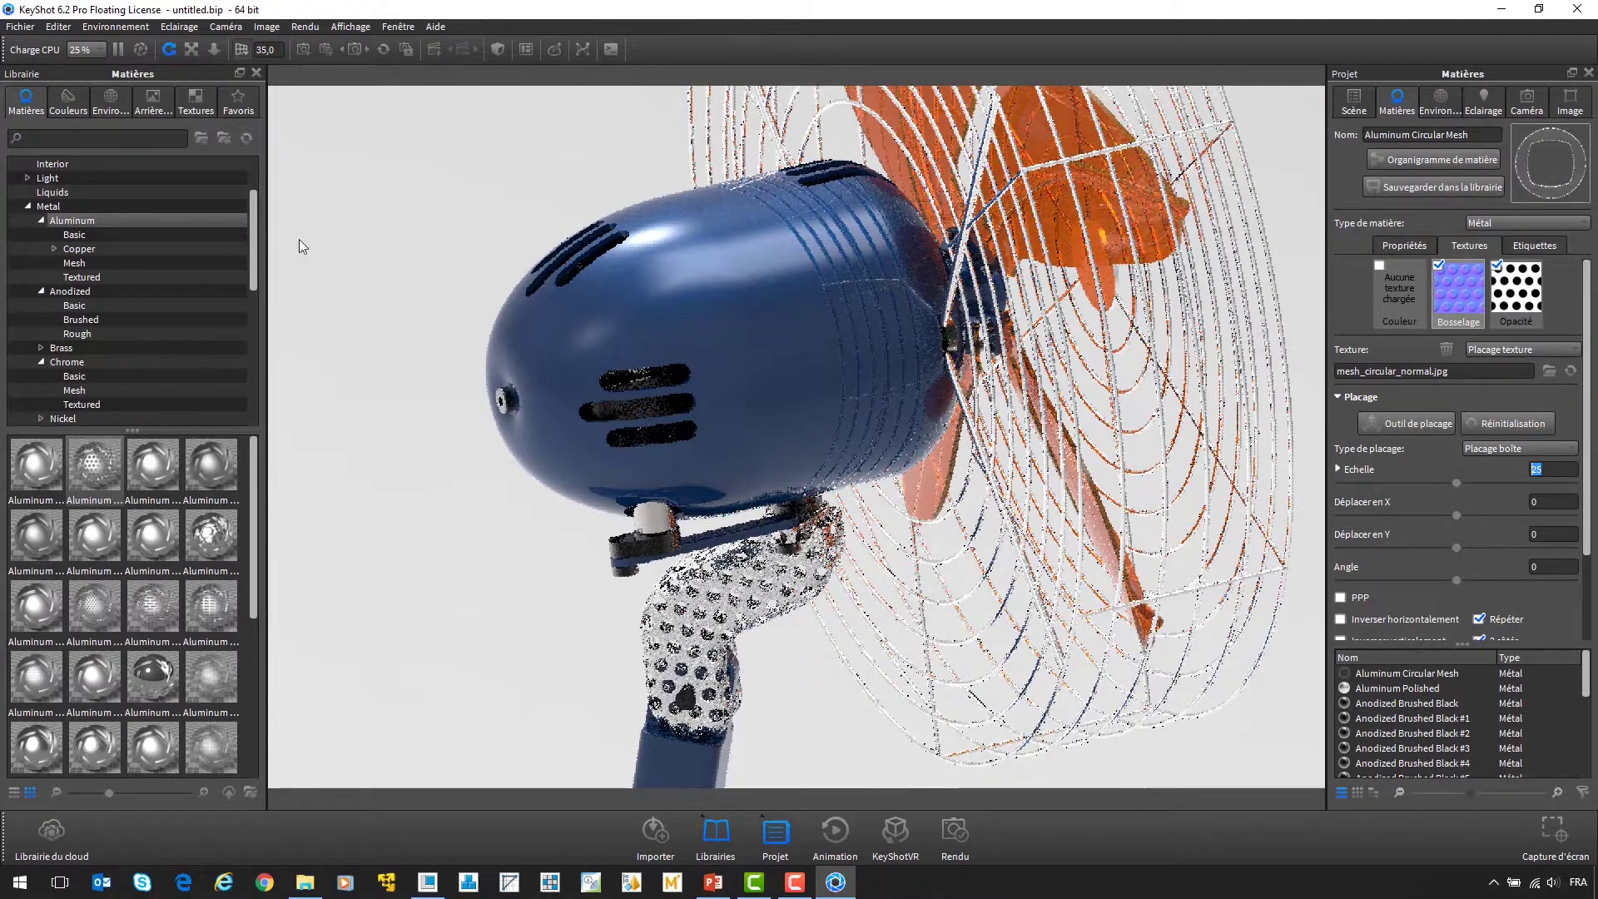
- Browse the colour library, including the Basic, Classic, Energetic, PANTONE and RAL palettes, and return to the Powerful palette
{"action": "left_click", "coordinate": [72, 109]}
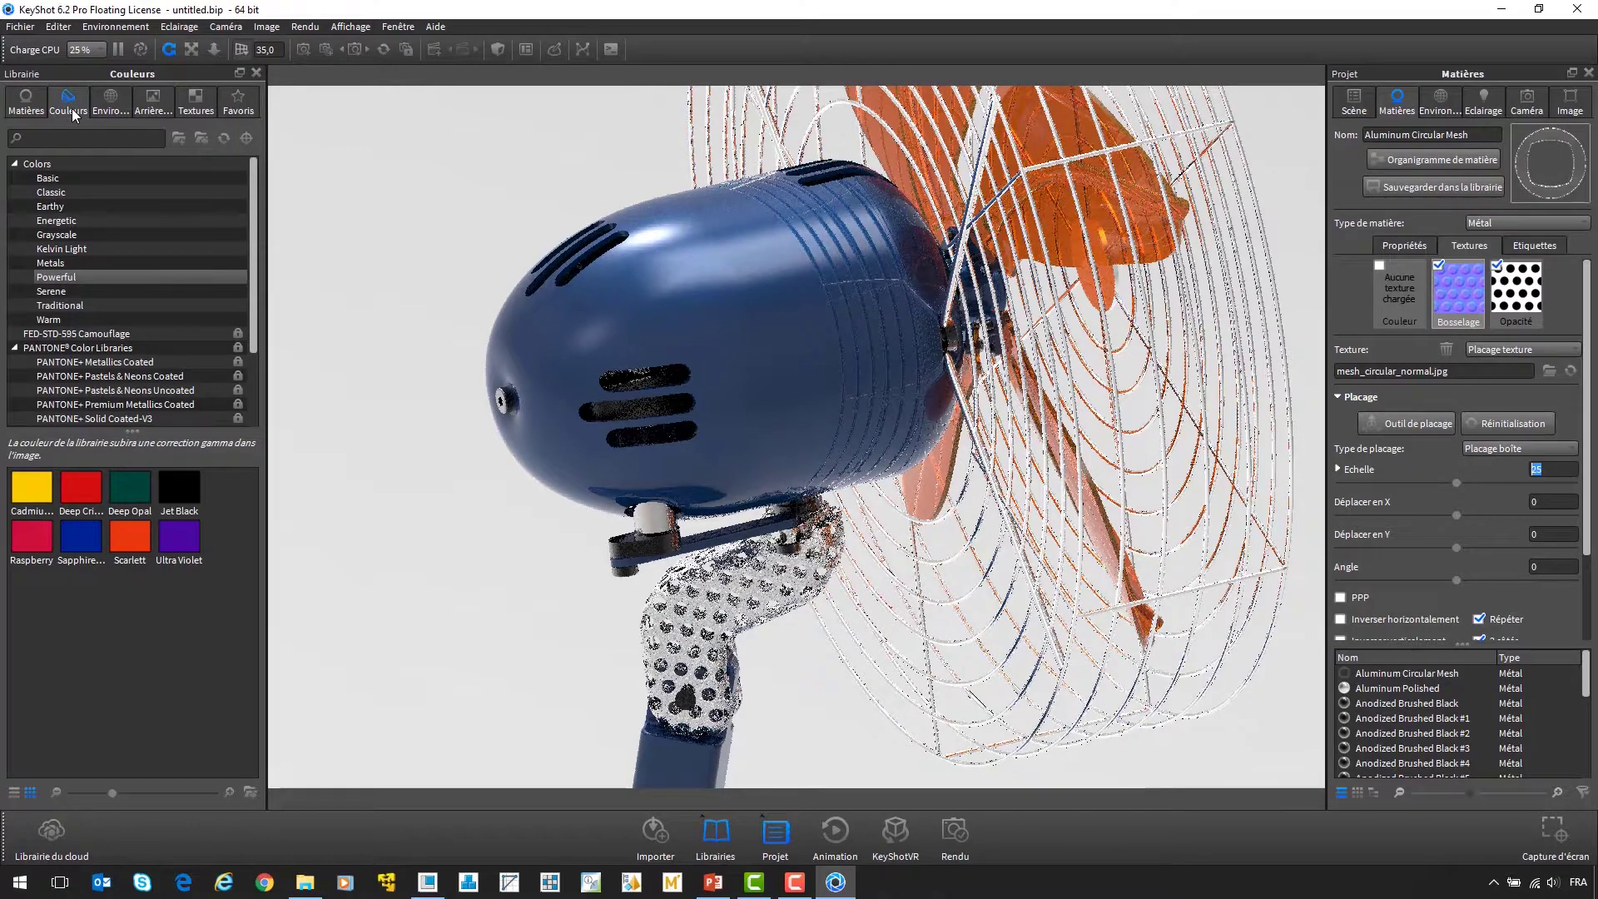
{"action": "left_click", "coordinate": [54, 178]}
{"action": "left_click", "coordinate": [56, 191]}
{"action": "left_click", "coordinate": [63, 220]}
{"action": "left_click", "coordinate": [75, 275]}
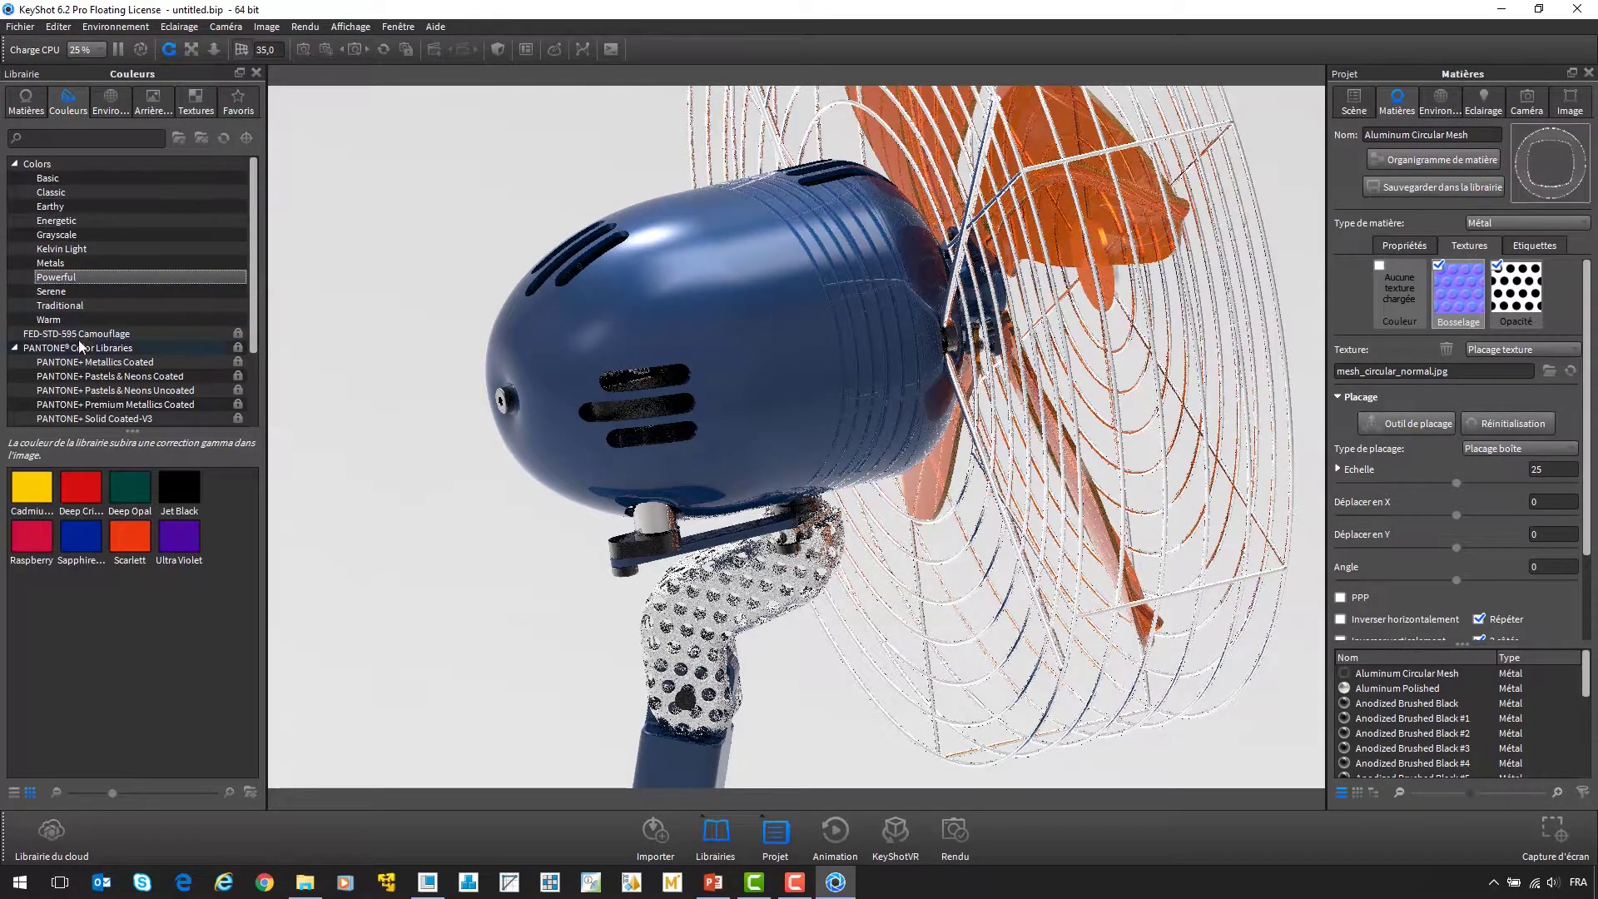
{"action": "left_click", "coordinate": [76, 363]}
{"action": "left_click", "coordinate": [83, 403]}
{"action": "scroll", "coordinate": [85, 398], "scroll_direction": "down", "scroll_amount": 3}
{"action": "left_click", "coordinate": [86, 394]}
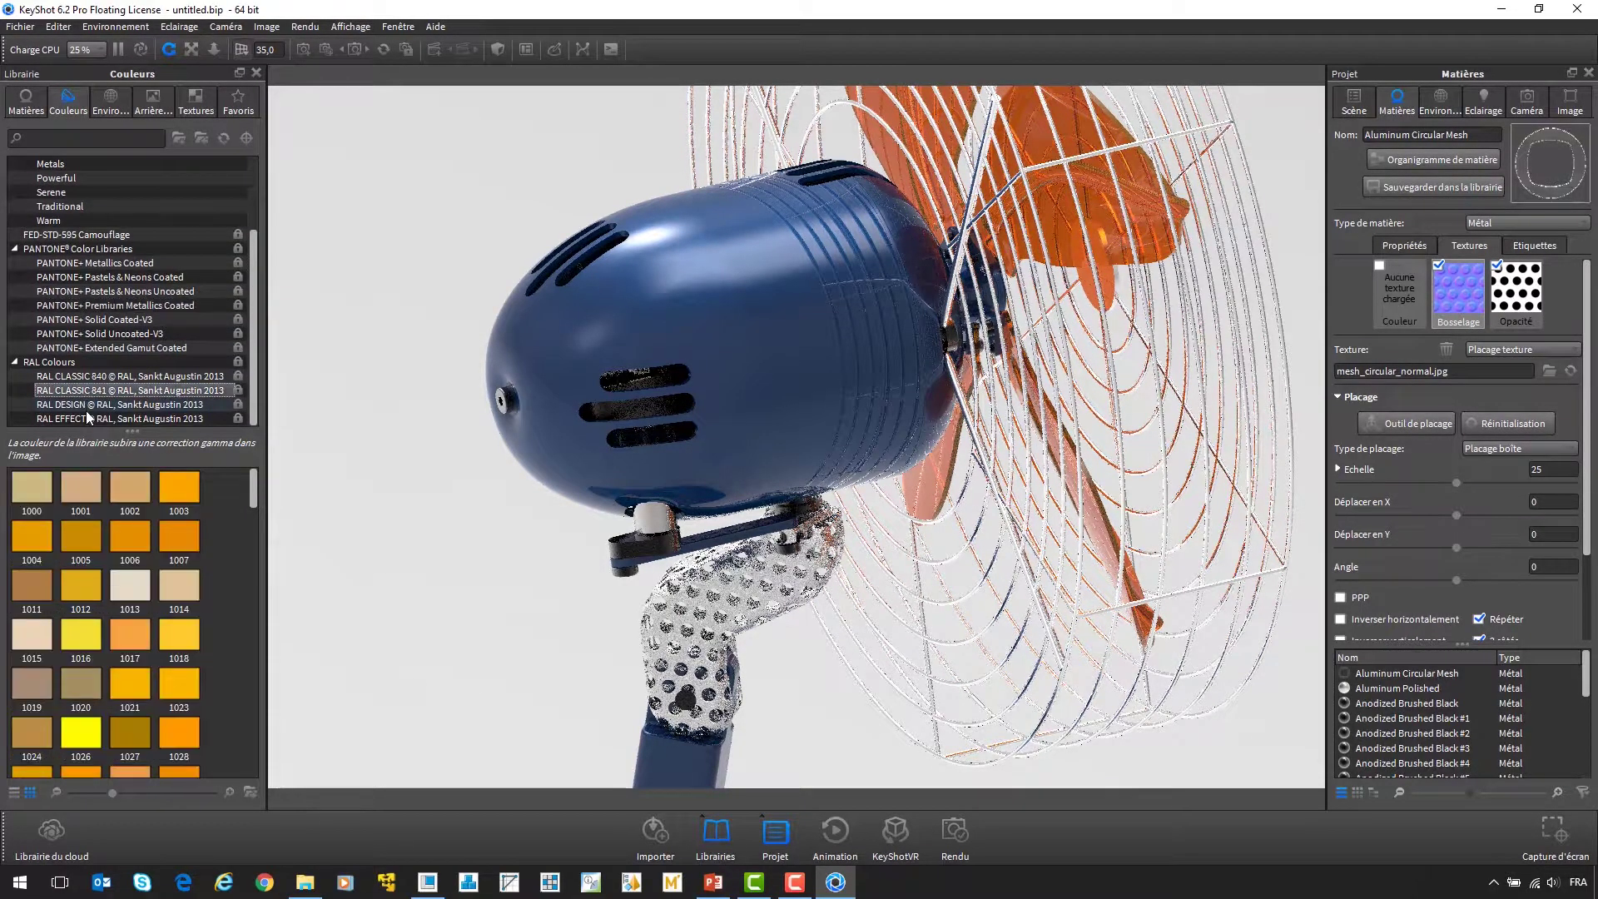
{"action": "left_click", "coordinate": [89, 418]}
{"action": "left_click", "coordinate": [77, 178]}
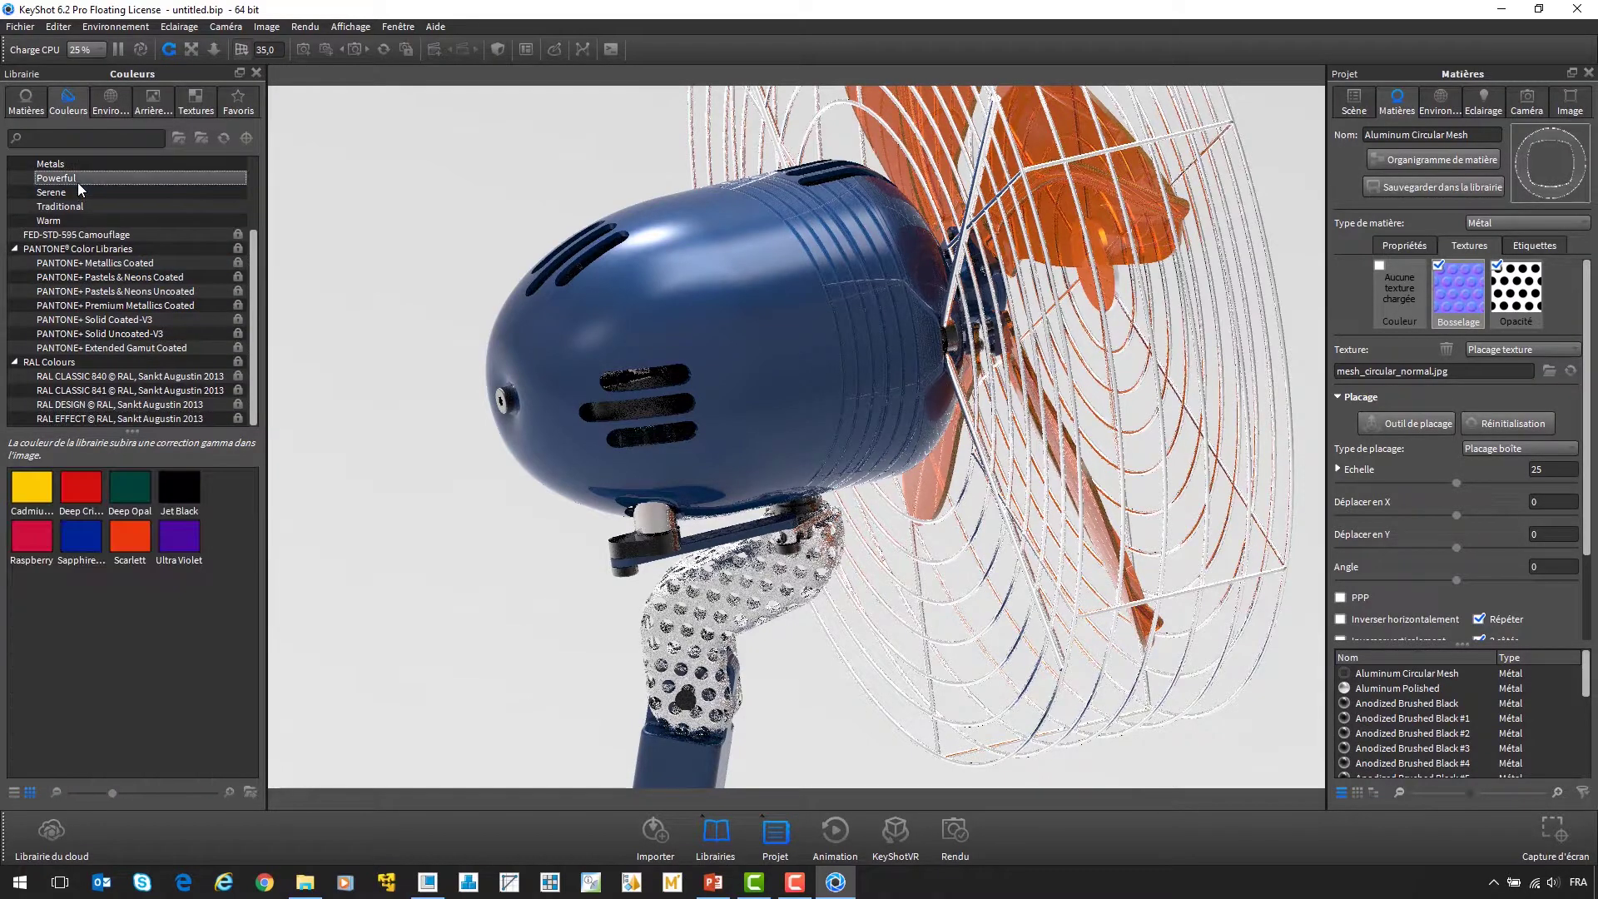
- Try a deep red and a yellow from the Powerful palette on the neck's circular mesh
{"action": "left_click_drag", "start_coordinate": [80, 496], "coordinate": [677, 611]}
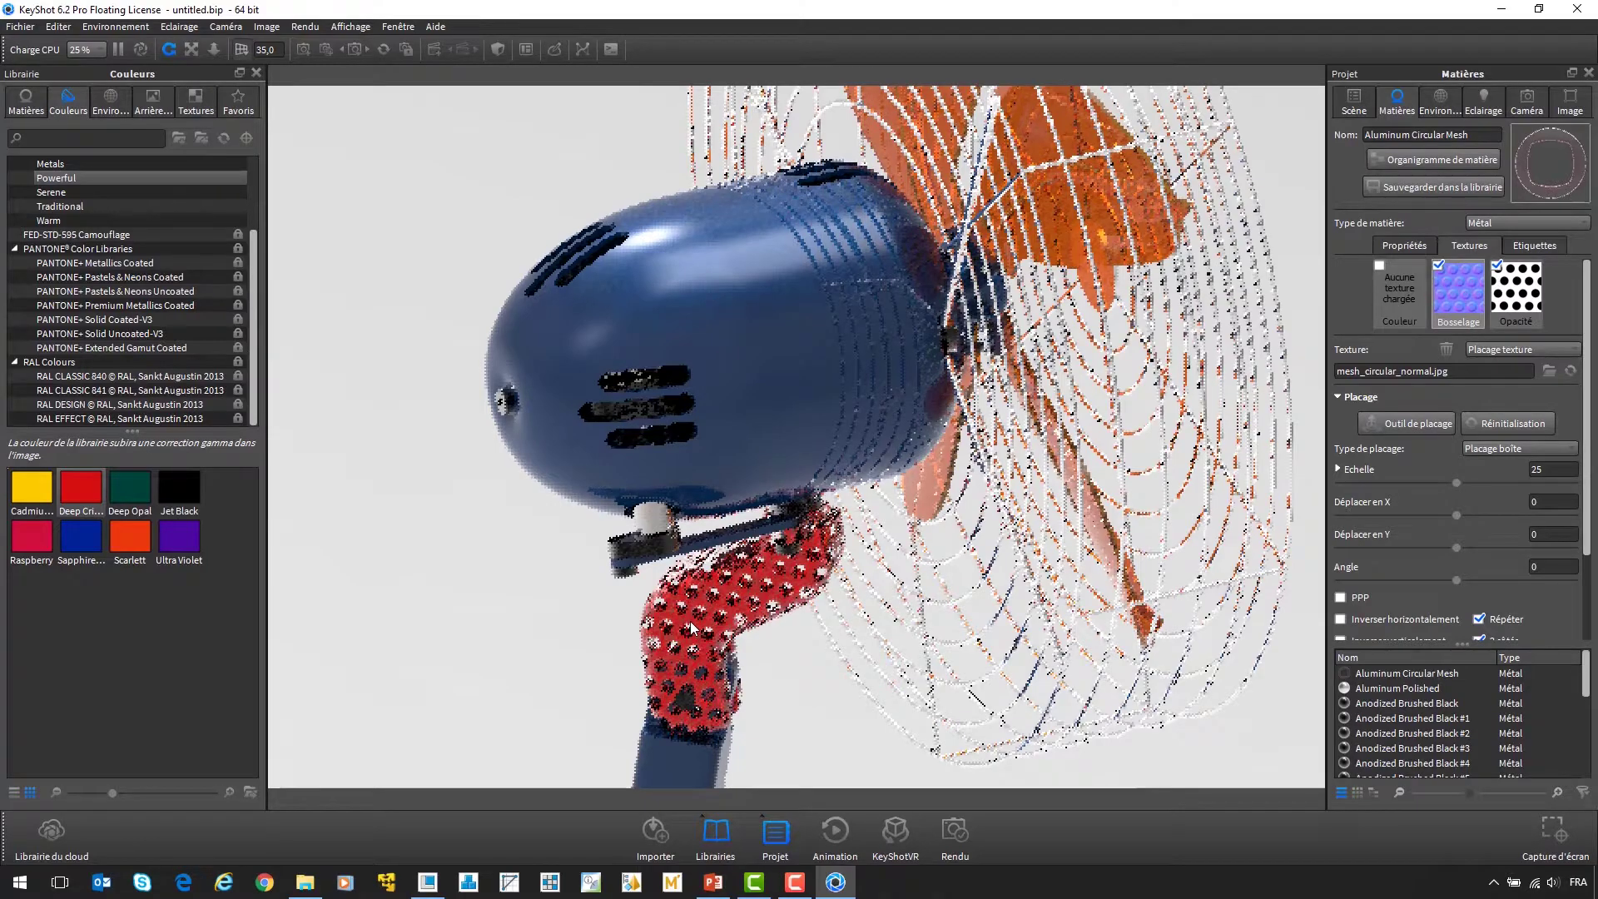
{"action": "left_click_drag", "start_coordinate": [32, 487], "coordinate": [675, 623]}
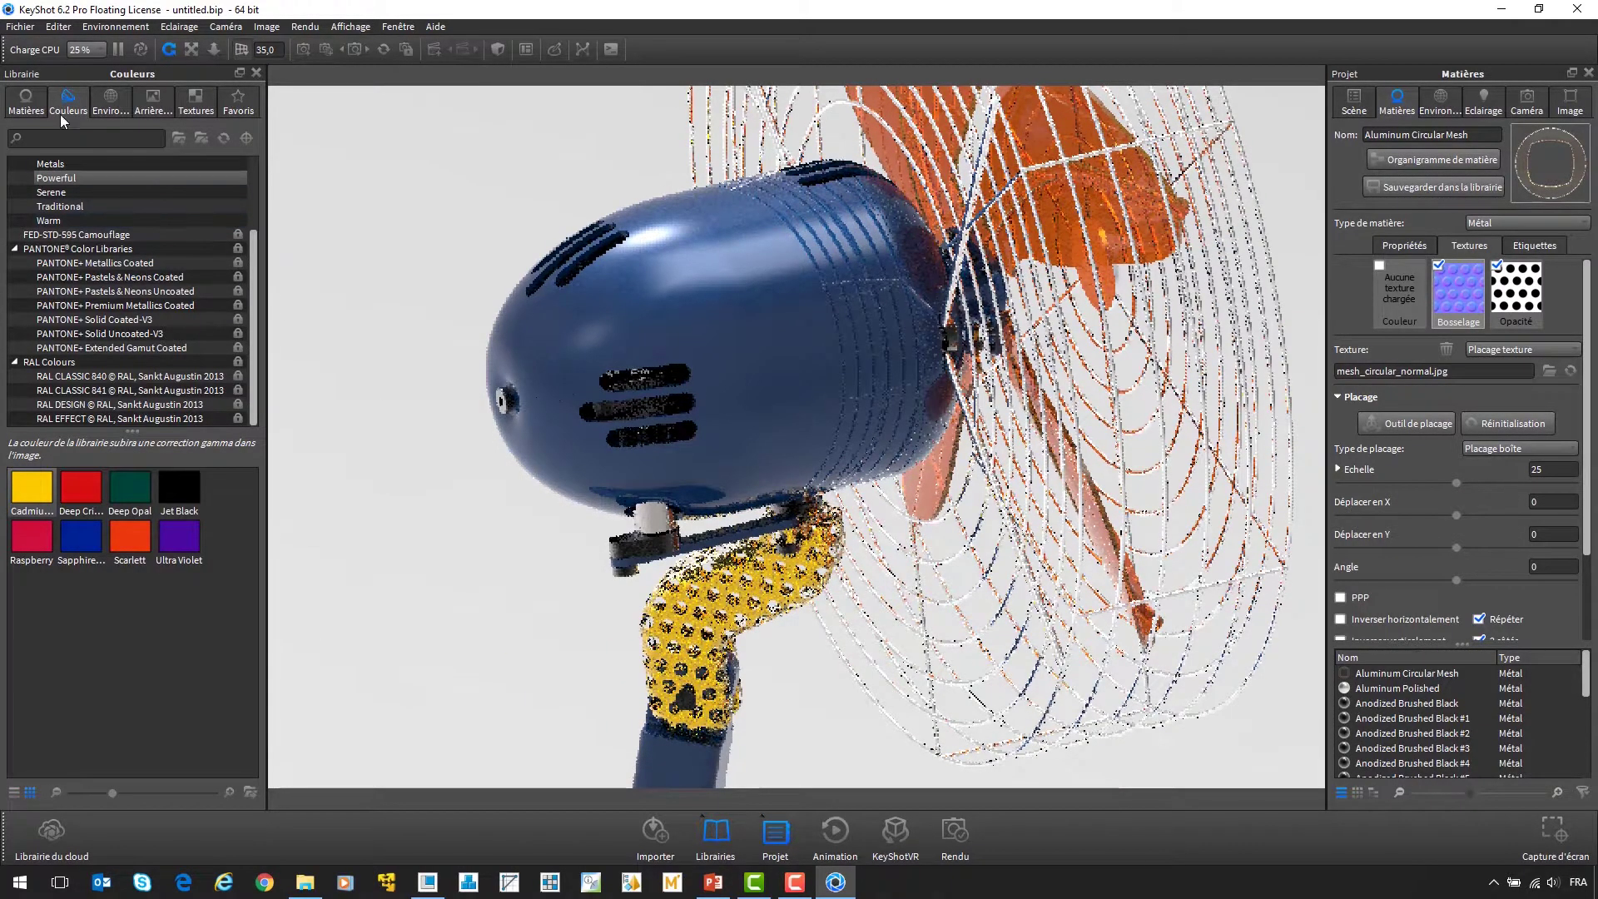
- Apply the grey Anodized Rough metal to the bent neck below the motor housing
{"action": "left_click", "coordinate": [25, 102]}
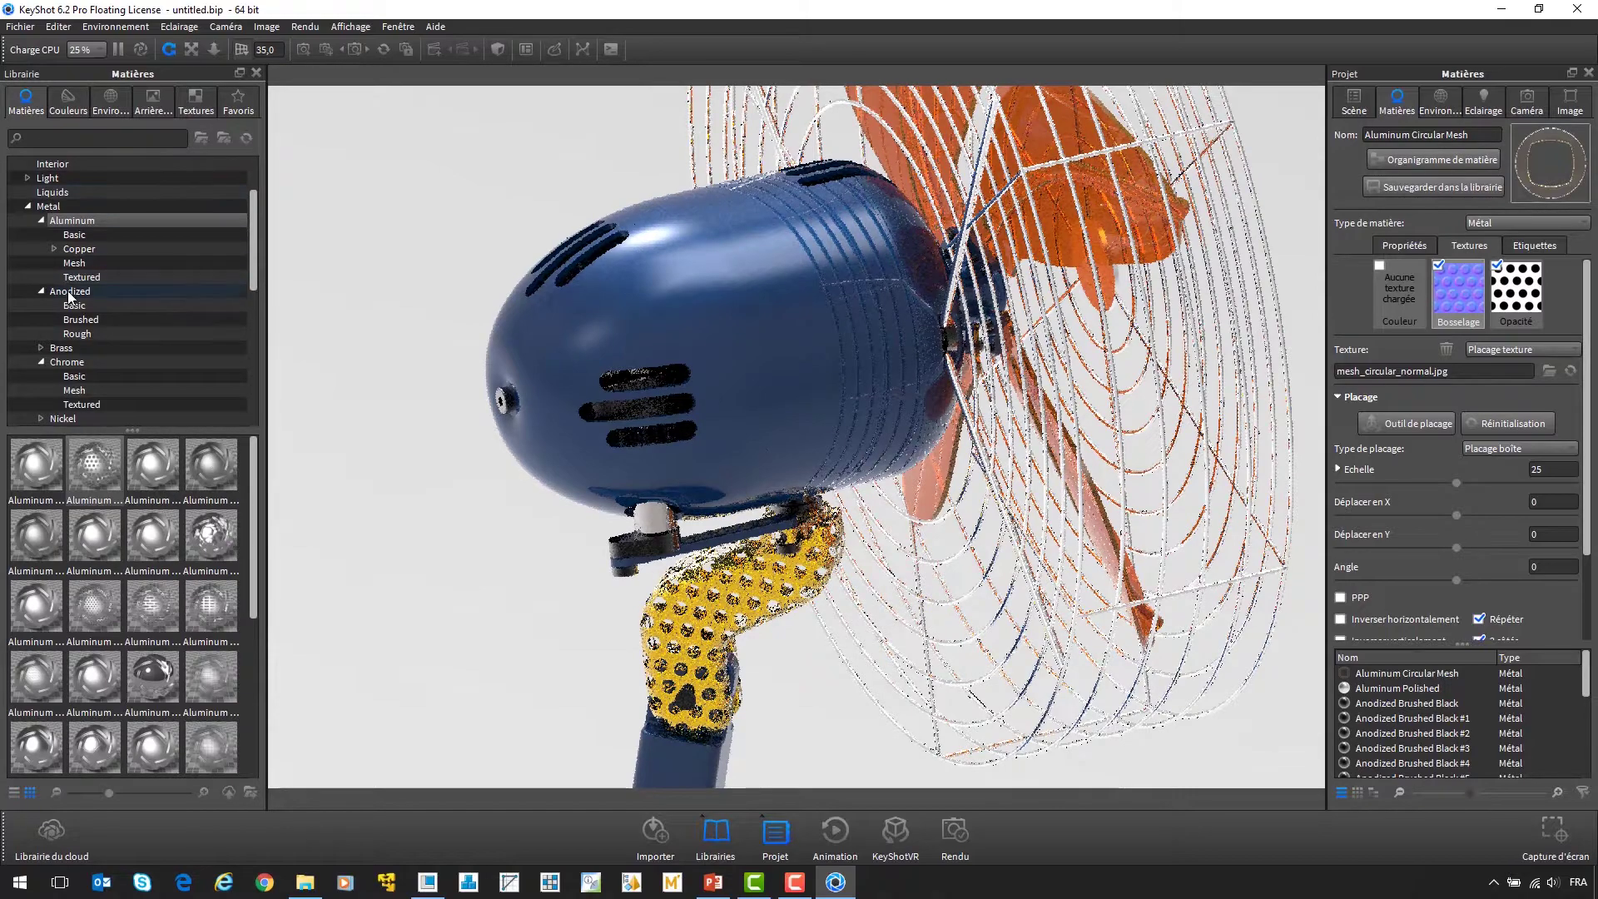
{"action": "left_click", "coordinate": [76, 334]}
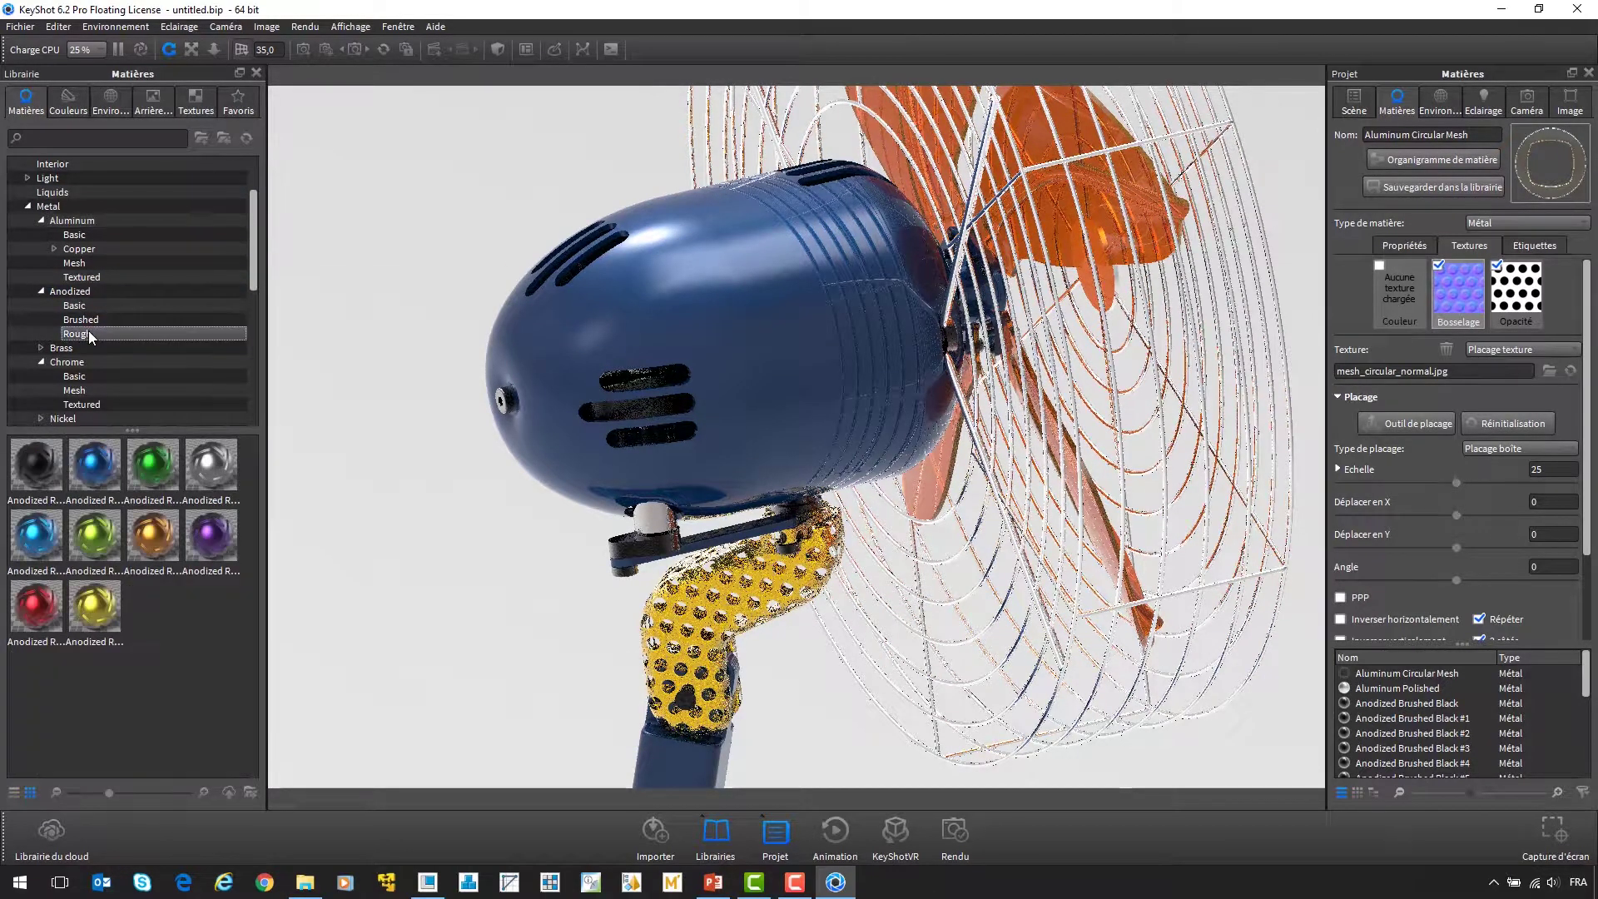
{"action": "left_click_drag", "start_coordinate": [206, 462], "coordinate": [681, 613]}
- Switch to the ZOOM2 camera and add logo4CAD_final.png as a label on the cage's polished chrome material
{"action": "left_click", "coordinate": [1527, 102]}
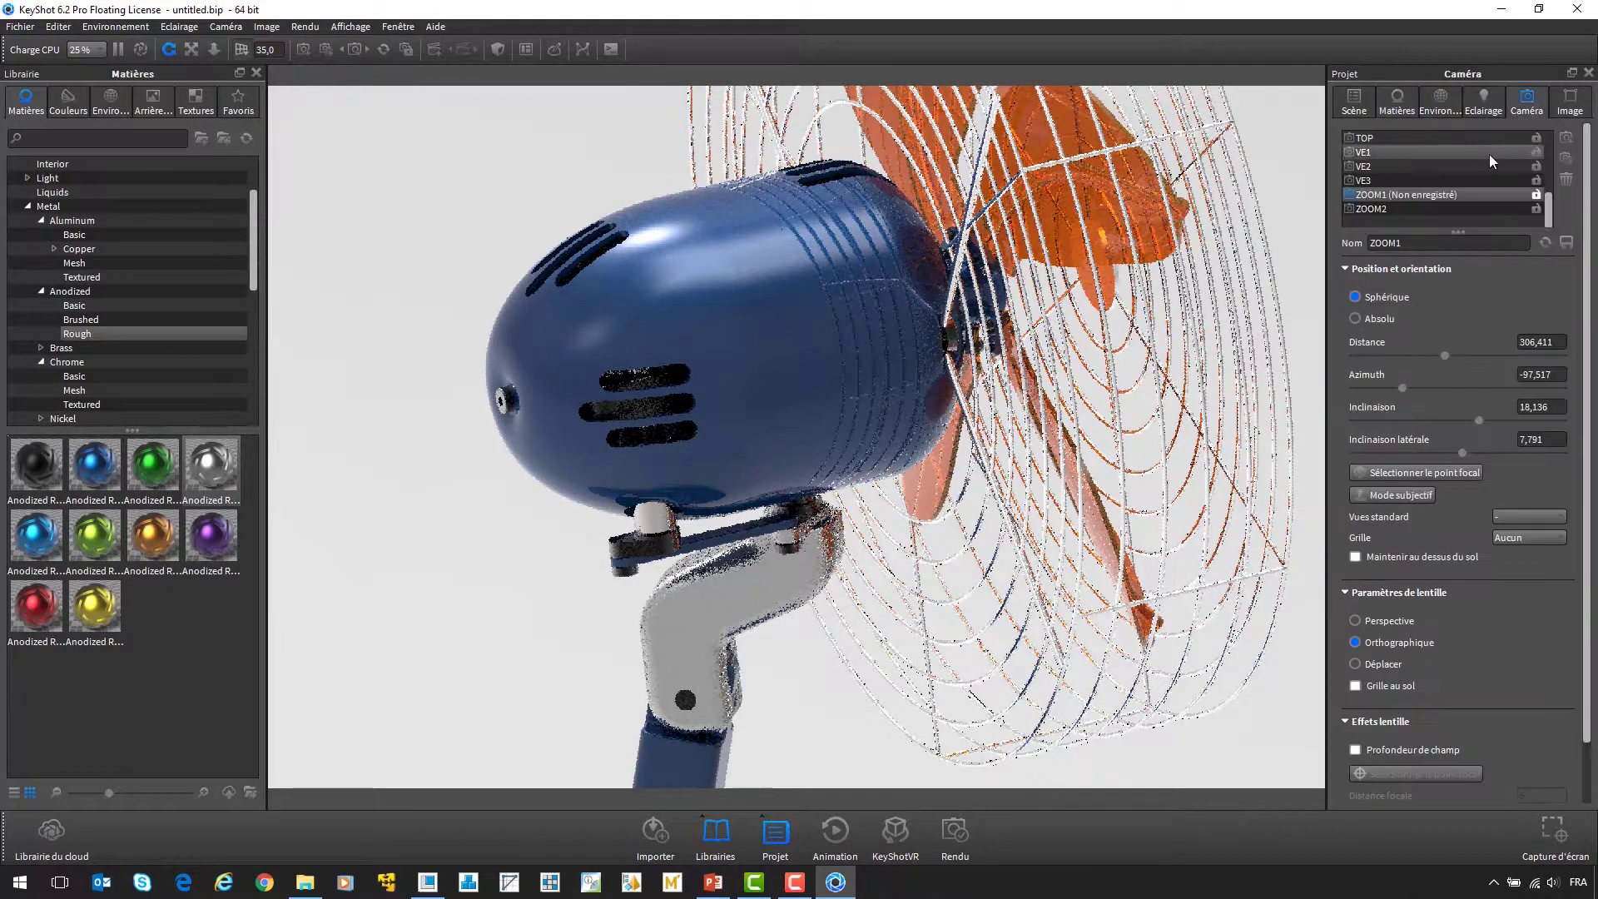
{"action": "left_click", "coordinate": [1371, 209]}
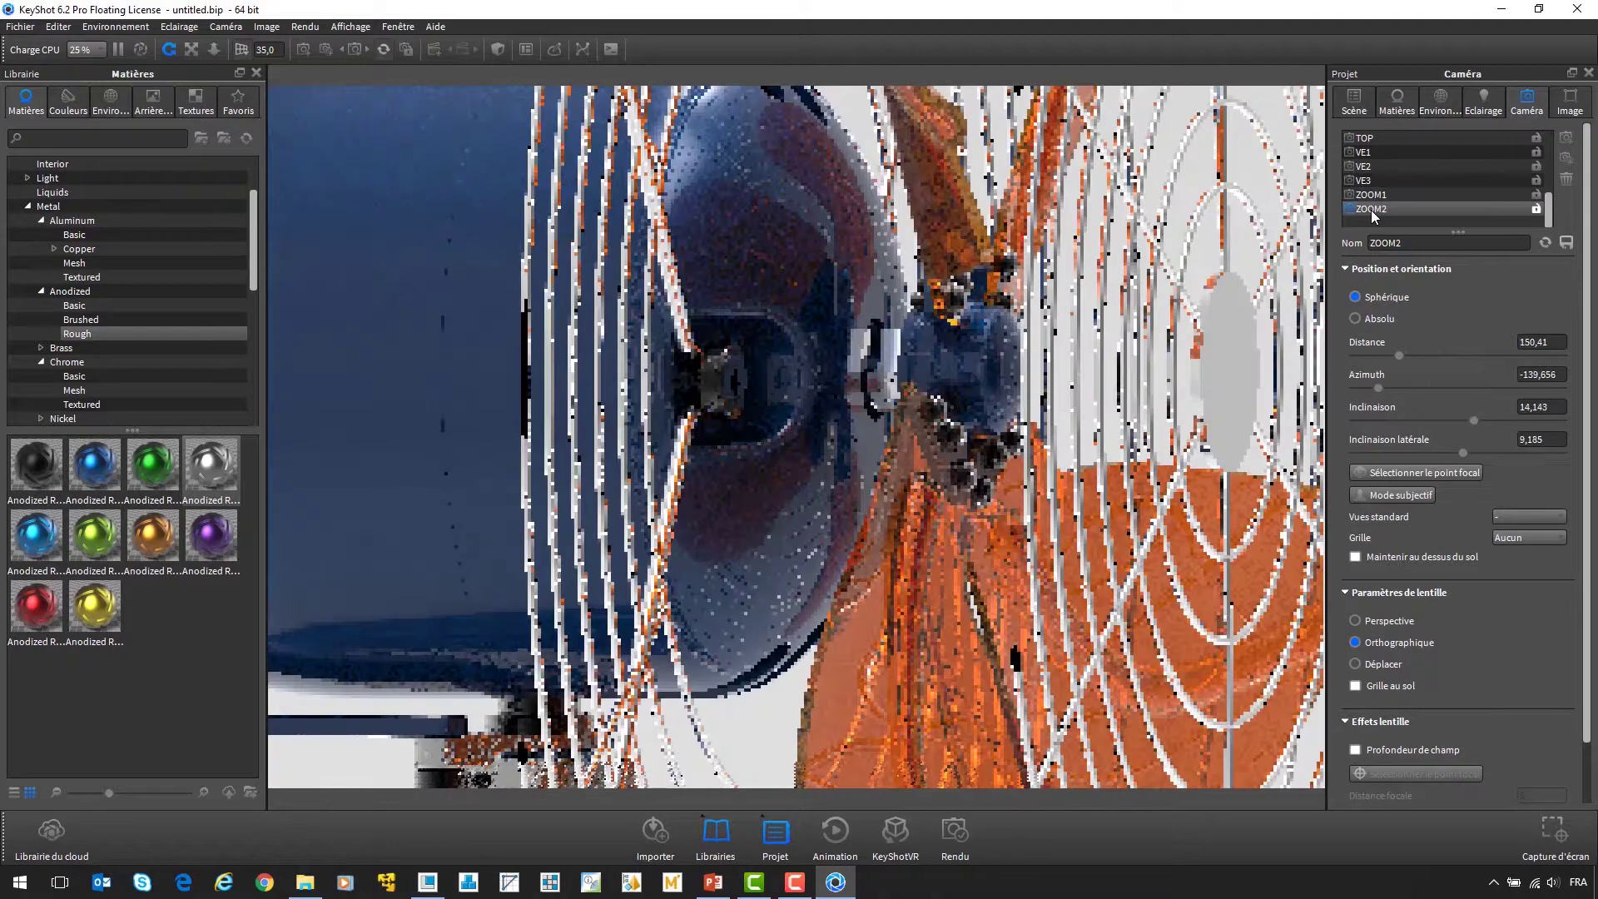
{"action": "left_click", "coordinate": [1359, 109]}
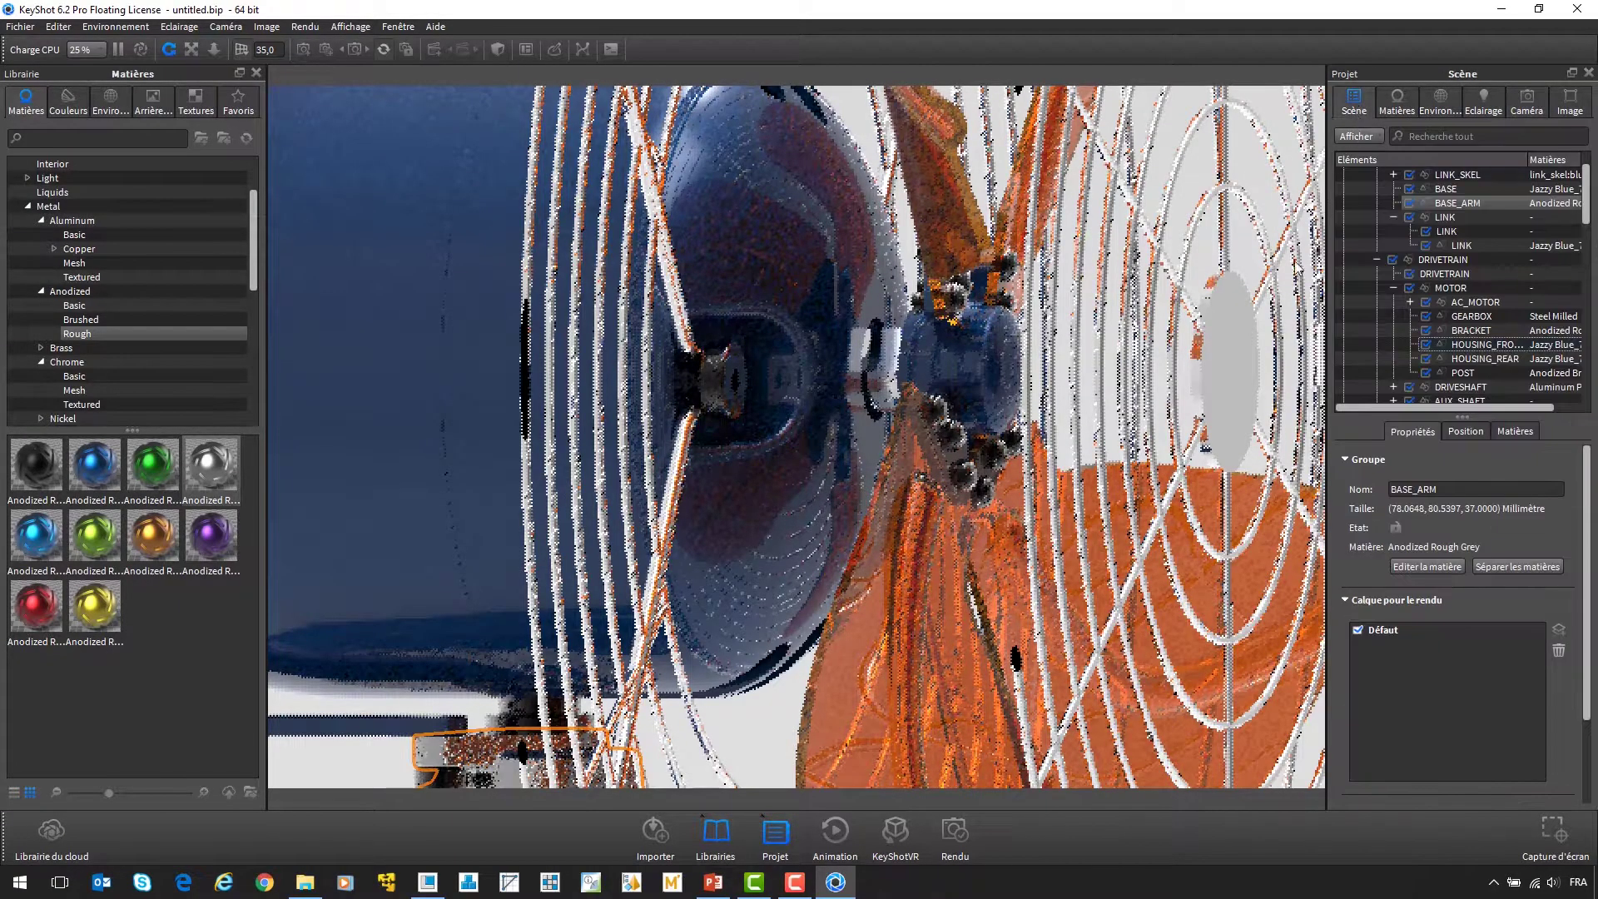
{"action": "double_click", "coordinate": [1231, 346]}
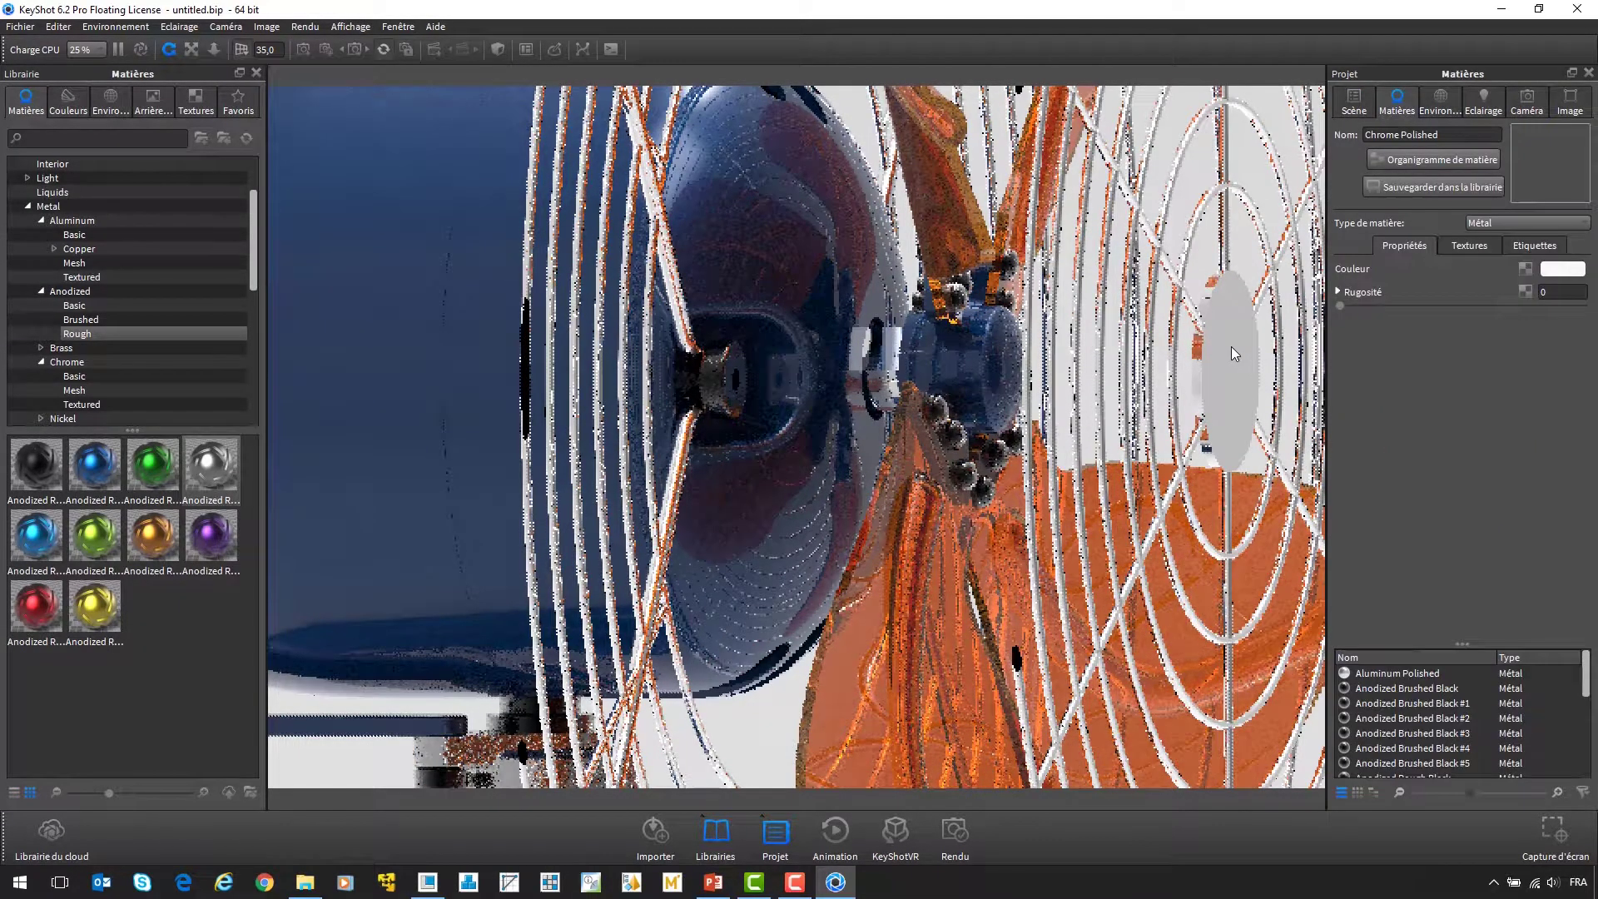
{"action": "left_click", "coordinate": [1541, 247]}
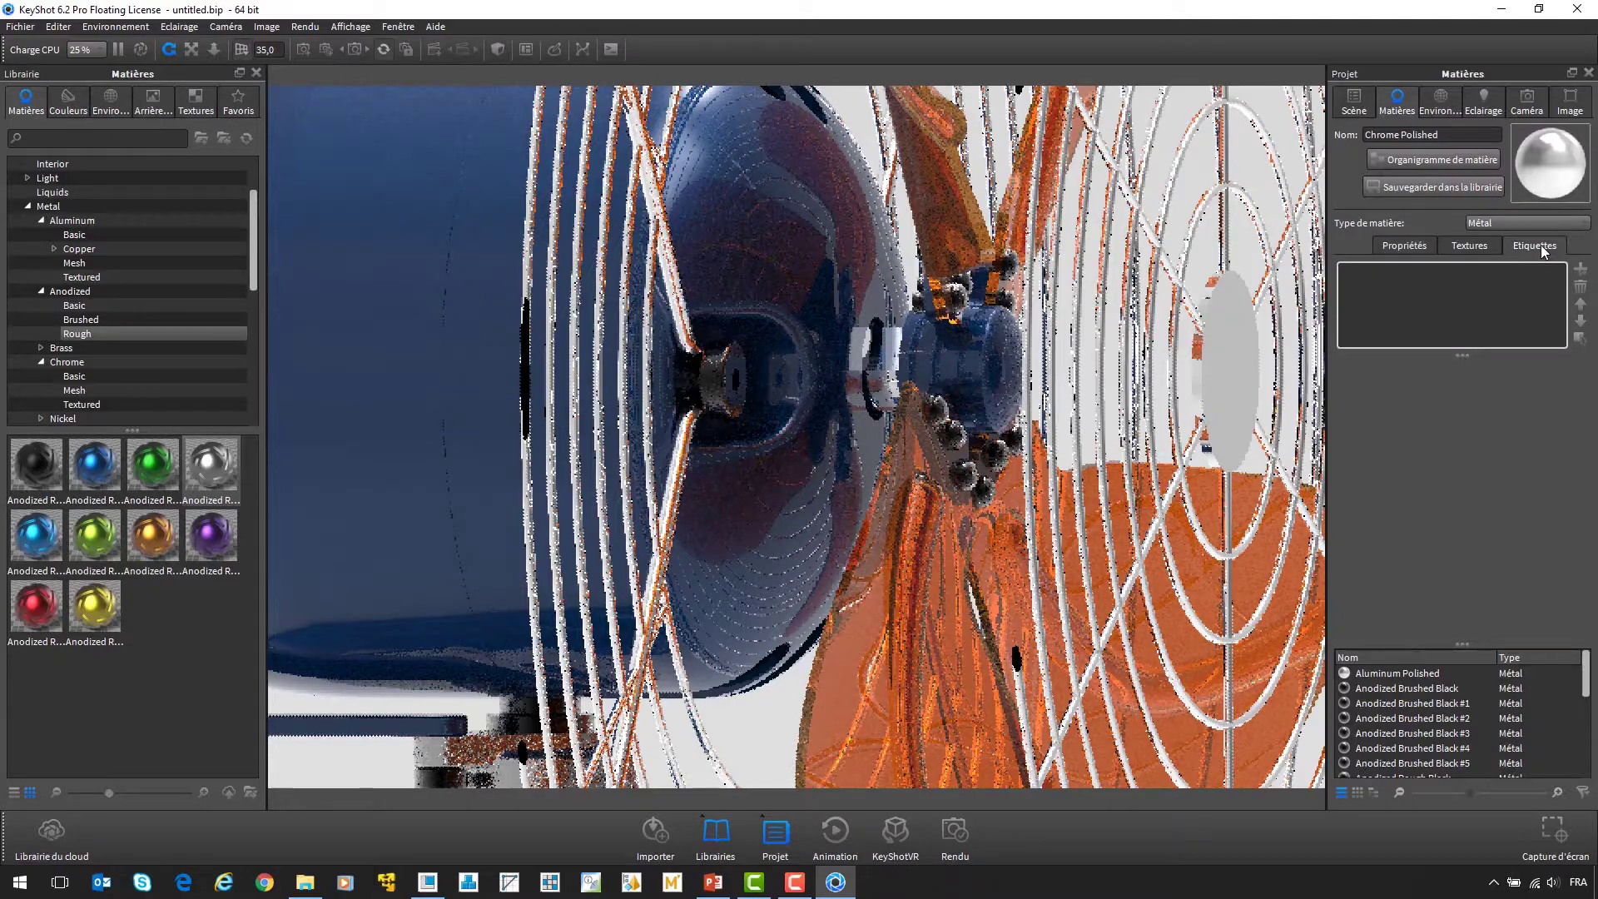
{"action": "left_click", "coordinate": [1580, 272]}
{"action": "double_click", "coordinate": [281, 164]}
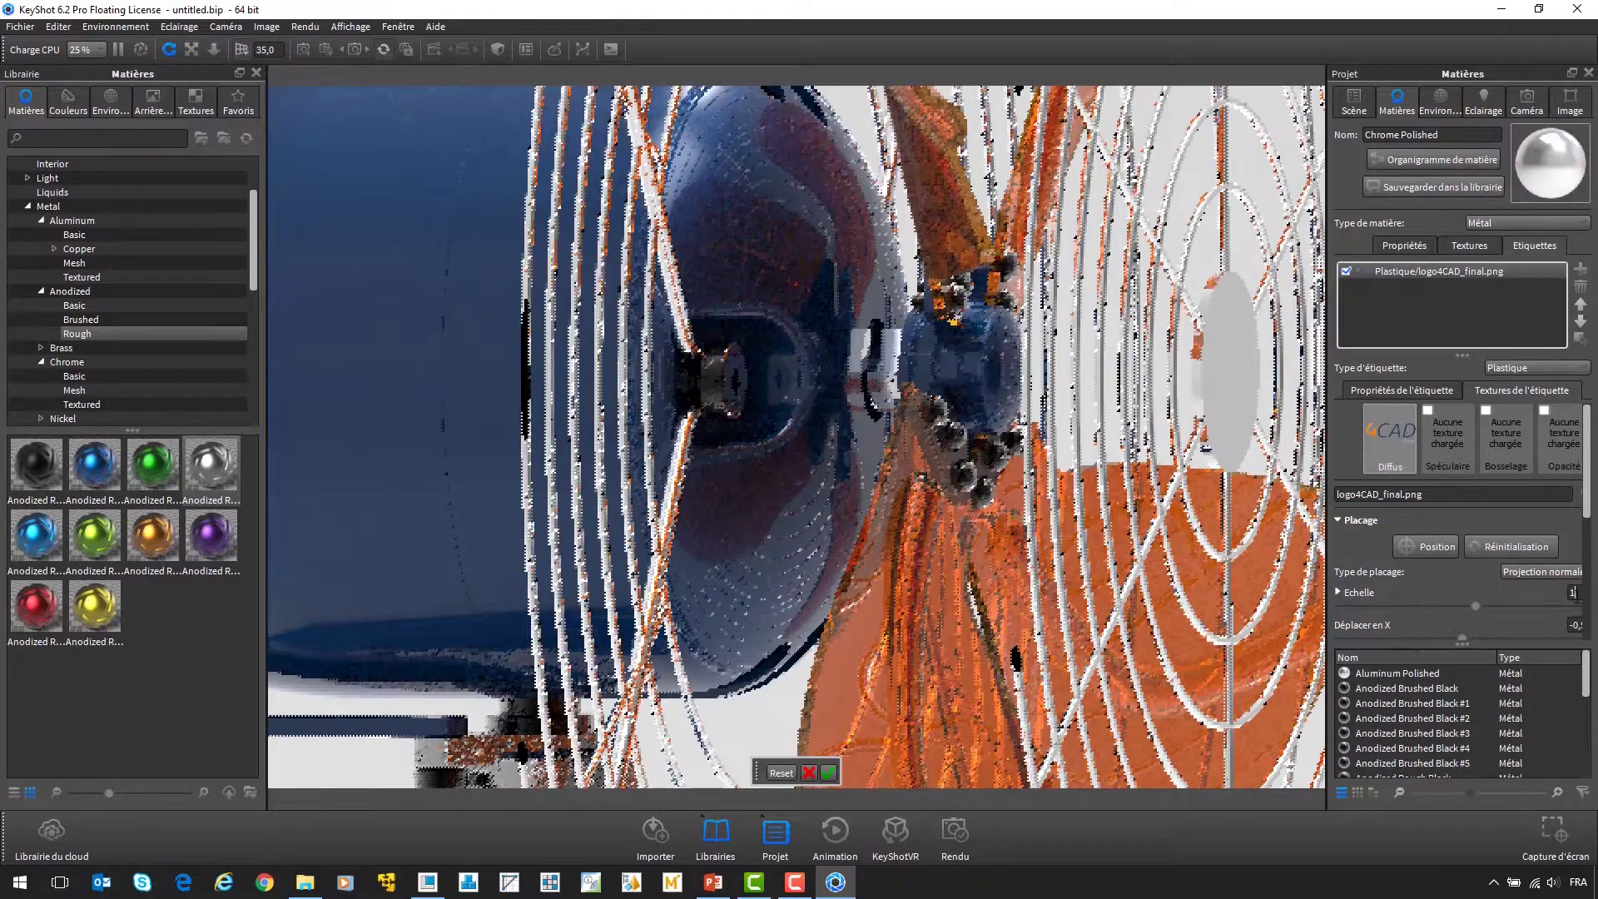
- Set the logo label's scale to 20 and place it on the round badge at the centre of the cage
{"action": "type", "text": "2"}
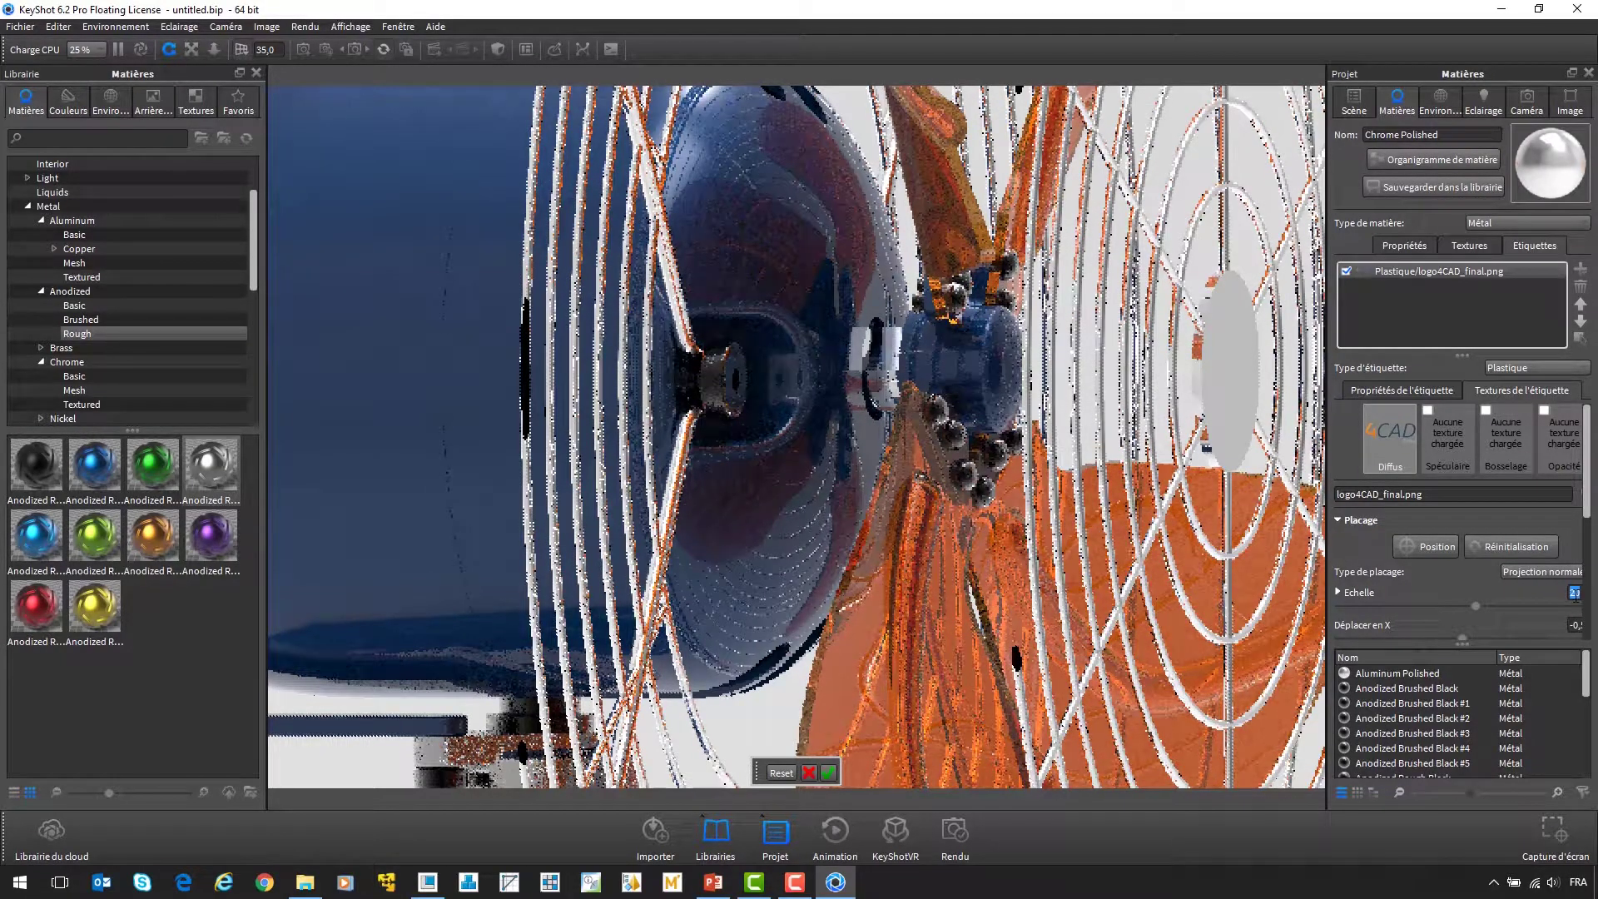
{"action": "type", "text": "0"}
{"action": "key", "text": "Return"}
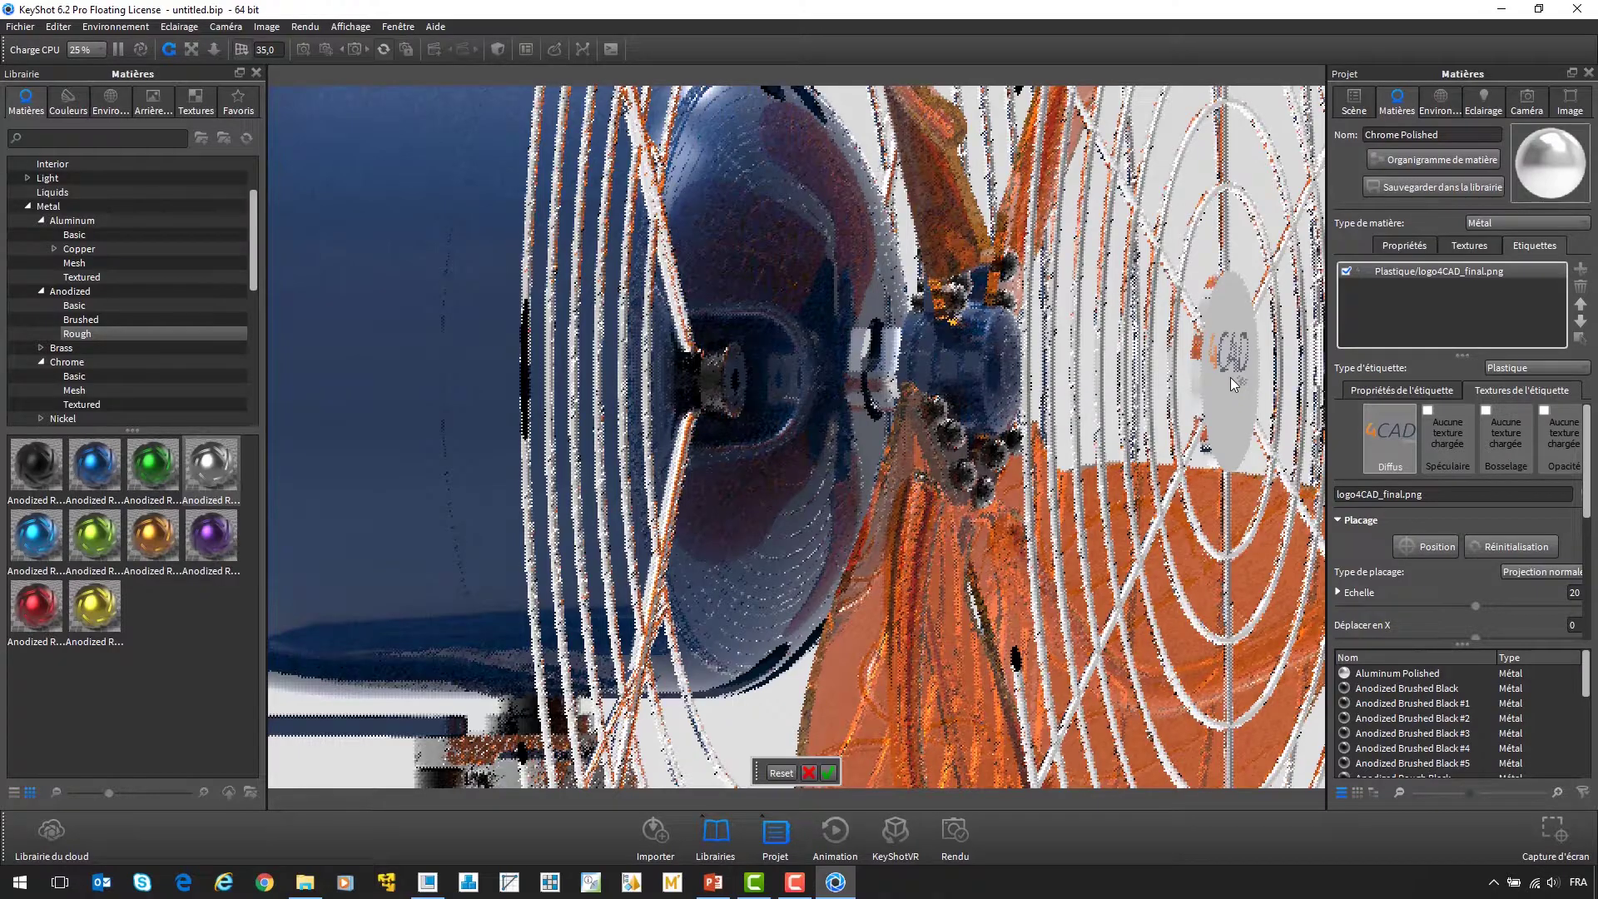
{"action": "left_click", "coordinate": [1230, 377]}
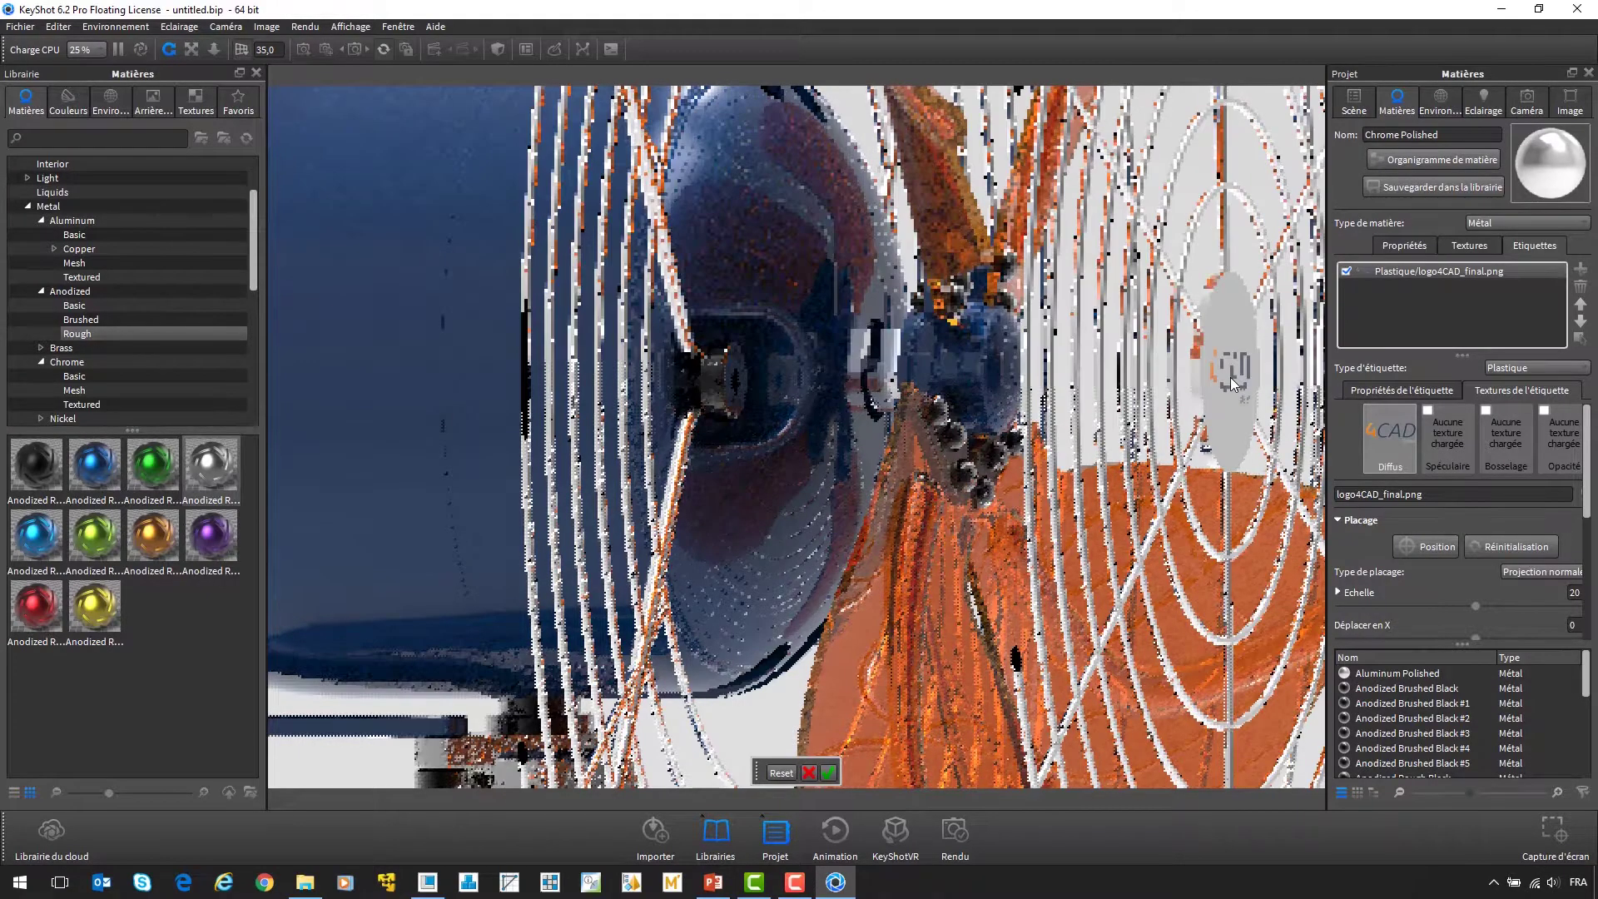
{"action": "left_click", "coordinate": [828, 772]}
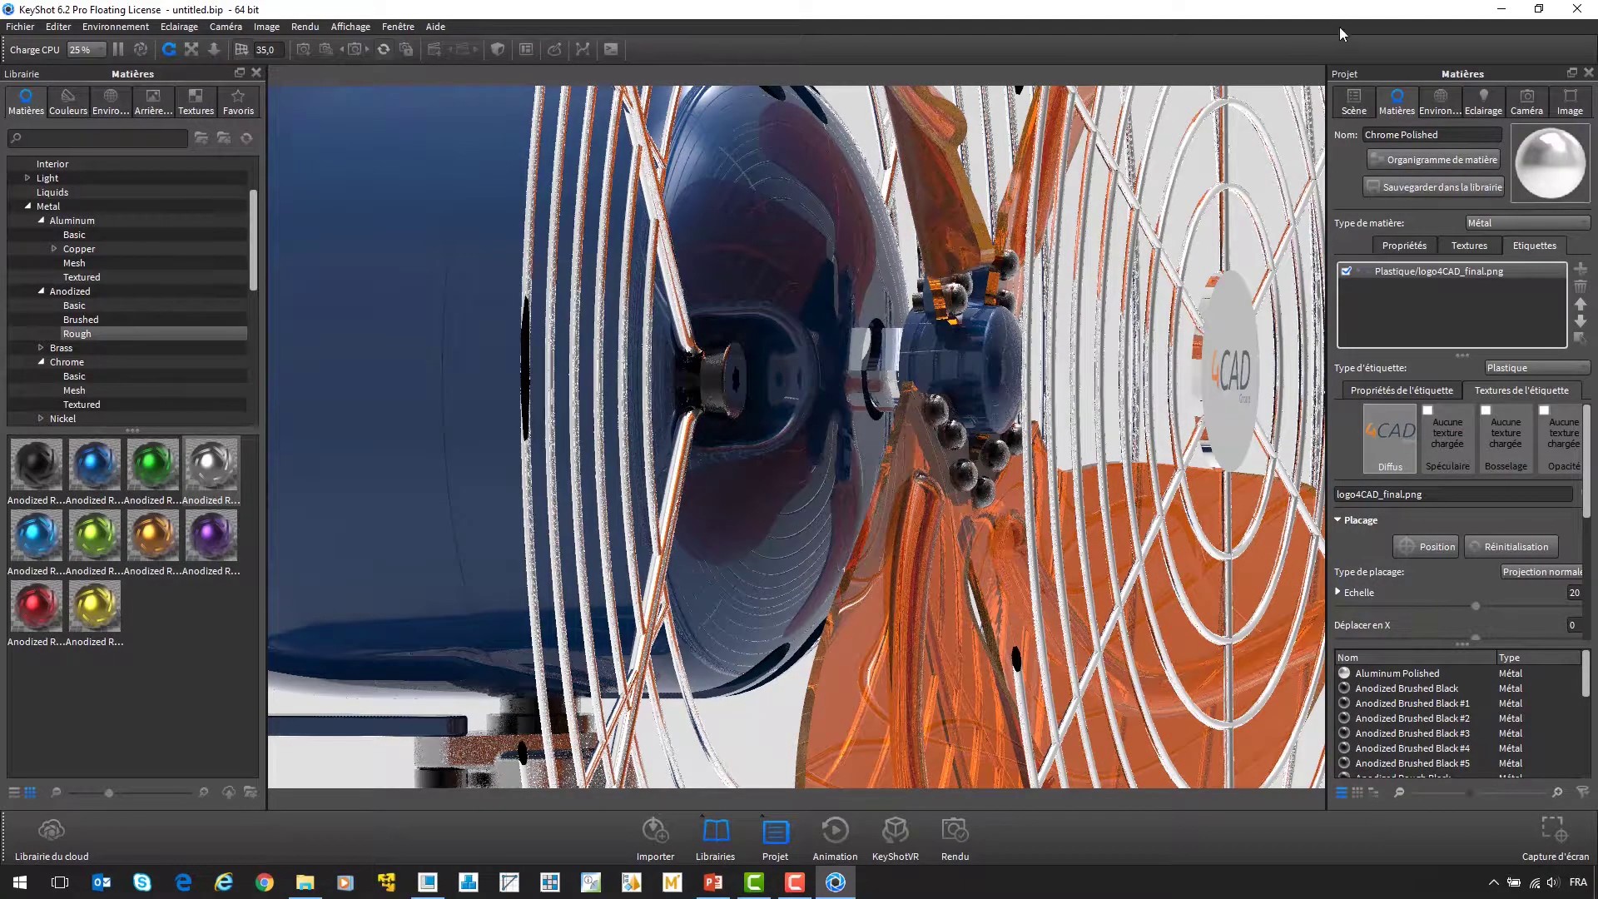
- Collapse the FAN model in the scene and activate the VE1 camera
{"action": "left_click", "coordinate": [1354, 103]}
{"action": "scroll", "coordinate": [1369, 199], "scroll_direction": "up", "scroll_amount": 5}
{"action": "left_click", "coordinate": [1360, 189]}
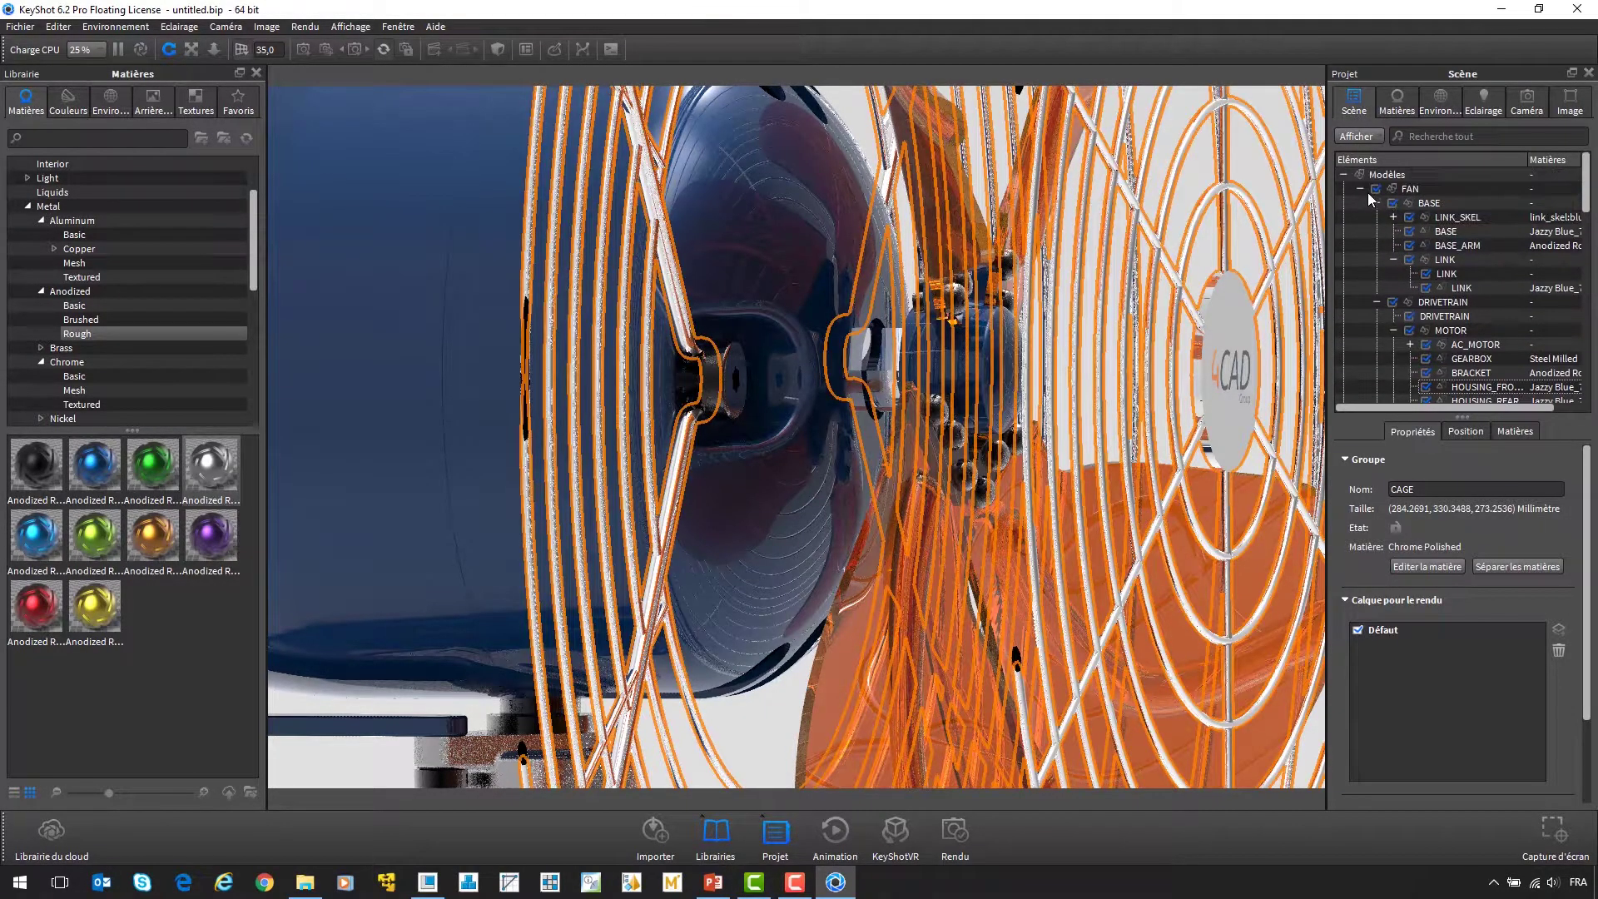
{"action": "left_click", "coordinate": [1261, 178]}
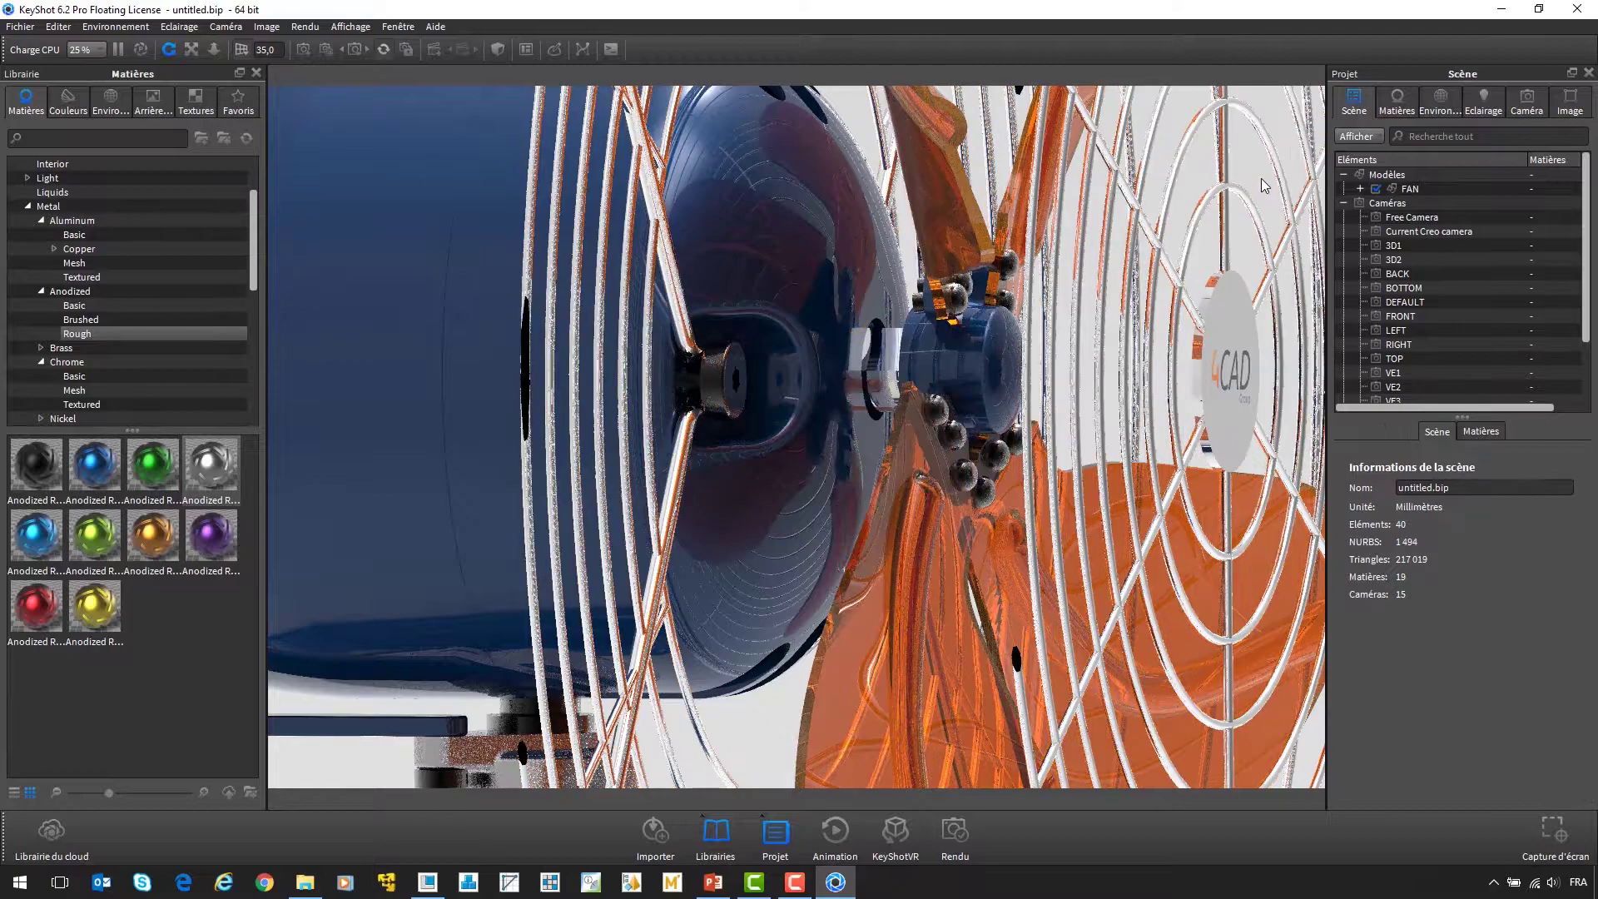
{"action": "double_click", "coordinate": [1402, 371]}
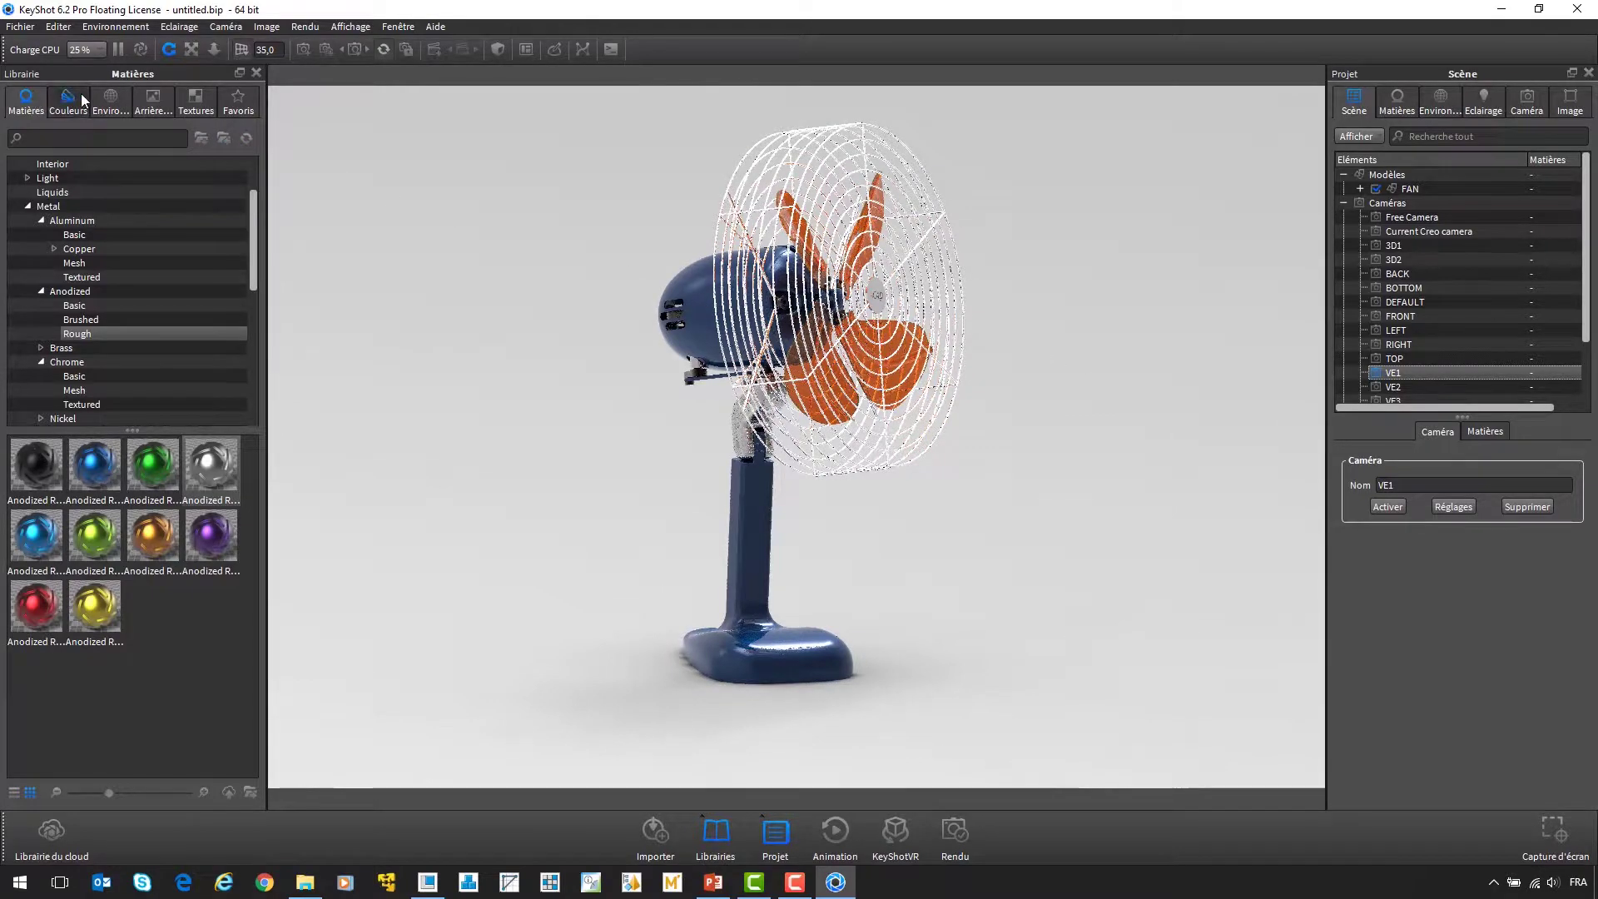
- Apply the Dosch-Apartment_2k interior environment to the scene
{"action": "left_click", "coordinate": [112, 102]}
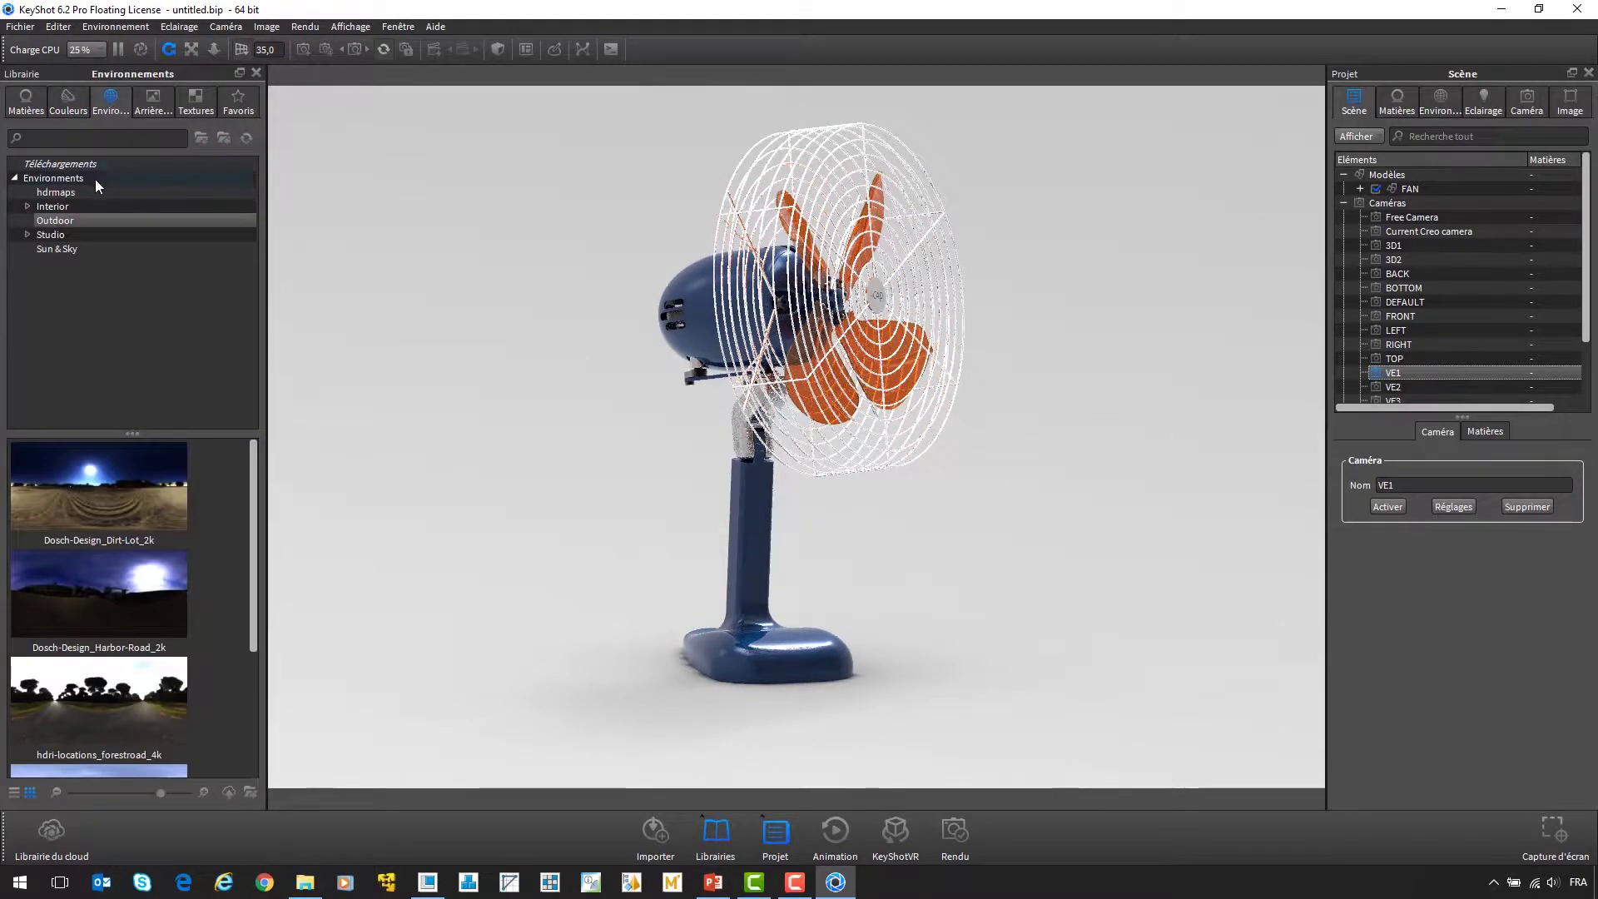
{"action": "left_click", "coordinate": [75, 207]}
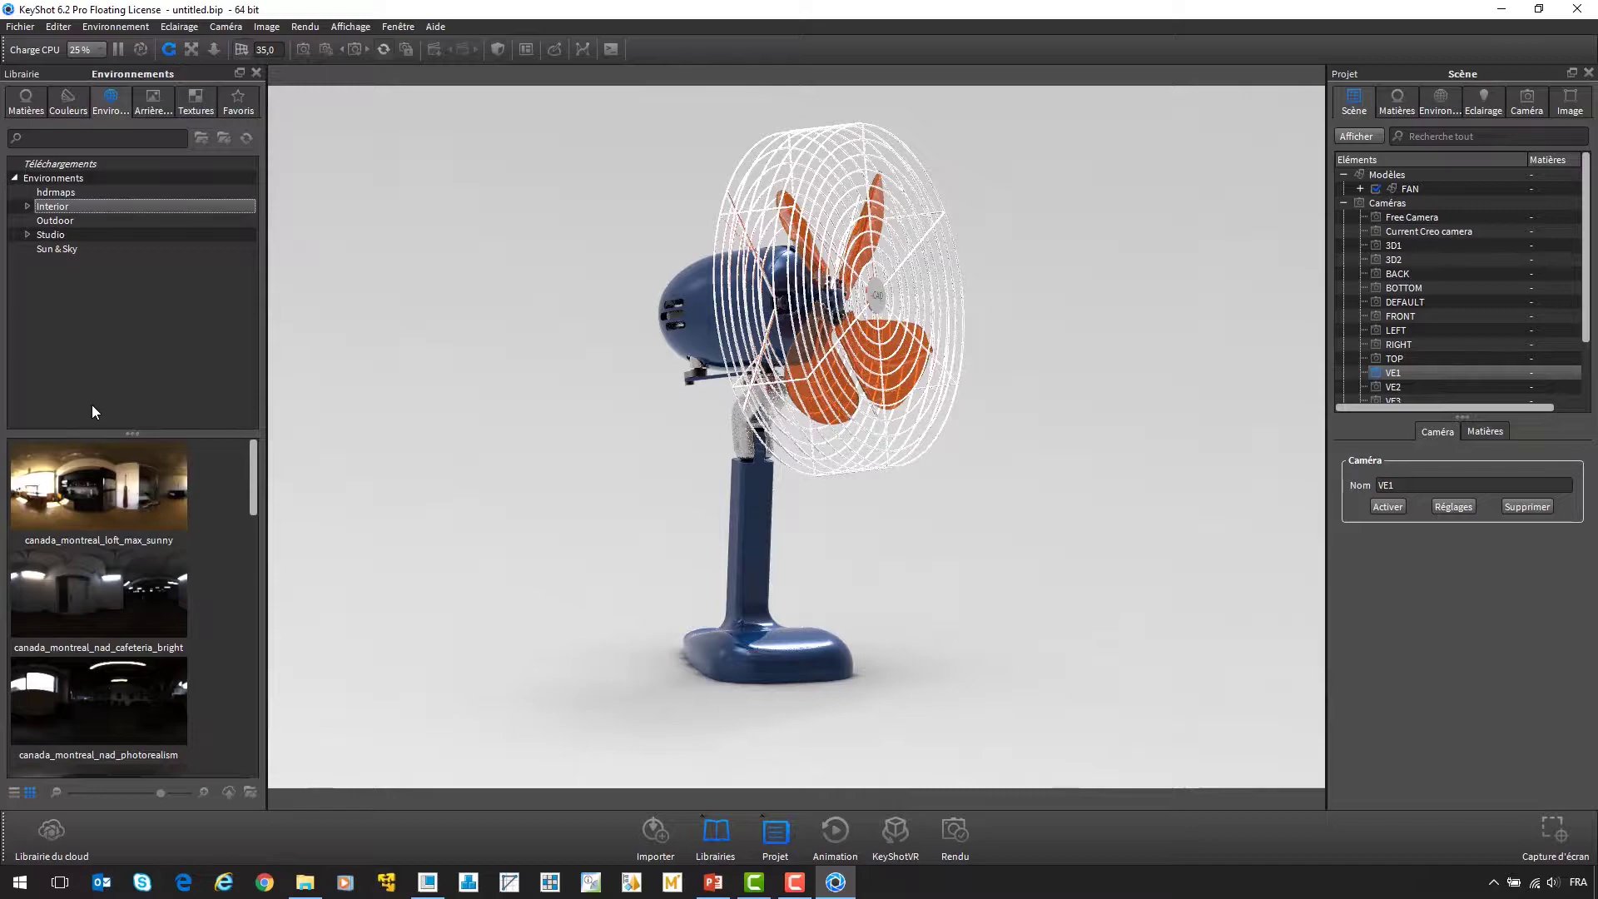
{"action": "scroll", "coordinate": [121, 530], "scroll_direction": "down", "scroll_amount": 5}
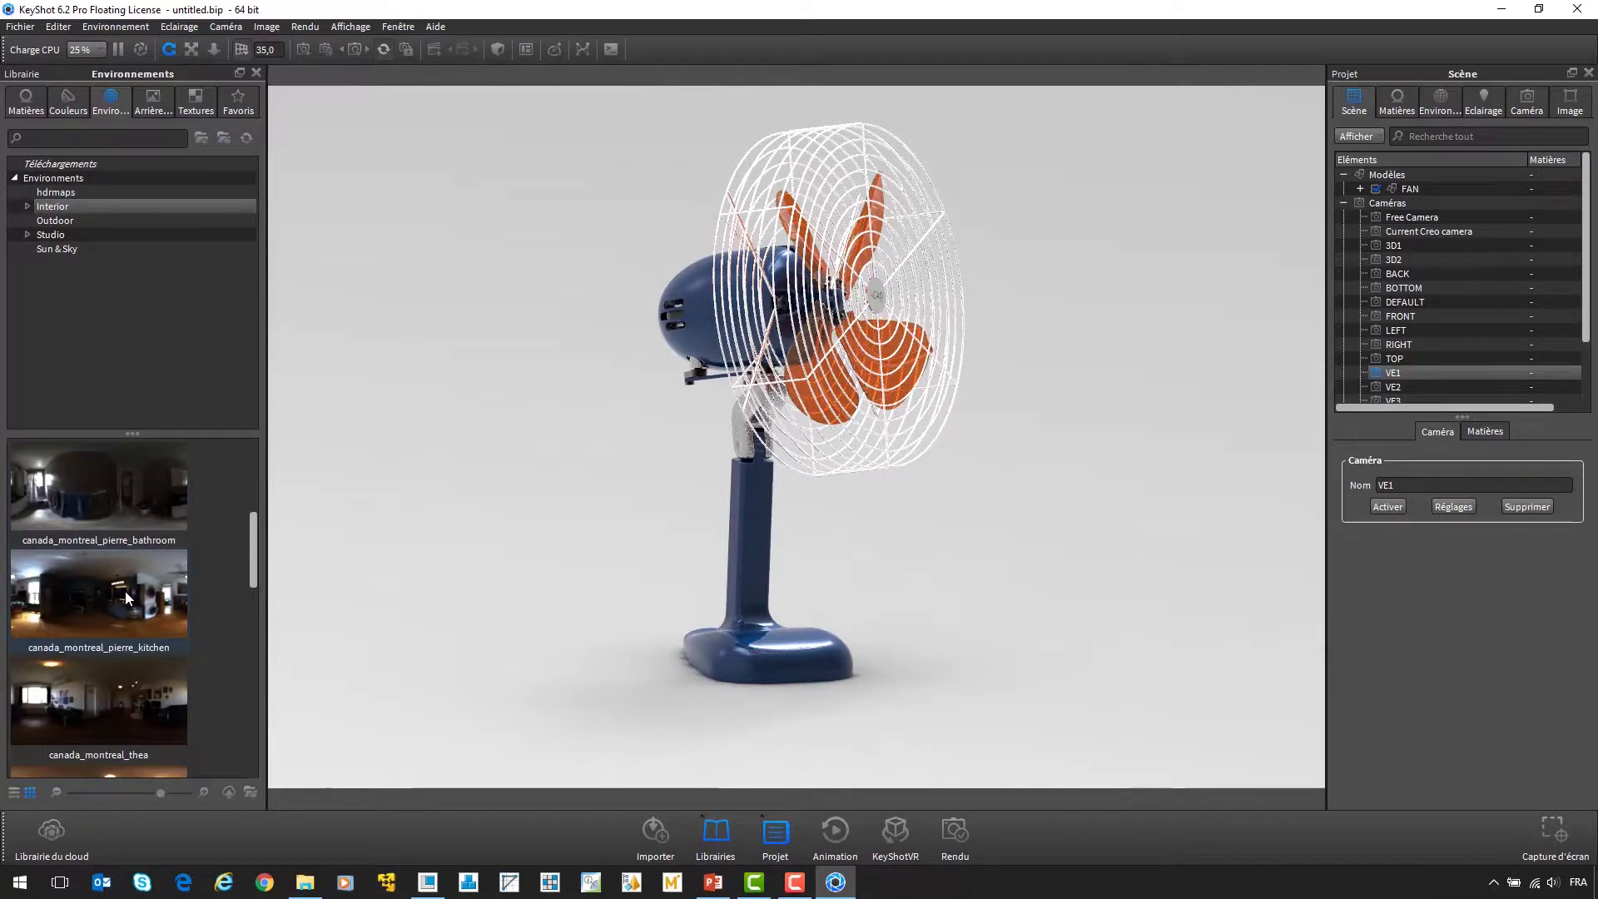
{"action": "scroll", "coordinate": [125, 591], "scroll_direction": "down", "scroll_amount": 3}
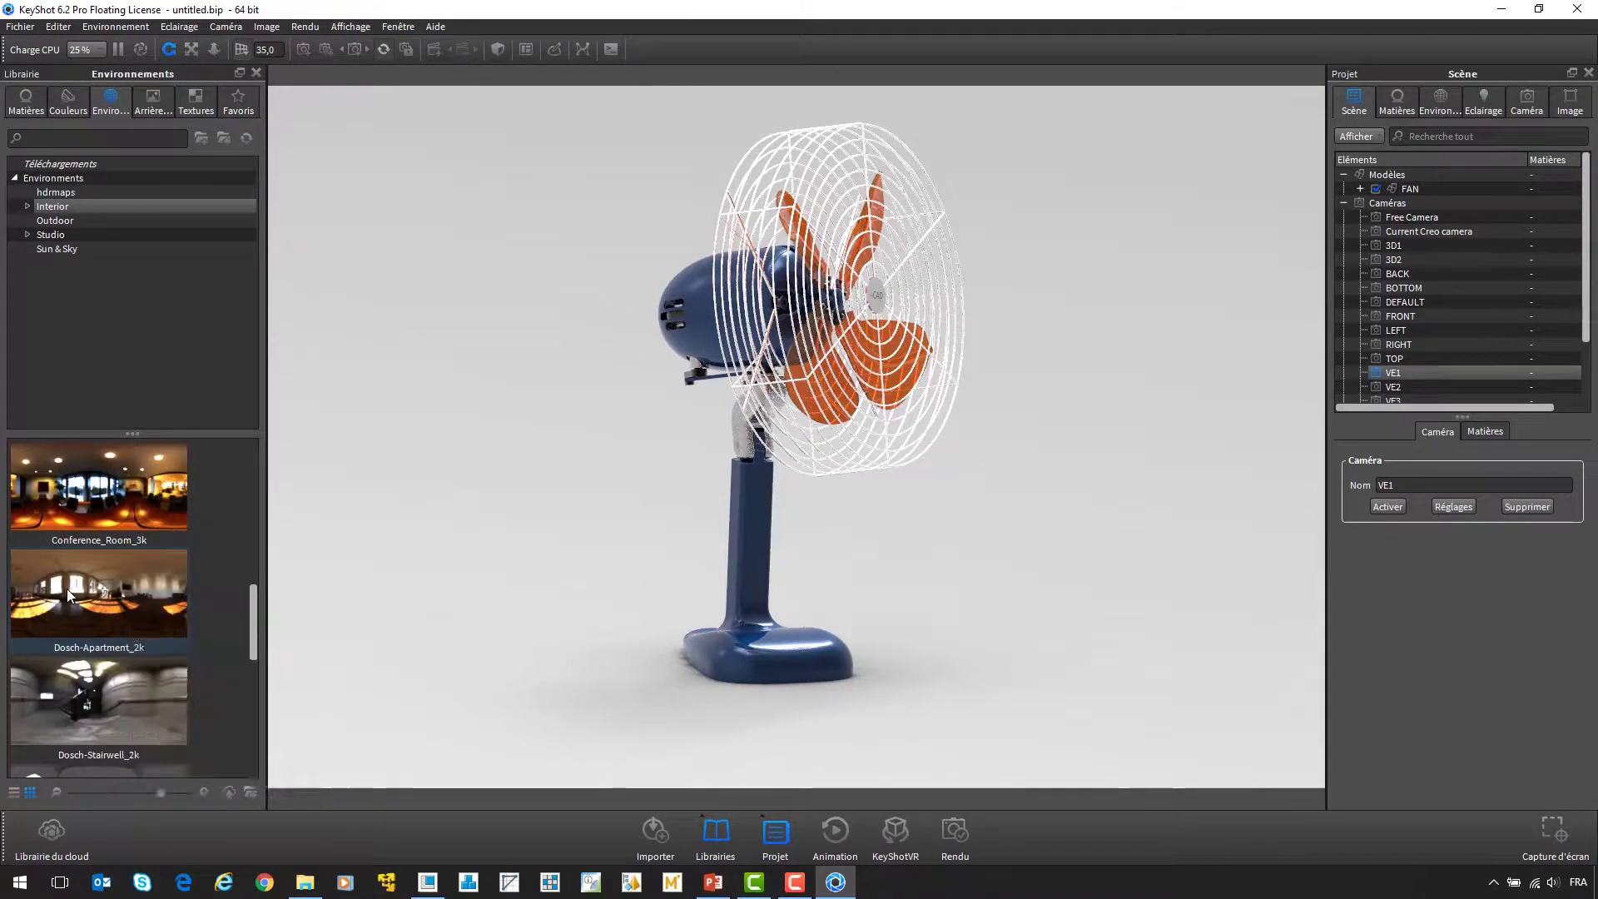
{"action": "left_click_drag", "start_coordinate": [67, 588], "coordinate": [407, 516]}
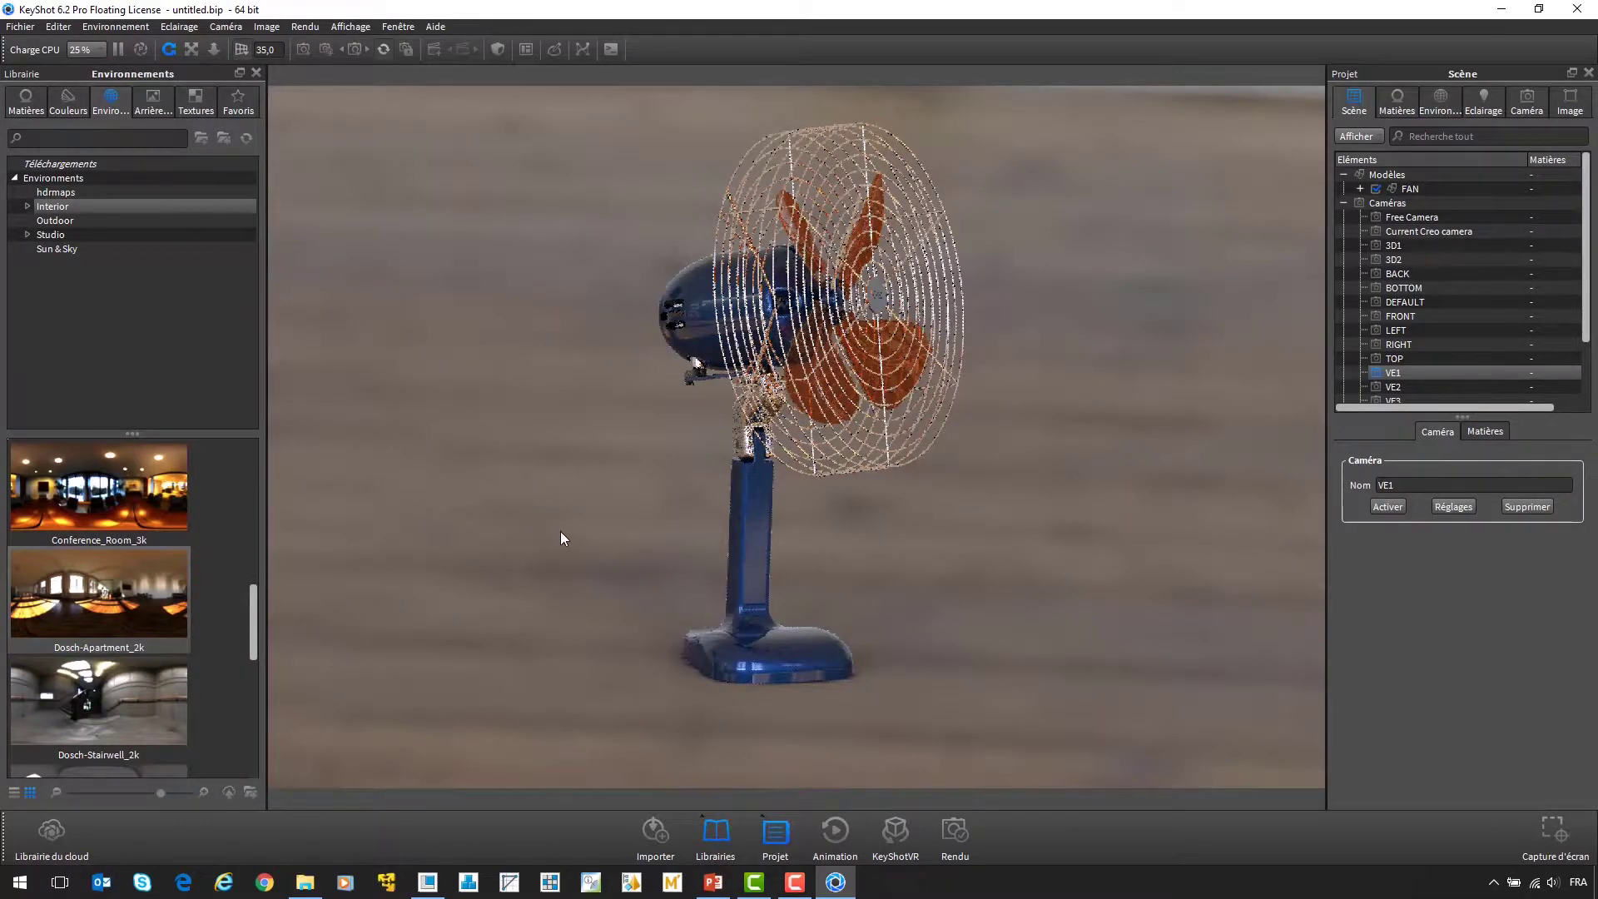
- Reframe the scene from farther away so the fan stands on the apartment's wooden floor near the wall
{"action": "scroll", "coordinate": [642, 579], "scroll_direction": "down", "scroll_amount": 5}
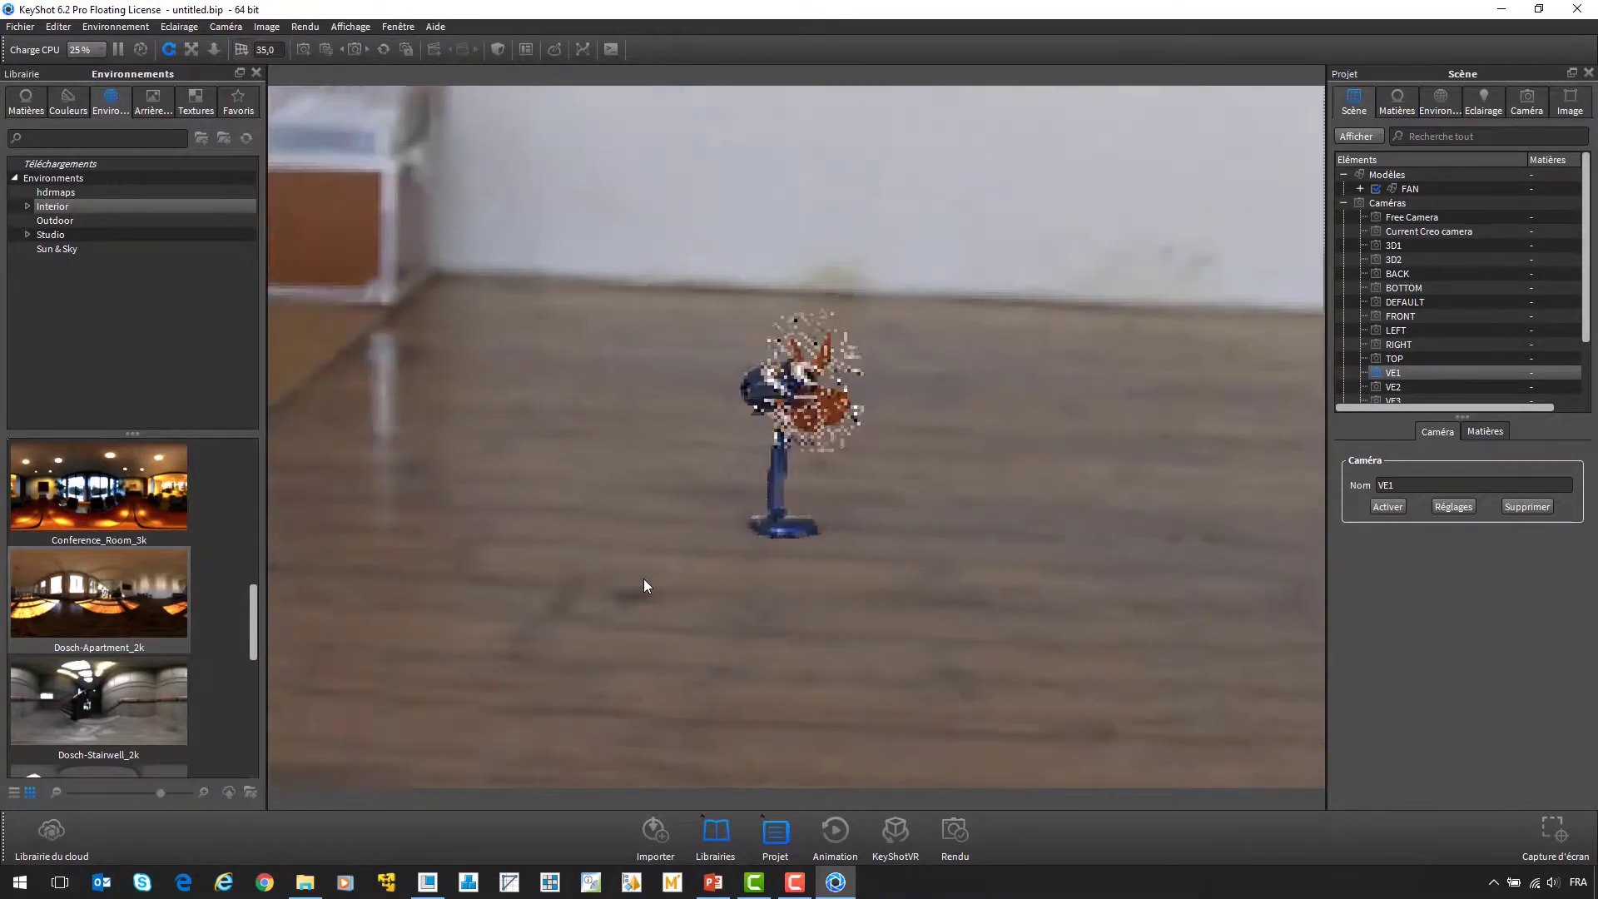
{"action": "scroll", "coordinate": [643, 579], "scroll_direction": "down", "scroll_amount": 4}
{"action": "left_click_drag", "start_coordinate": [672, 582], "coordinate": [711, 585]}
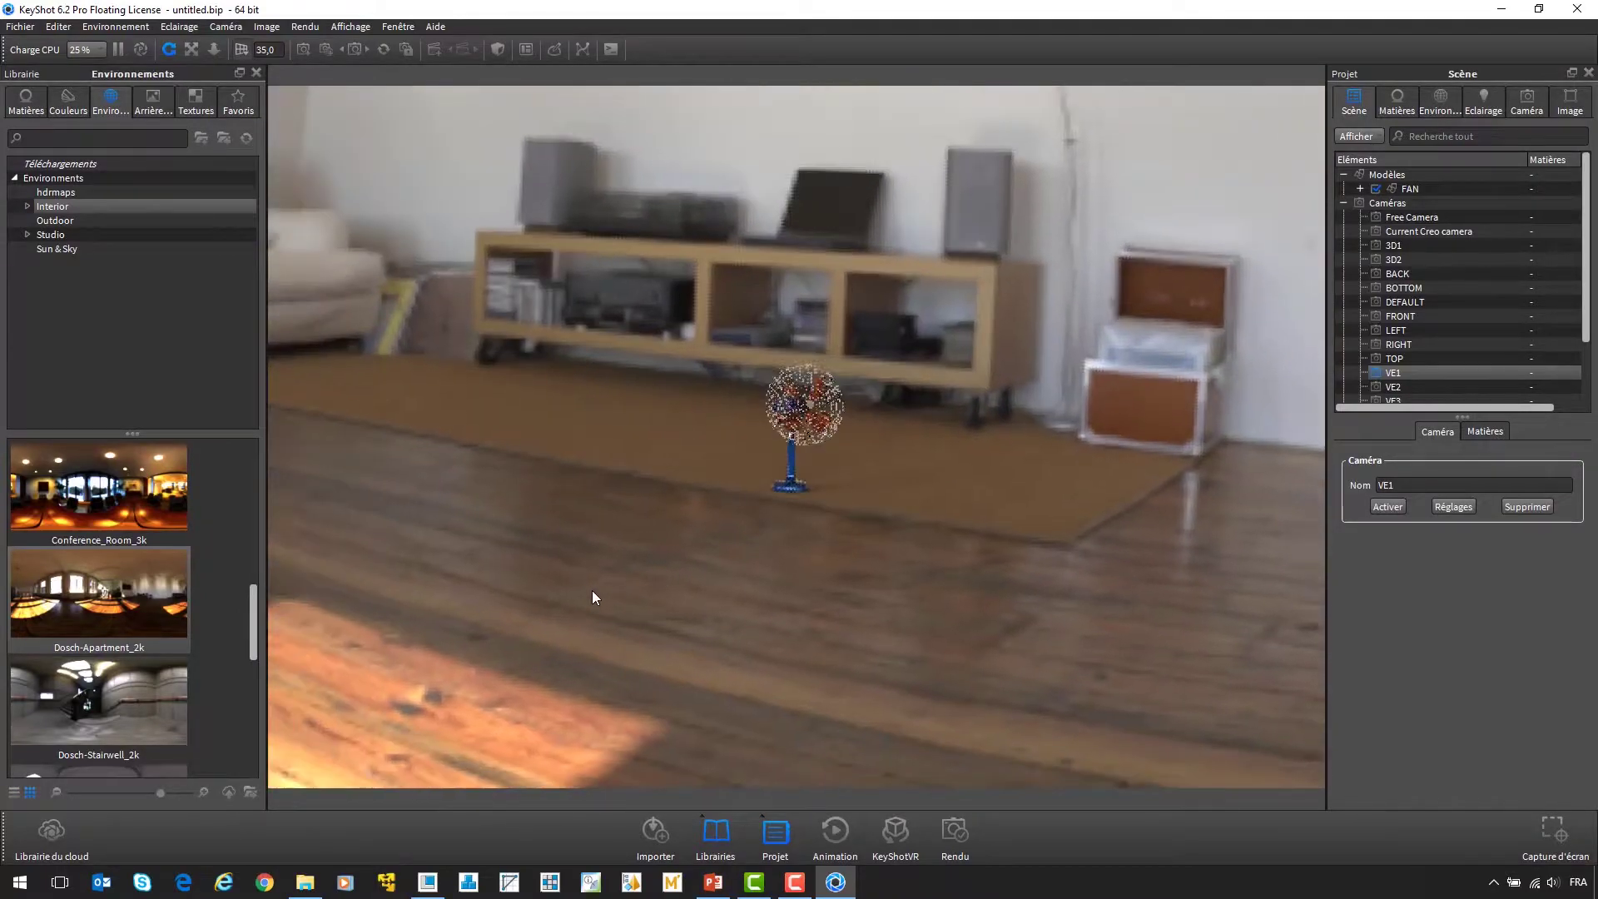
{"action": "scroll", "coordinate": [766, 434], "scroll_direction": "up", "scroll_amount": 3}
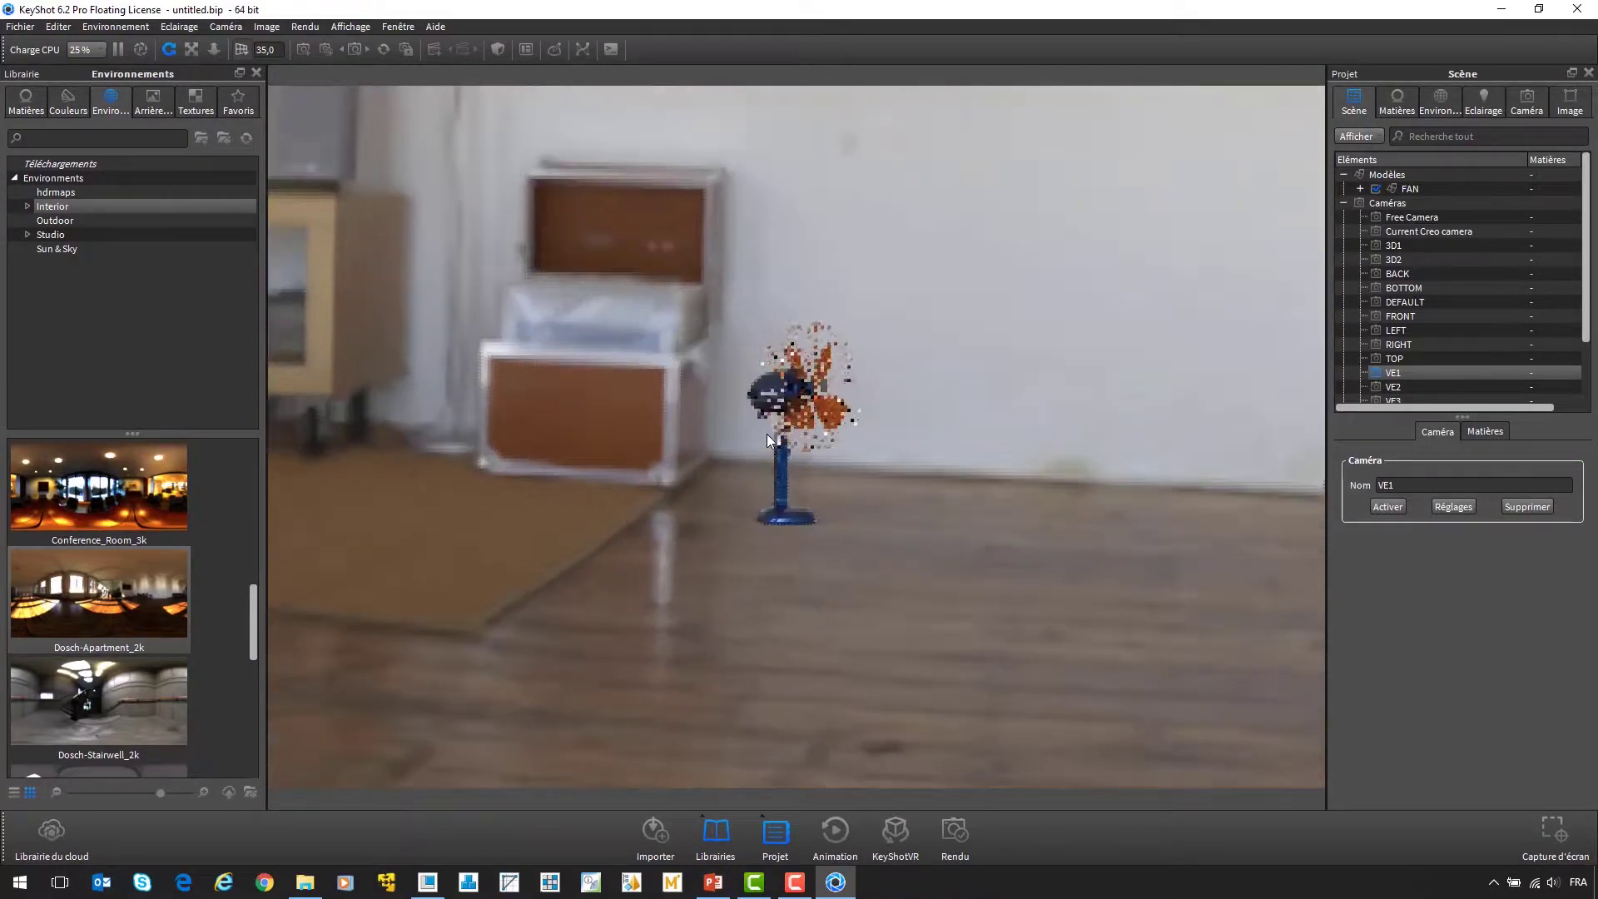
{"action": "middle_click_drag", "start_coordinate": [686, 511], "coordinate": [743, 594]}
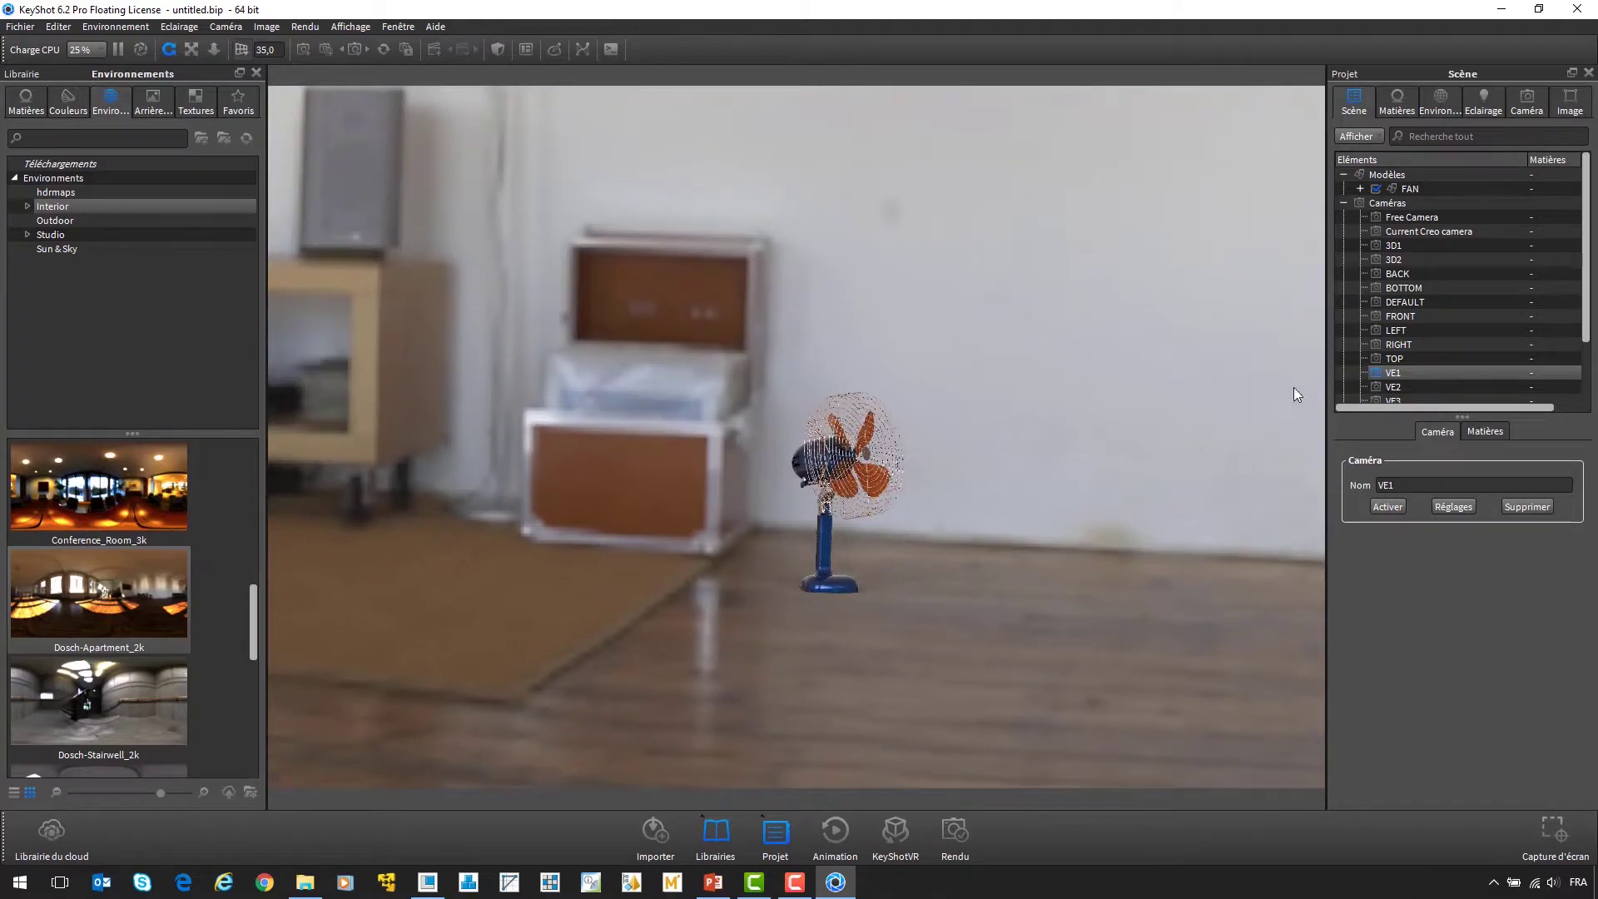
- Enlarge the whole FAN model to a scale of about 1.69
{"action": "left_click", "coordinate": [1406, 190]}
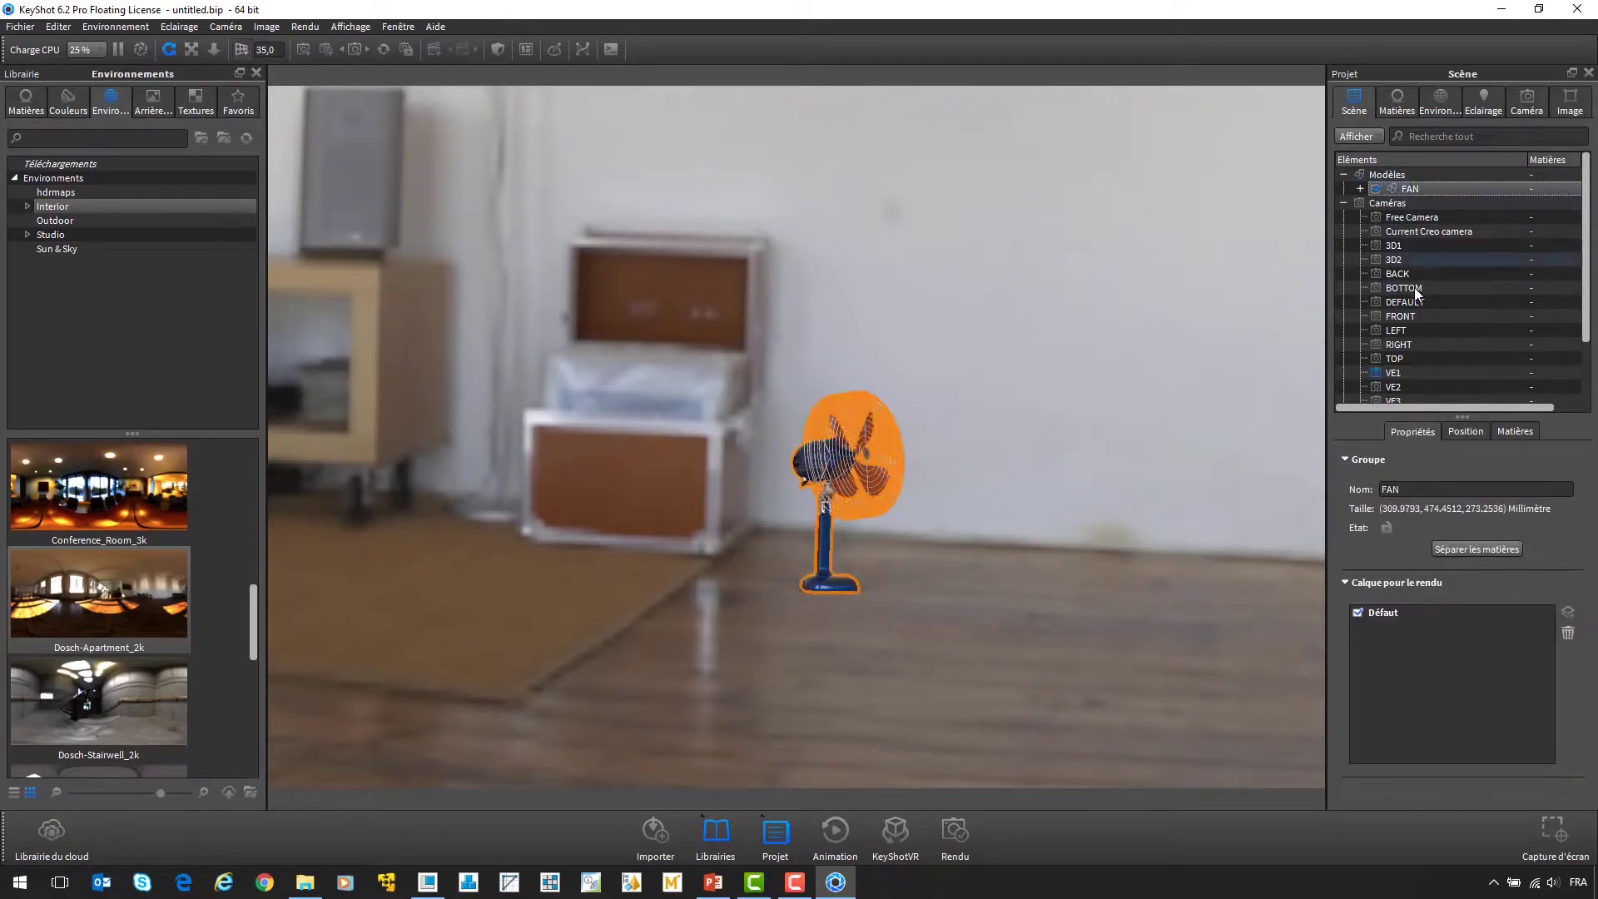
{"action": "left_click", "coordinate": [1465, 433]}
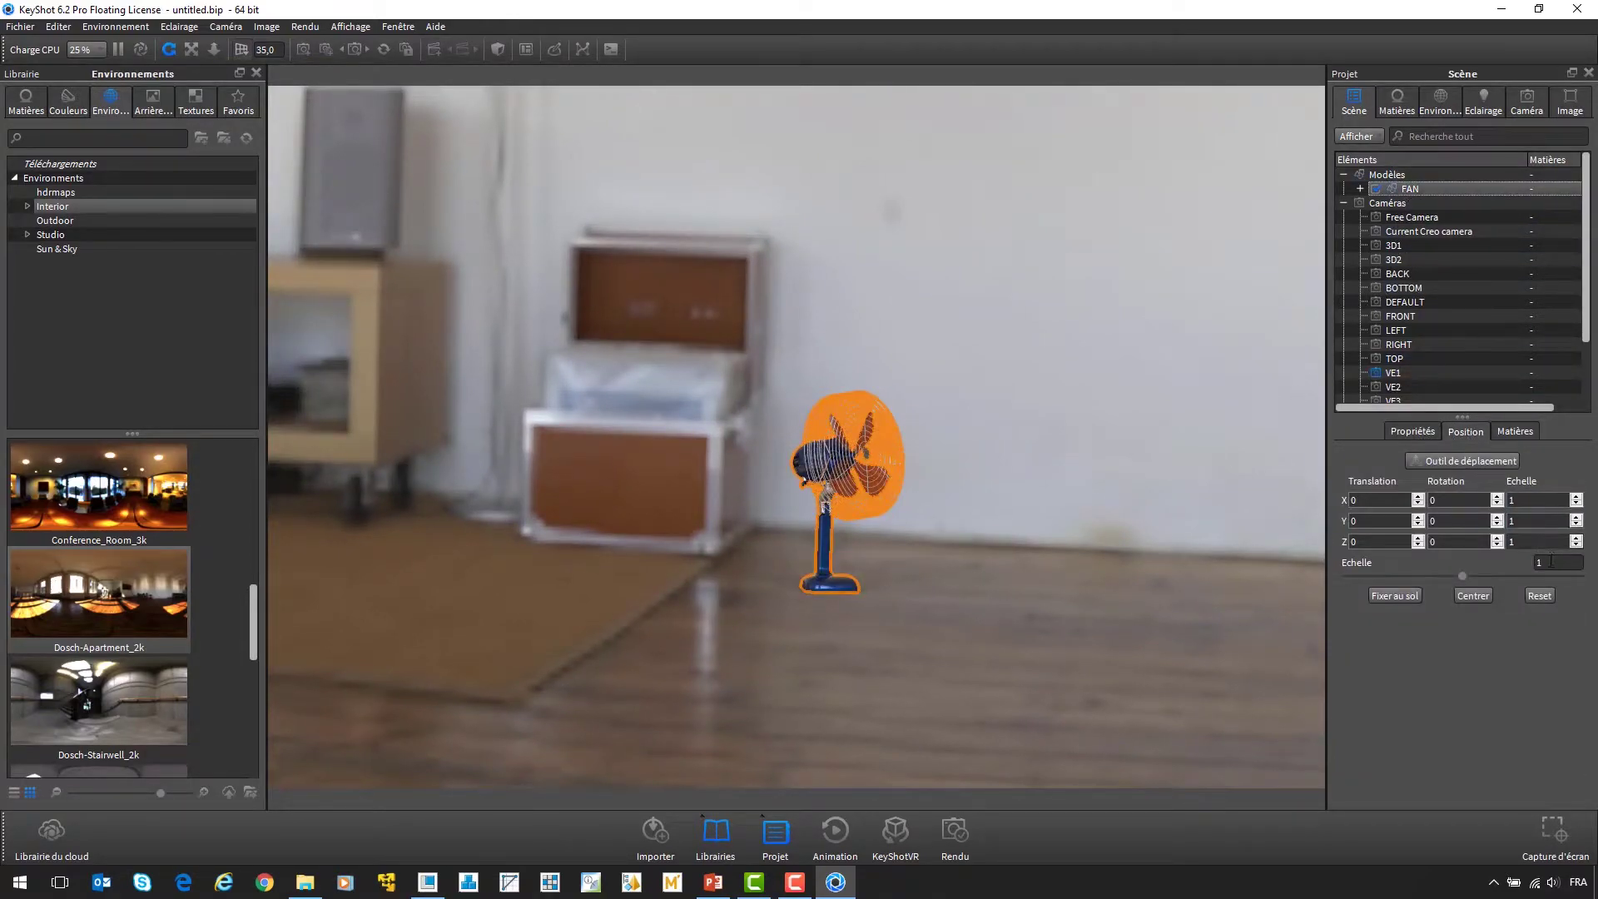
{"action": "left_click_drag", "start_coordinate": [1465, 574], "coordinate": [1545, 576]}
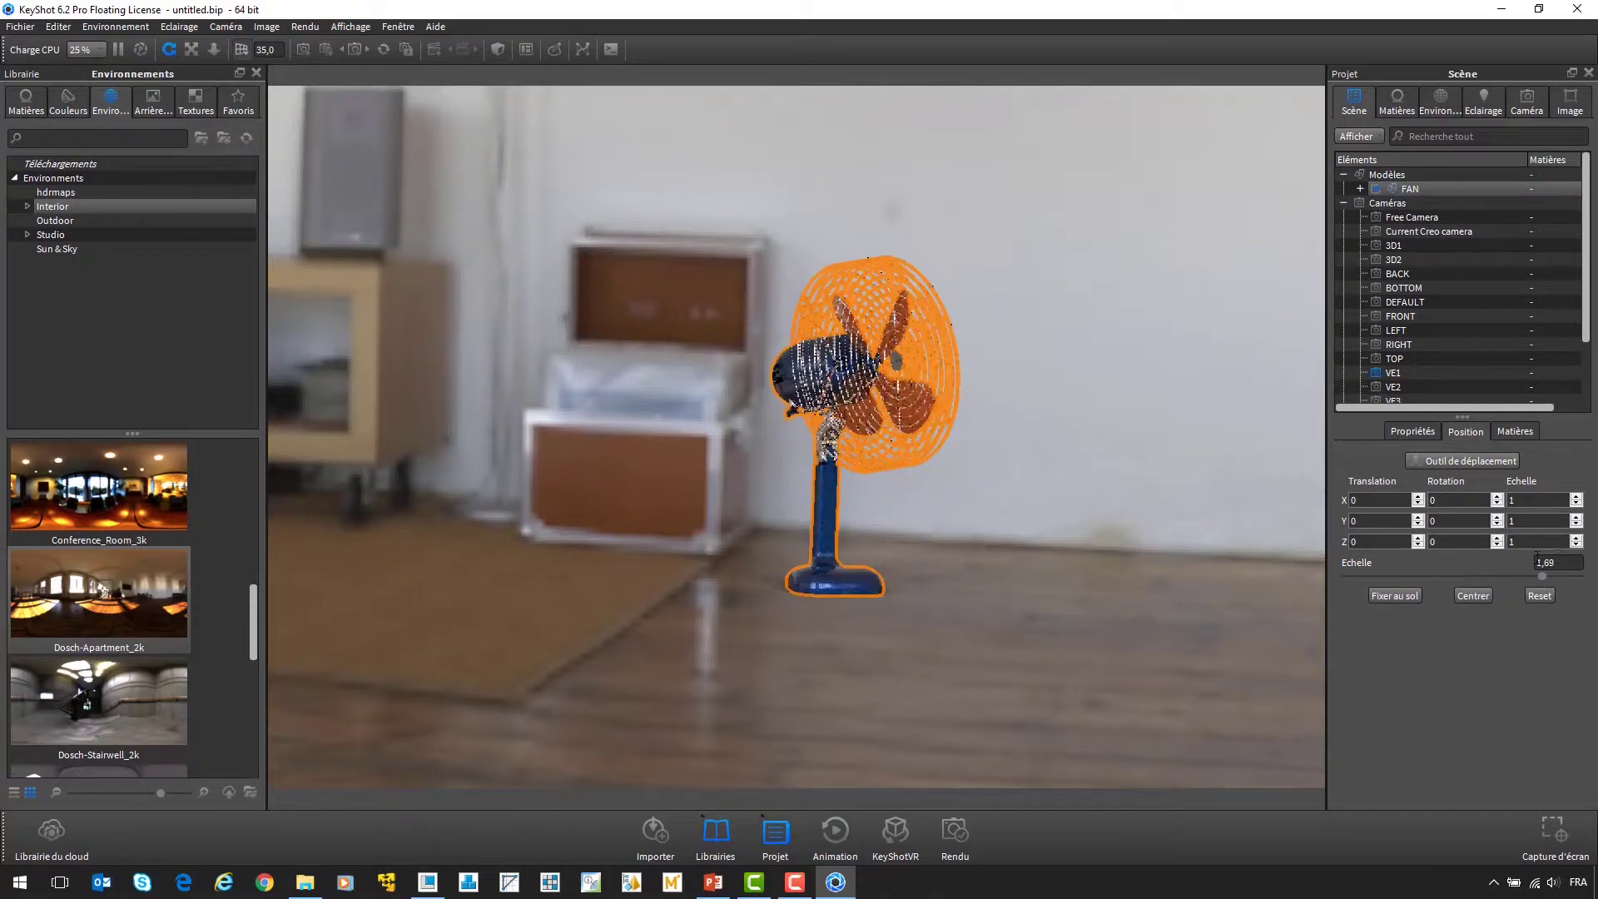
{"action": "left_click", "coordinate": [1232, 548]}
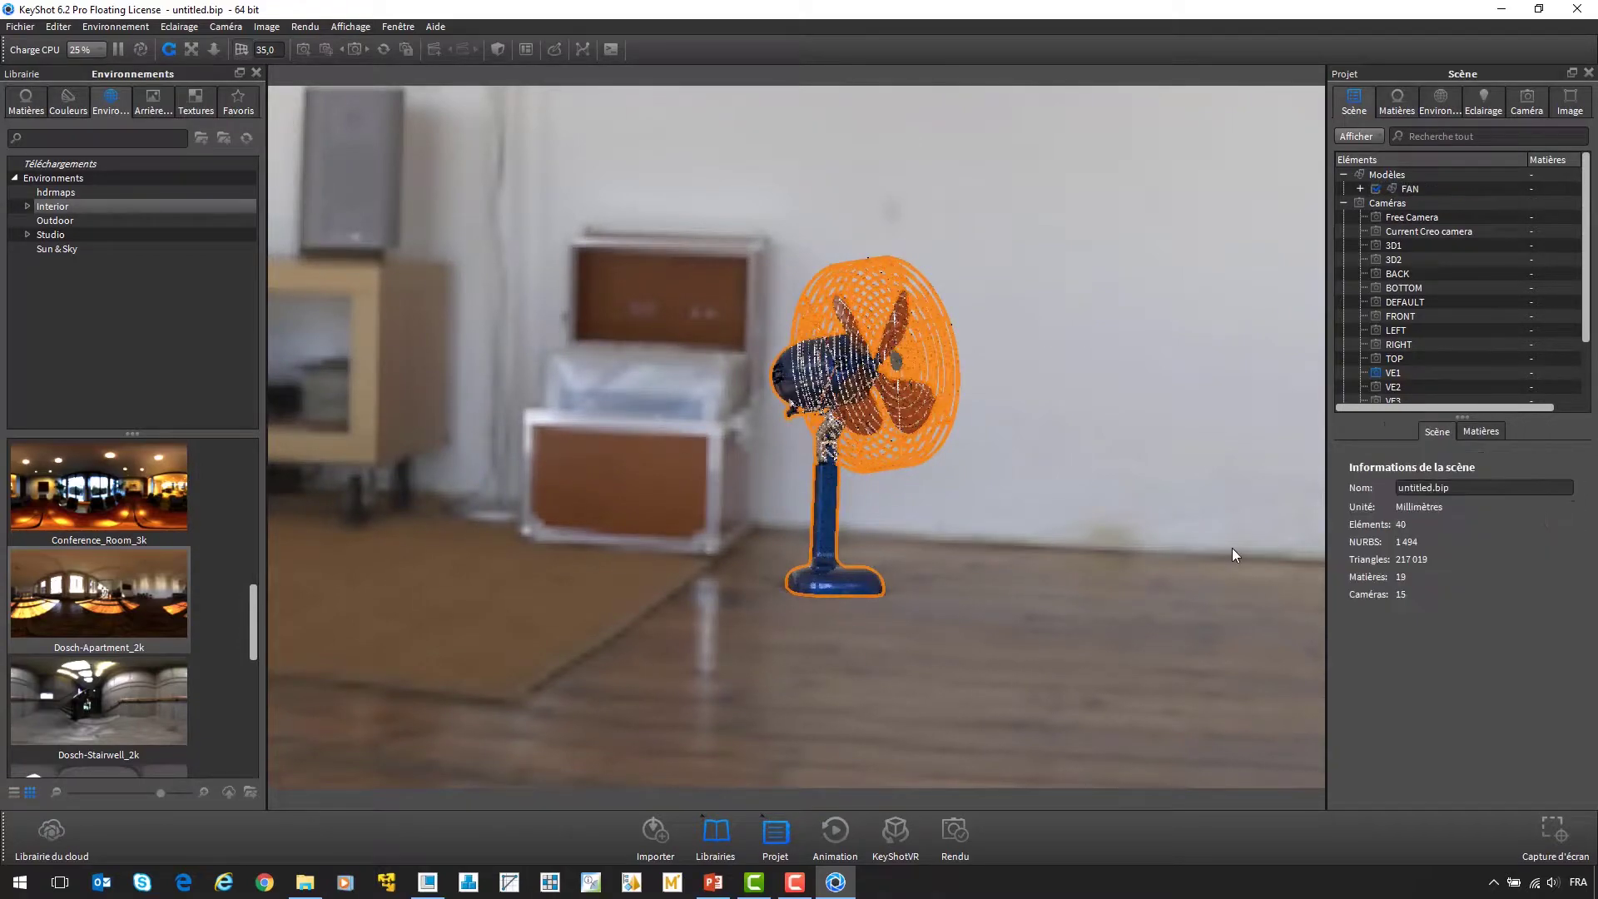
- Rotate the apartment environment to 294 so the sunlit floor and white sofa surround the fan
{"action": "left_click", "coordinate": [1411, 188]}
{"action": "left_click", "coordinate": [1424, 106]}
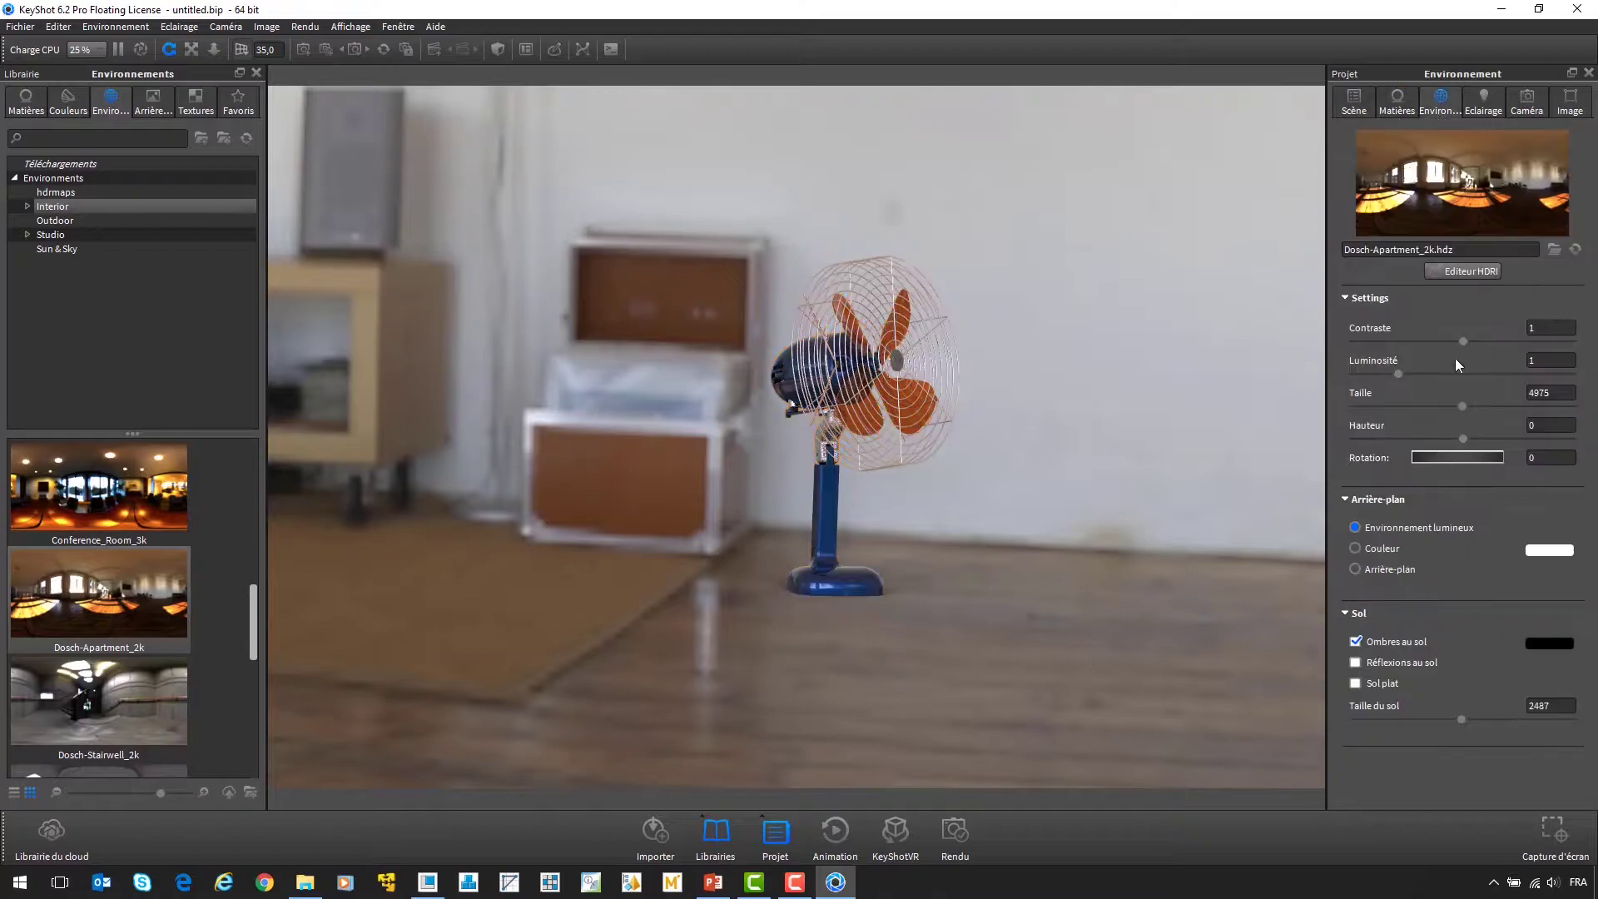
{"action": "left_click_drag", "start_coordinate": [1458, 458], "coordinate": [1391, 467]}
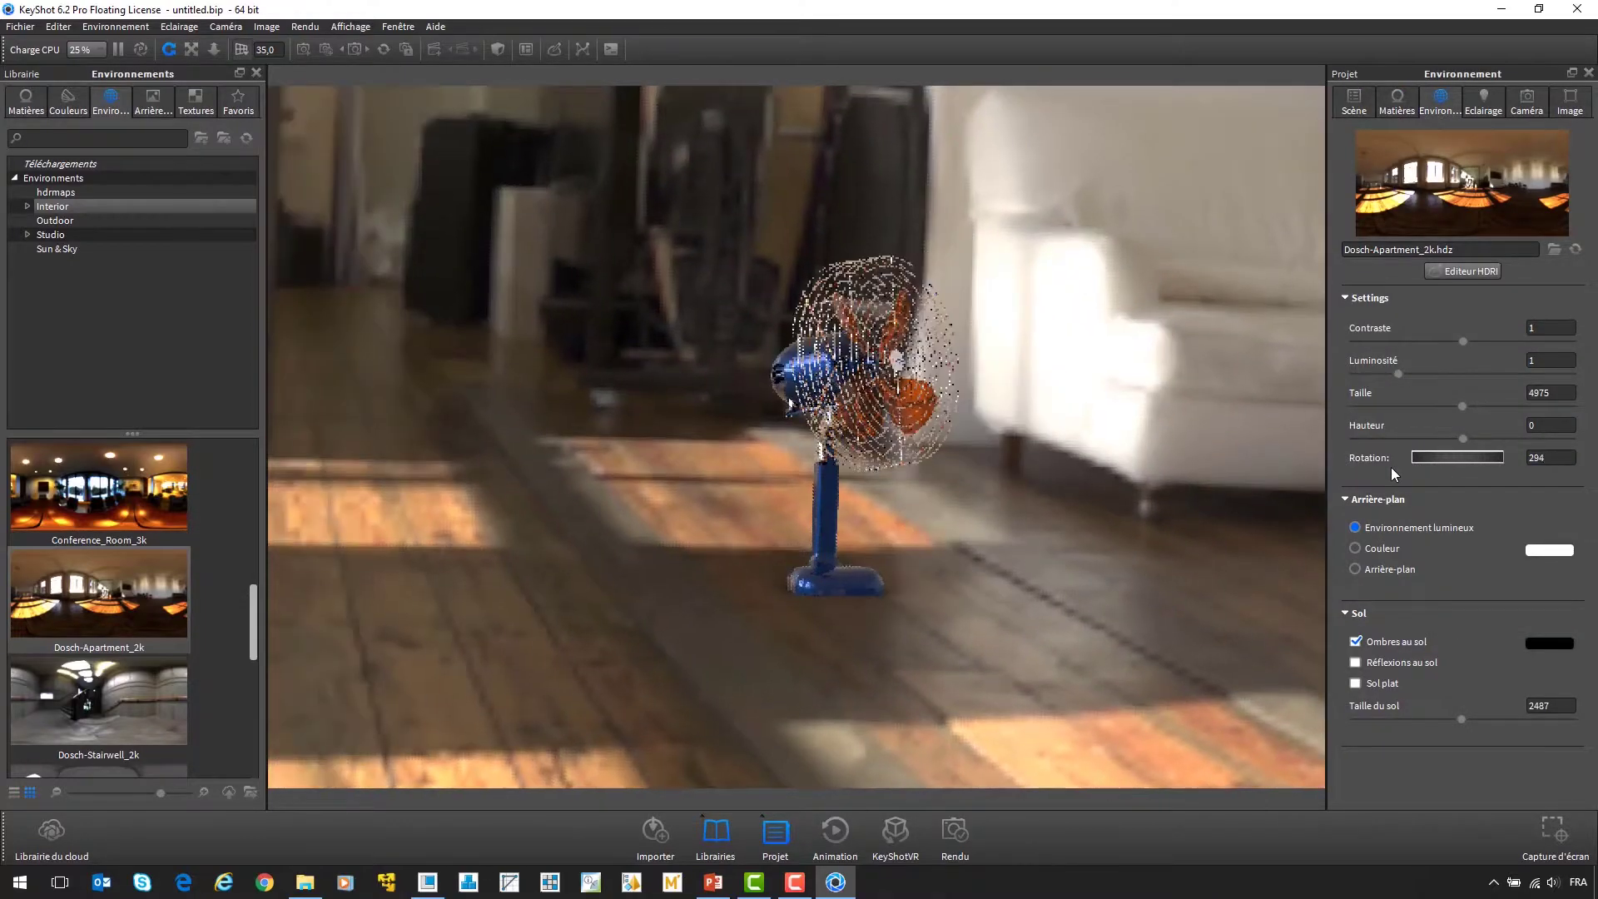
- Set the overall scale of the FAN model to 1
{"action": "left_click", "coordinate": [1369, 107]}
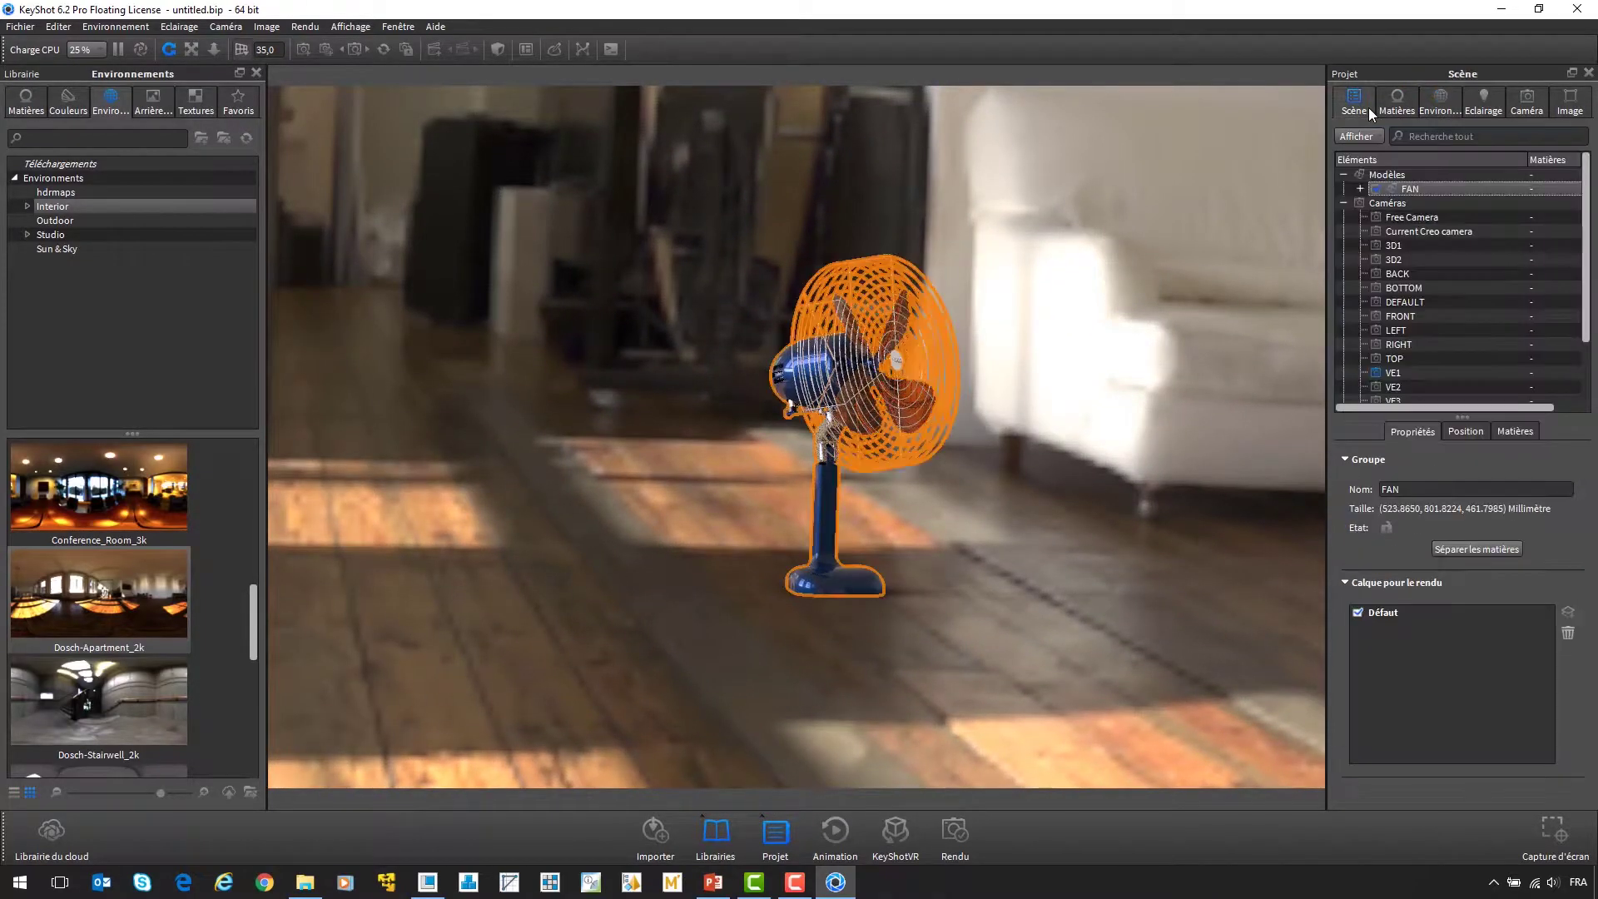
{"action": "left_click", "coordinate": [1467, 431]}
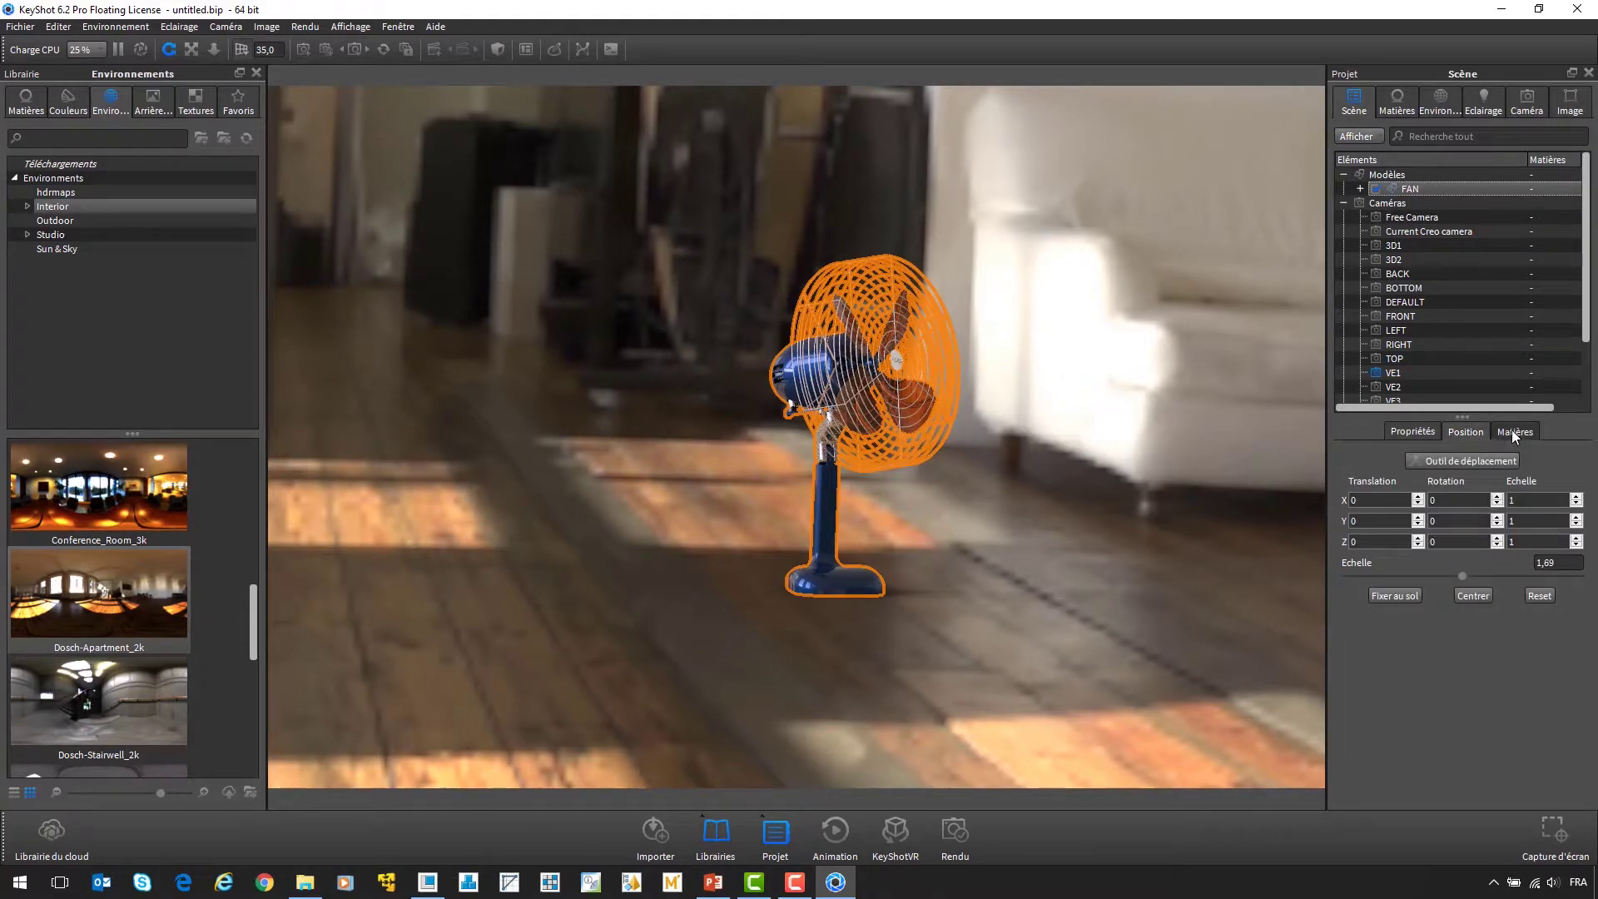
{"action": "left_click_drag", "start_coordinate": [1563, 560], "coordinate": [1544, 562]}
{"action": "key", "text": "Return"}
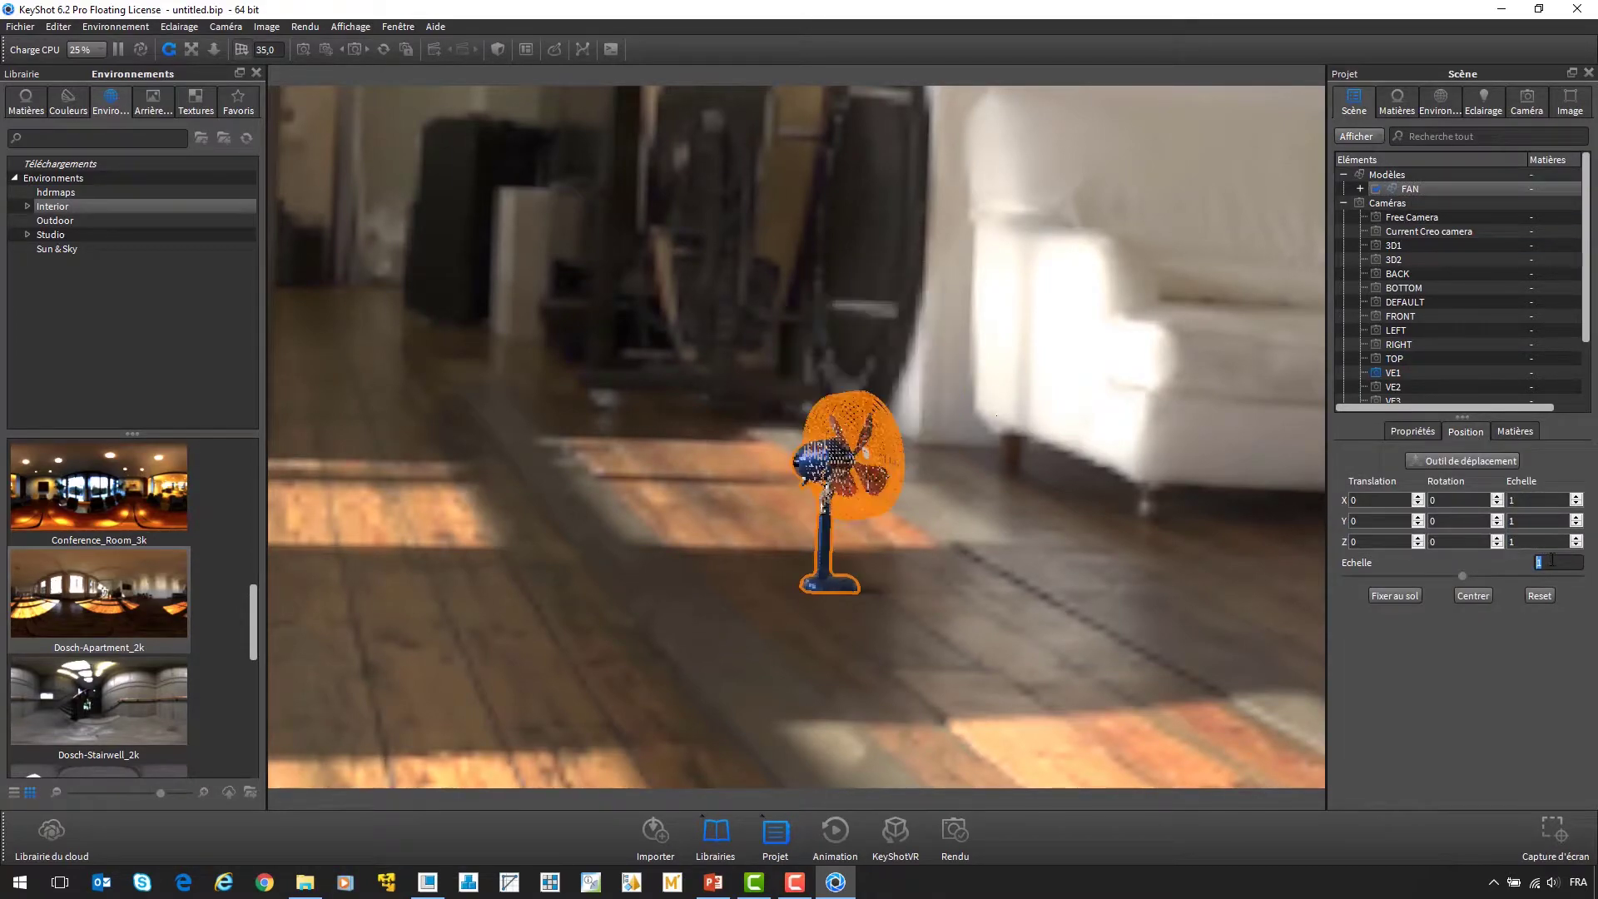
- Replace the apartment environment with the outdoor hdri-locations_forestroad_4k environment and frame the fan closely in the new setting
{"action": "left_click", "coordinate": [1142, 519]}
{"action": "left_click", "coordinate": [63, 220]}
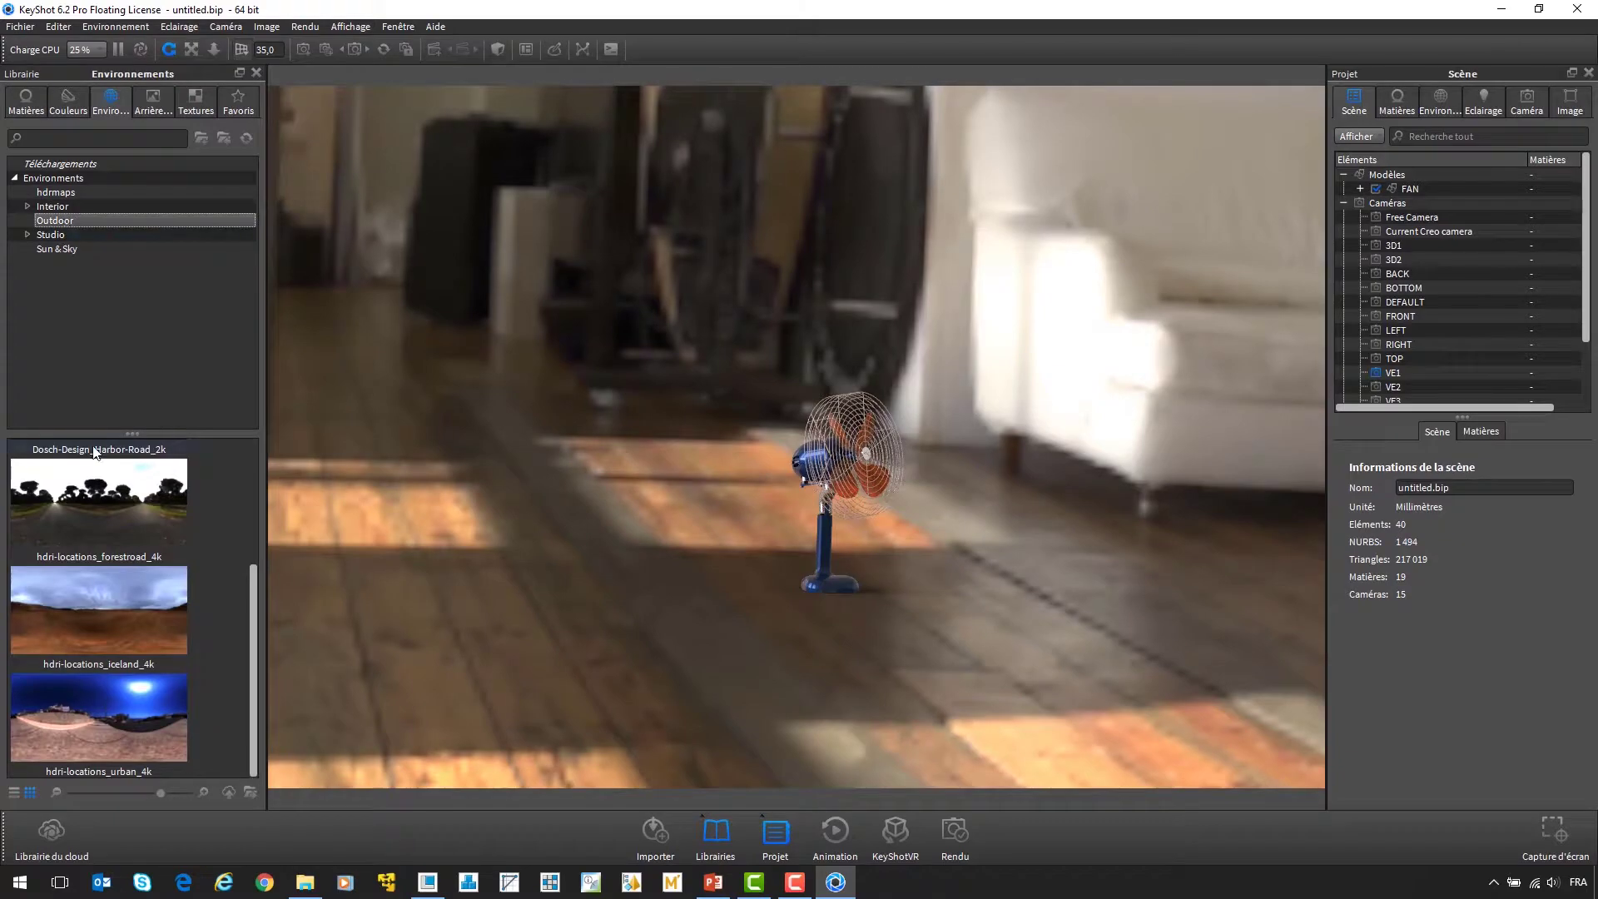
{"action": "left_click_drag", "start_coordinate": [98, 549], "coordinate": [567, 571]}
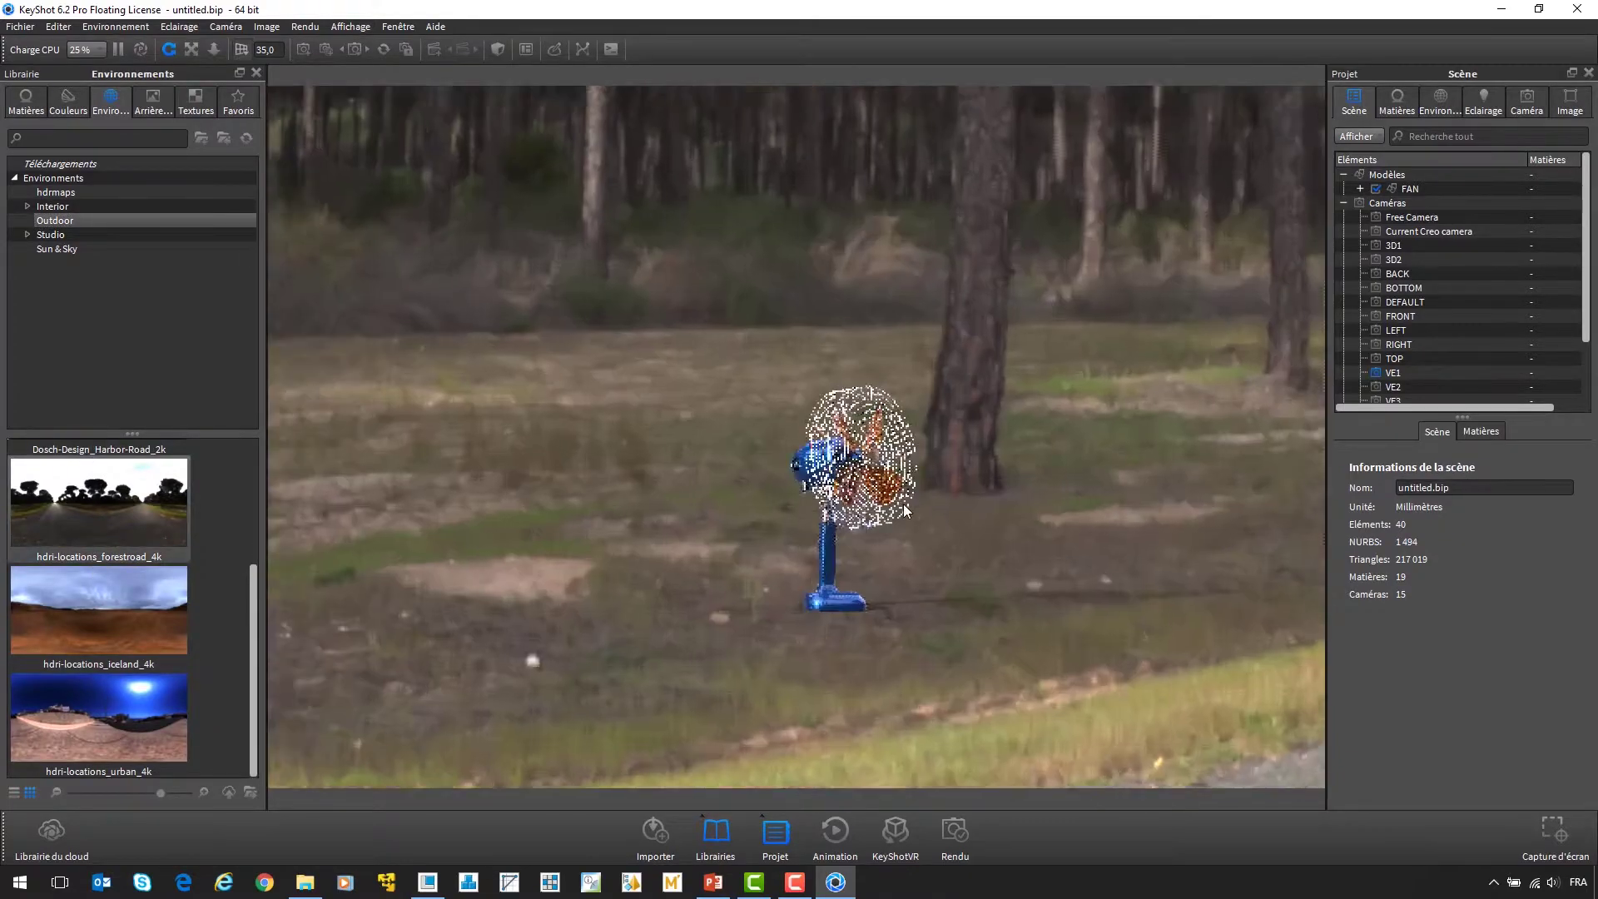
{"action": "scroll", "coordinate": [987, 599], "scroll_direction": "up", "scroll_amount": 5}
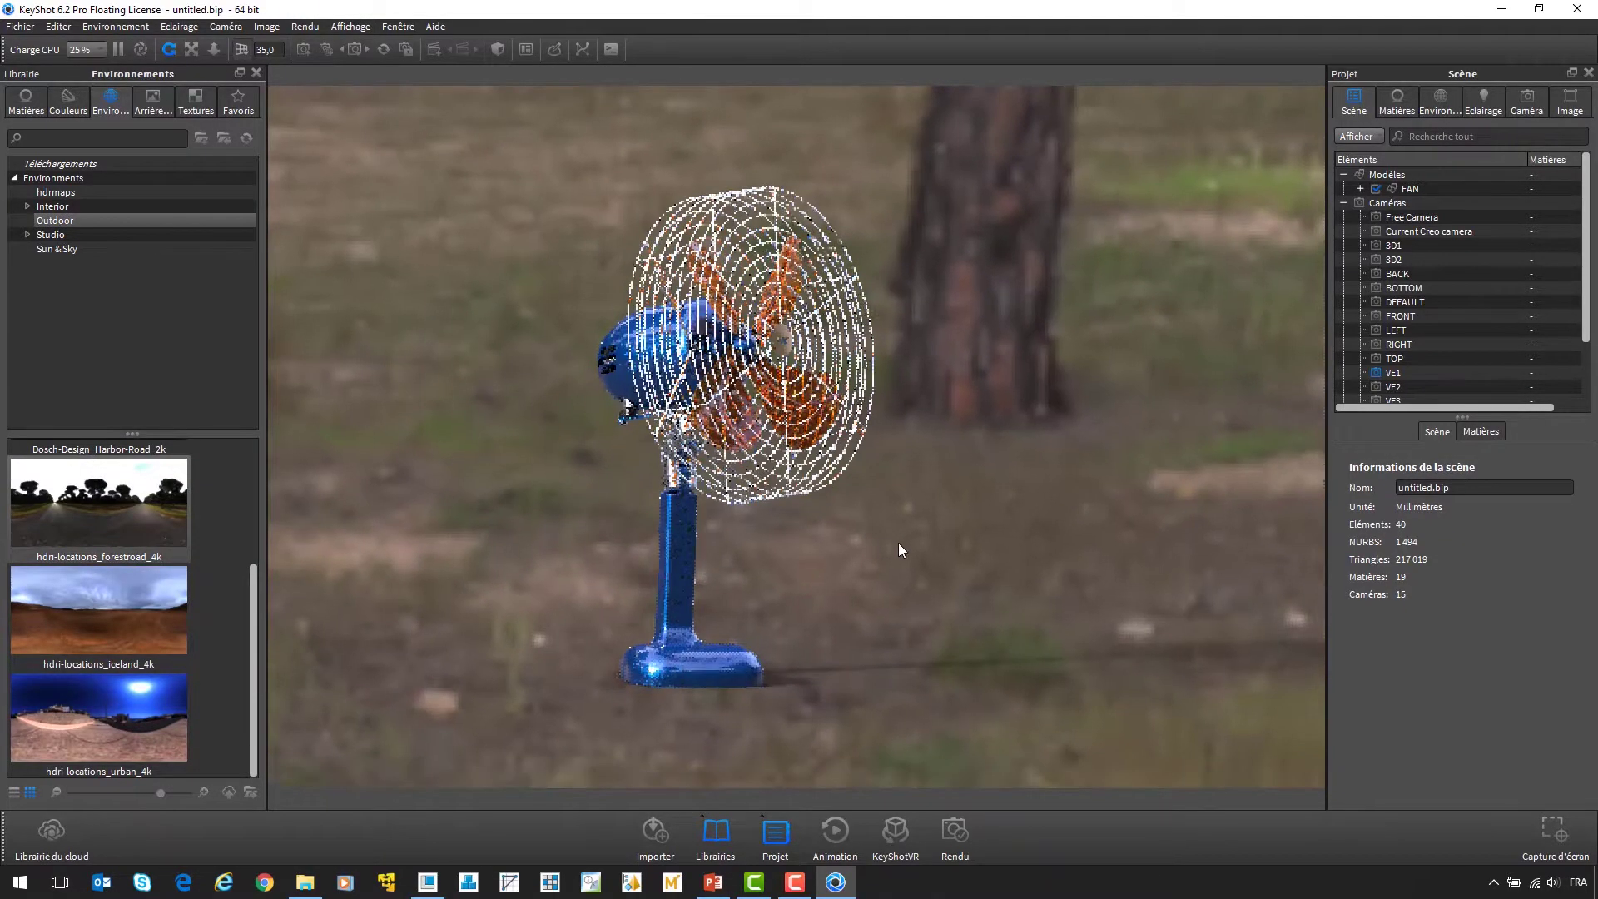
{"action": "left_click_drag", "start_coordinate": [652, 631], "coordinate": [756, 612]}
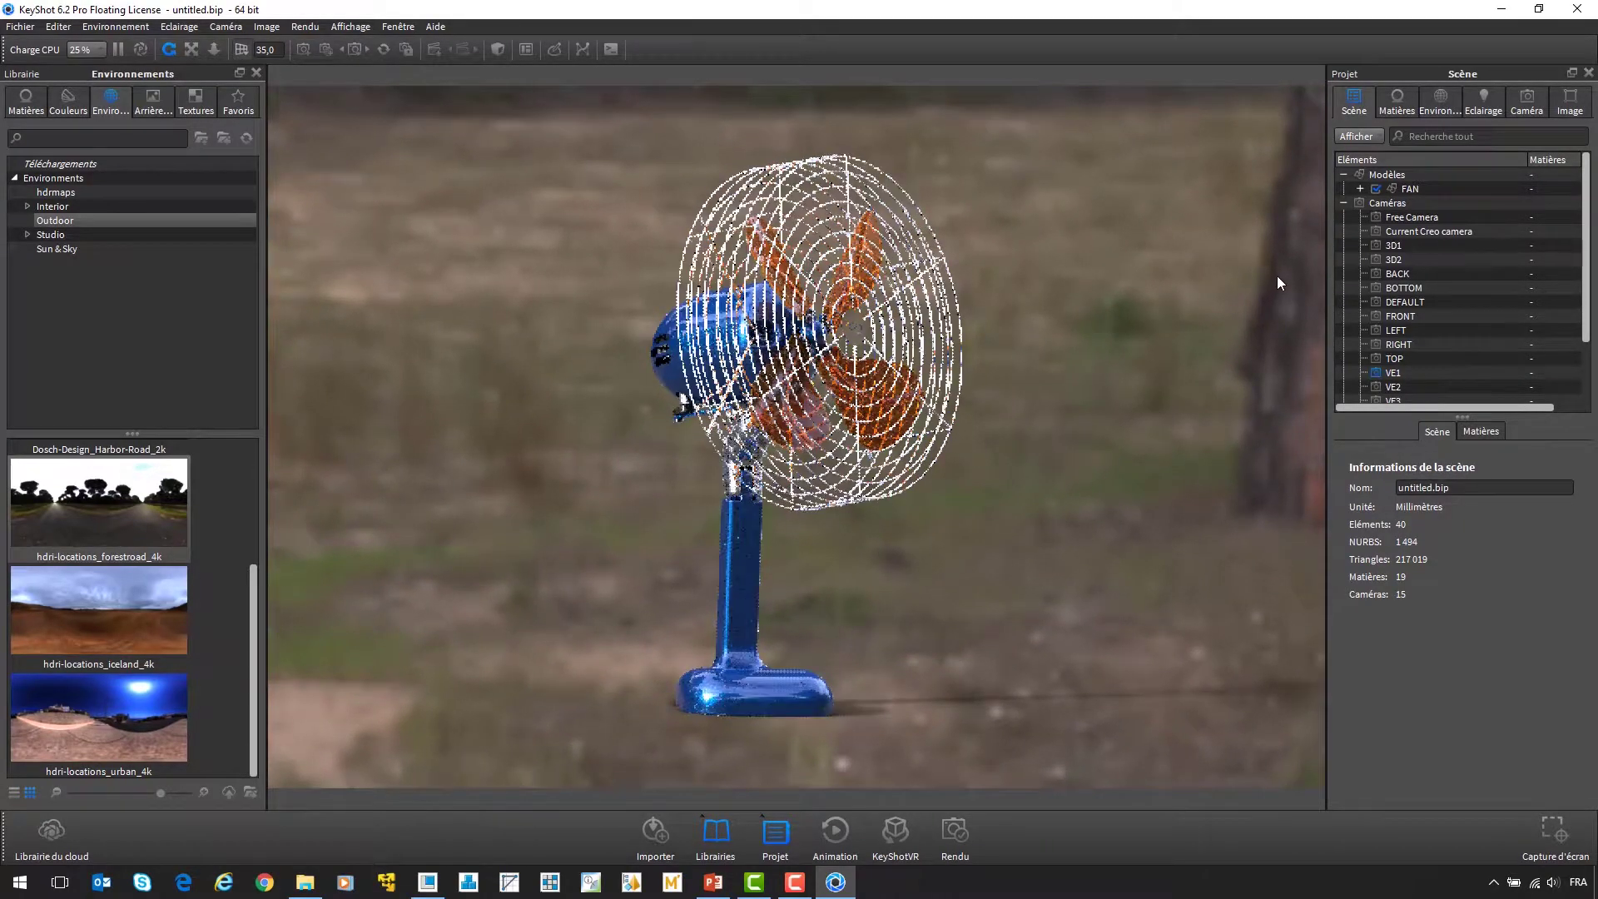
- Switch the environment background to a solid grey with a 62% value and rotate the lighting environment to 265
{"action": "left_click", "coordinate": [1438, 101]}
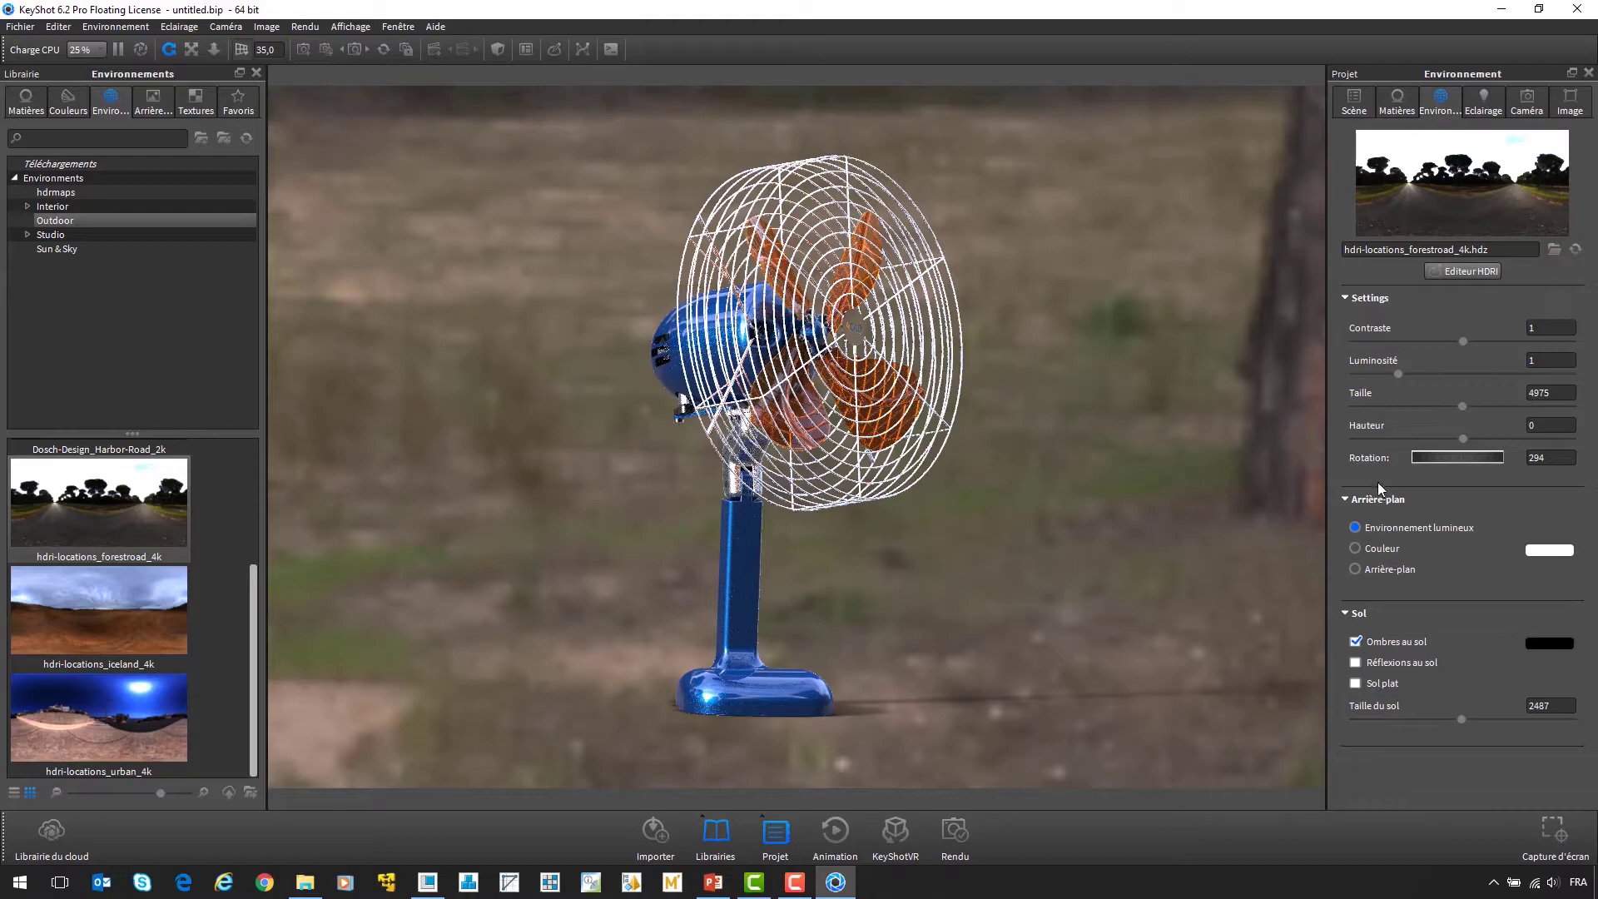
{"action": "left_click", "coordinate": [1355, 547]}
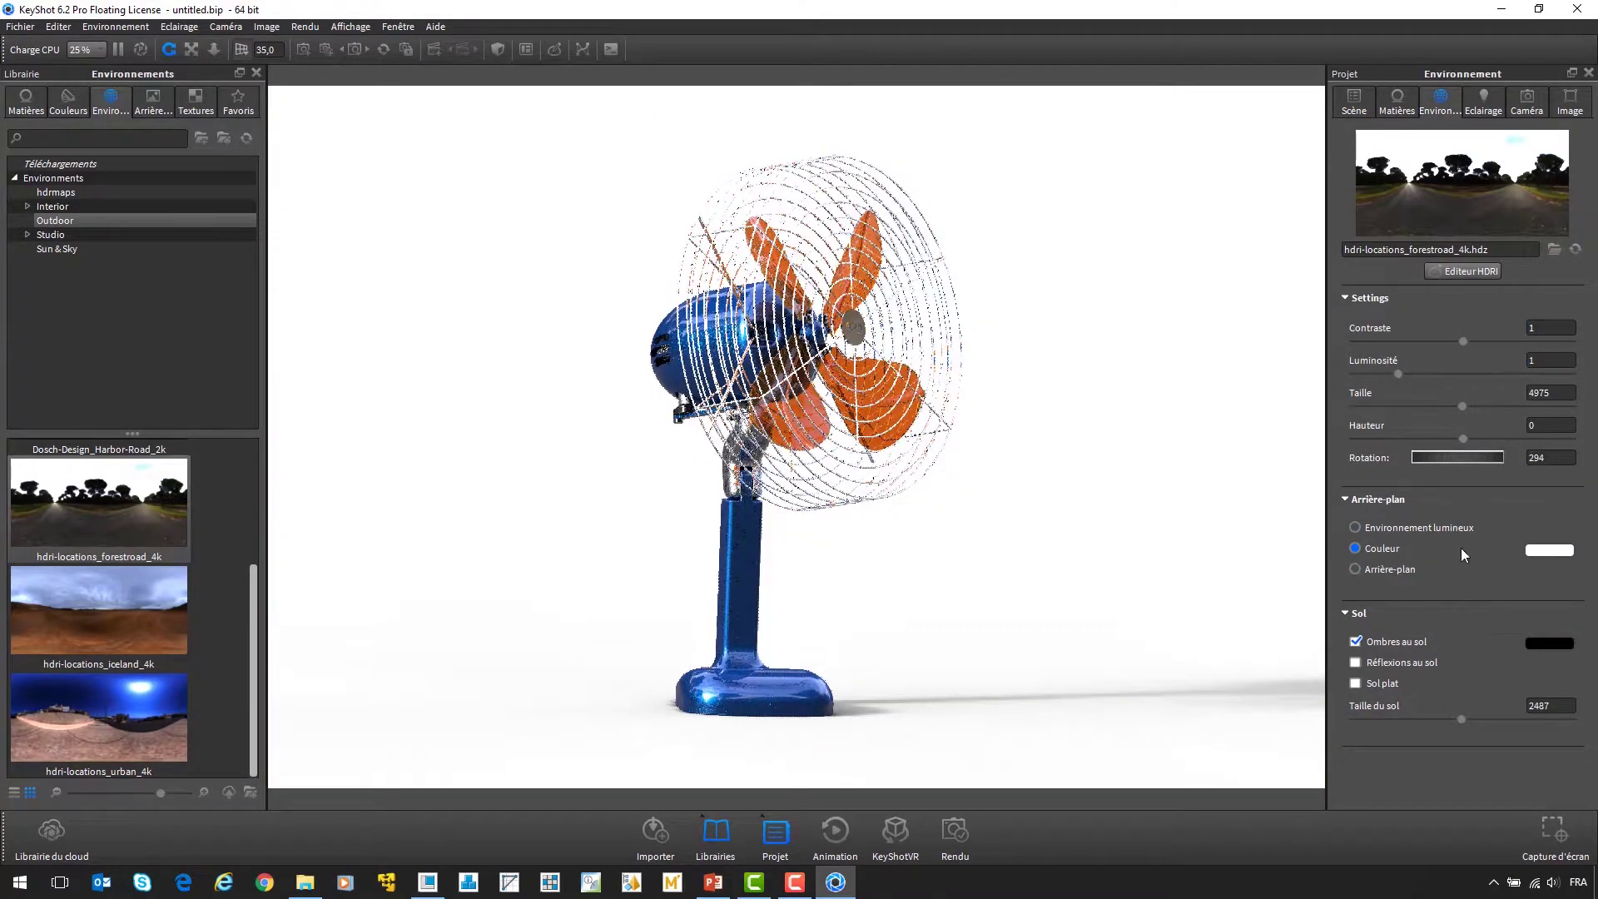
{"action": "left_click", "coordinate": [1542, 550]}
{"action": "left_click", "coordinate": [1403, 620]}
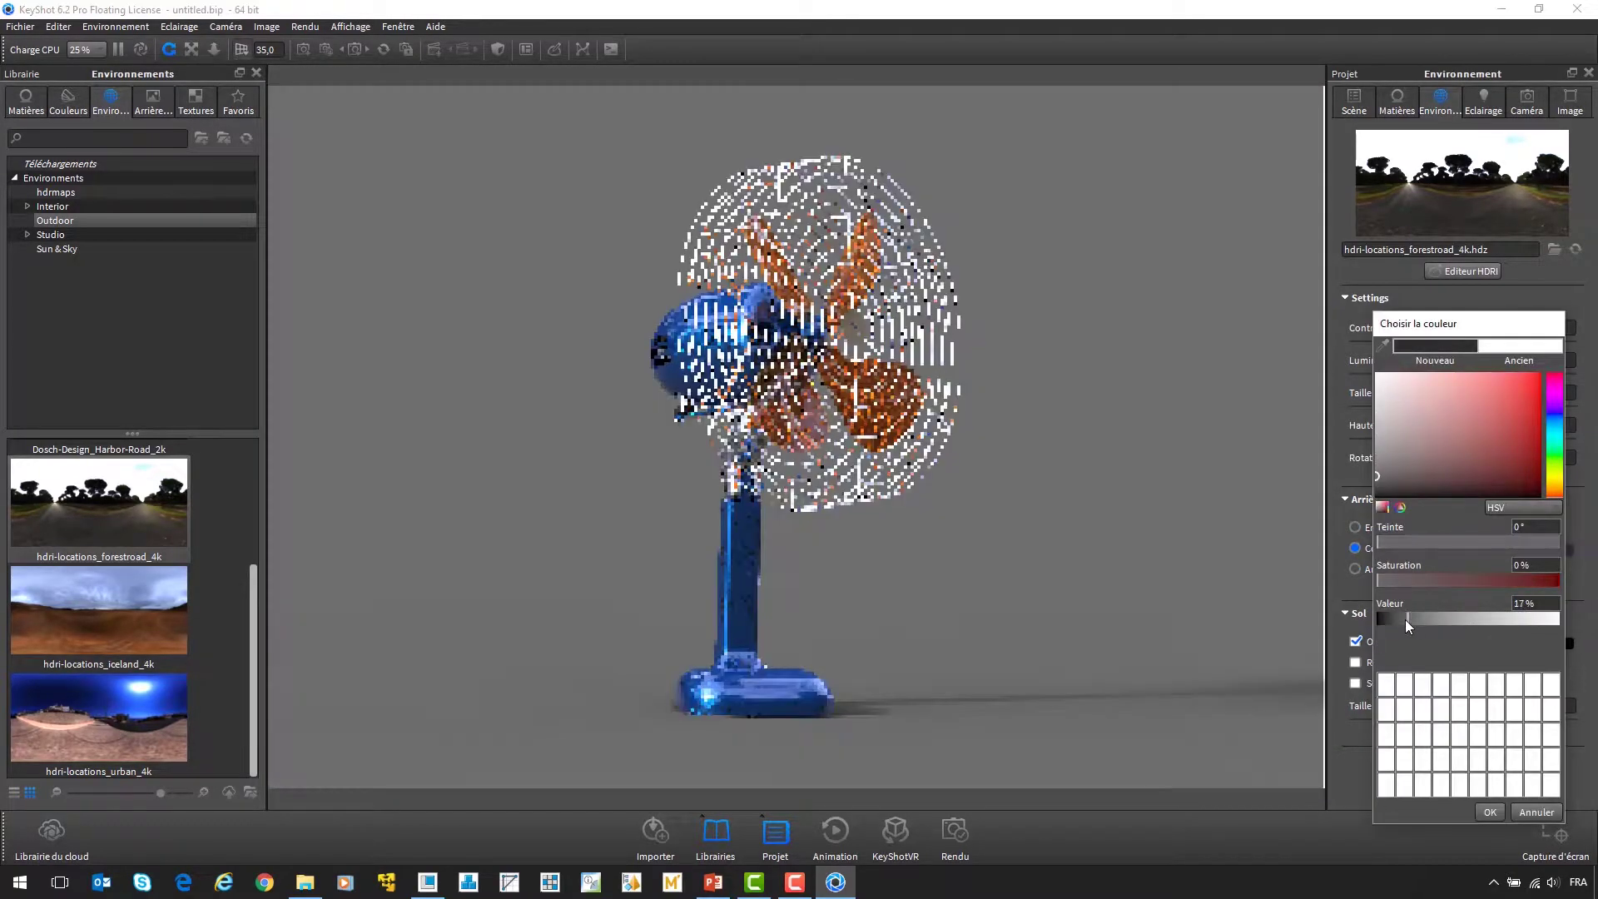
{"action": "left_click_drag", "start_coordinate": [1401, 620], "coordinate": [1489, 620]}
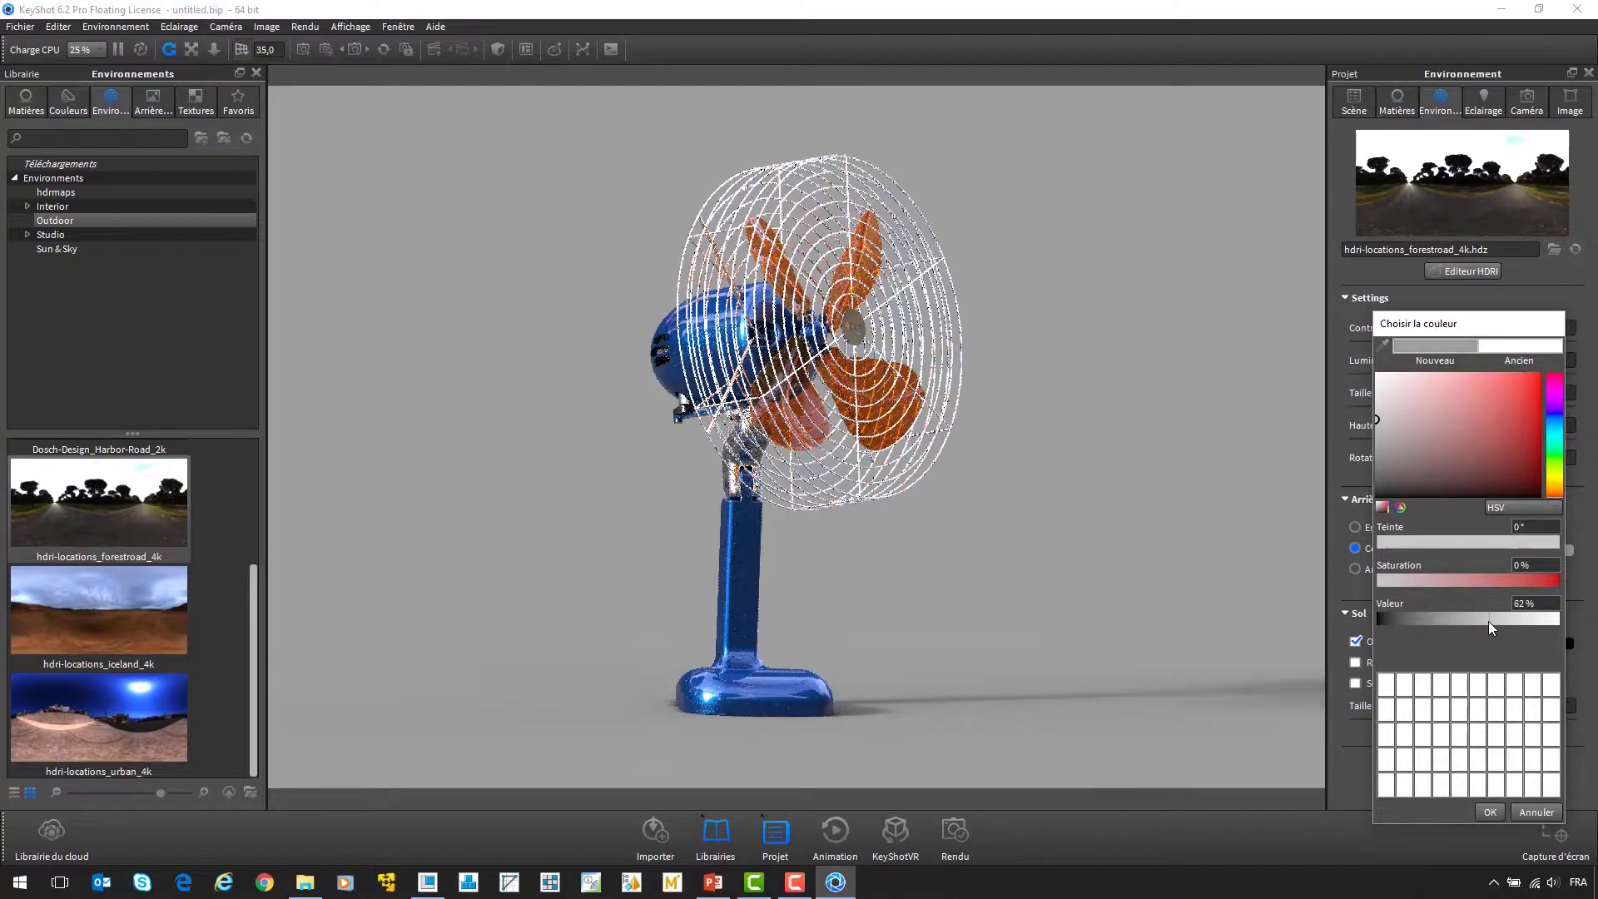
{"action": "left_click", "coordinate": [1489, 811]}
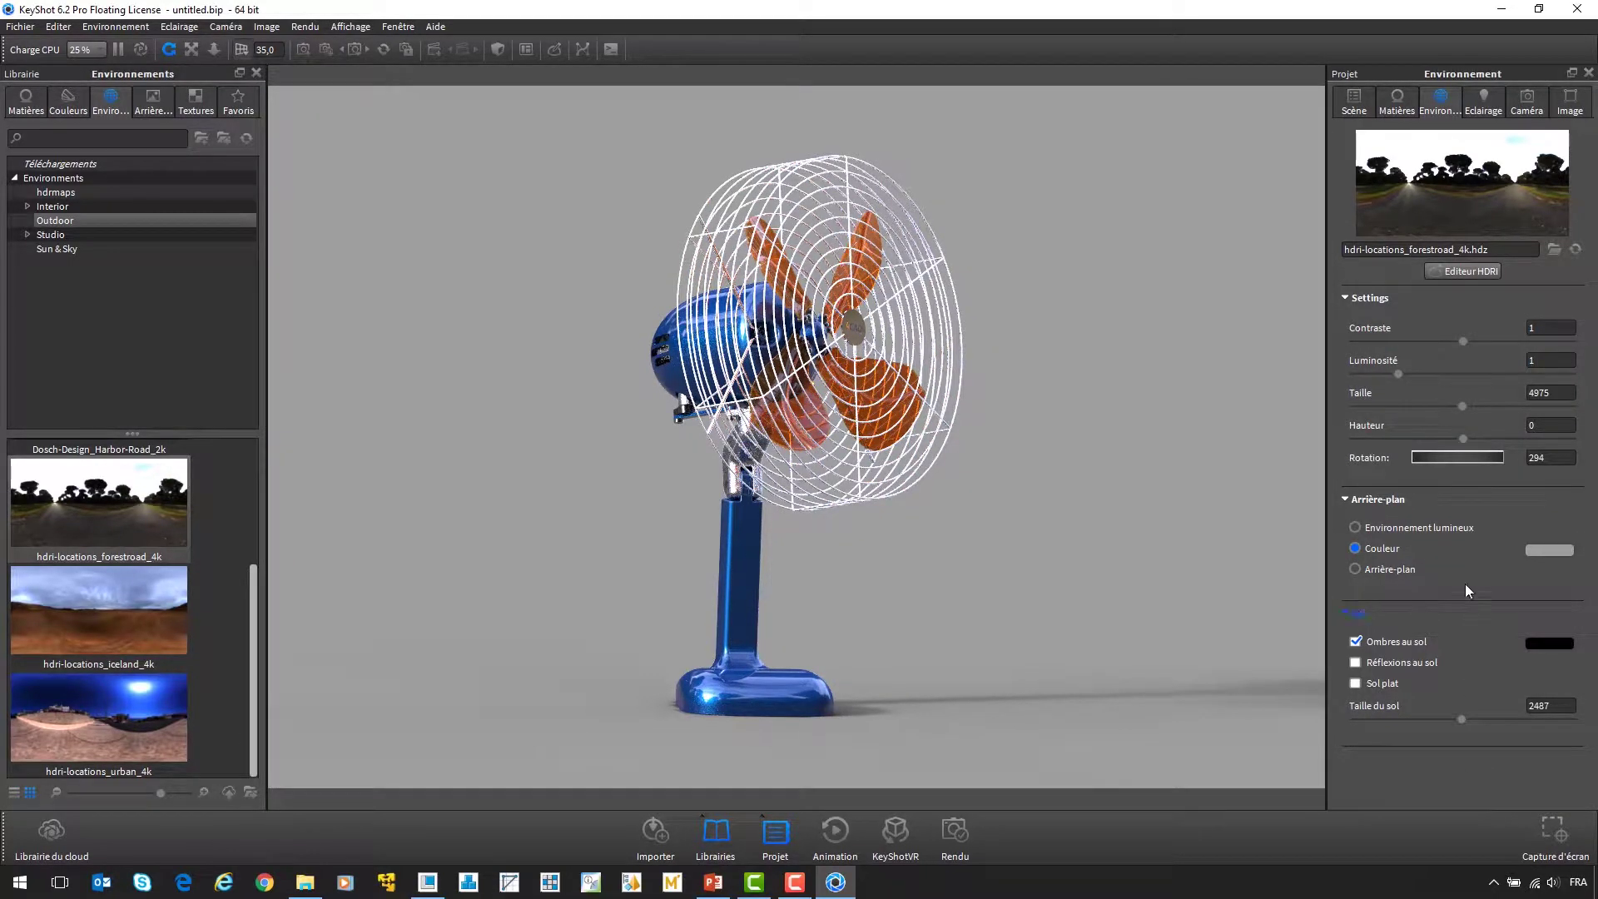
{"action": "left_click_drag", "start_coordinate": [1470, 455], "coordinate": [1430, 465]}
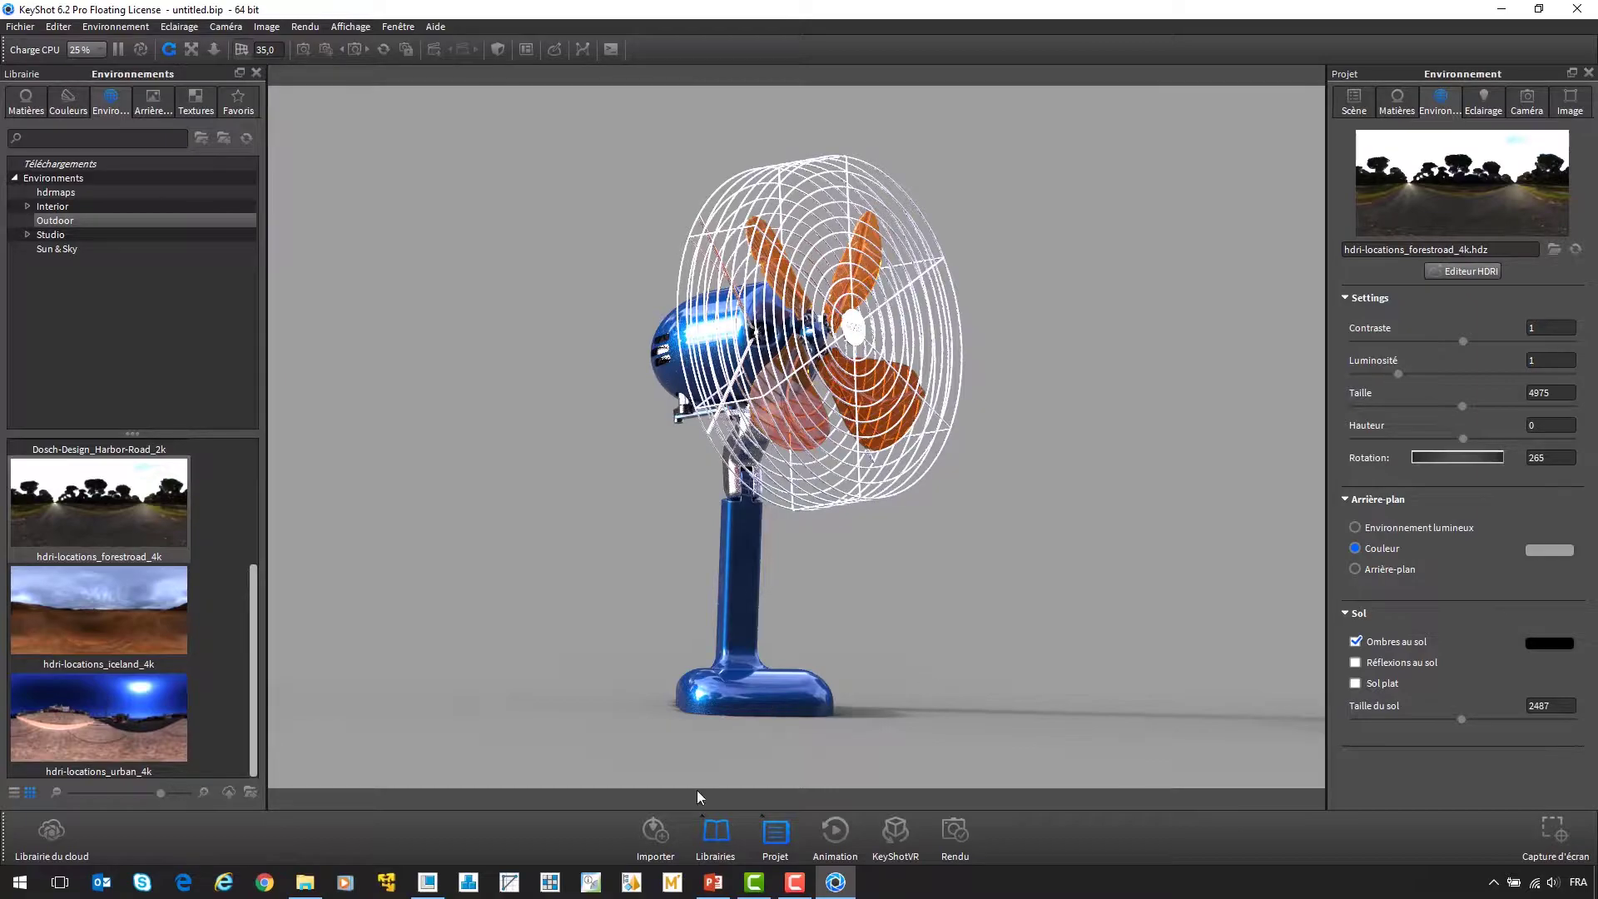
- Import the lampe_pixar.asm lamp assembly from the lampe folder into the scene
{"action": "left_click", "coordinate": [661, 827]}
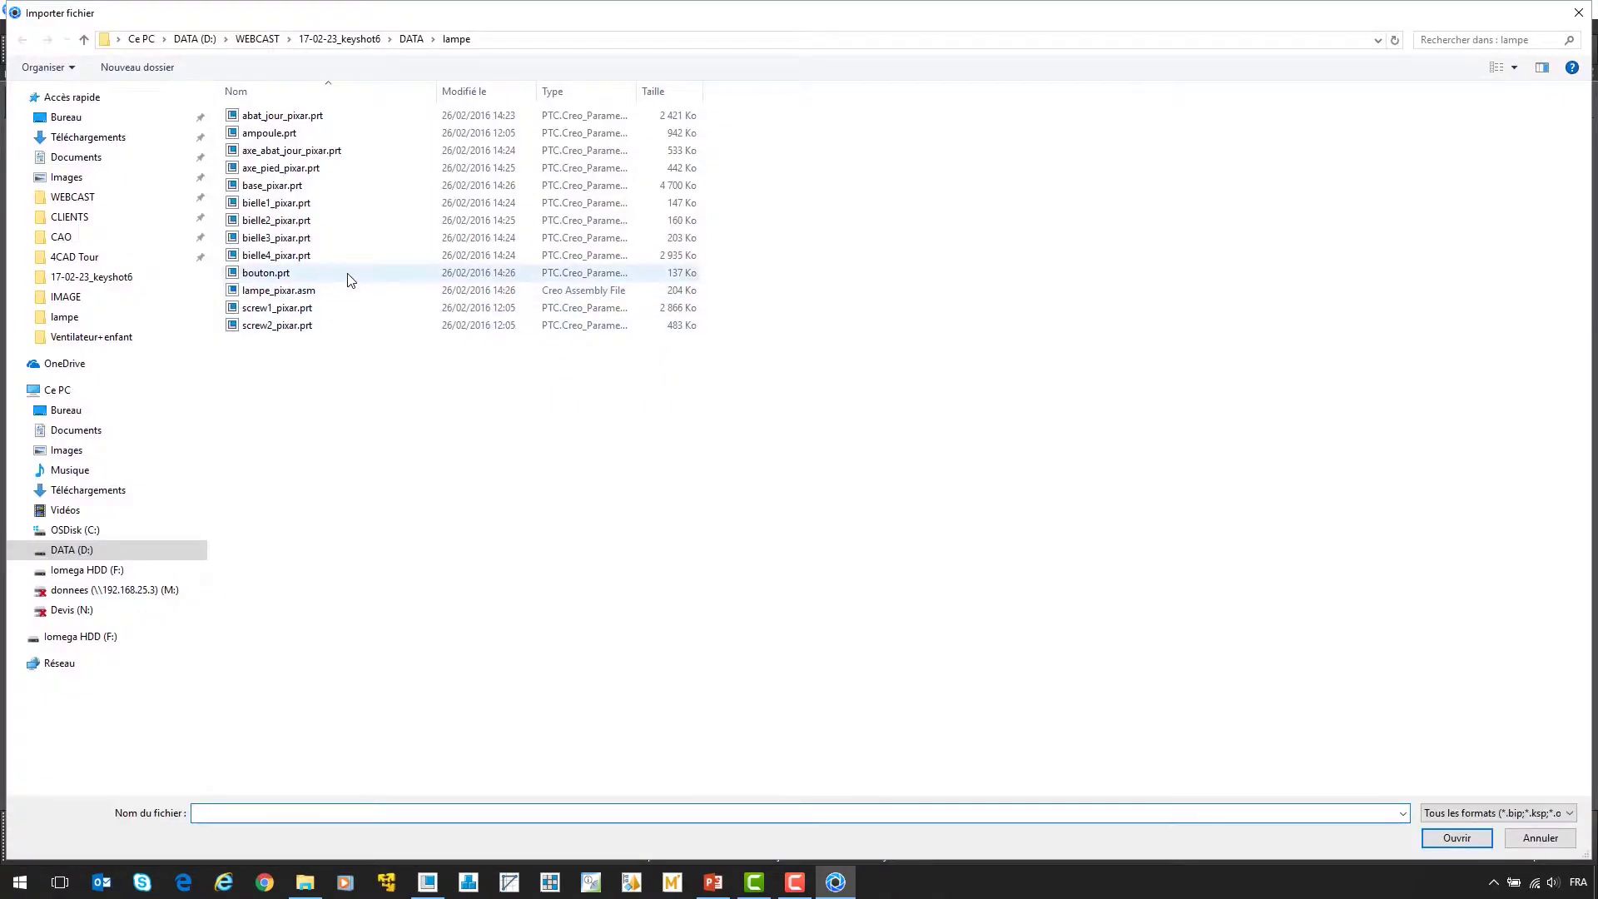
{"action": "left_click", "coordinate": [344, 292]}
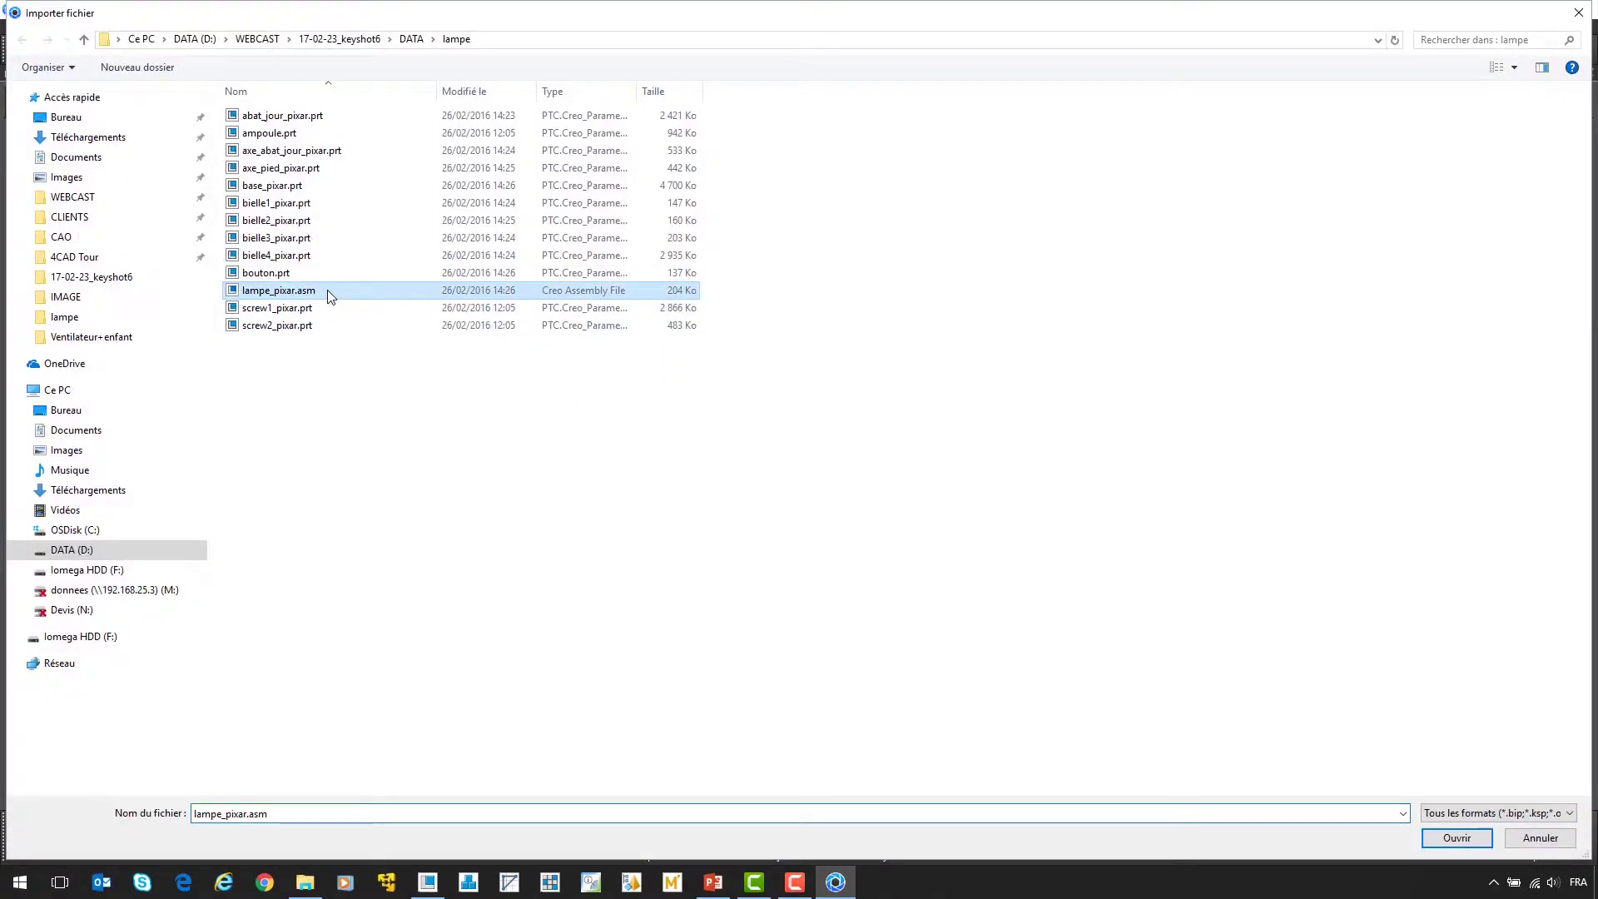
{"action": "double_click", "coordinate": [317, 289]}
{"action": "left_click", "coordinate": [868, 646]}
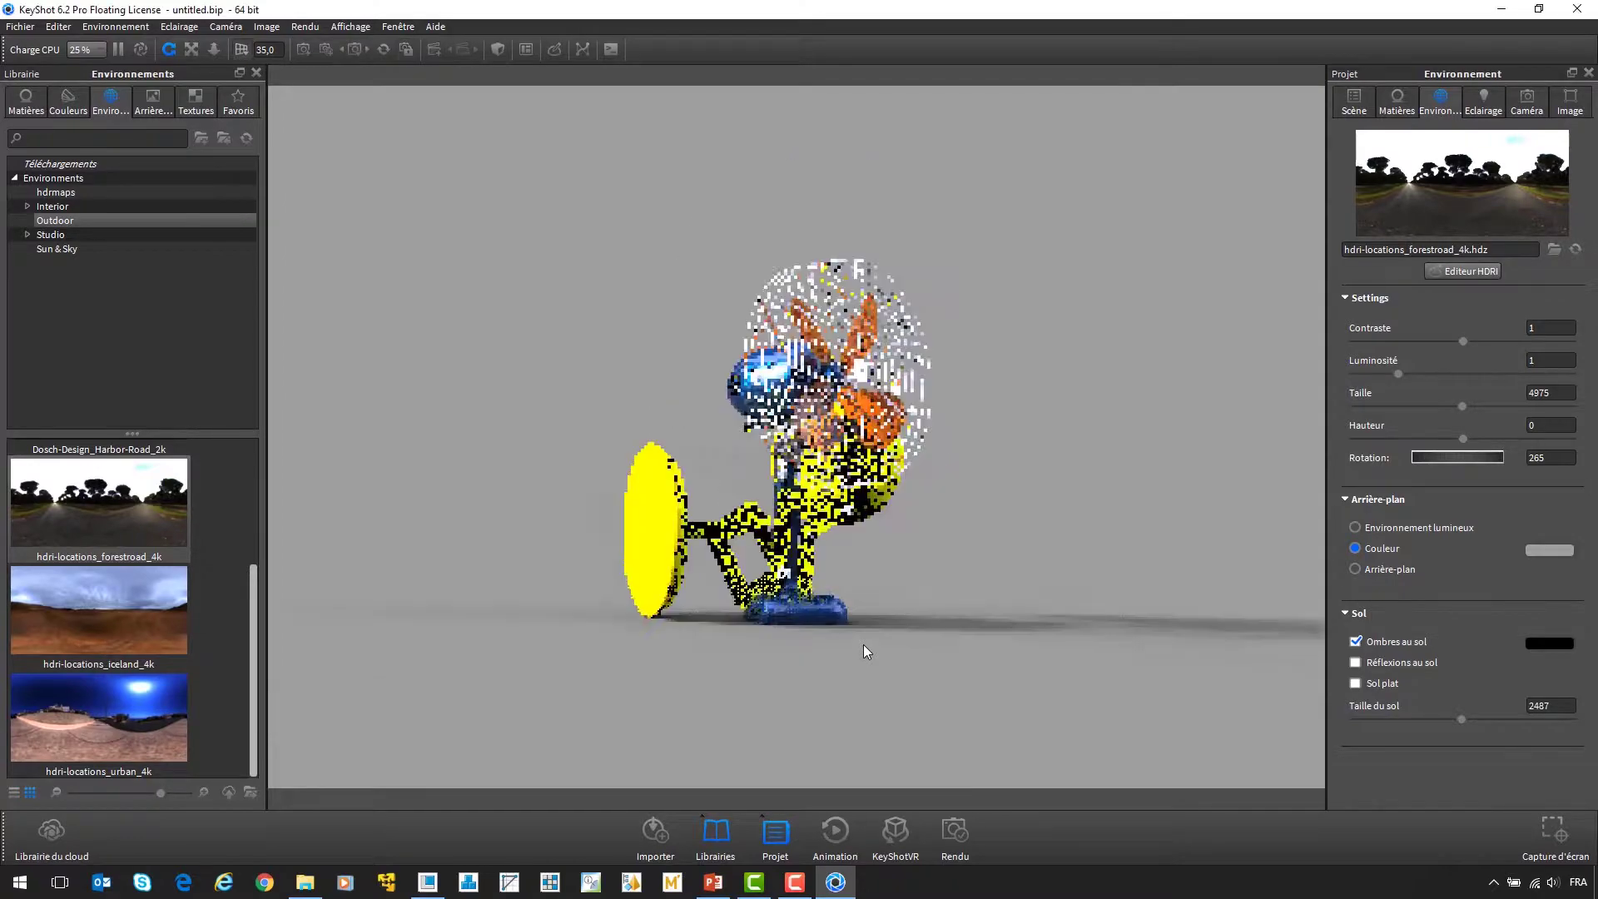
- Stand the lampe_pixar model upright by setting its X rotation to 0, and snap it to the ground
{"action": "left_click", "coordinate": [1354, 99]}
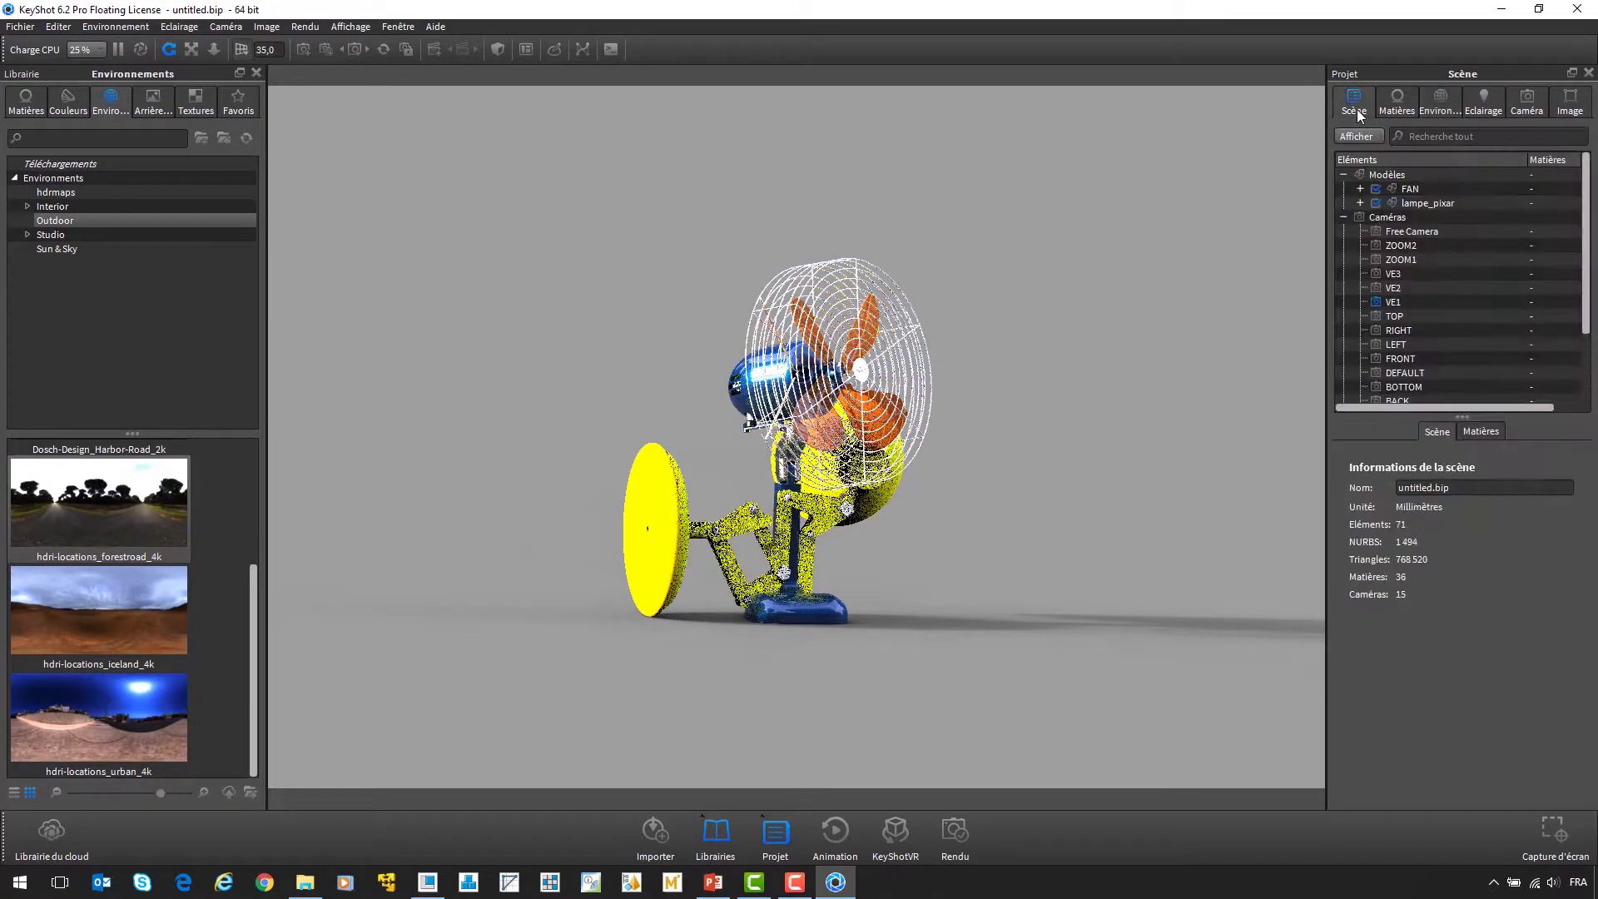
{"action": "left_click", "coordinate": [1425, 203]}
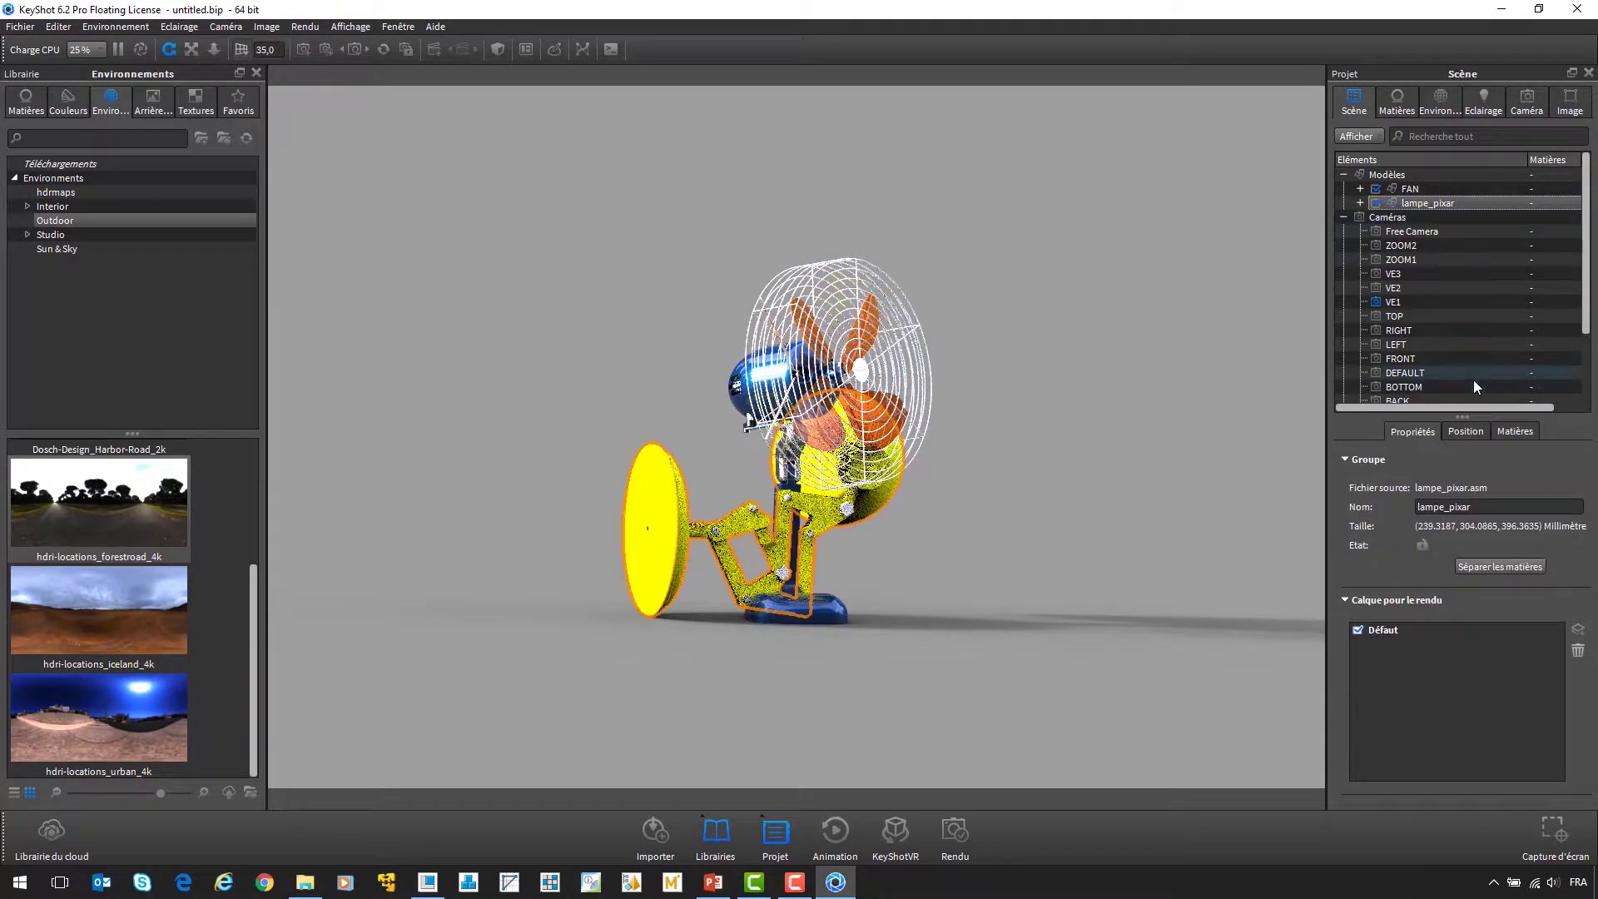
{"action": "left_click", "coordinate": [1467, 431]}
{"action": "left_click_drag", "start_coordinate": [1452, 499], "coordinate": [1419, 499]}
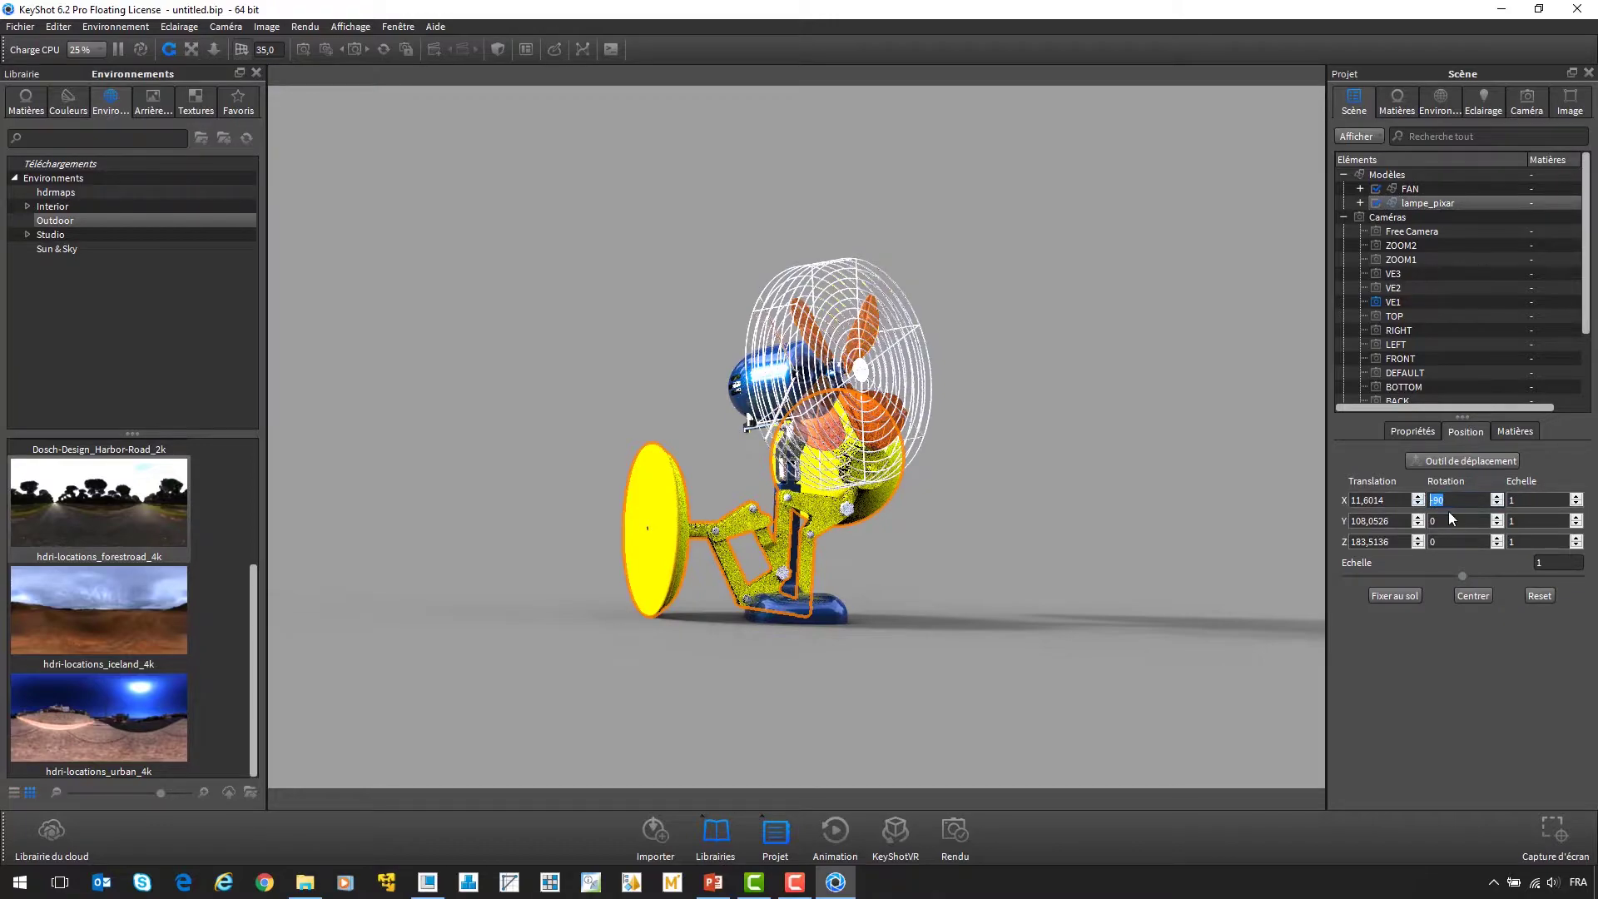
{"action": "type", "text": "0"}
{"action": "key", "text": "Return"}
{"action": "left_click", "coordinate": [1406, 598]}
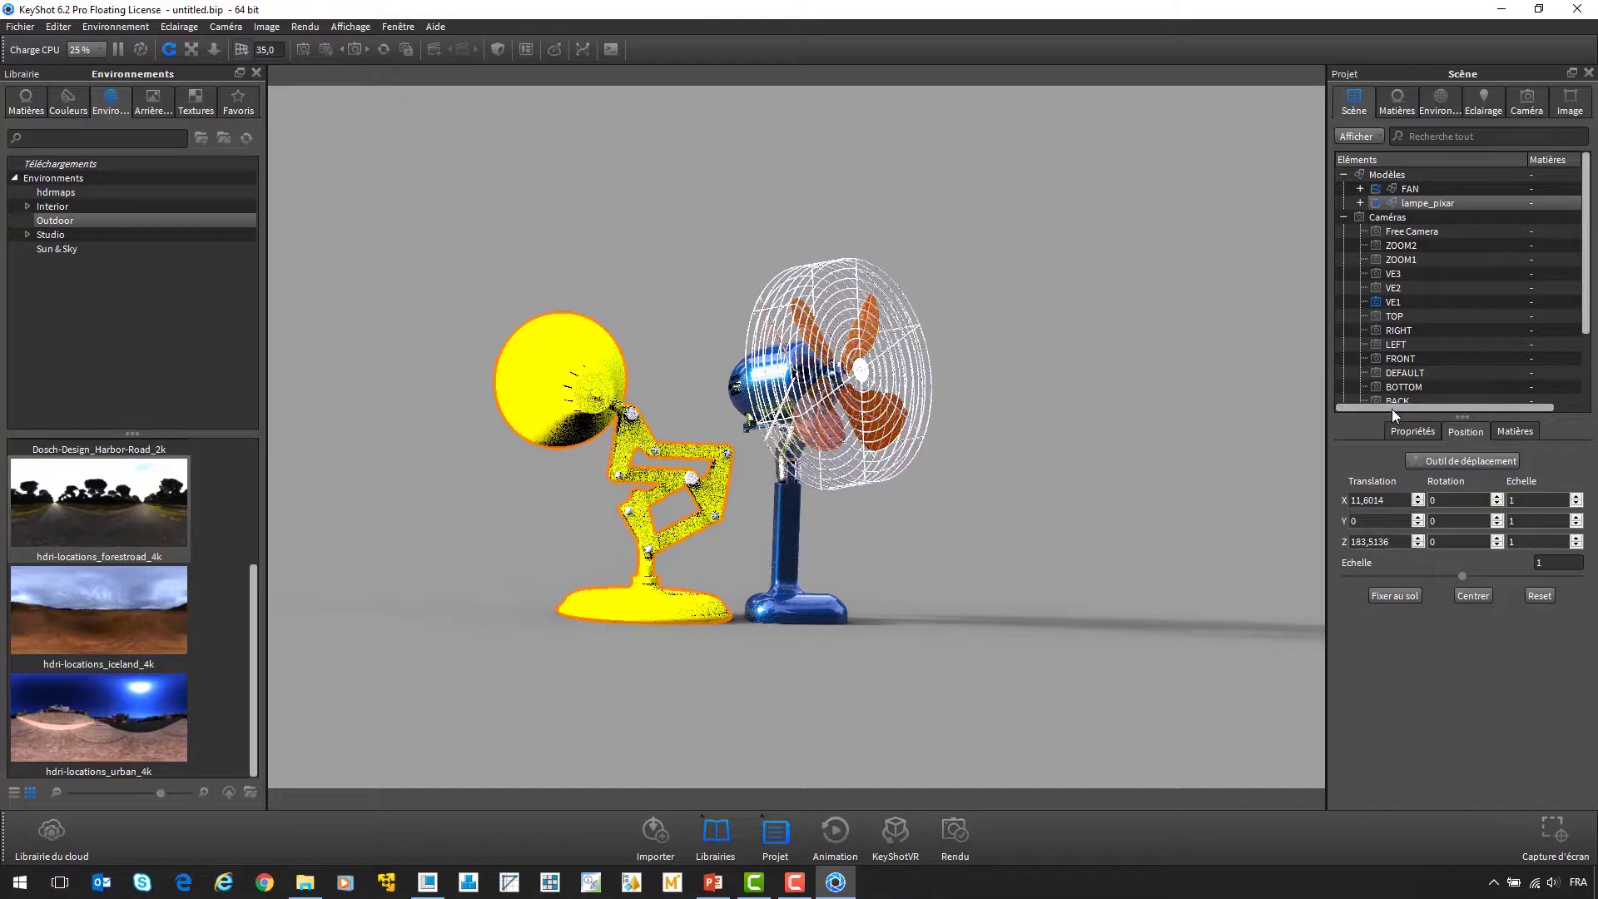
- From the TOP camera, move the lamp clear of the fan and turn it to about -48.5° around Y
{"action": "double_click", "coordinate": [1402, 318]}
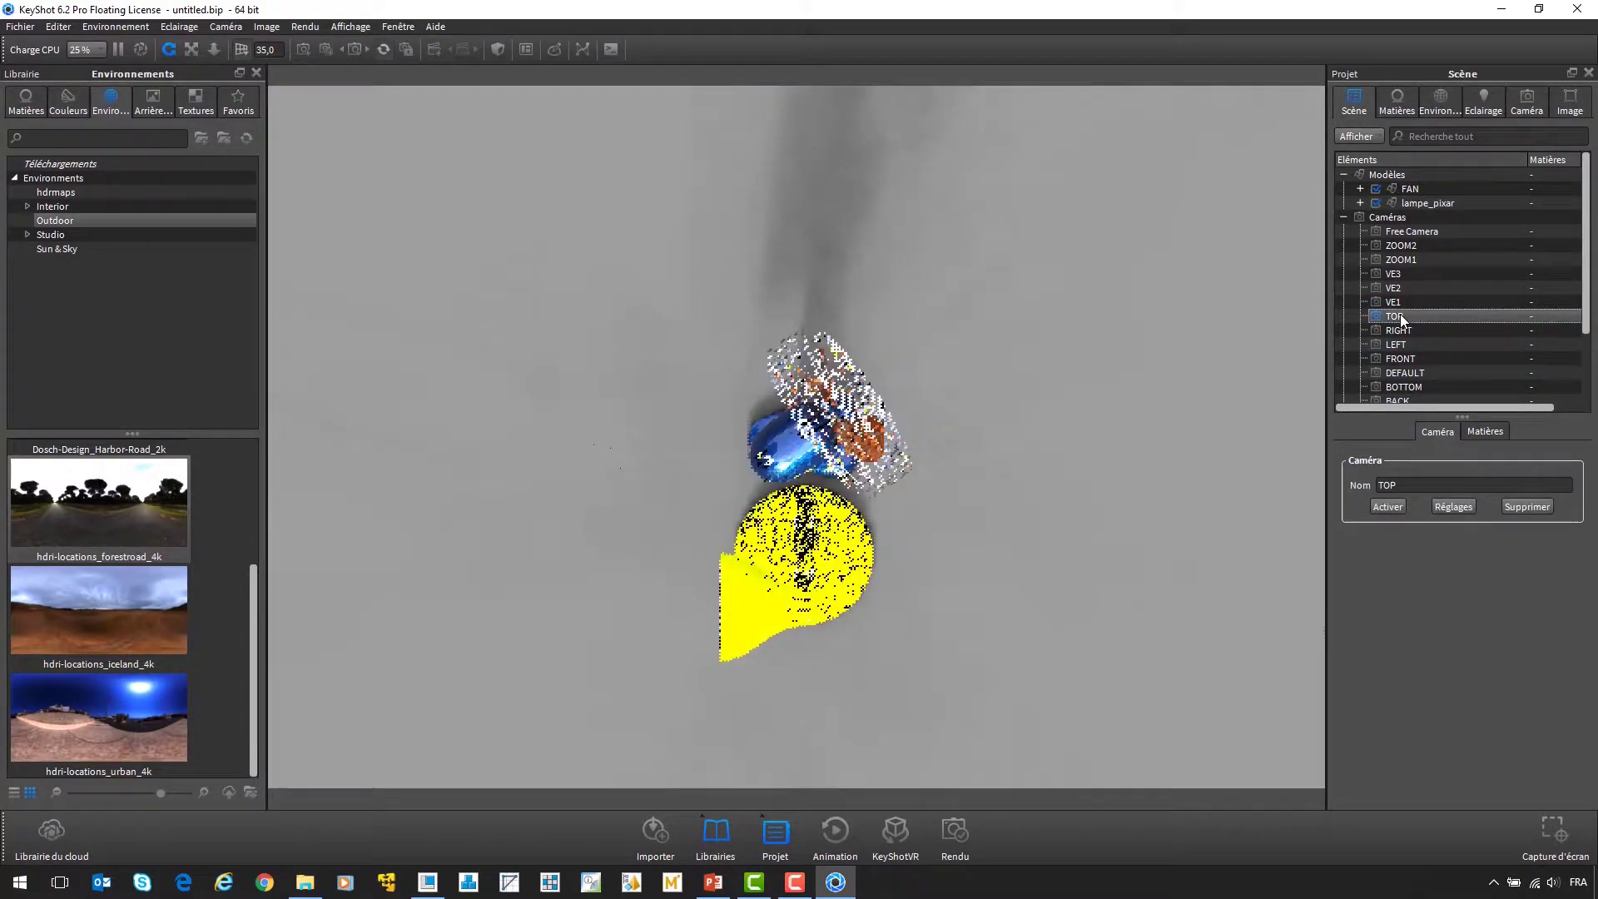
{"action": "left_click", "coordinate": [1415, 203]}
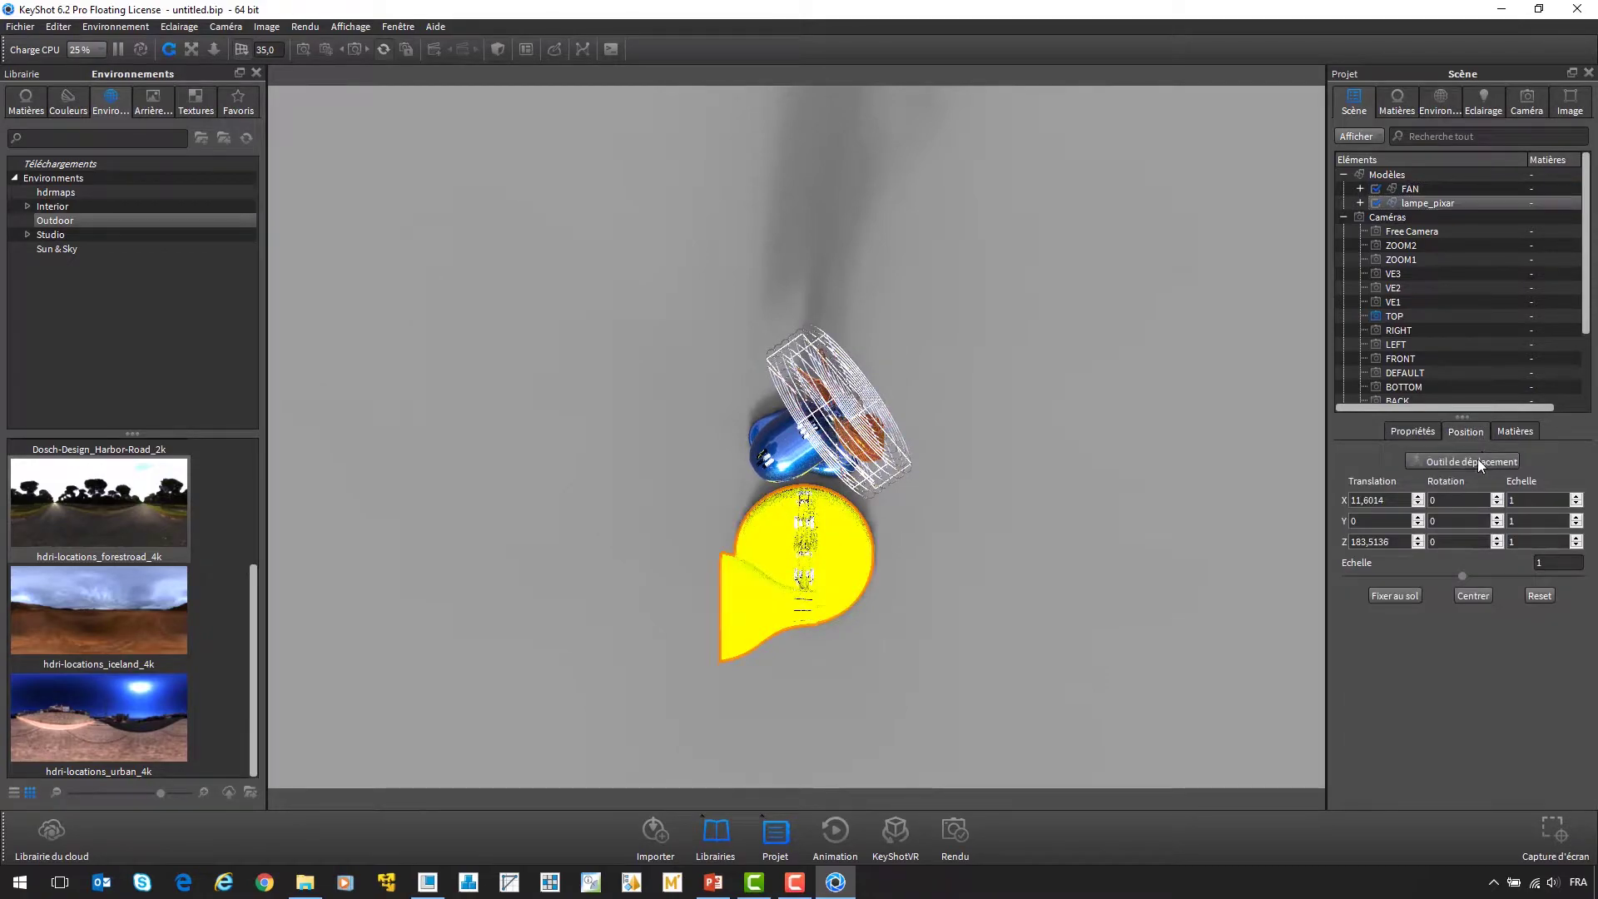
{"action": "left_click", "coordinate": [1478, 462]}
{"action": "left_click_drag", "start_coordinate": [918, 581], "coordinate": [1107, 586]}
{"action": "left_click_drag", "start_coordinate": [986, 709], "coordinate": [986, 733]}
{"action": "left_click_drag", "start_coordinate": [1075, 656], "coordinate": [1002, 711]}
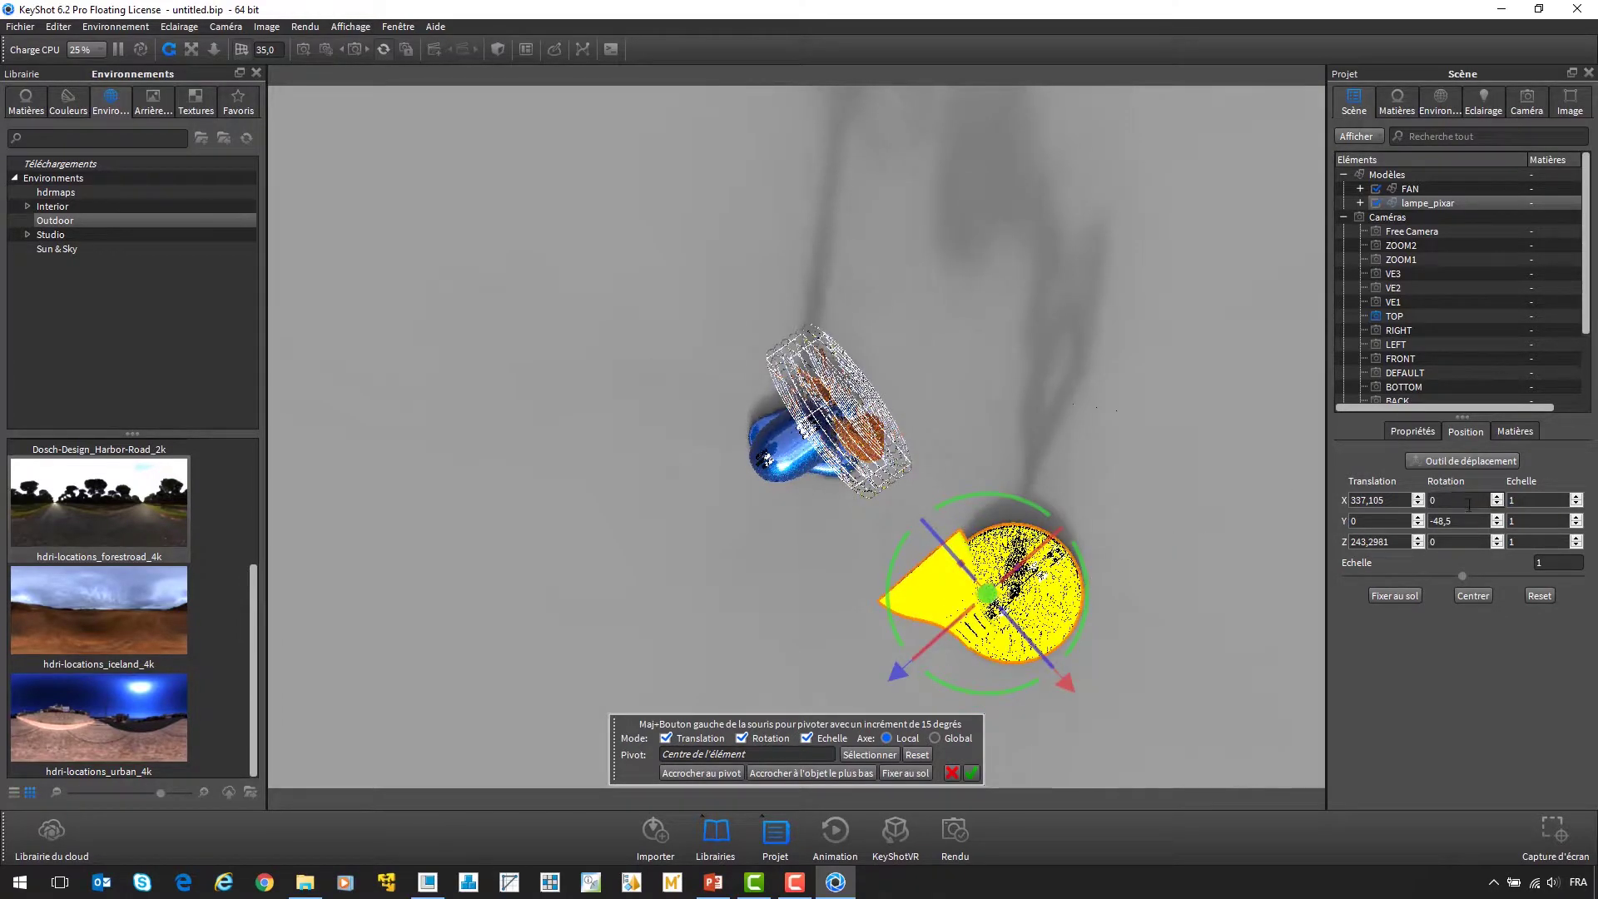
- Return to the VE1 camera, reduce the lamp's overall scale to about 0.874, and accept its placement
{"action": "left_click", "coordinate": [1536, 563]}
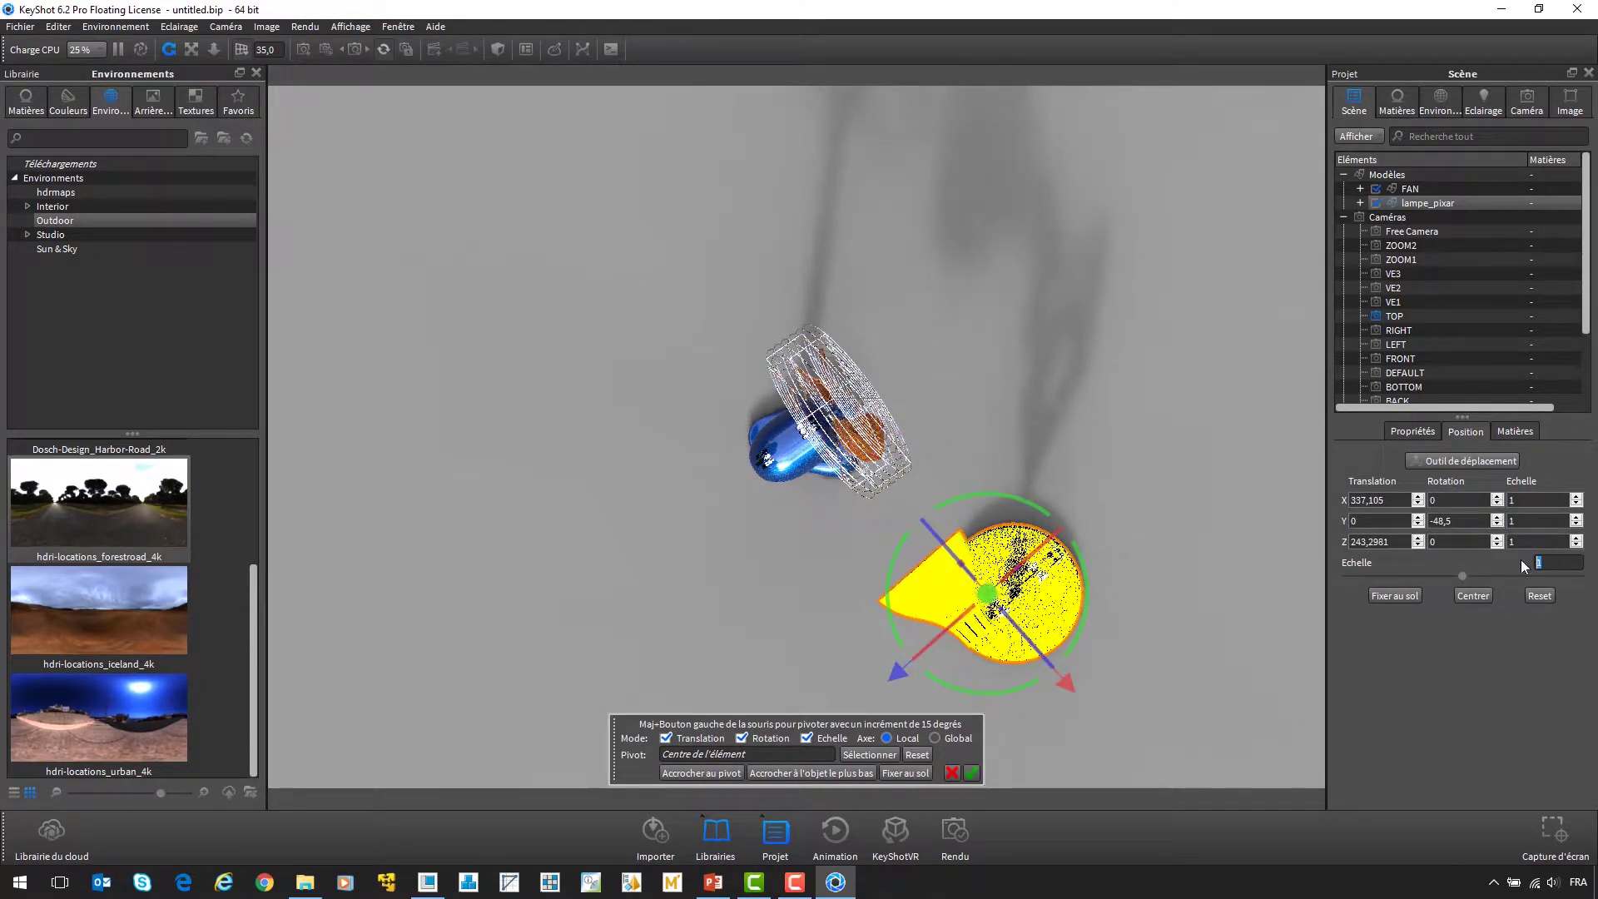
{"action": "left_click", "coordinate": [1415, 302]}
{"action": "left_click", "coordinate": [1425, 204]}
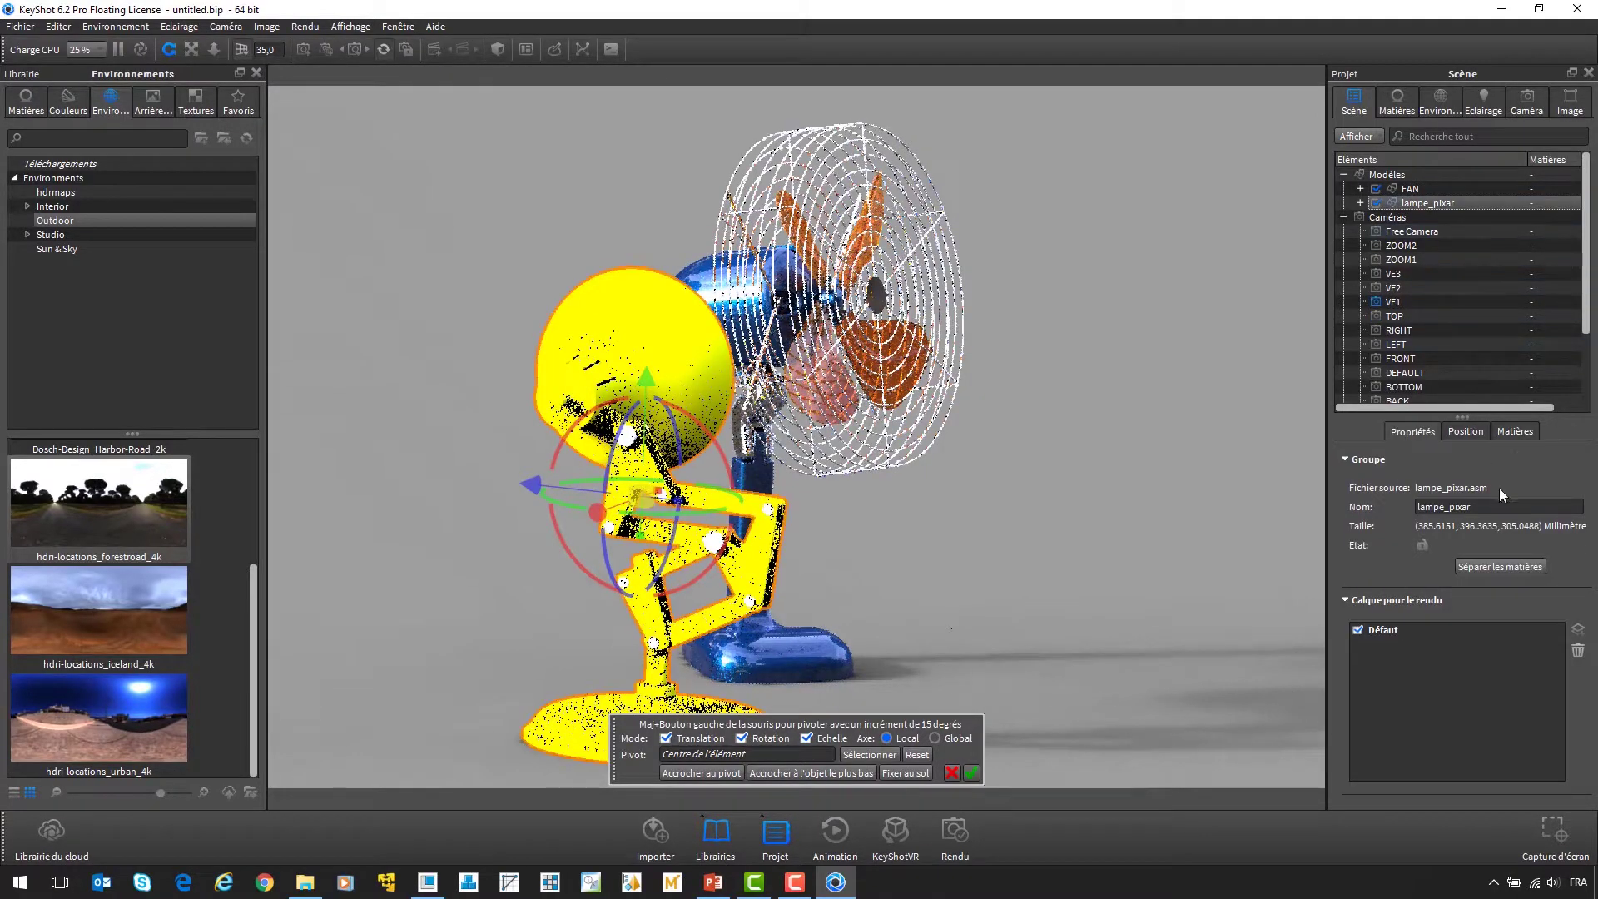
{"action": "left_click", "coordinate": [1465, 431]}
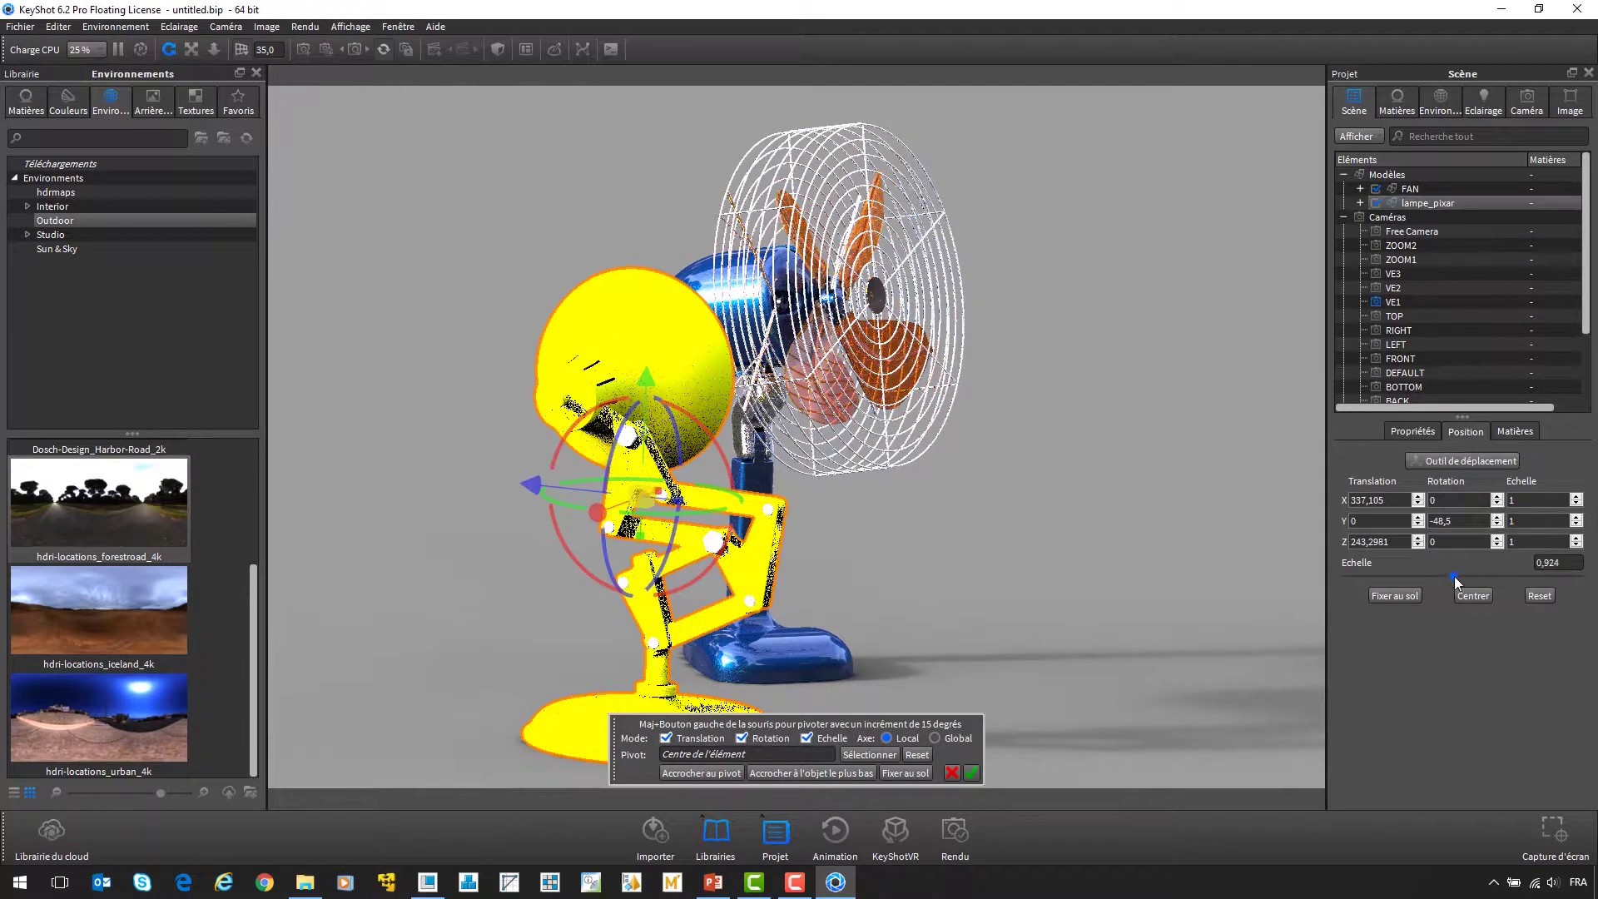
{"action": "left_click_drag", "start_coordinate": [1455, 582], "coordinate": [1449, 582]}
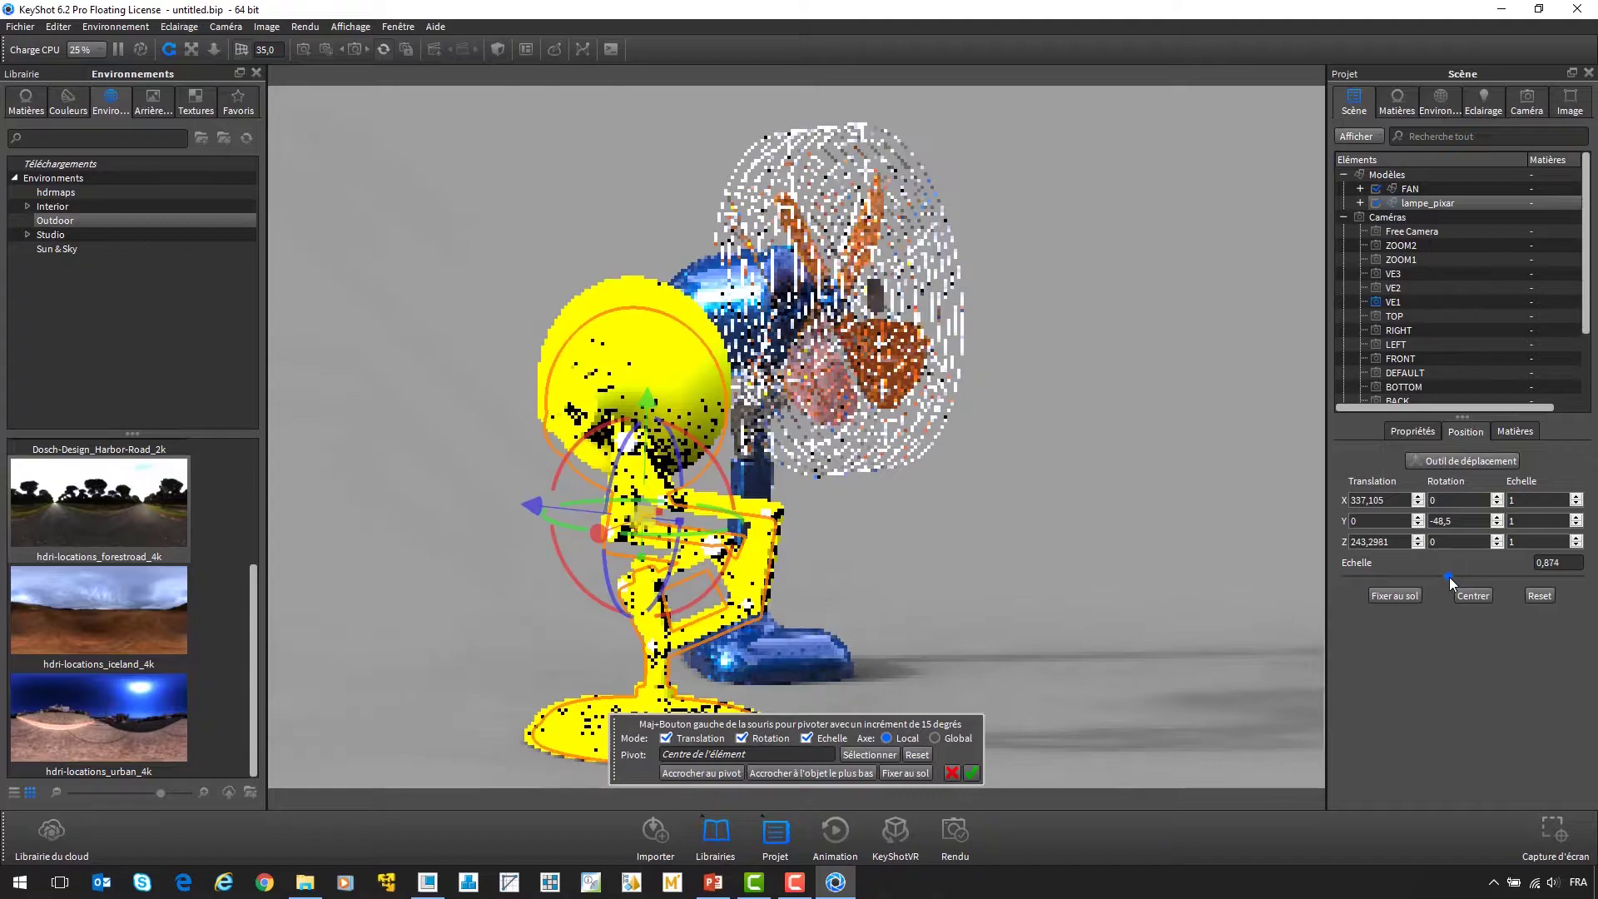
{"action": "left_click", "coordinate": [972, 772]}
{"action": "left_click", "coordinate": [1022, 652]}
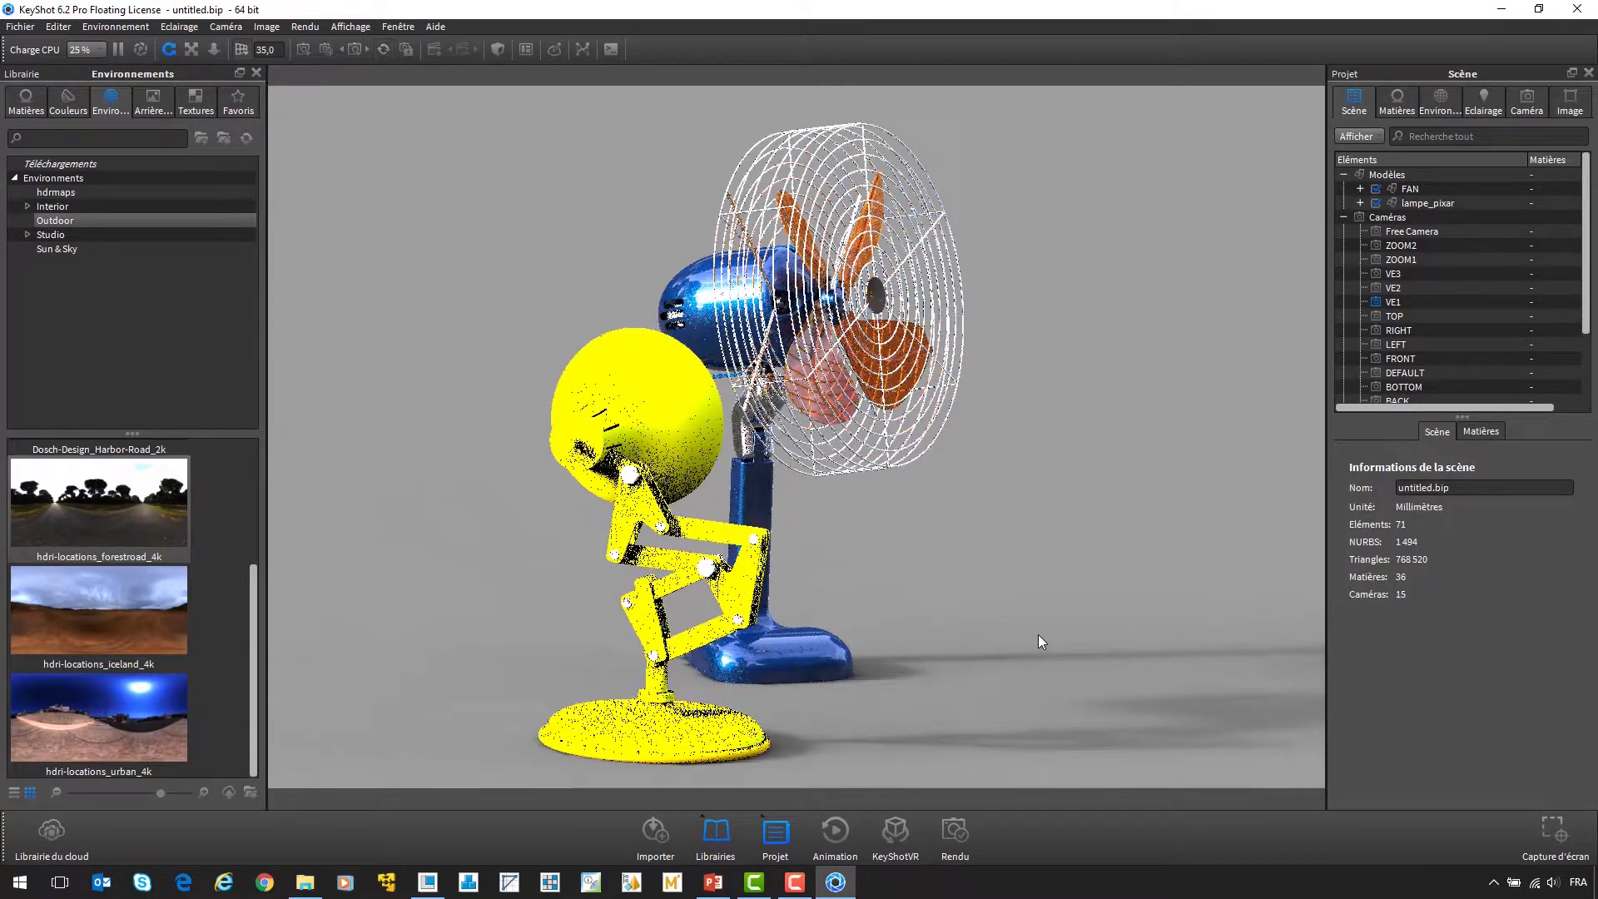
- Apply yellow gloss paint to the lamp's shade and base, and white gloss paint to the base's lower rim
{"action": "left_click_drag", "start_coordinate": [1038, 635], "coordinate": [1035, 632]}
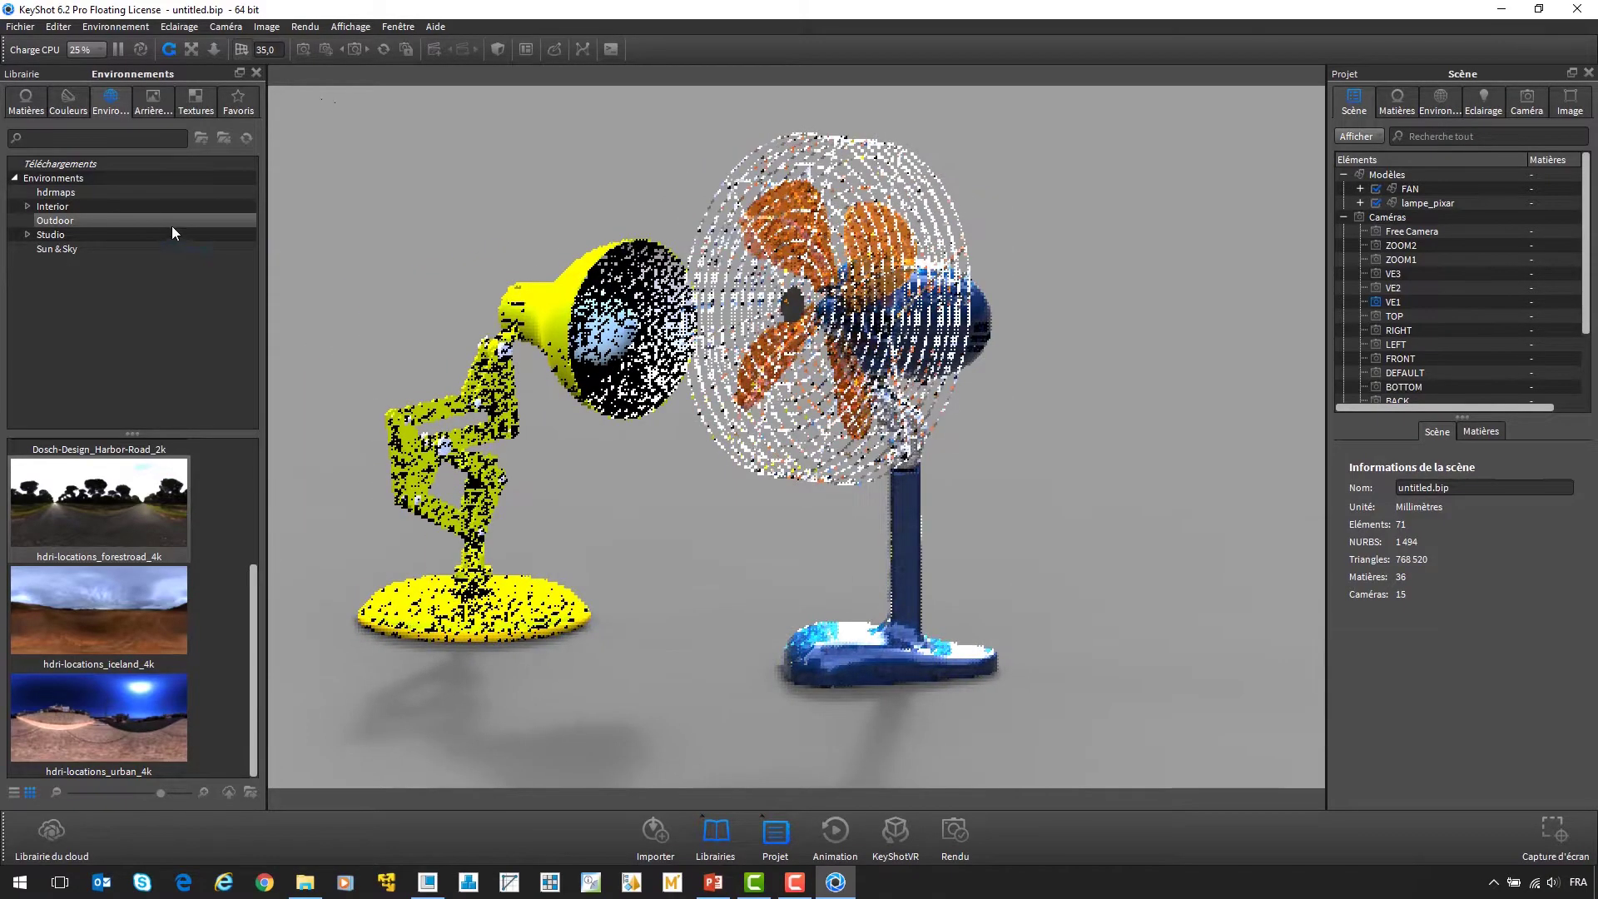
{"action": "left_click", "coordinate": [26, 99]}
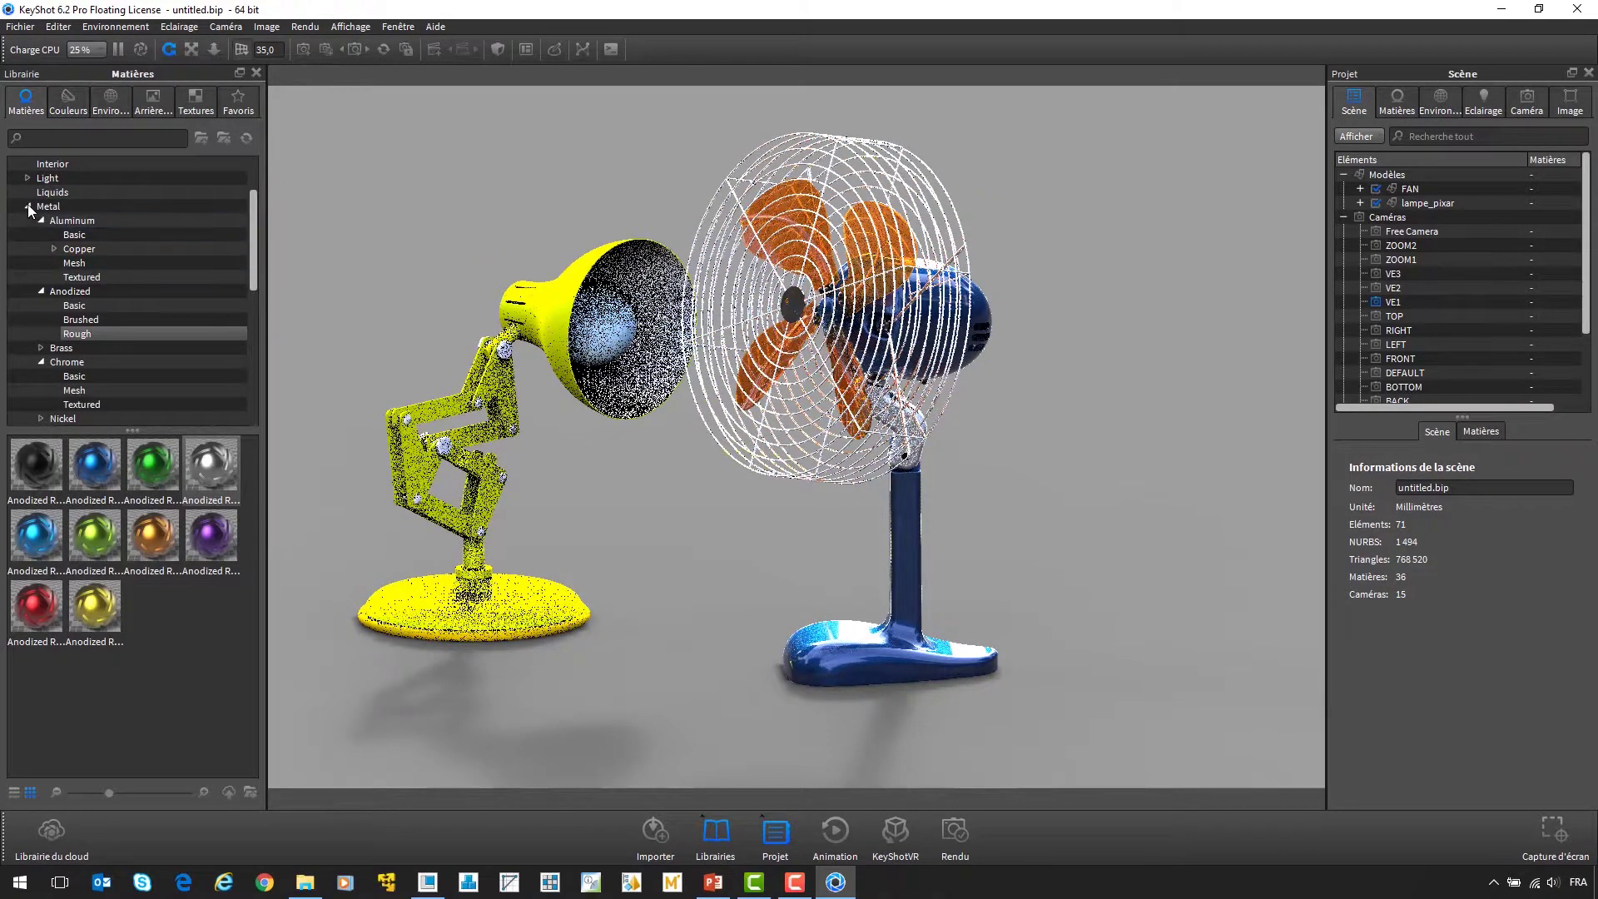
{"action": "left_click", "coordinate": [29, 206]}
{"action": "left_click", "coordinate": [28, 263]}
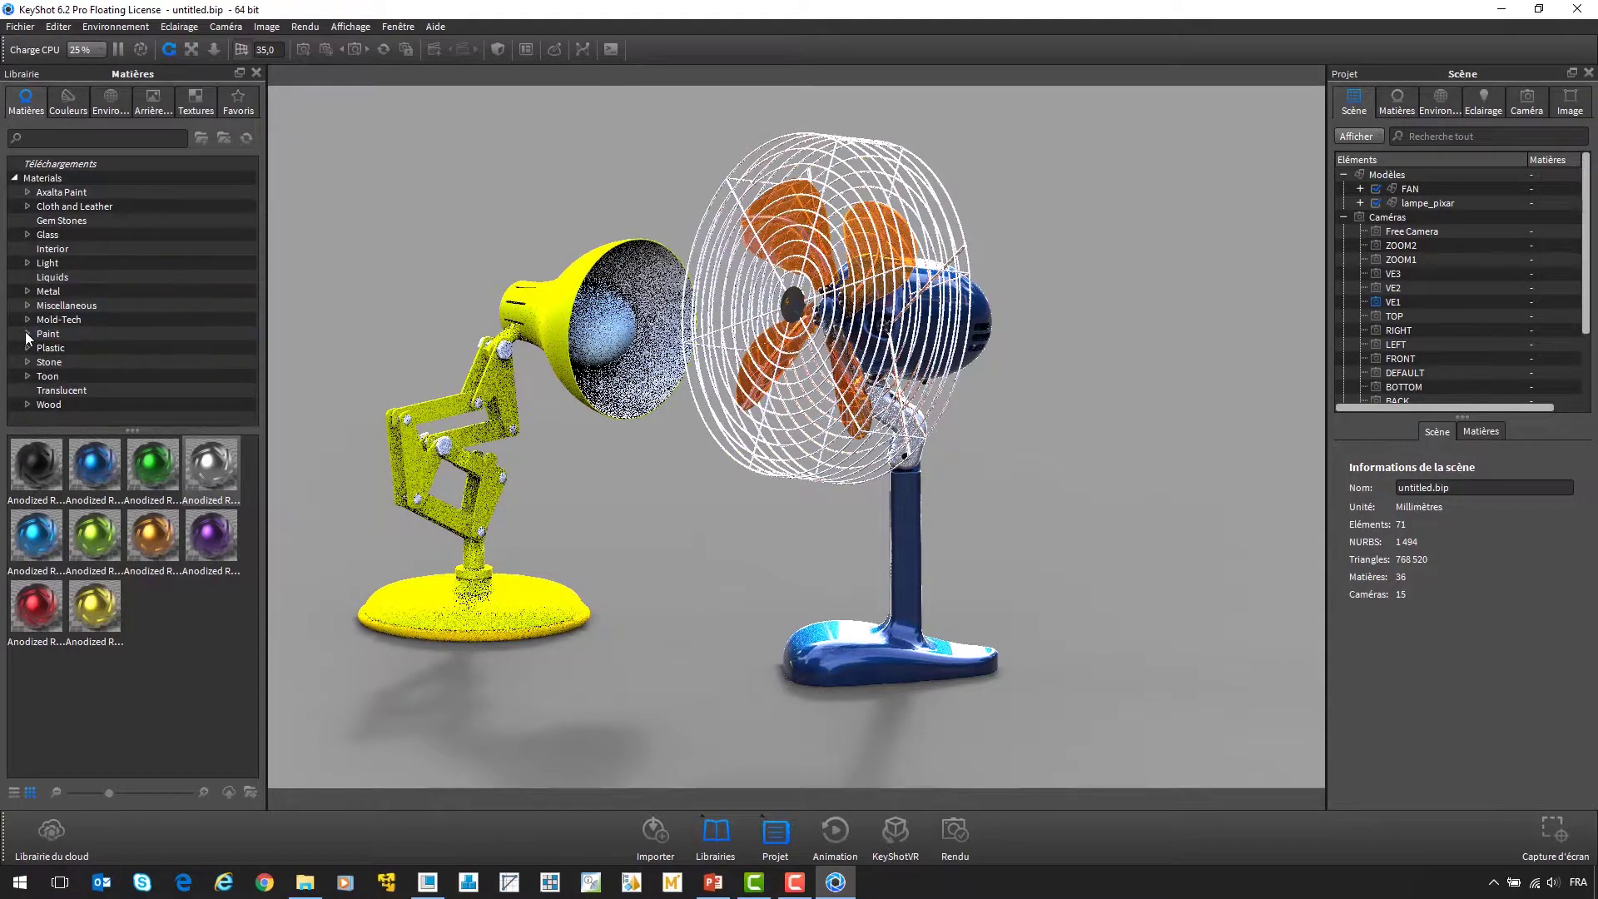
{"action": "left_click", "coordinate": [27, 334]}
{"action": "left_click", "coordinate": [53, 348]}
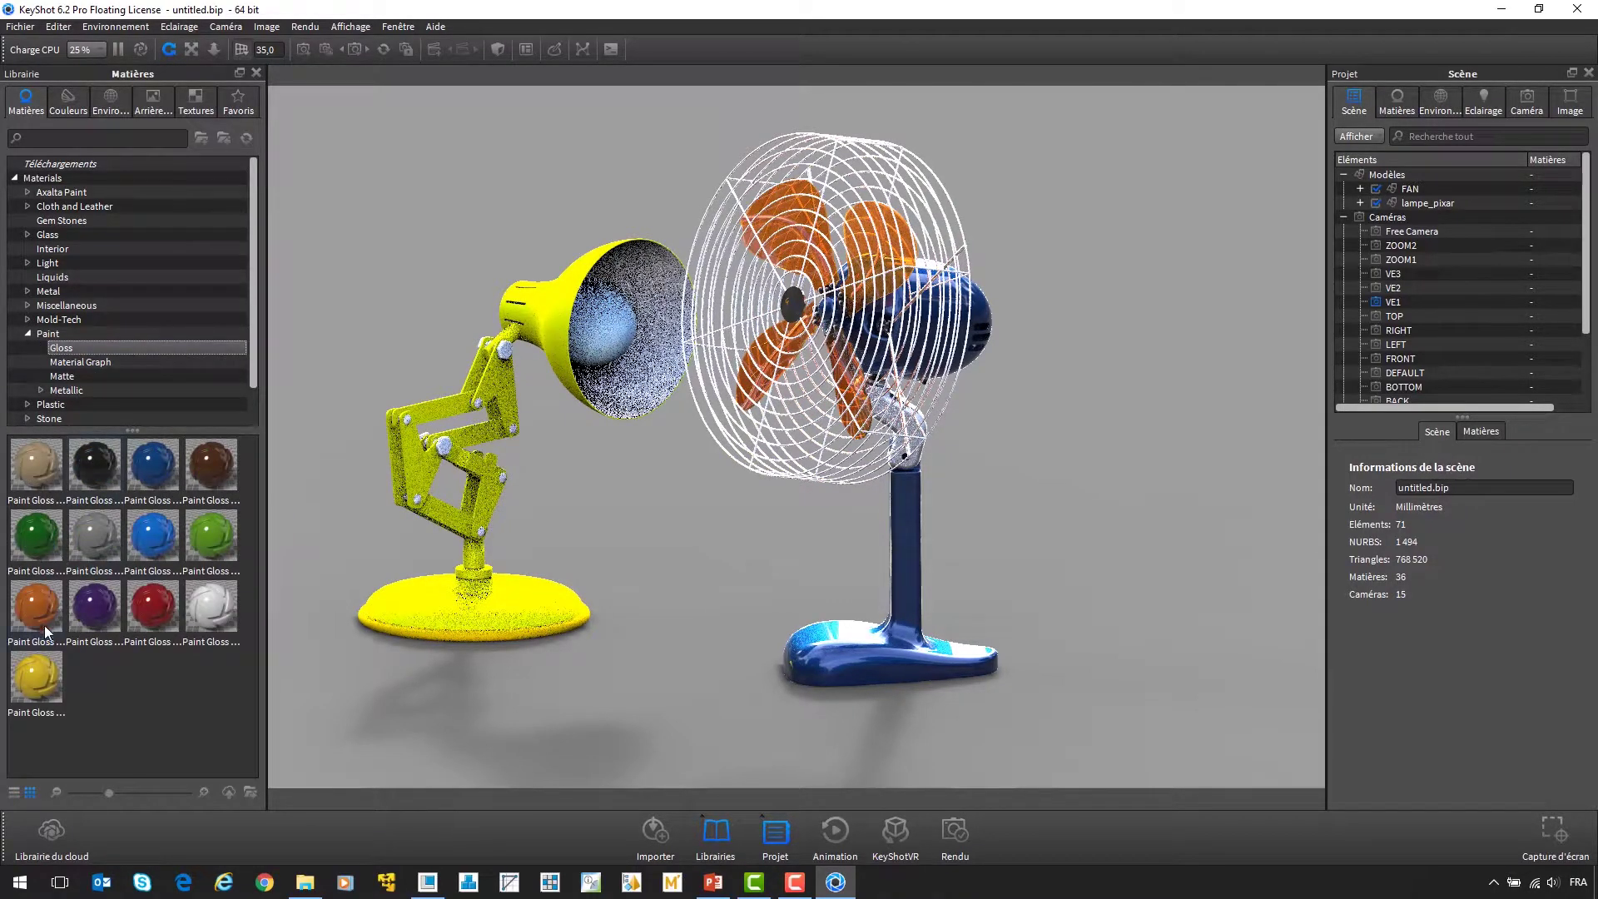
{"action": "mouse_move", "coordinate": [36, 676]}
{"action": "left_mouse_down"}
{"action": "mouse_move", "coordinate": [148, 666]}
{"action": "mouse_move", "coordinate": [556, 317]}
{"action": "left_mouse_up"}
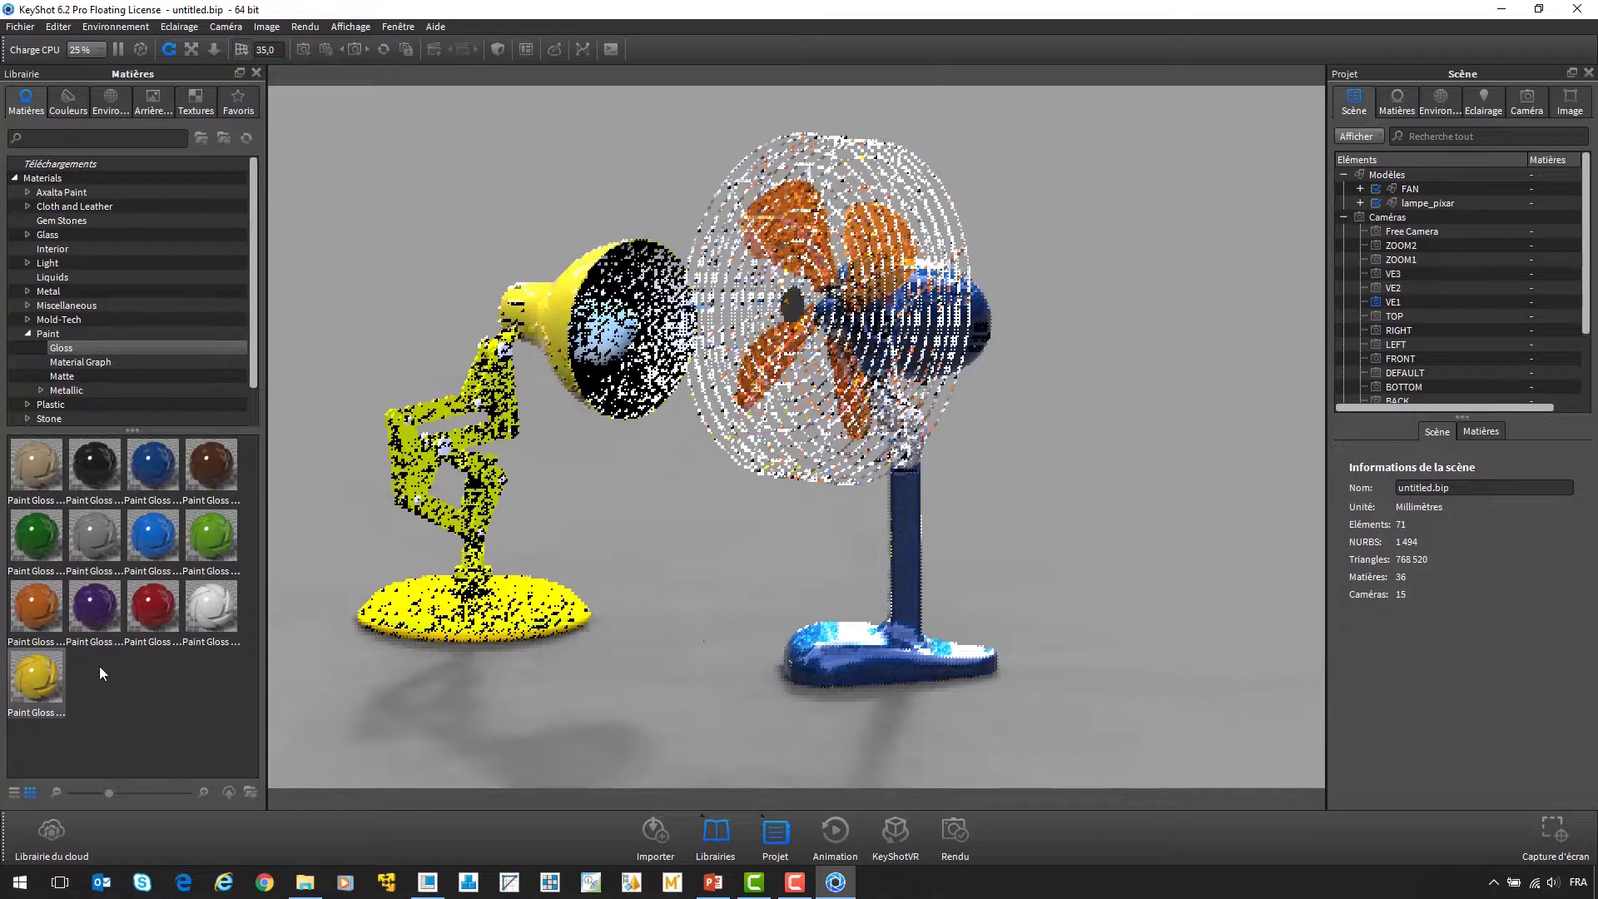
{"action": "left_click_drag", "start_coordinate": [40, 675], "coordinate": [448, 659]}
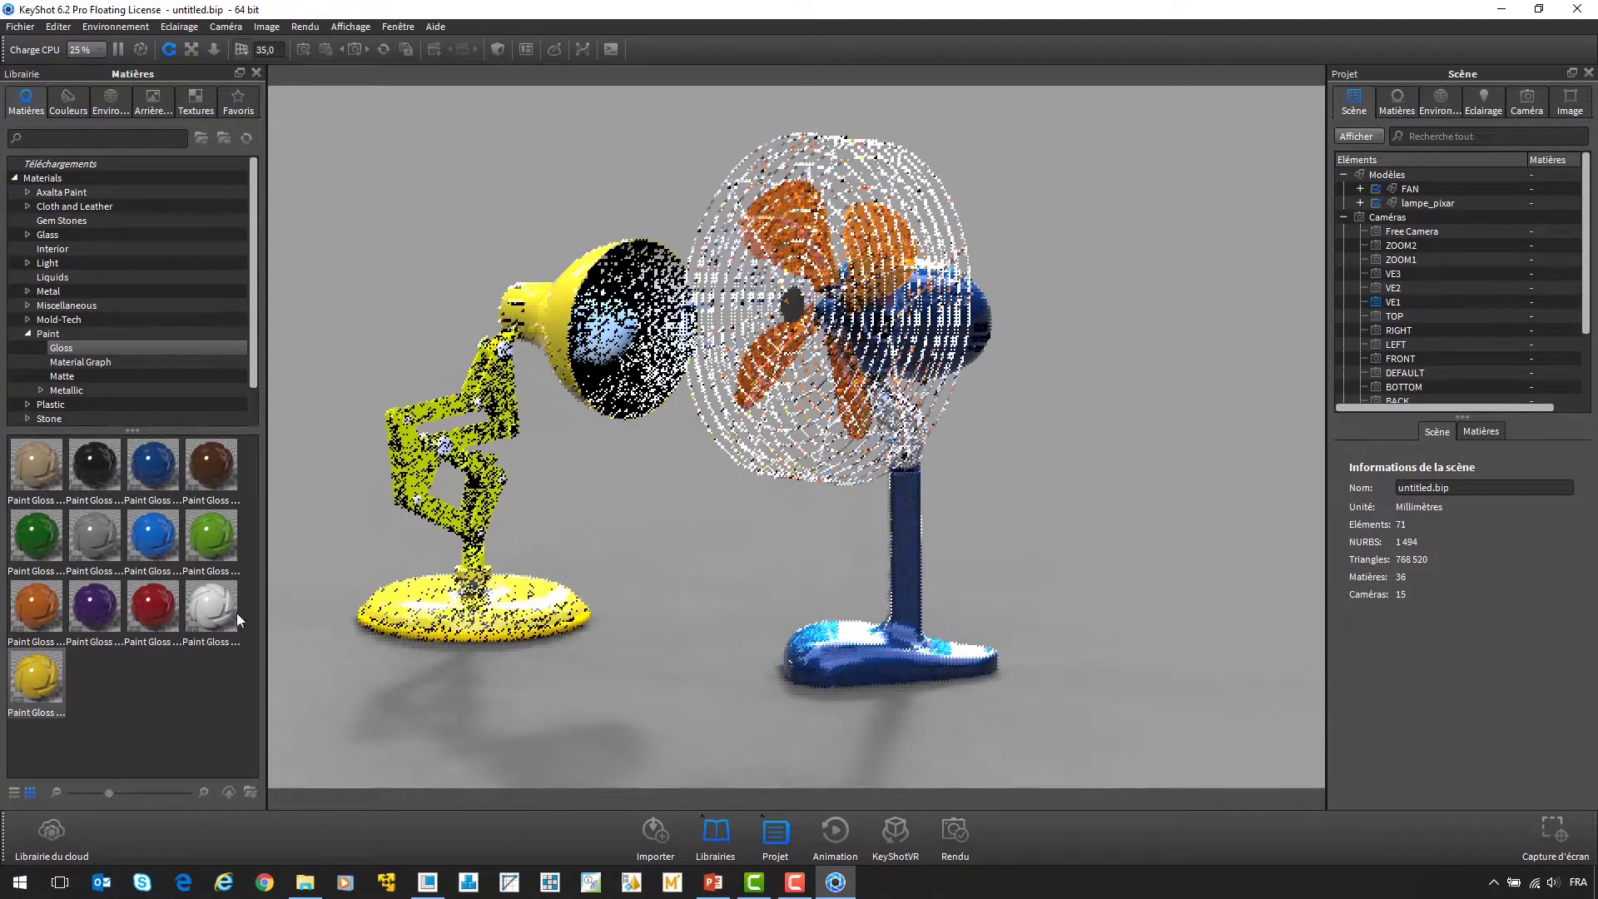
{"action": "mouse_move", "coordinate": [236, 617]}
{"action": "left_mouse_down"}
{"action": "mouse_move", "coordinate": [392, 632]}
{"action": "mouse_move", "coordinate": [227, 611]}
{"action": "mouse_move", "coordinate": [673, 456]}
{"action": "mouse_move", "coordinate": [695, 410]}
{"action": "mouse_move", "coordinate": [716, 416]}
{"action": "left_mouse_up"}
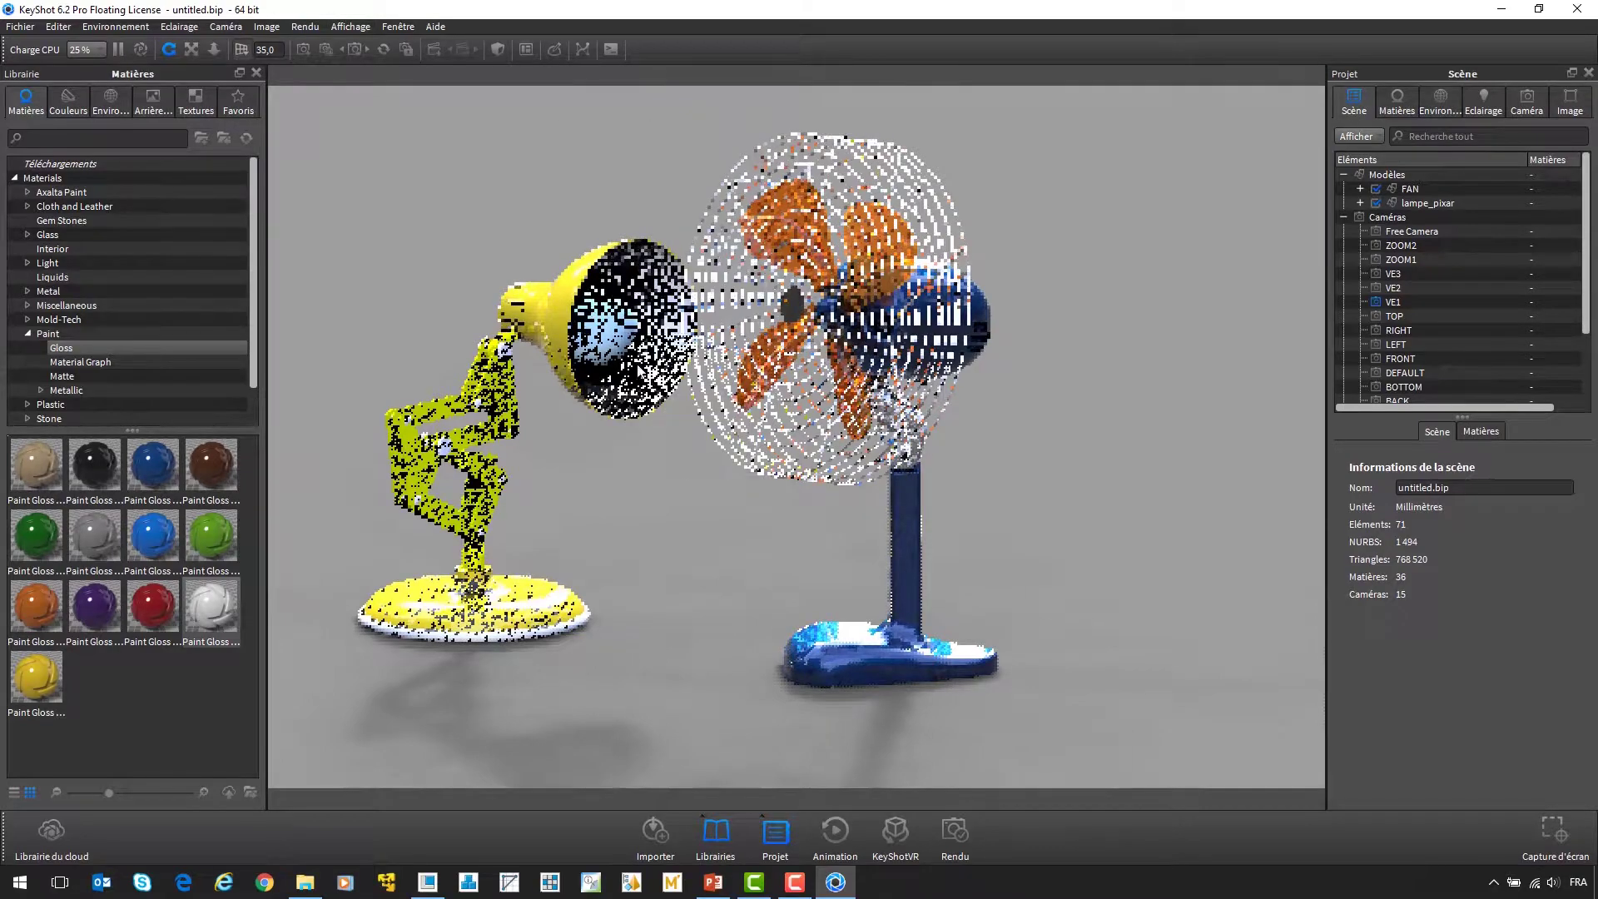
- Apply a basic clear glass material to the bulb inside the lamp's shade
{"action": "left_click", "coordinate": [28, 234]}
{"action": "left_click", "coordinate": [50, 236]}
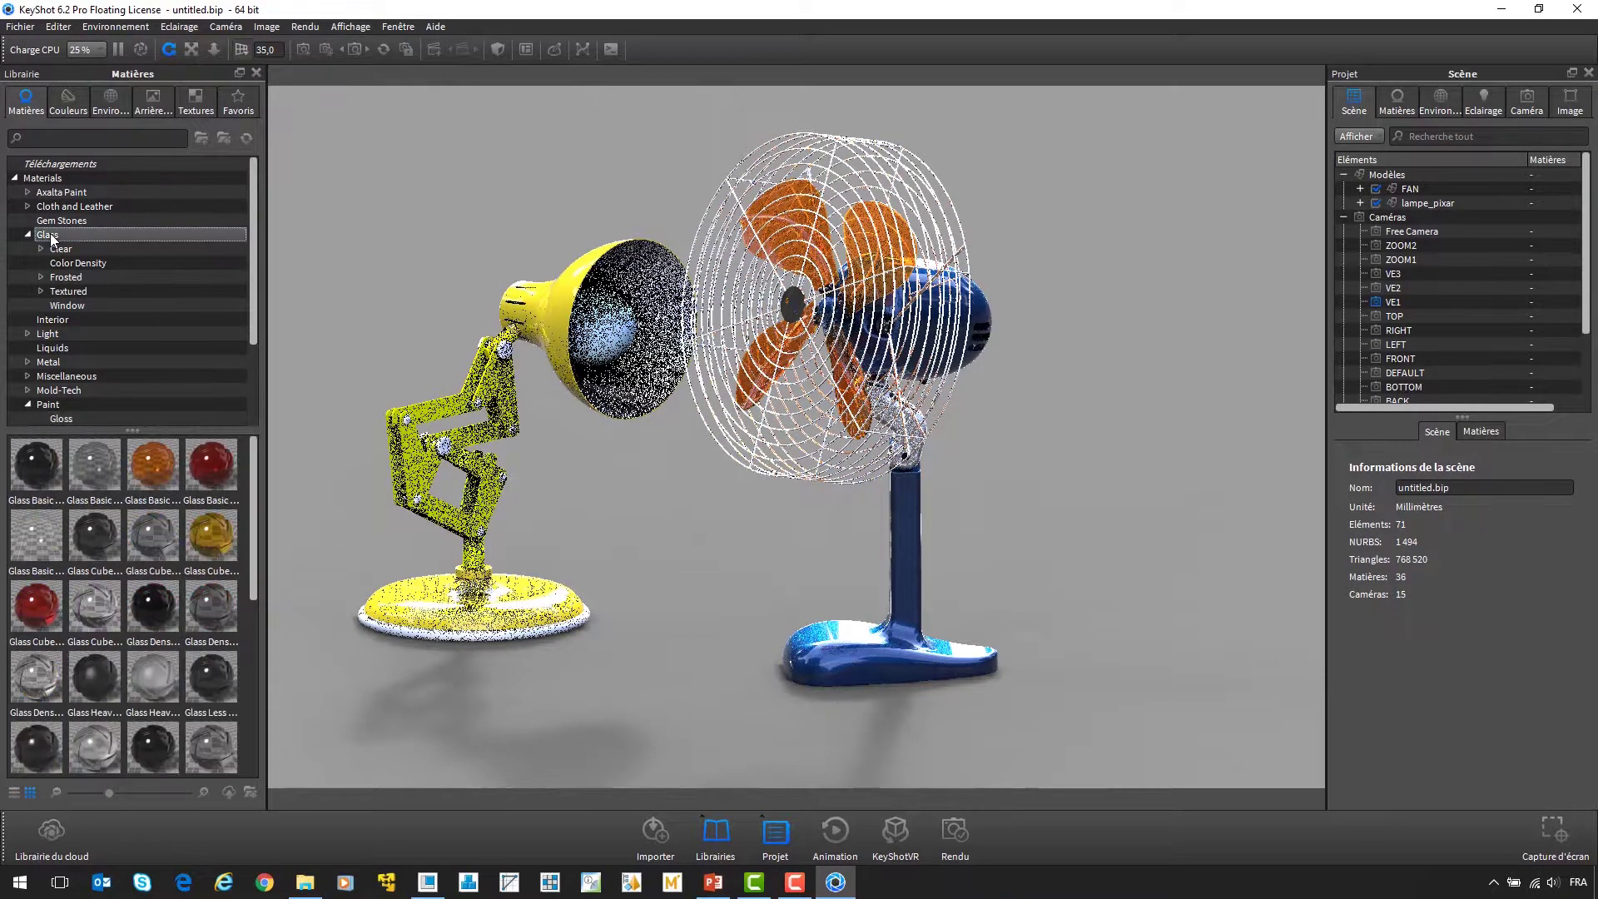
{"action": "left_click", "coordinate": [67, 248]}
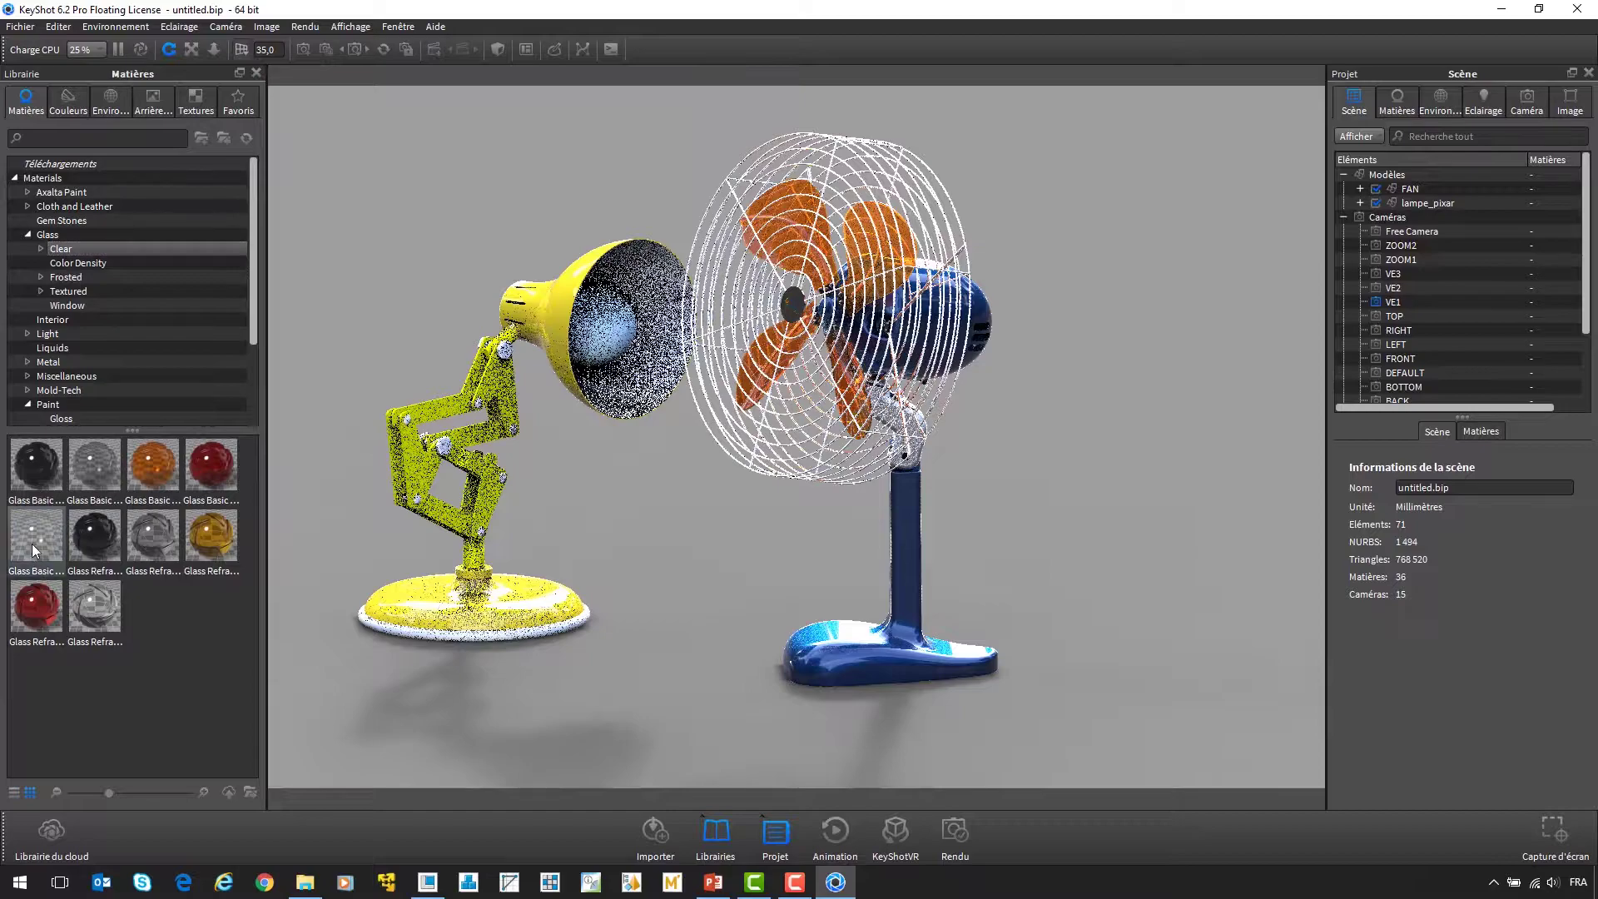
{"action": "left_click_drag", "start_coordinate": [31, 542], "coordinate": [596, 336]}
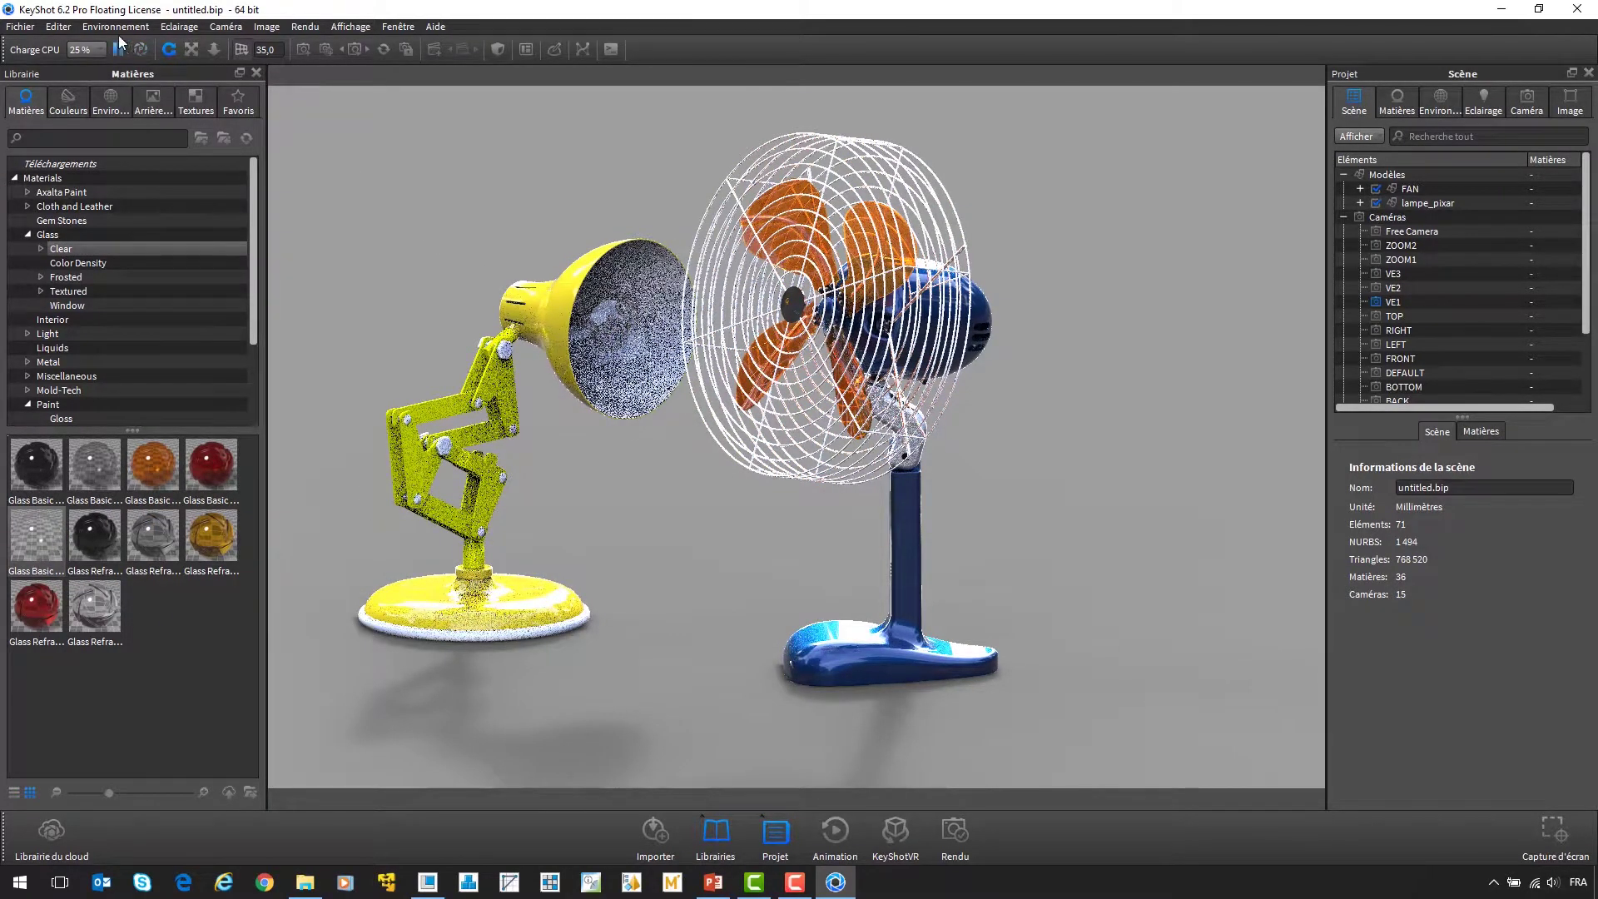
- Add a sphere primitive to the scene and set its overall scale to 10
{"action": "left_click", "coordinate": [63, 27]}
{"action": "mouse_move", "coordinate": [178, 86]}
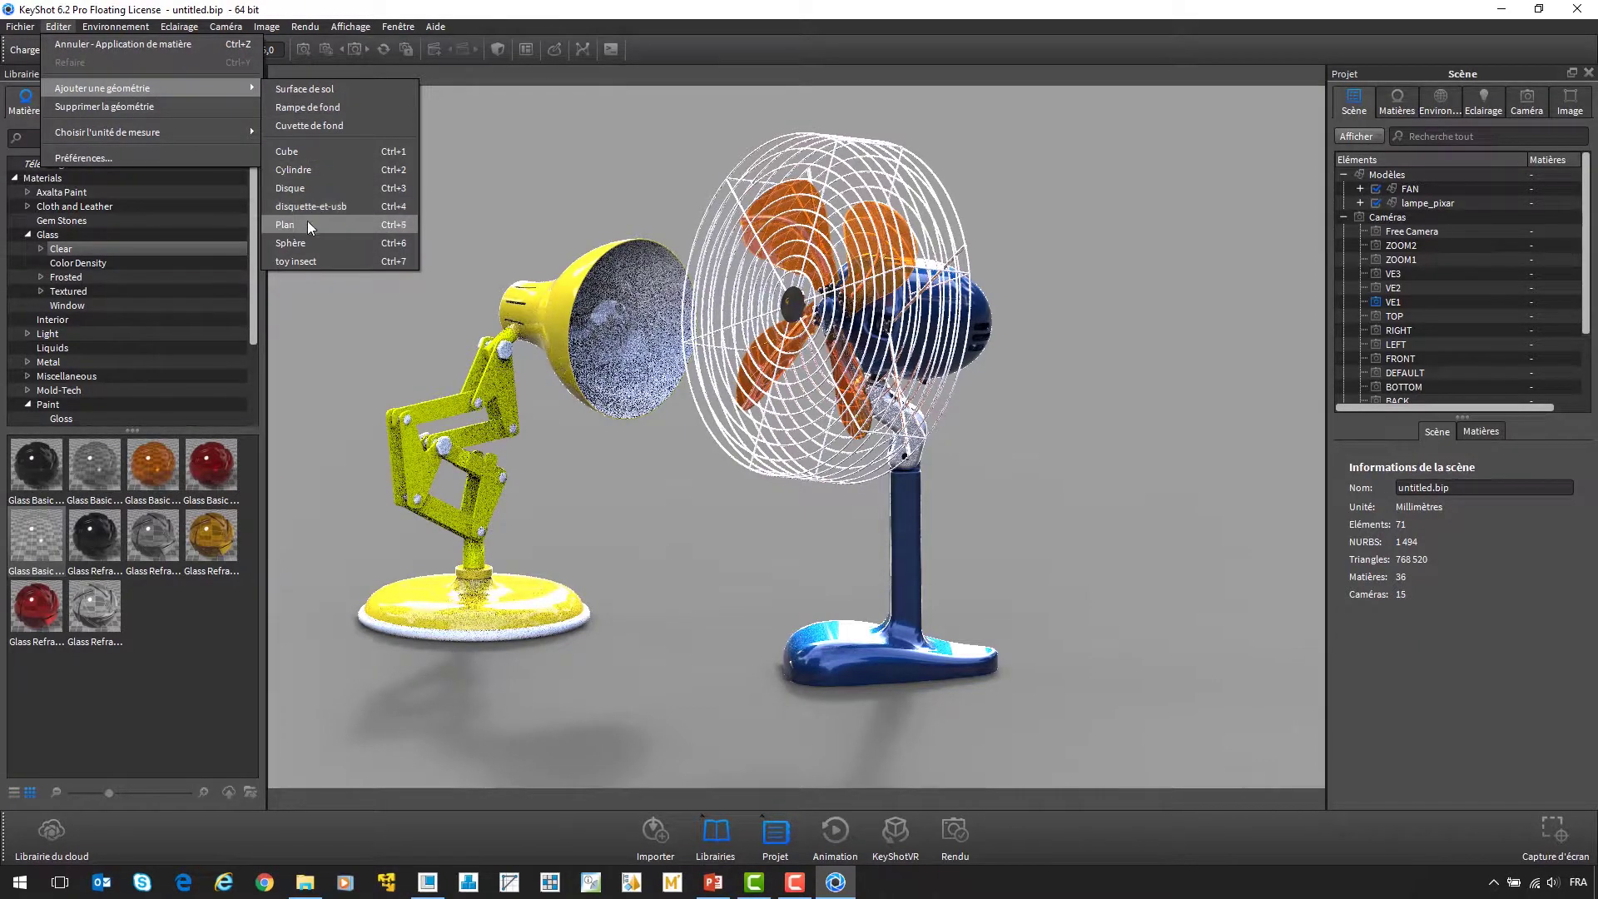
{"action": "left_click", "coordinate": [299, 242]}
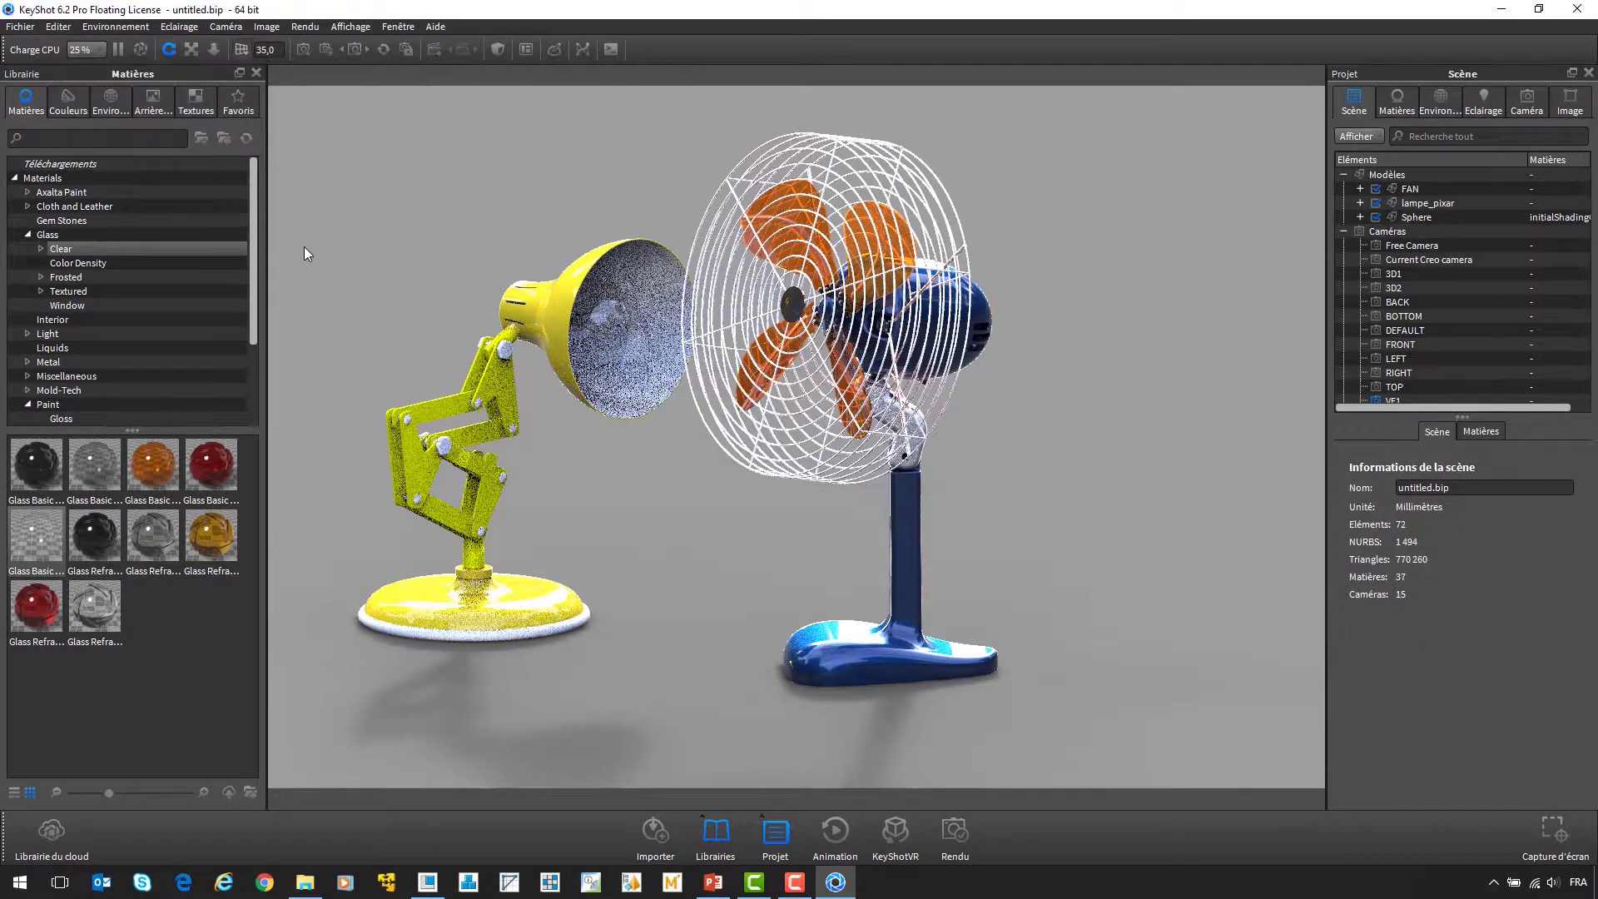
{"action": "left_click", "coordinate": [1415, 218]}
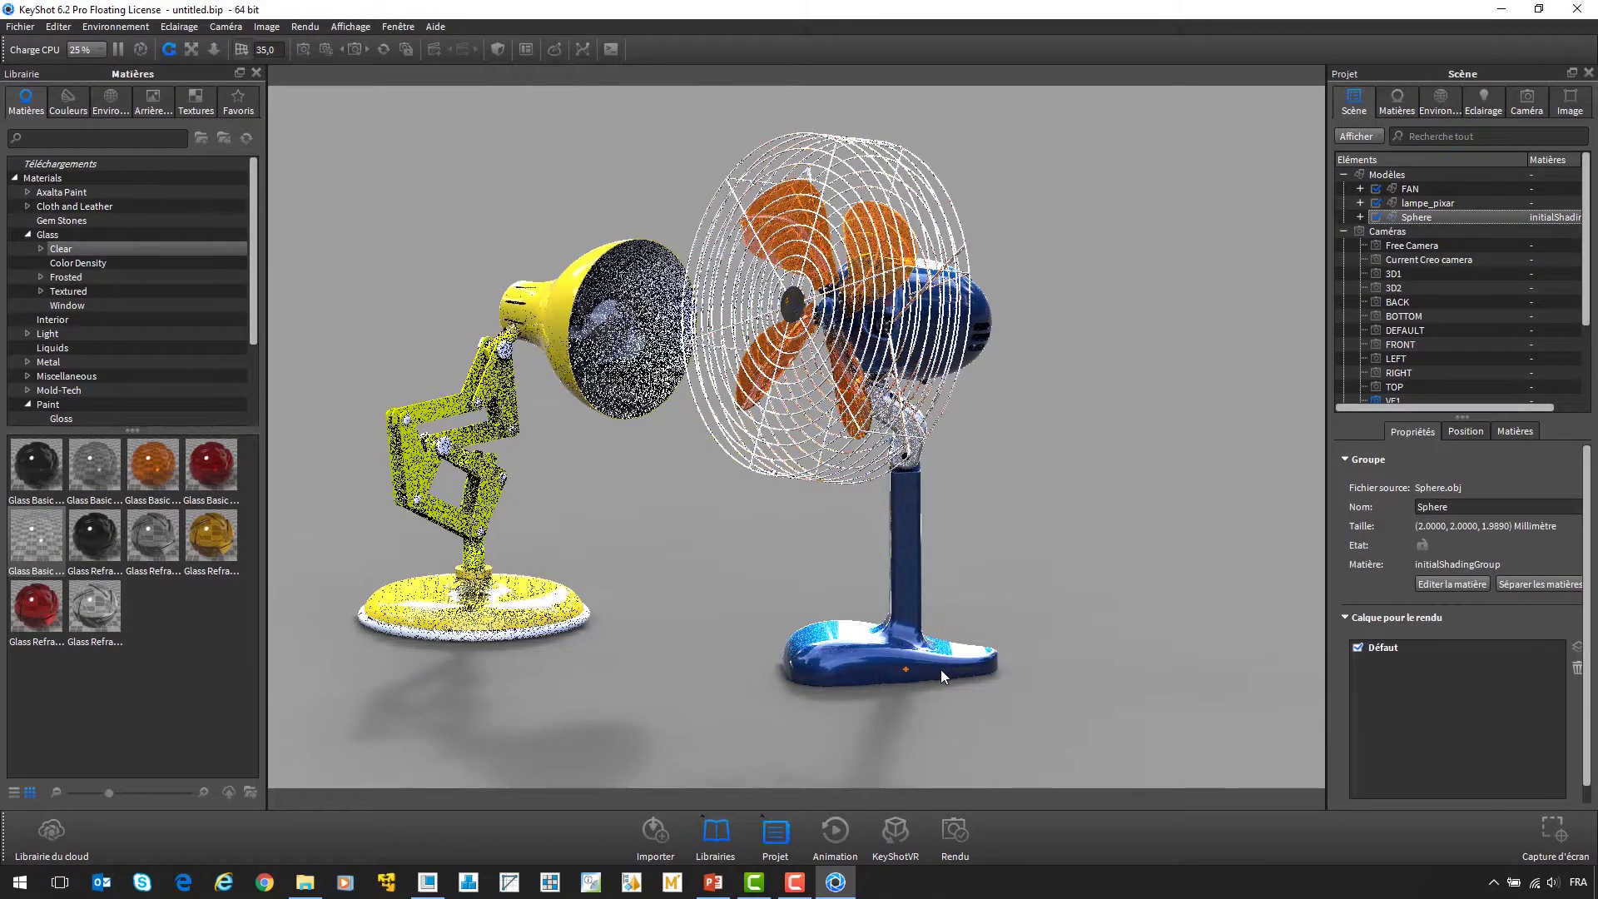
{"action": "left_click", "coordinate": [1468, 433]}
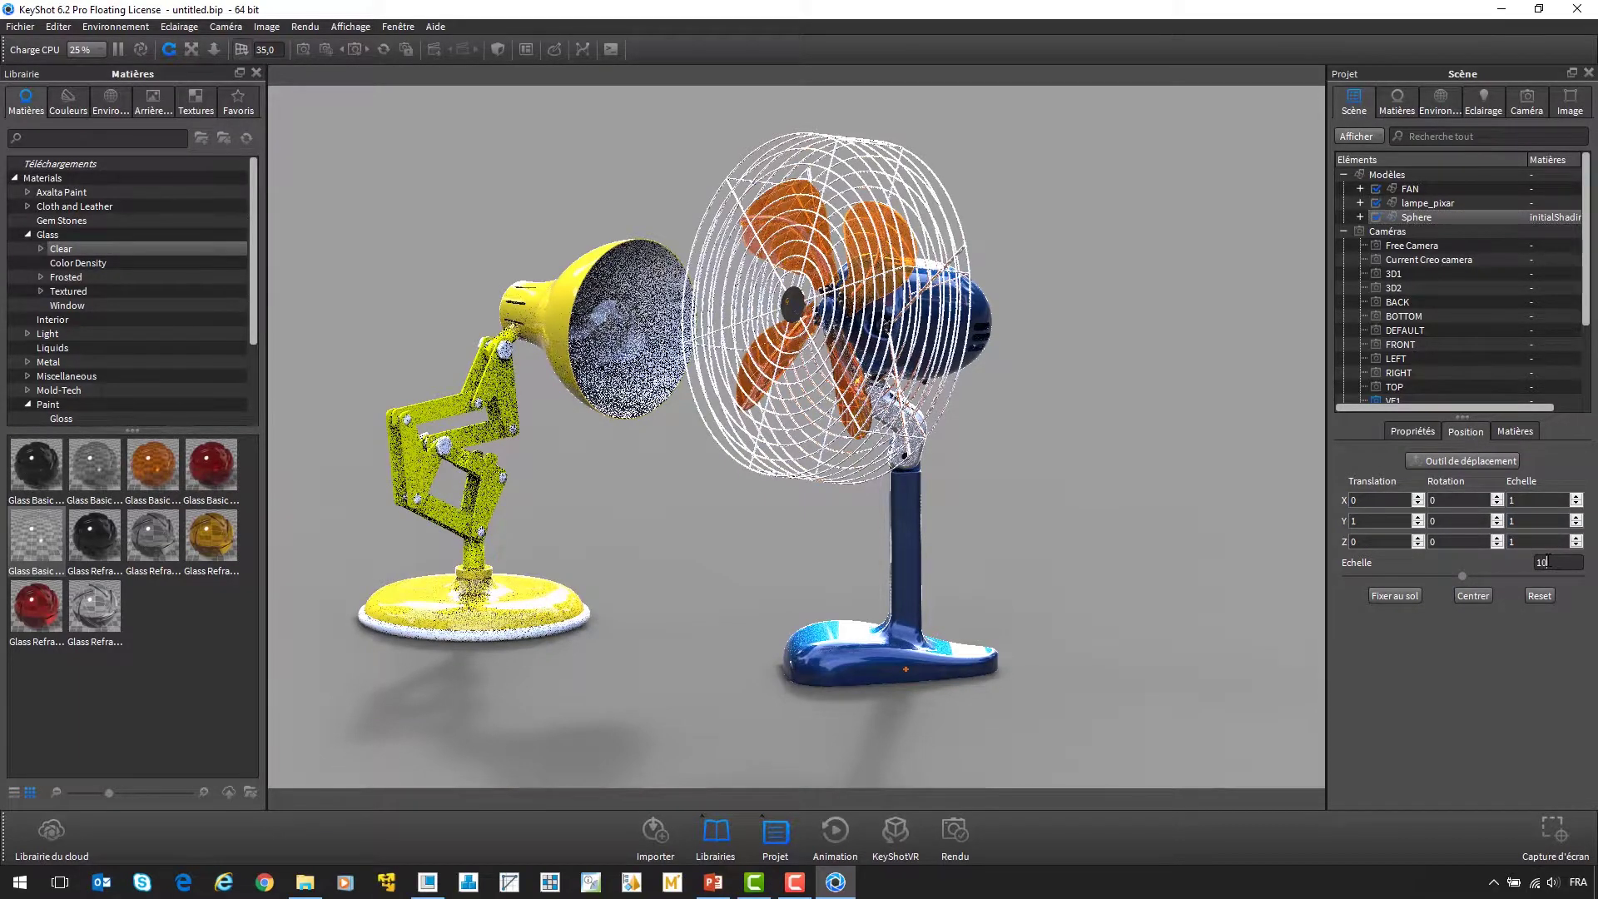
{"action": "key", "text": "Return"}
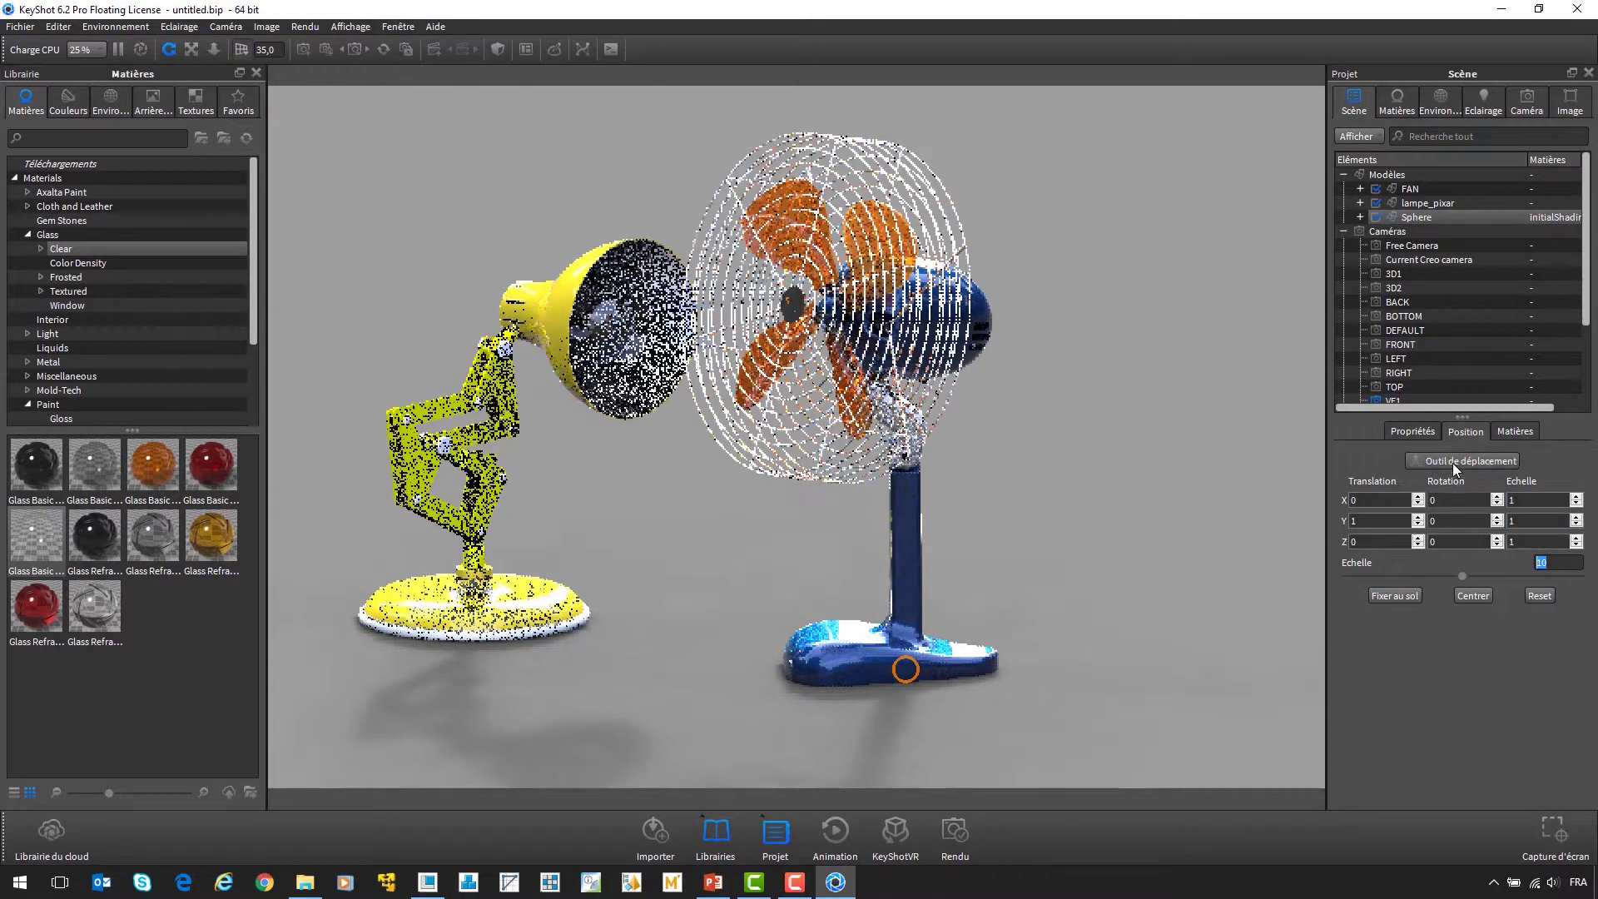
- Raise the sphere to about 247.58 on the Y axis with the move tool, and turn on performance mode
{"action": "left_click", "coordinate": [1451, 459]}
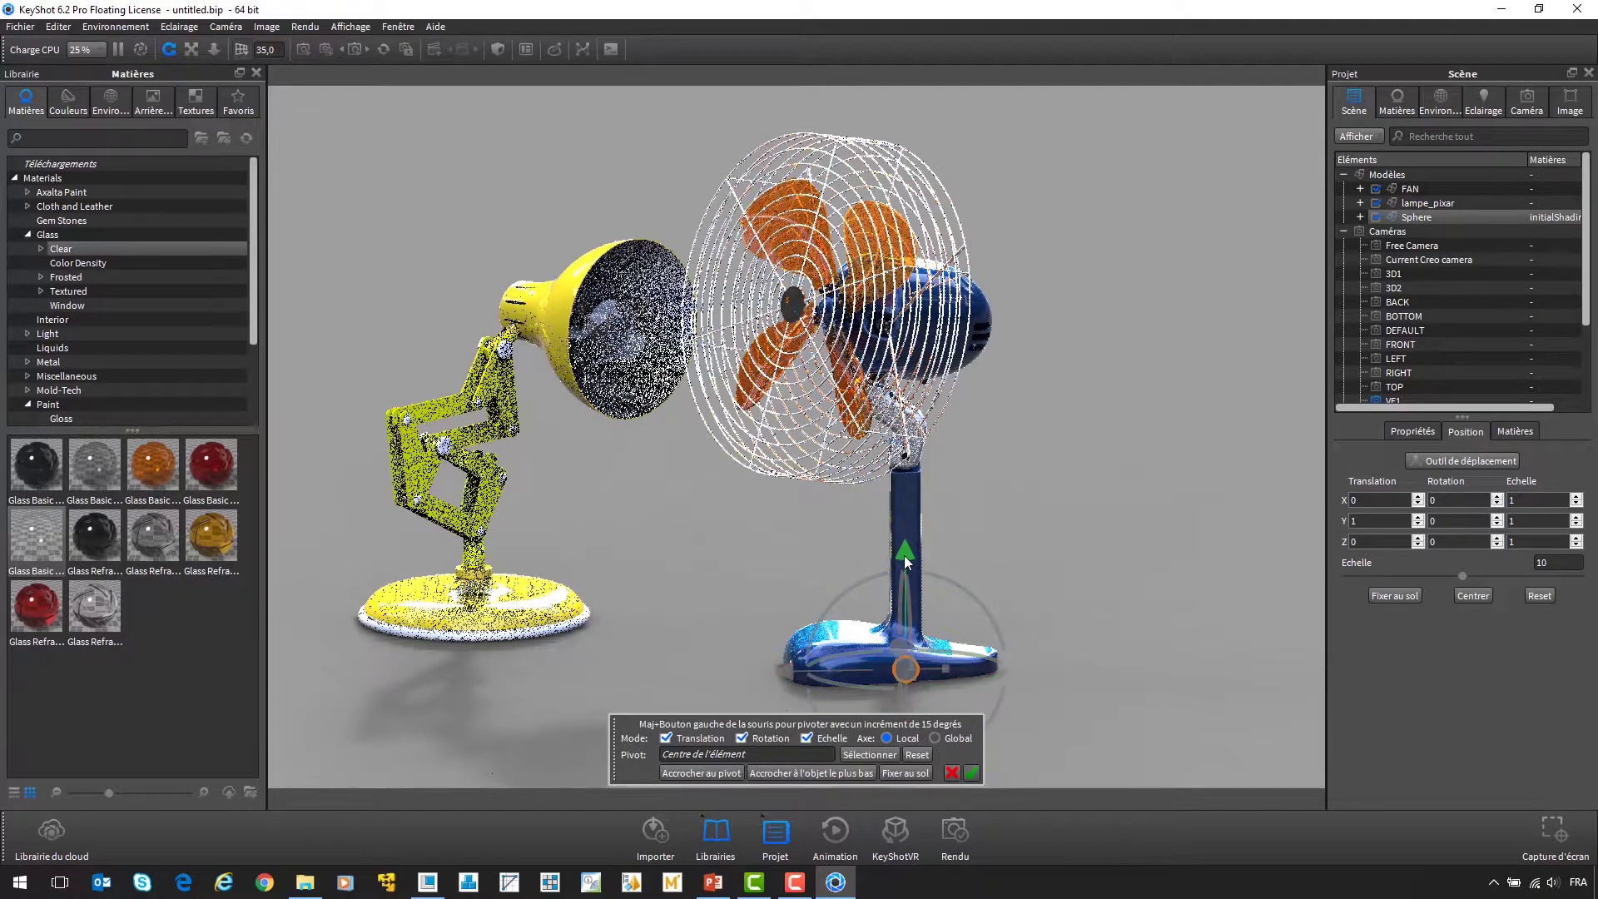
{"action": "left_click_drag", "start_coordinate": [904, 559], "coordinate": [891, 257]}
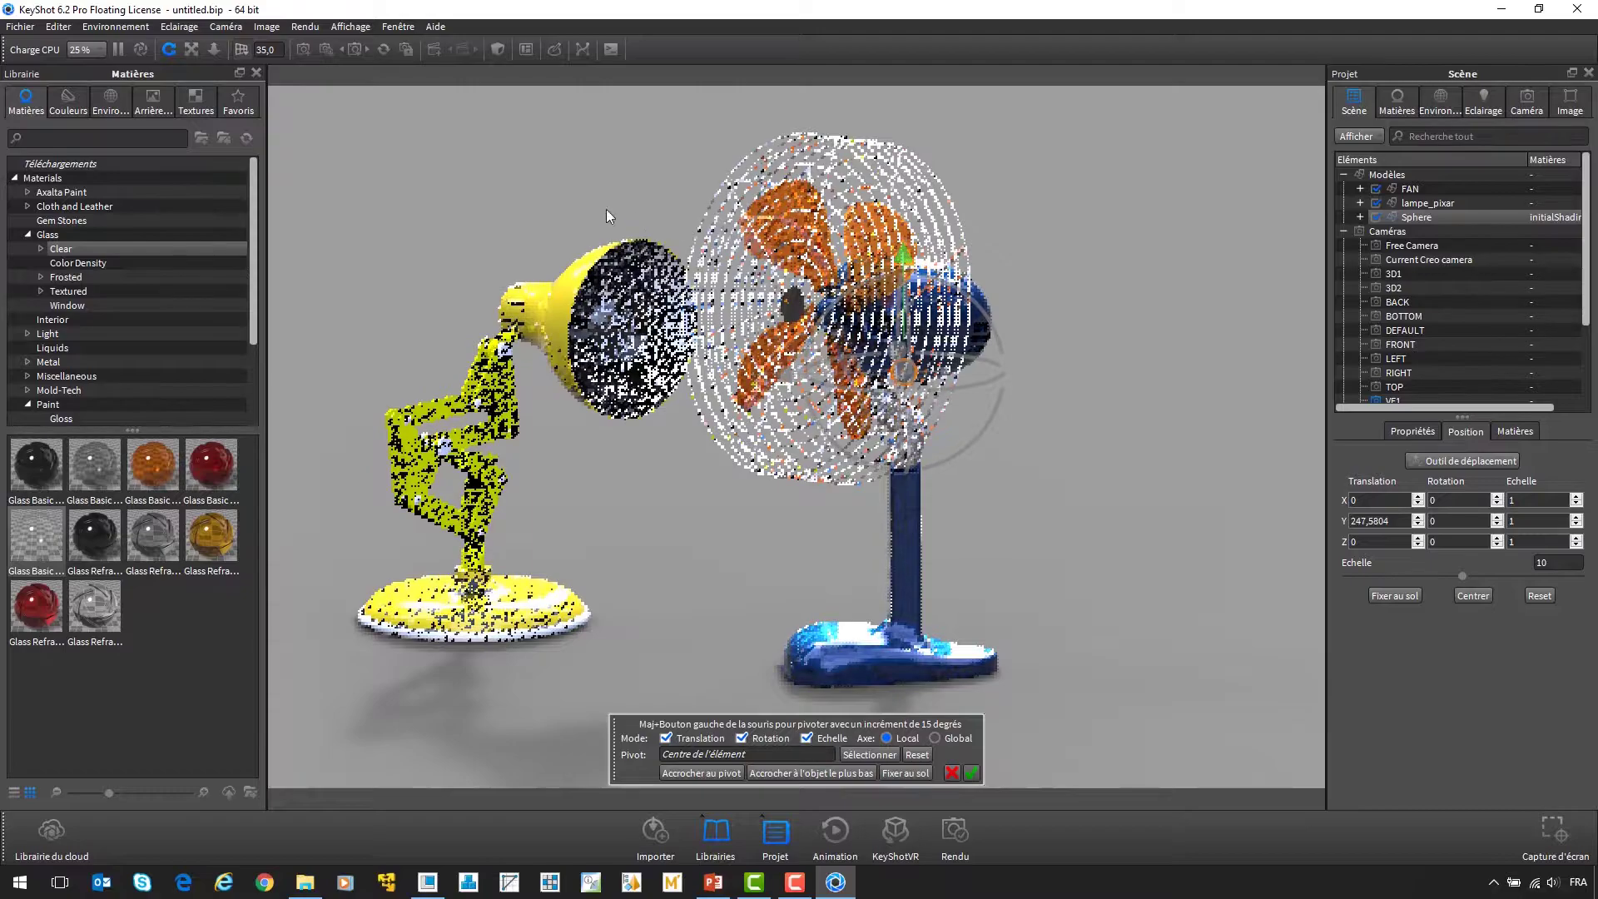
{"action": "left_click", "coordinate": [143, 51]}
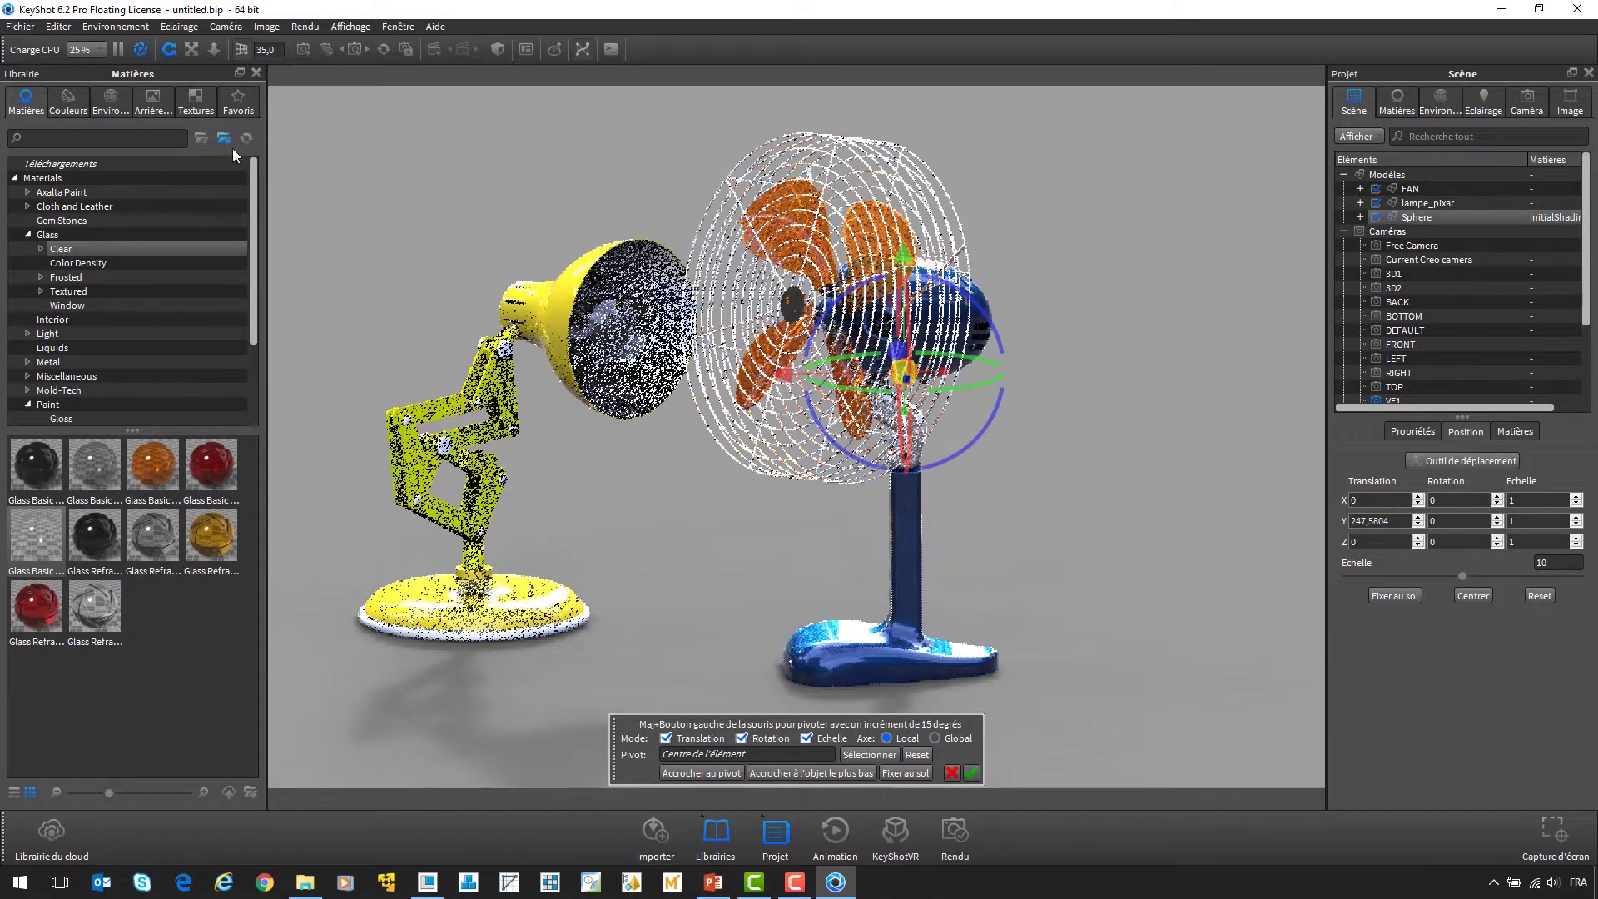
- Position the sphere inside the lamp's shade at the bulb, accept its placement, and turn off performance mode
{"action": "left_click_drag", "start_coordinate": [916, 410], "coordinate": [789, 359]}
{"action": "left_click_drag", "start_coordinate": [770, 279], "coordinate": [773, 235]}
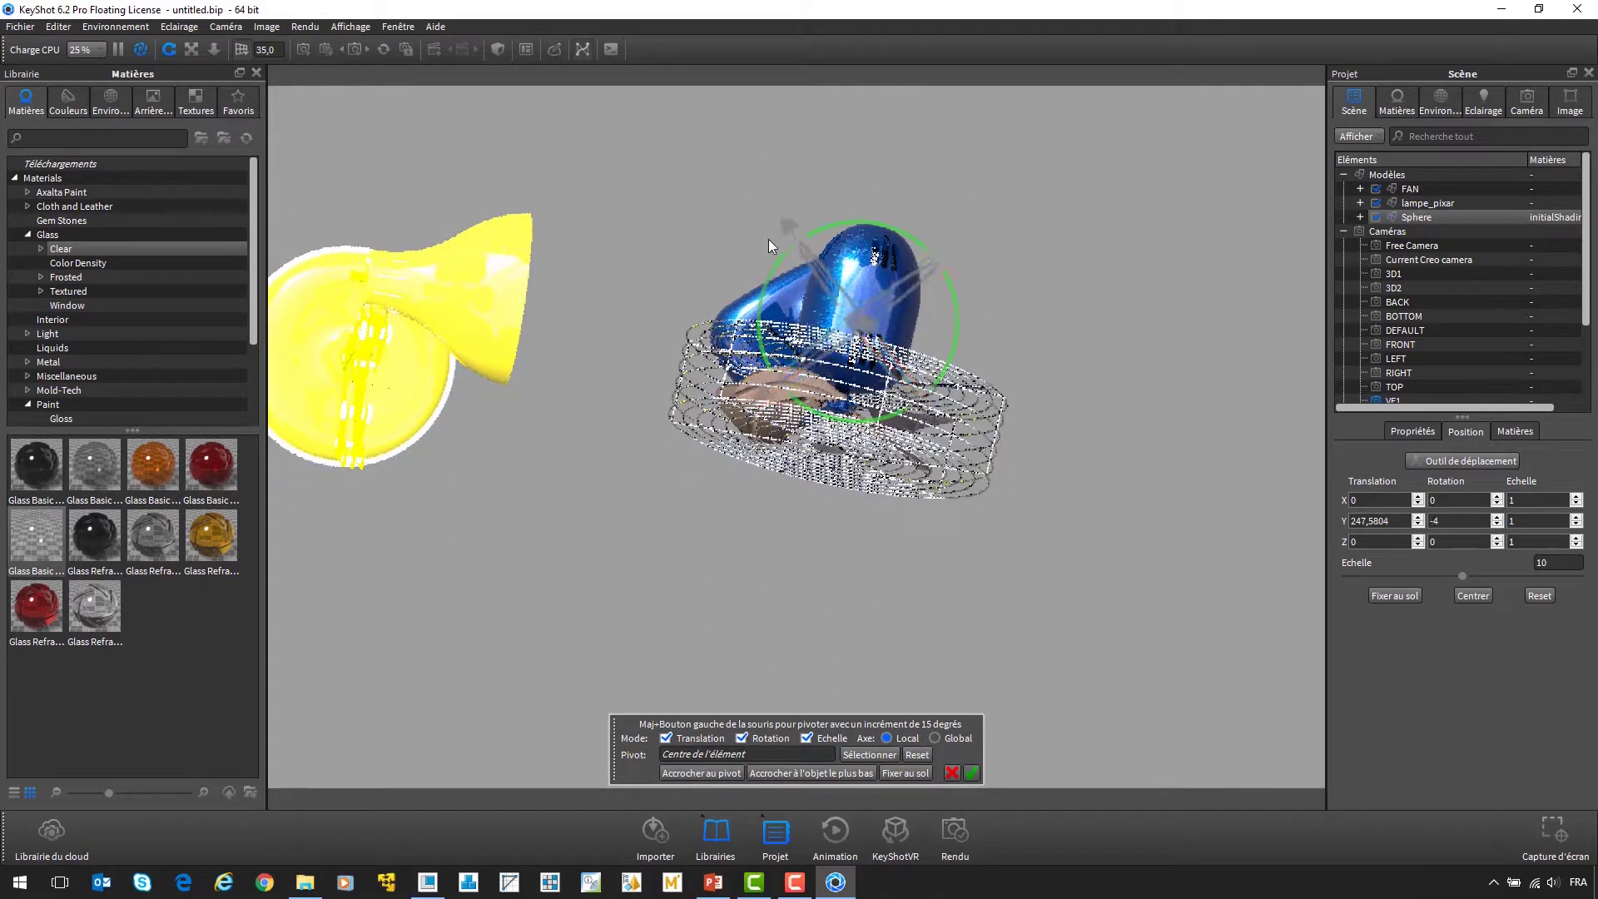
{"action": "left_click_drag", "start_coordinate": [747, 368], "coordinate": [666, 405]}
{"action": "left_click_drag", "start_coordinate": [654, 474], "coordinate": [646, 354]}
{"action": "left_click_drag", "start_coordinate": [626, 331], "coordinate": [531, 253]}
{"action": "left_click_drag", "start_coordinate": [652, 152], "coordinate": [704, 175]}
{"action": "left_click_drag", "start_coordinate": [809, 138], "coordinate": [794, 154]}
{"action": "left_click_drag", "start_coordinate": [599, 483], "coordinate": [623, 536]}
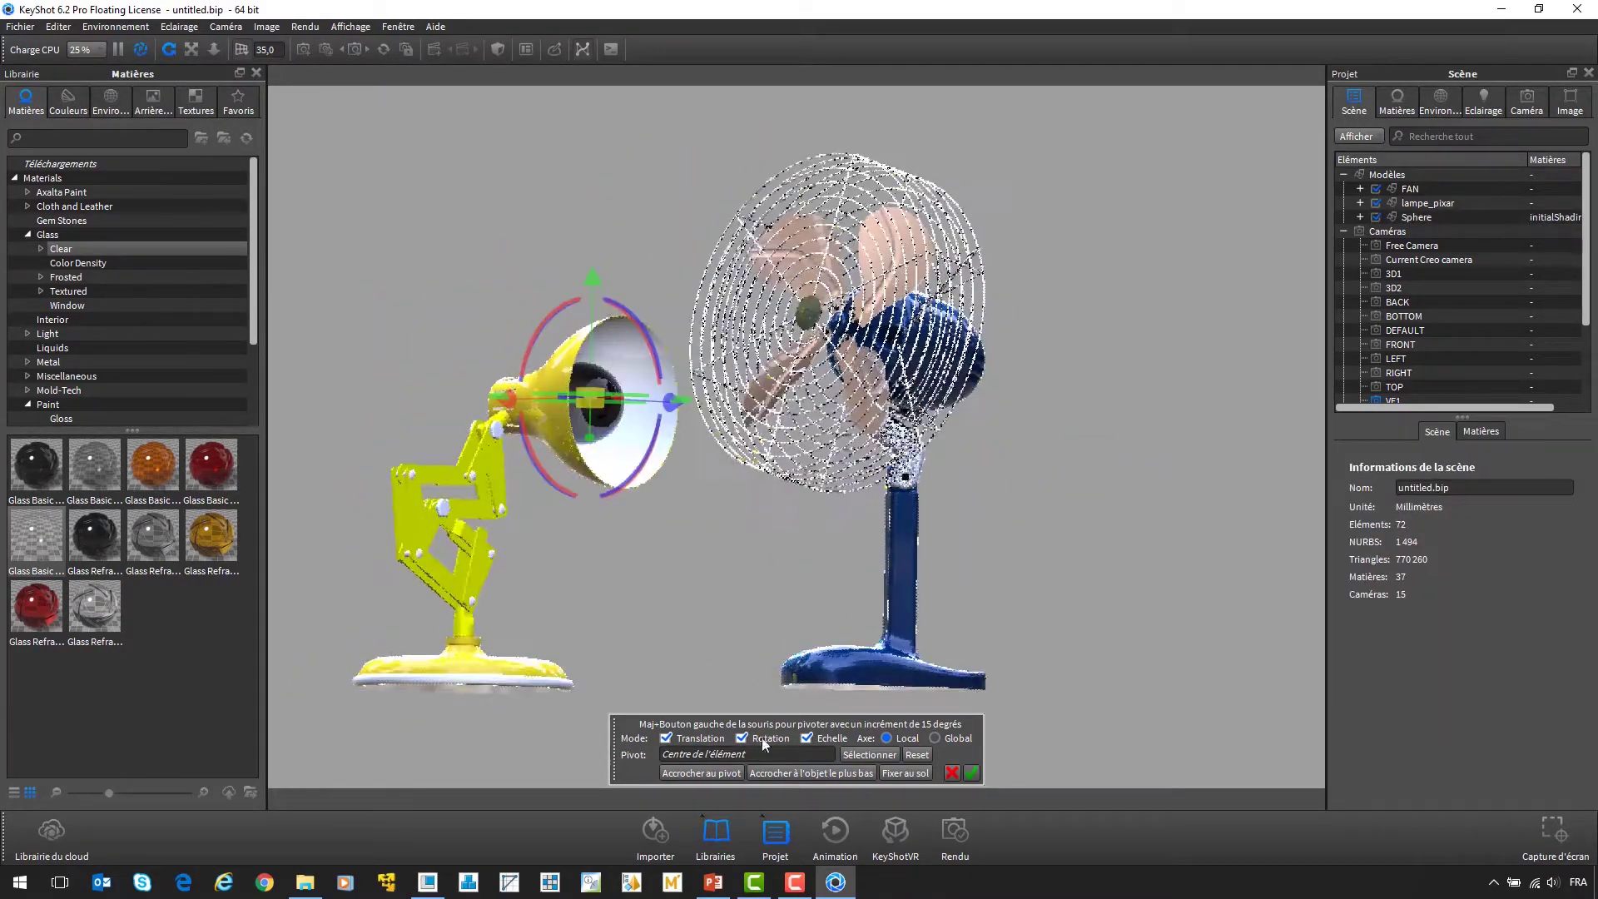
{"action": "left_click", "coordinate": [970, 772]}
{"action": "left_click_drag", "start_coordinate": [752, 590], "coordinate": [693, 489]}
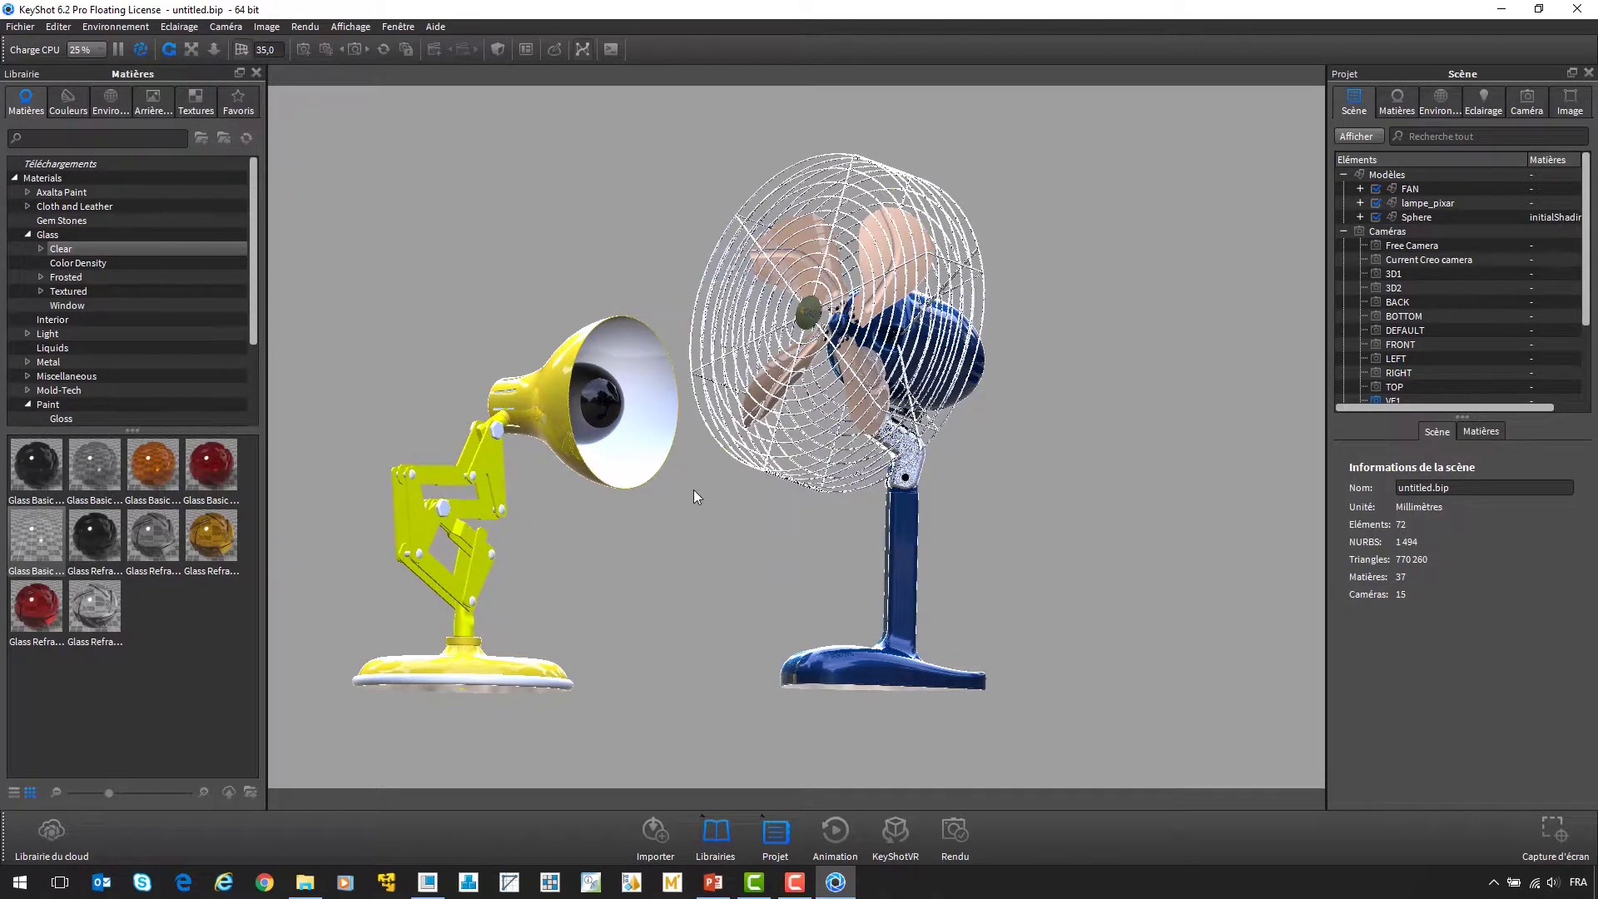
{"action": "left_click", "coordinate": [142, 49]}
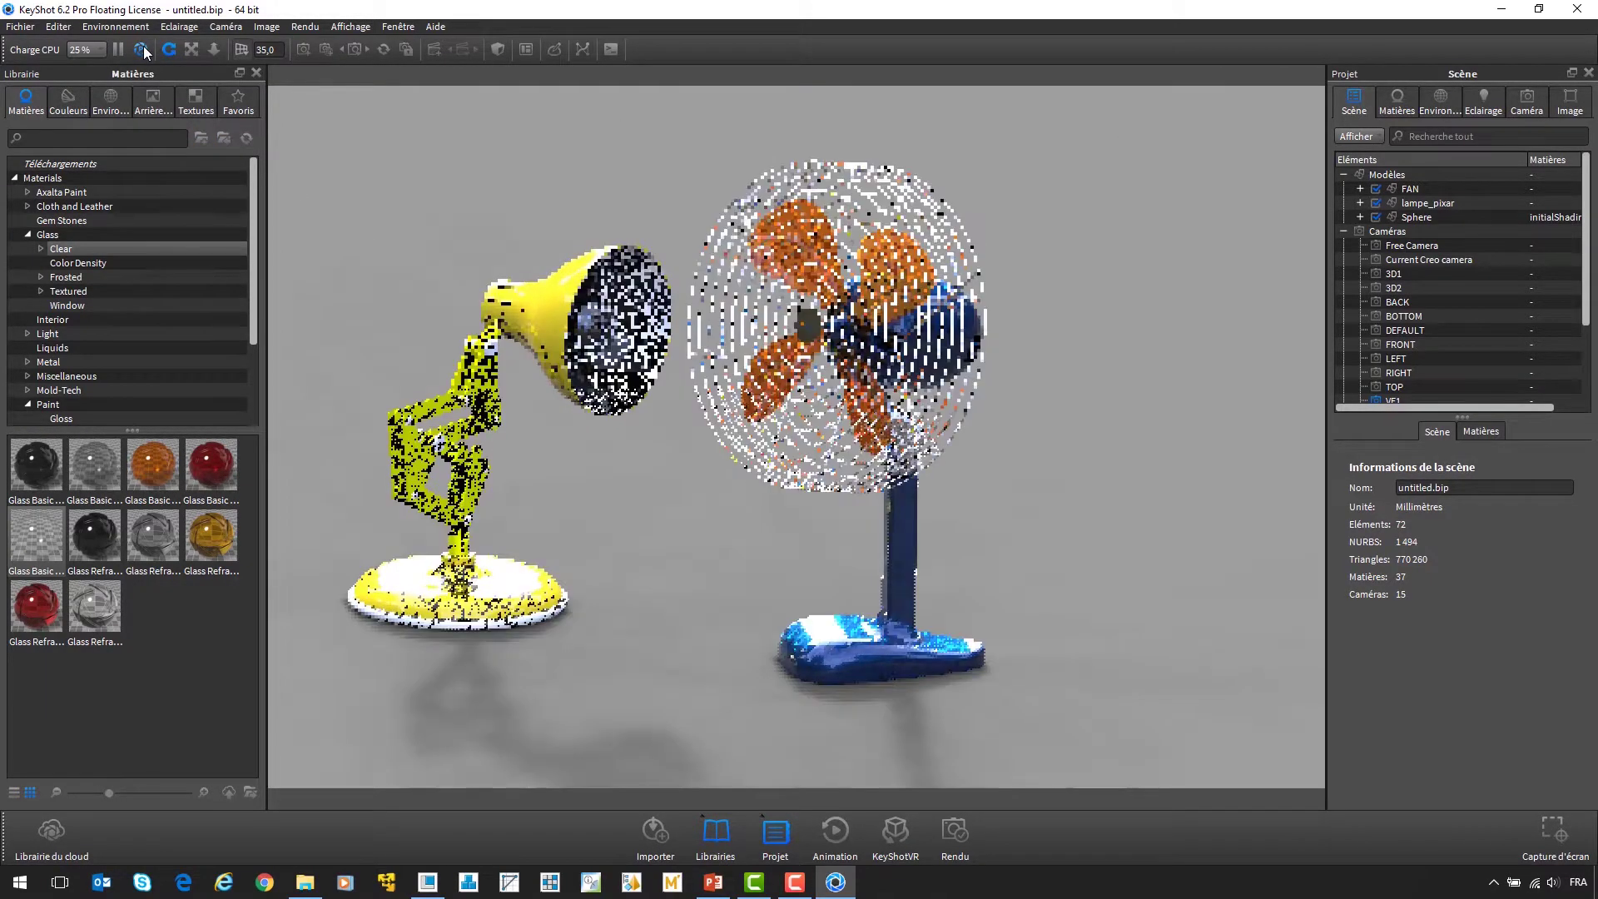
- Edit the sphere's material and change its type to the diffuse point light (Point de lumière diffuse)
{"action": "left_click", "coordinate": [1421, 216]}
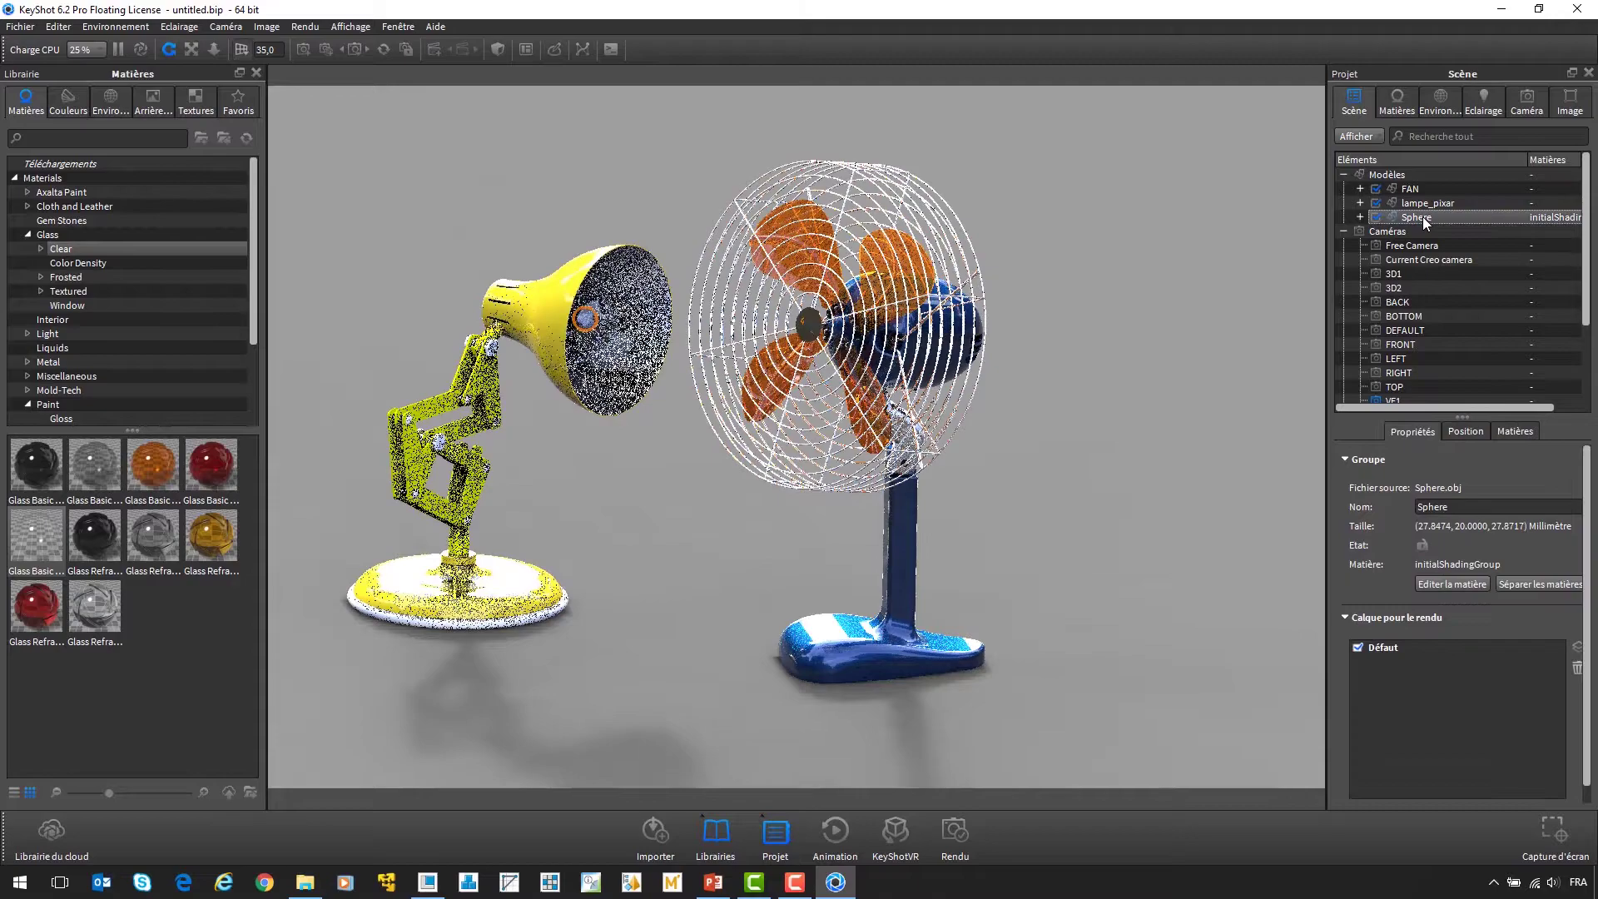
{"action": "right_click", "coordinate": [1425, 217]}
{"action": "left_click", "coordinate": [1395, 234]}
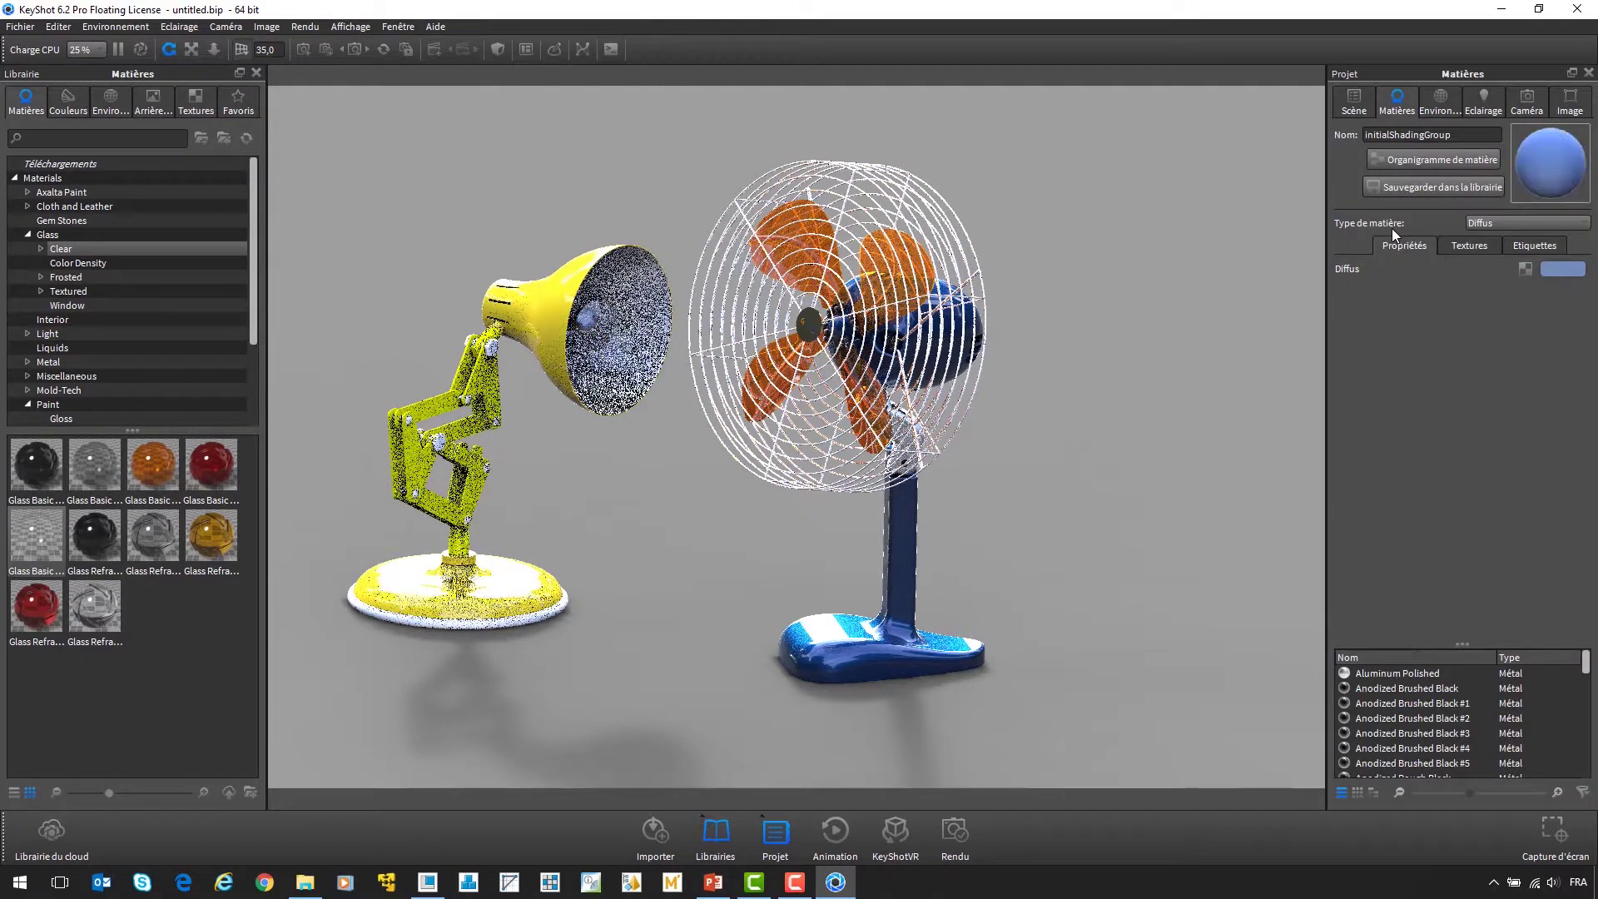
{"action": "left_click", "coordinate": [1541, 223]}
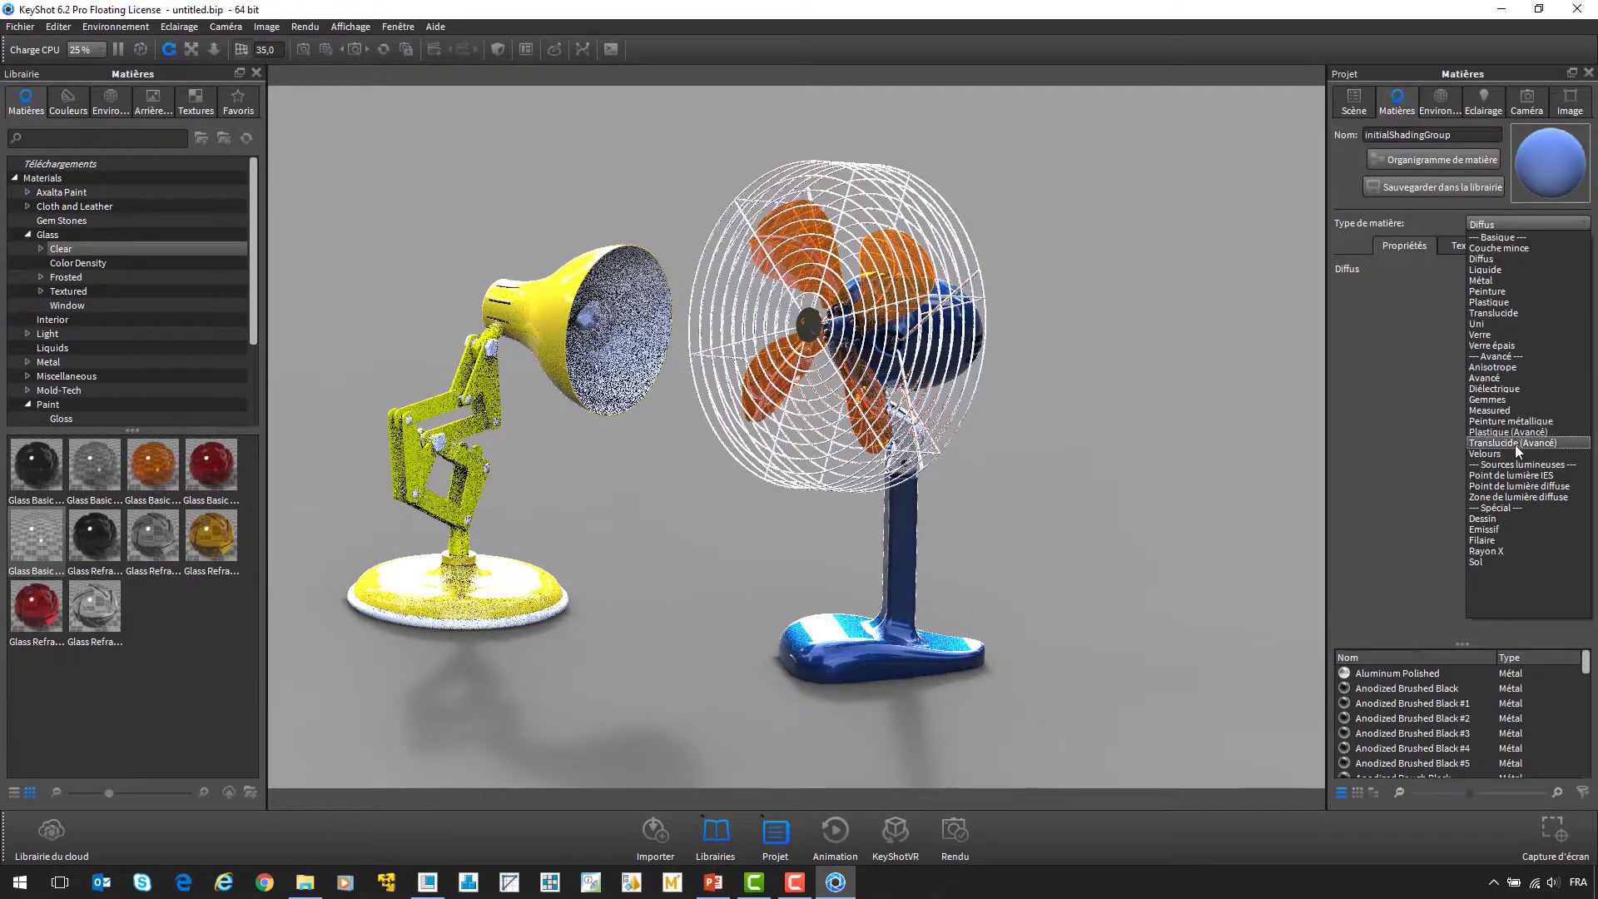
{"action": "left_click", "coordinate": [1520, 483]}
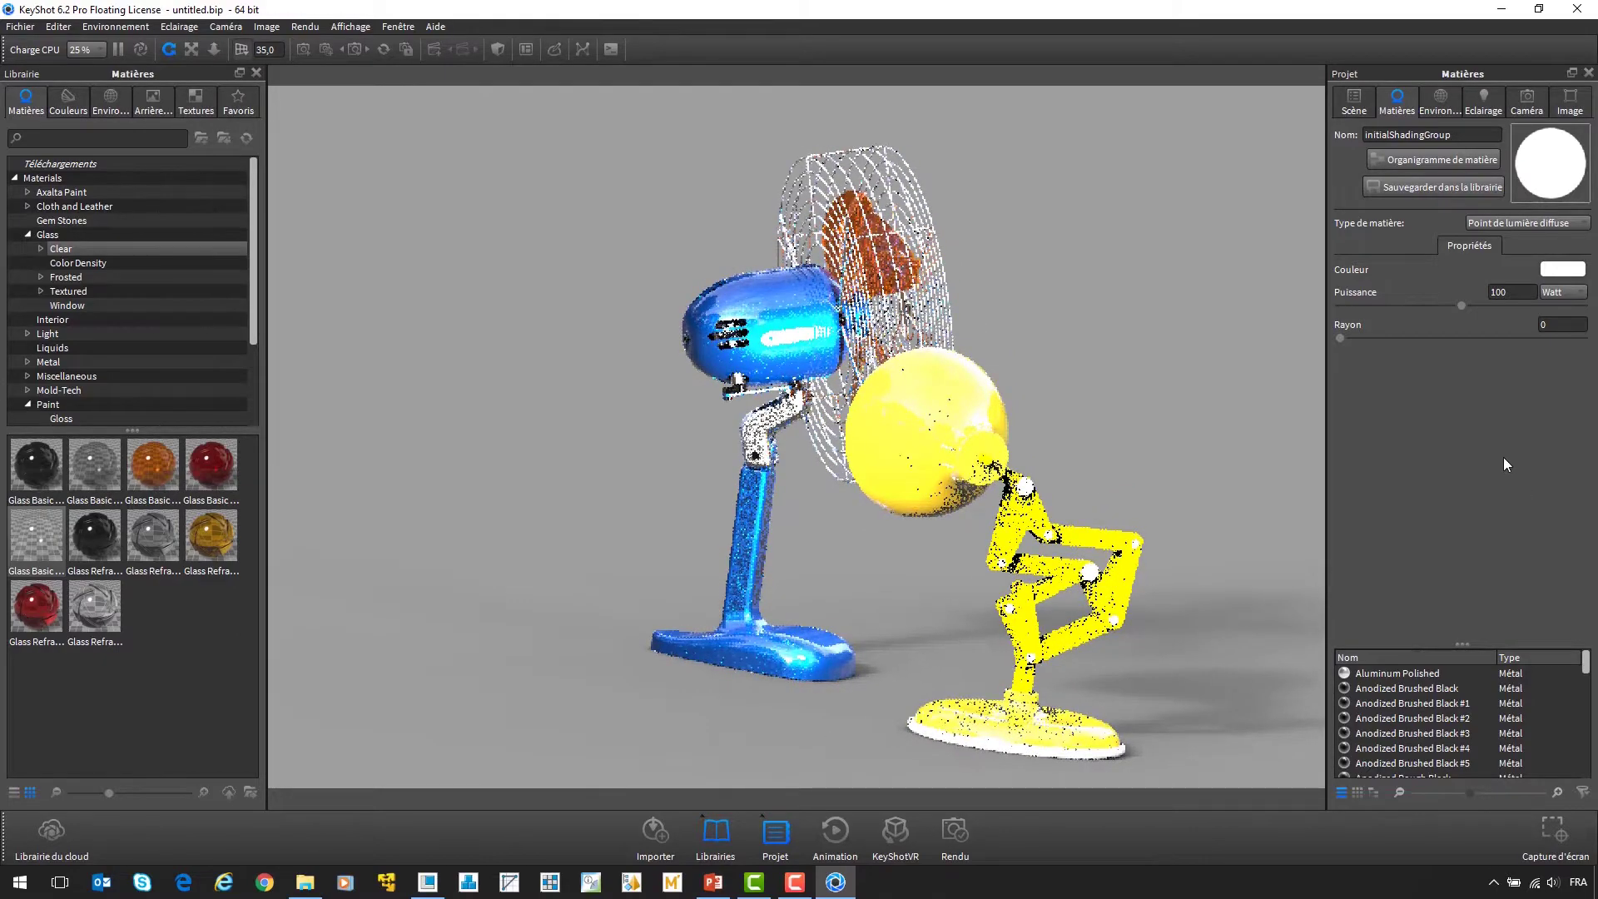
- Set the point light's colour to bright yellow and lower its power in watts
{"action": "left_click", "coordinate": [1552, 271]}
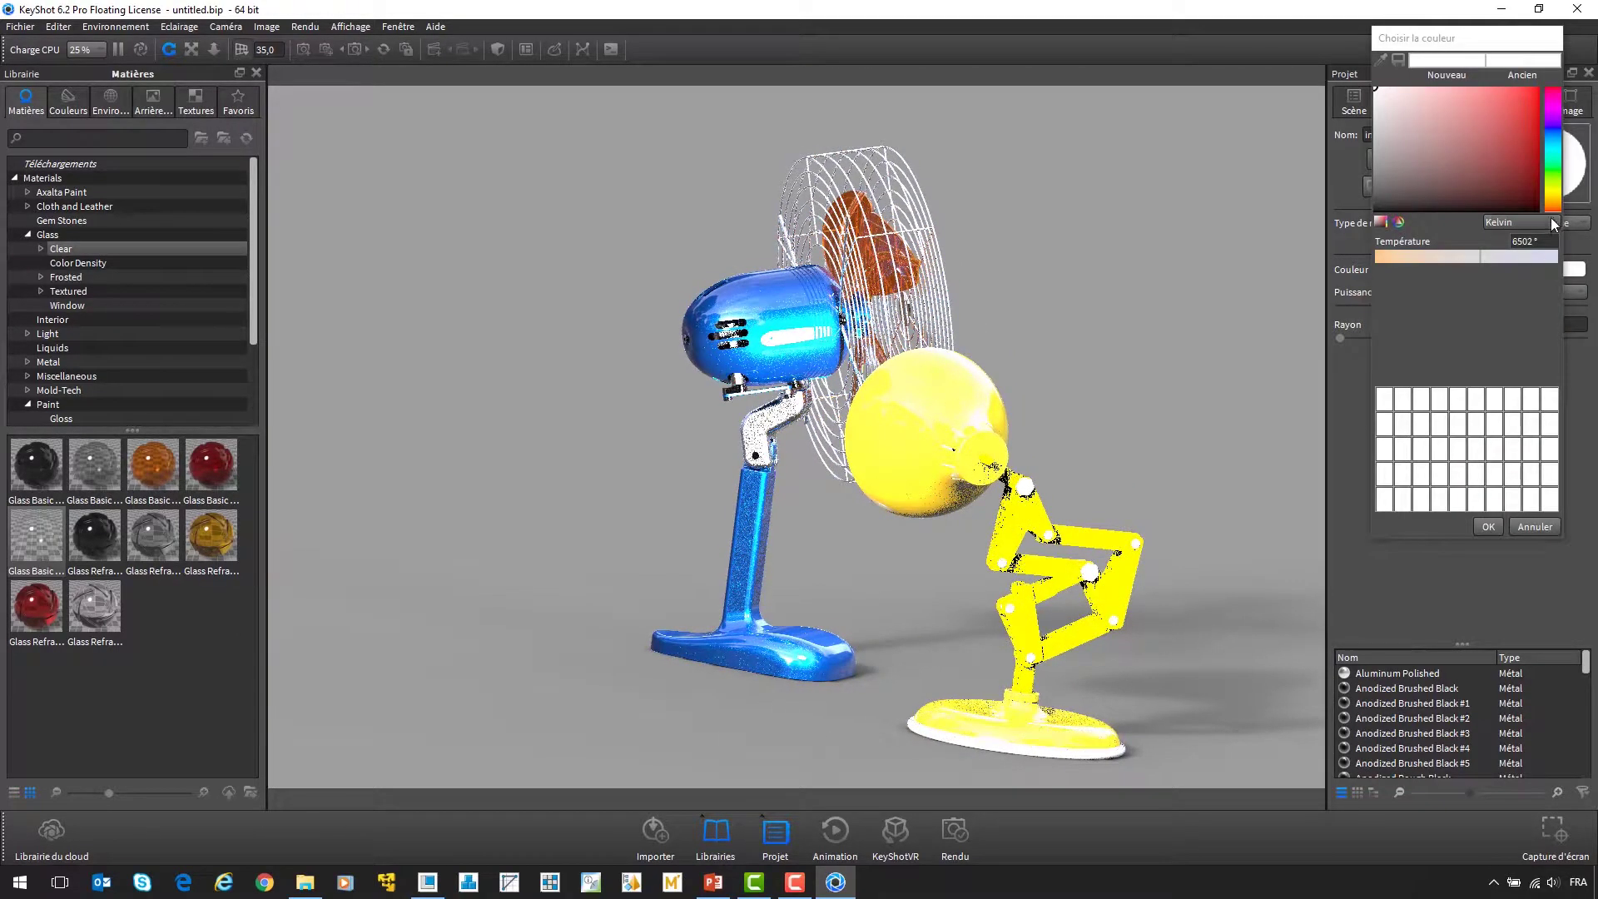
{"action": "left_click", "coordinate": [1534, 93]}
{"action": "left_click_drag", "start_coordinate": [1551, 91], "coordinate": [1559, 197]}
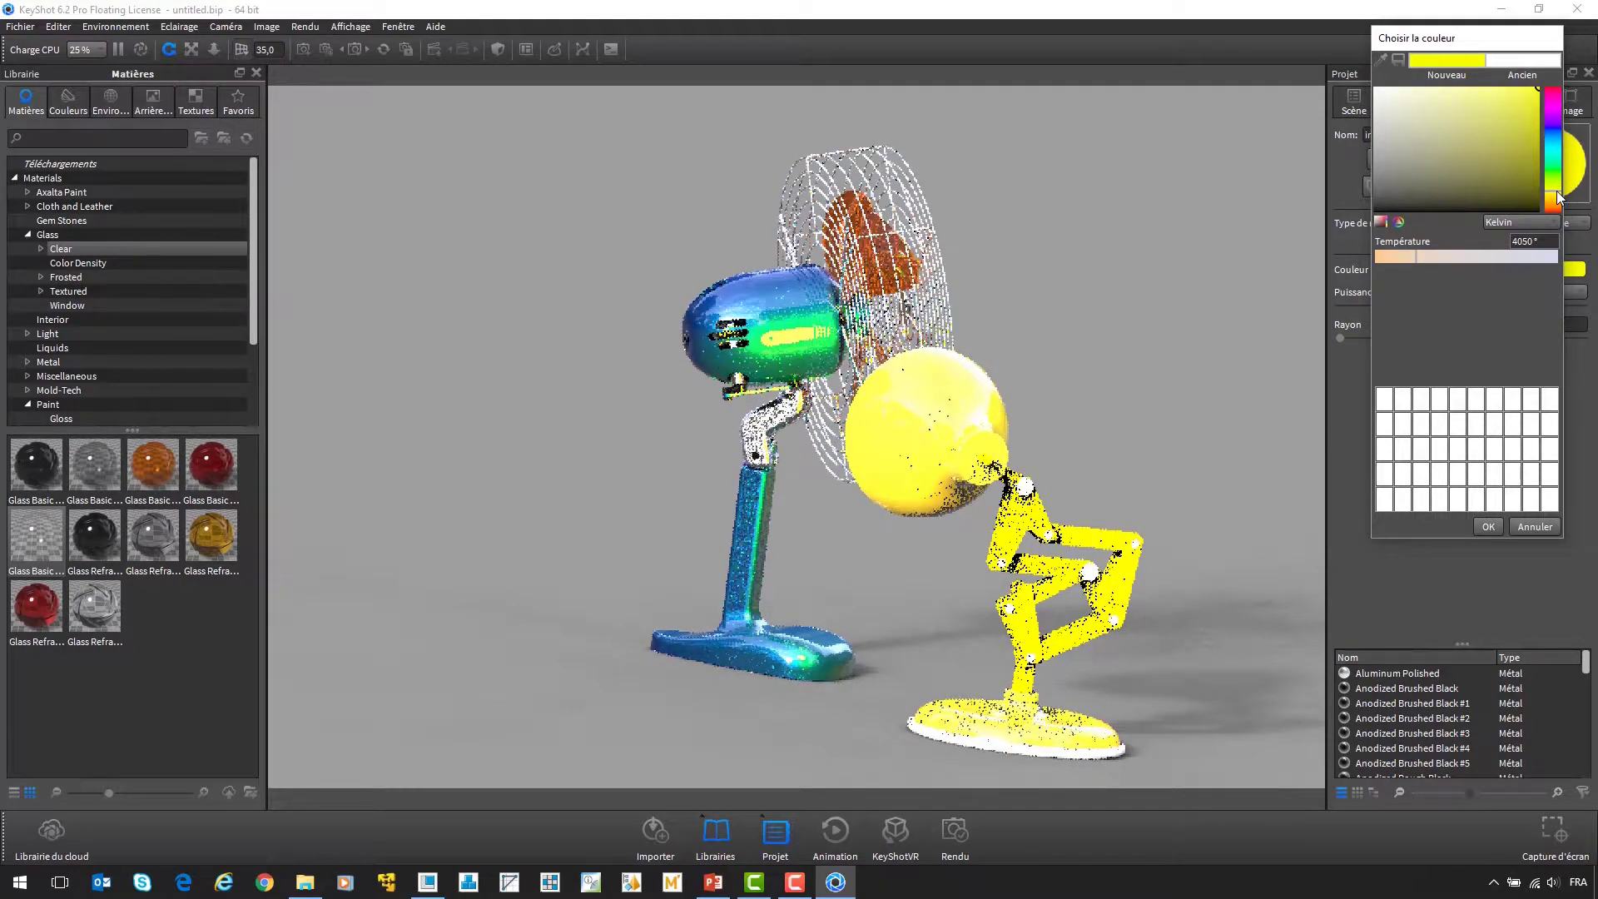
{"action": "left_click", "coordinate": [1489, 527]}
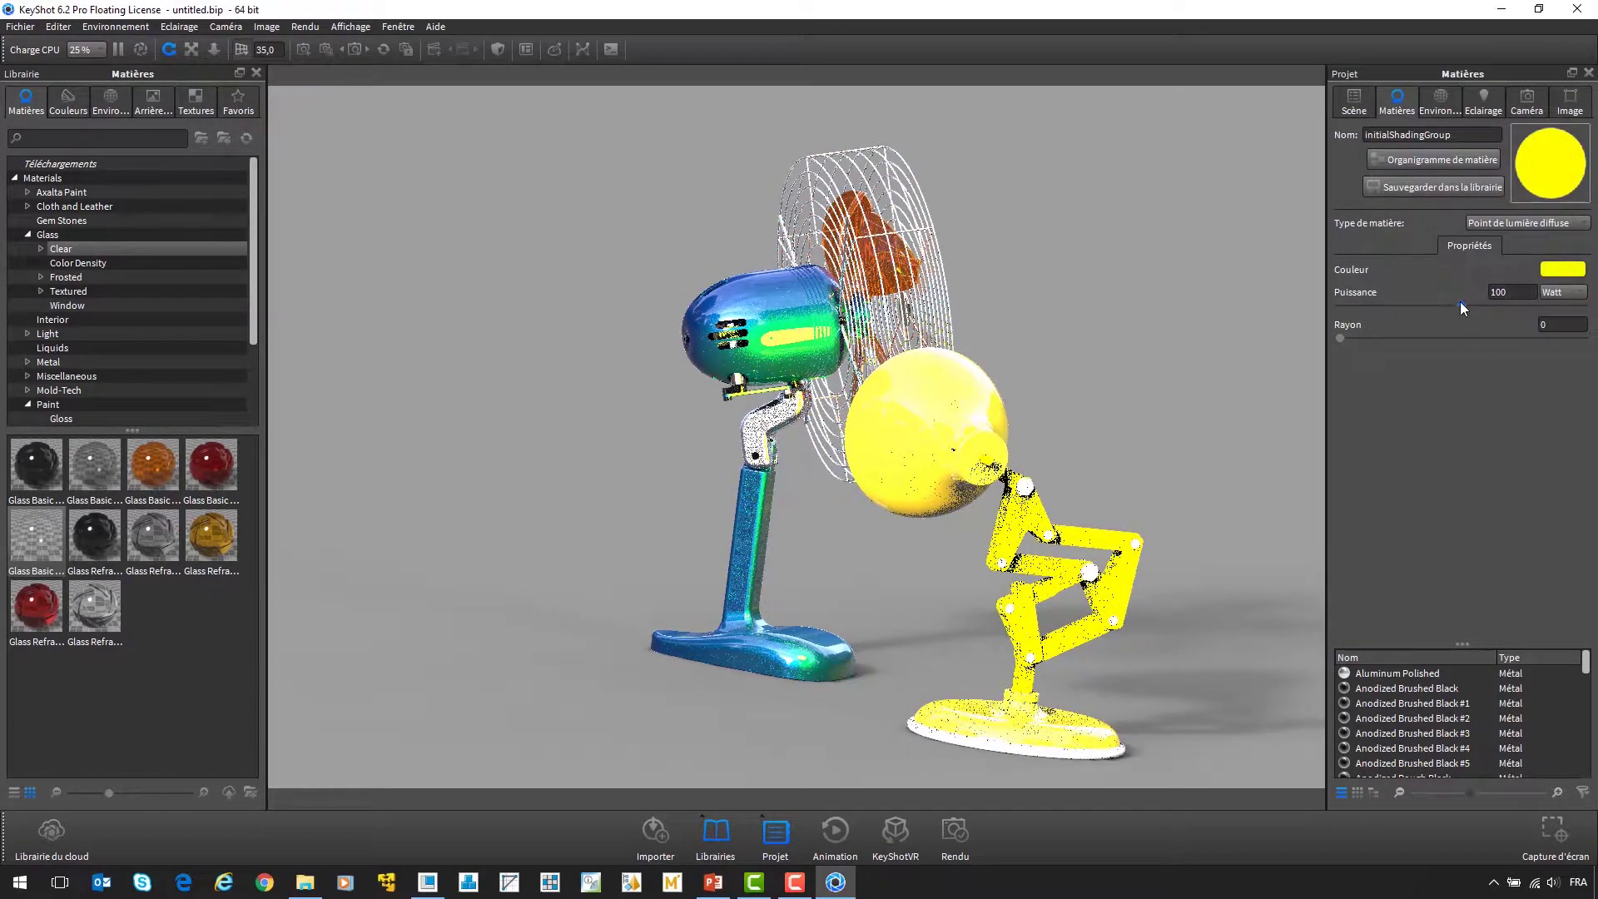
{"action": "left_click_drag", "start_coordinate": [1460, 304], "coordinate": [1415, 302]}
{"action": "left_click_drag", "start_coordinate": [1543, 300], "coordinate": [1484, 300]}
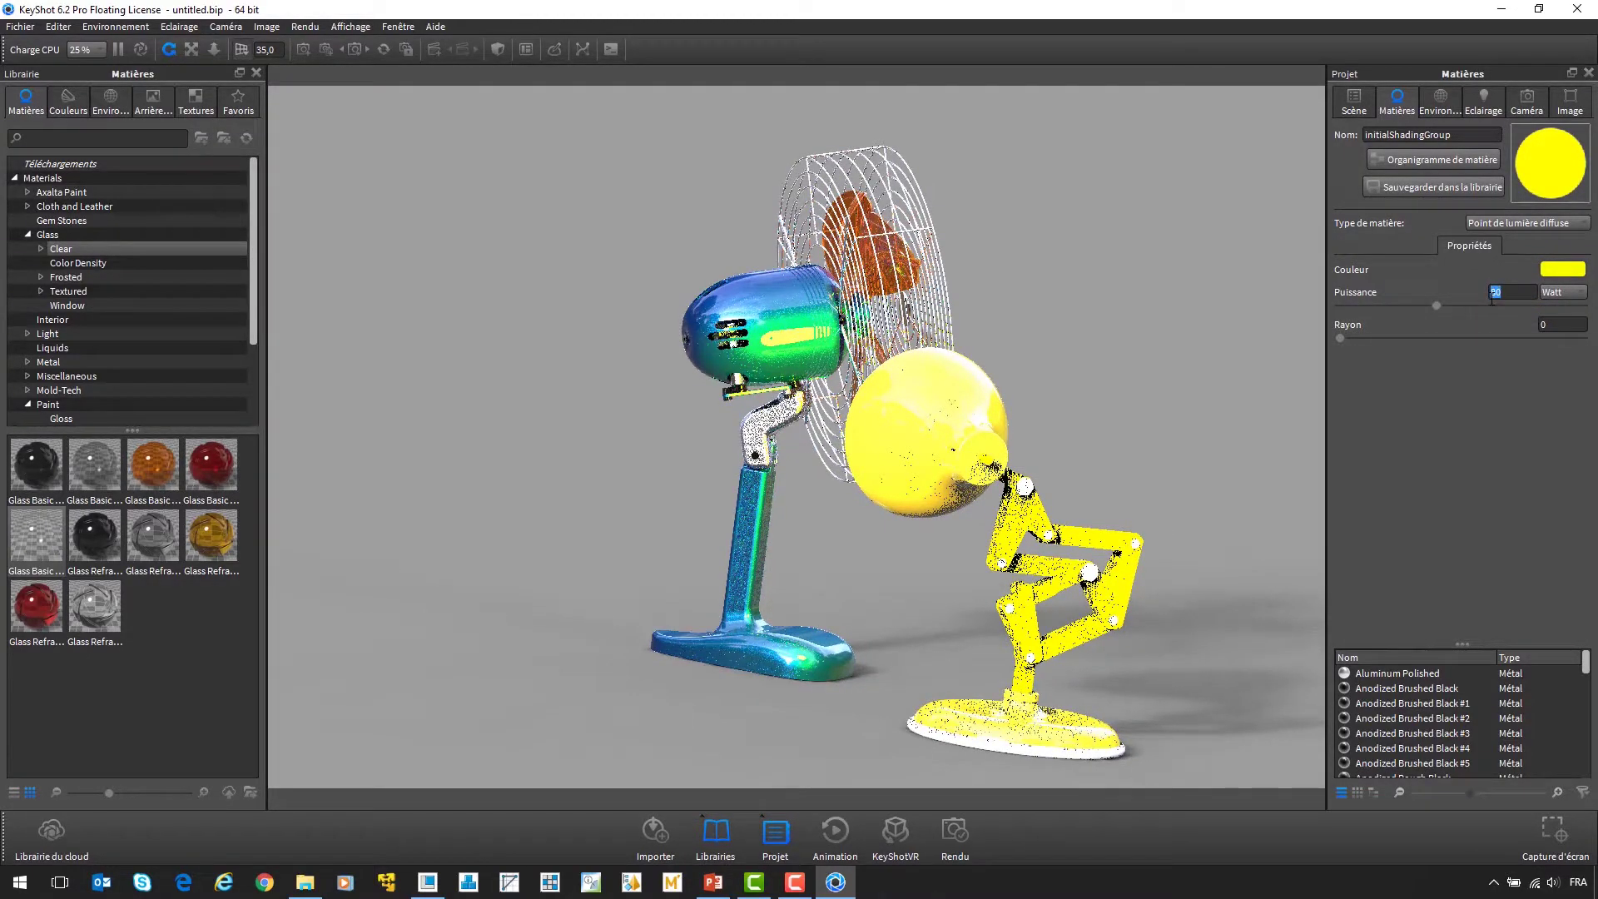
{"action": "key", "text": "Return"}
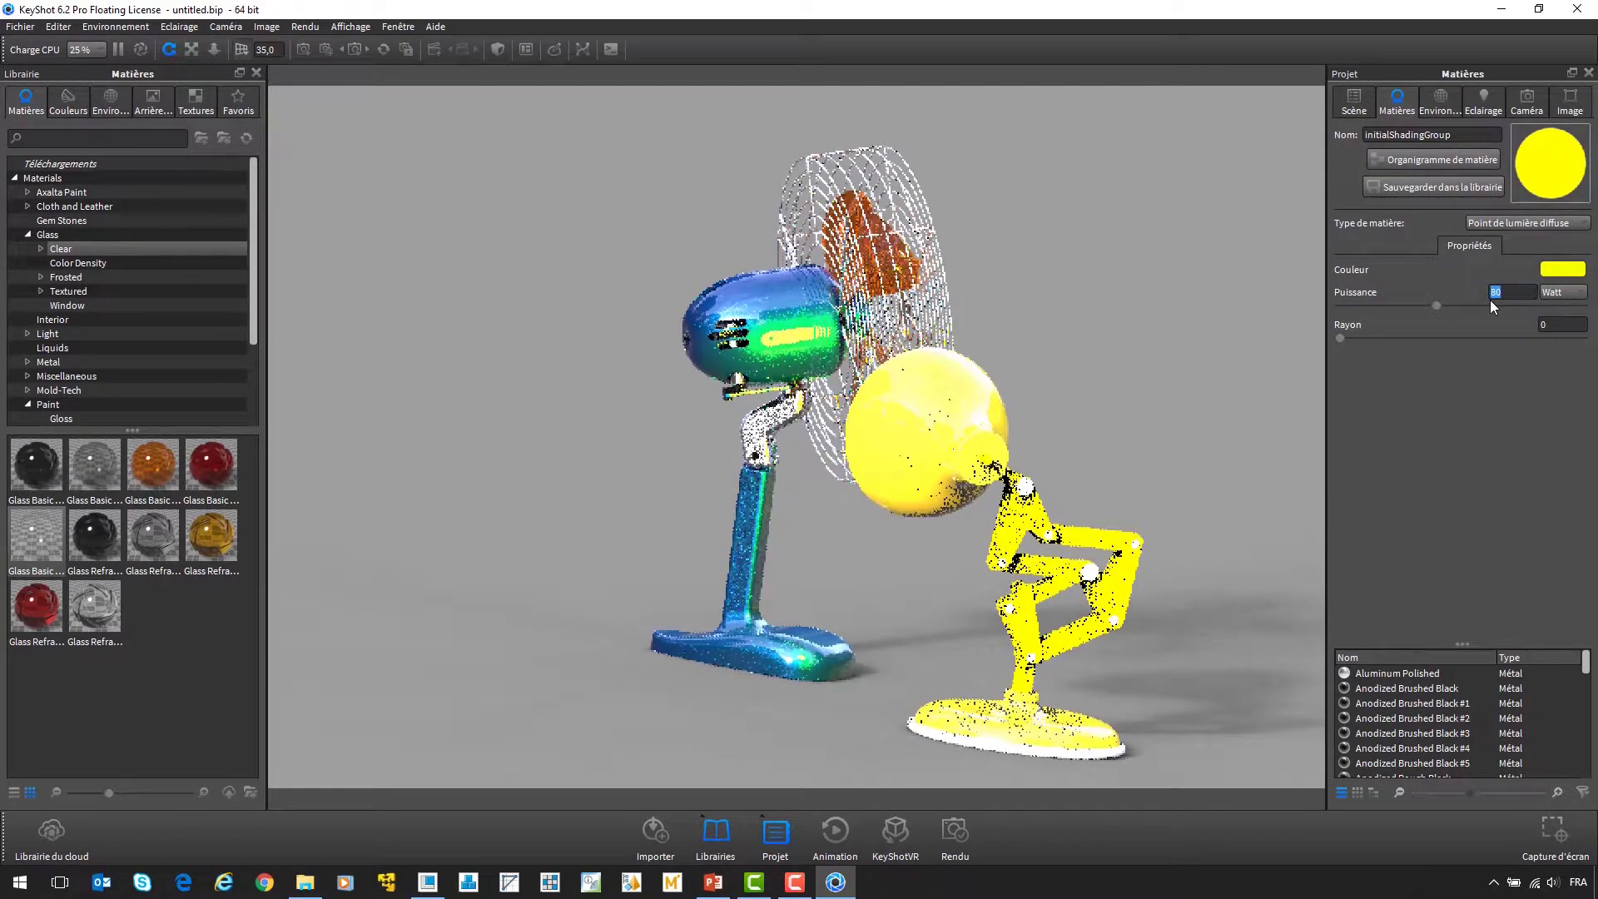
- Hide and show the sphere light, and examine its effect on the fan from another angle
{"action": "left_click", "coordinate": [1351, 107]}
{"action": "left_click", "coordinate": [1375, 217]}
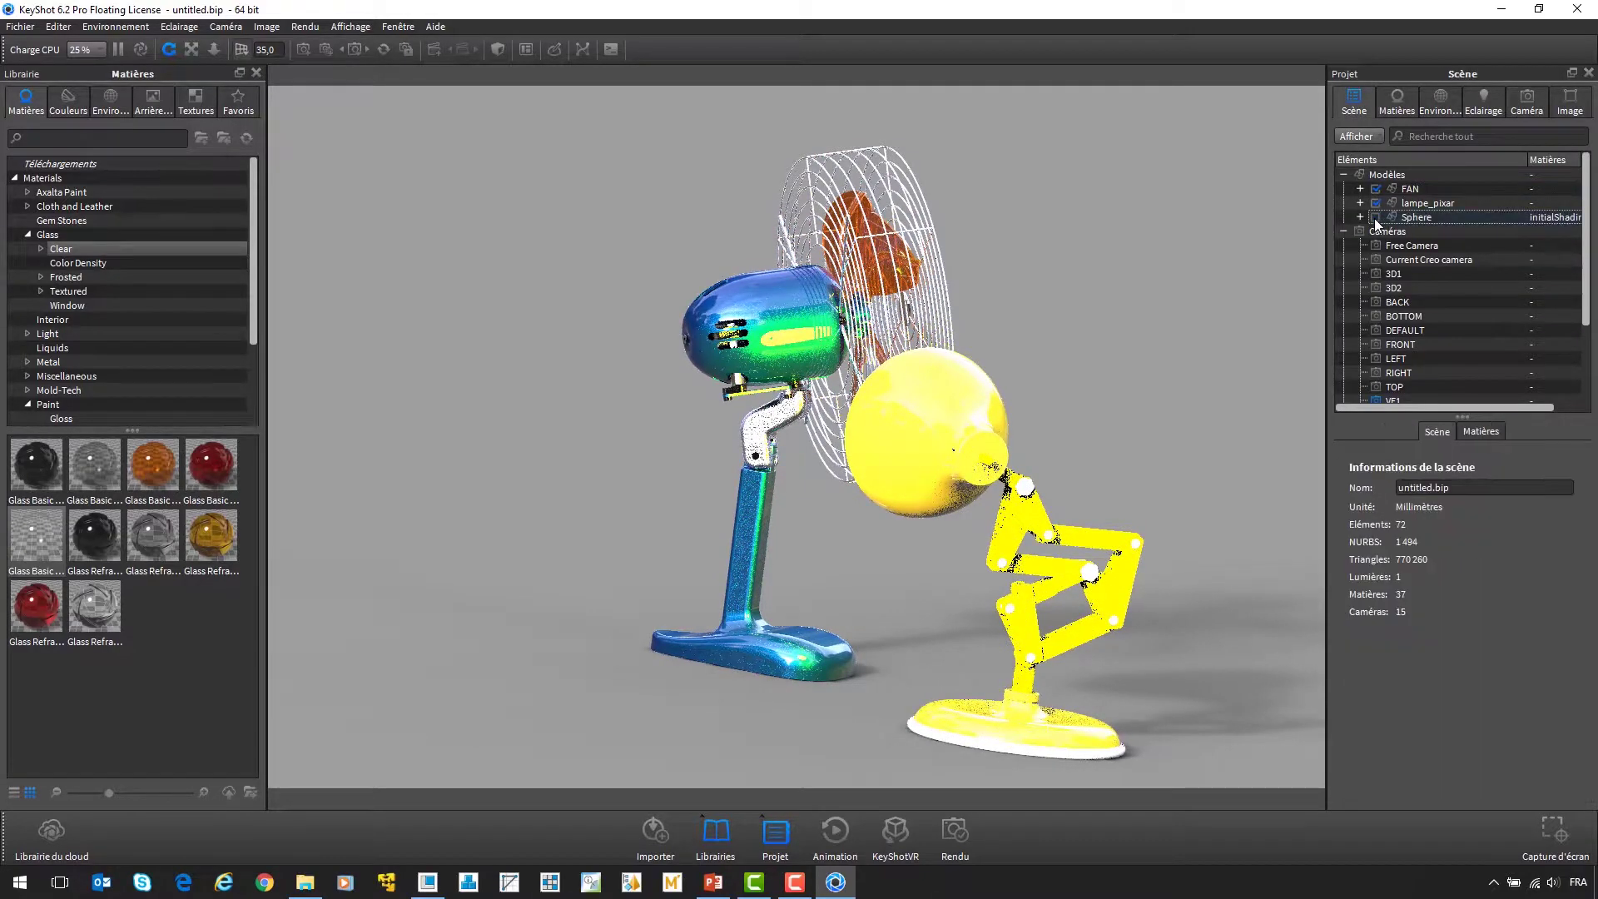
{"action": "left_click", "coordinate": [1375, 217]}
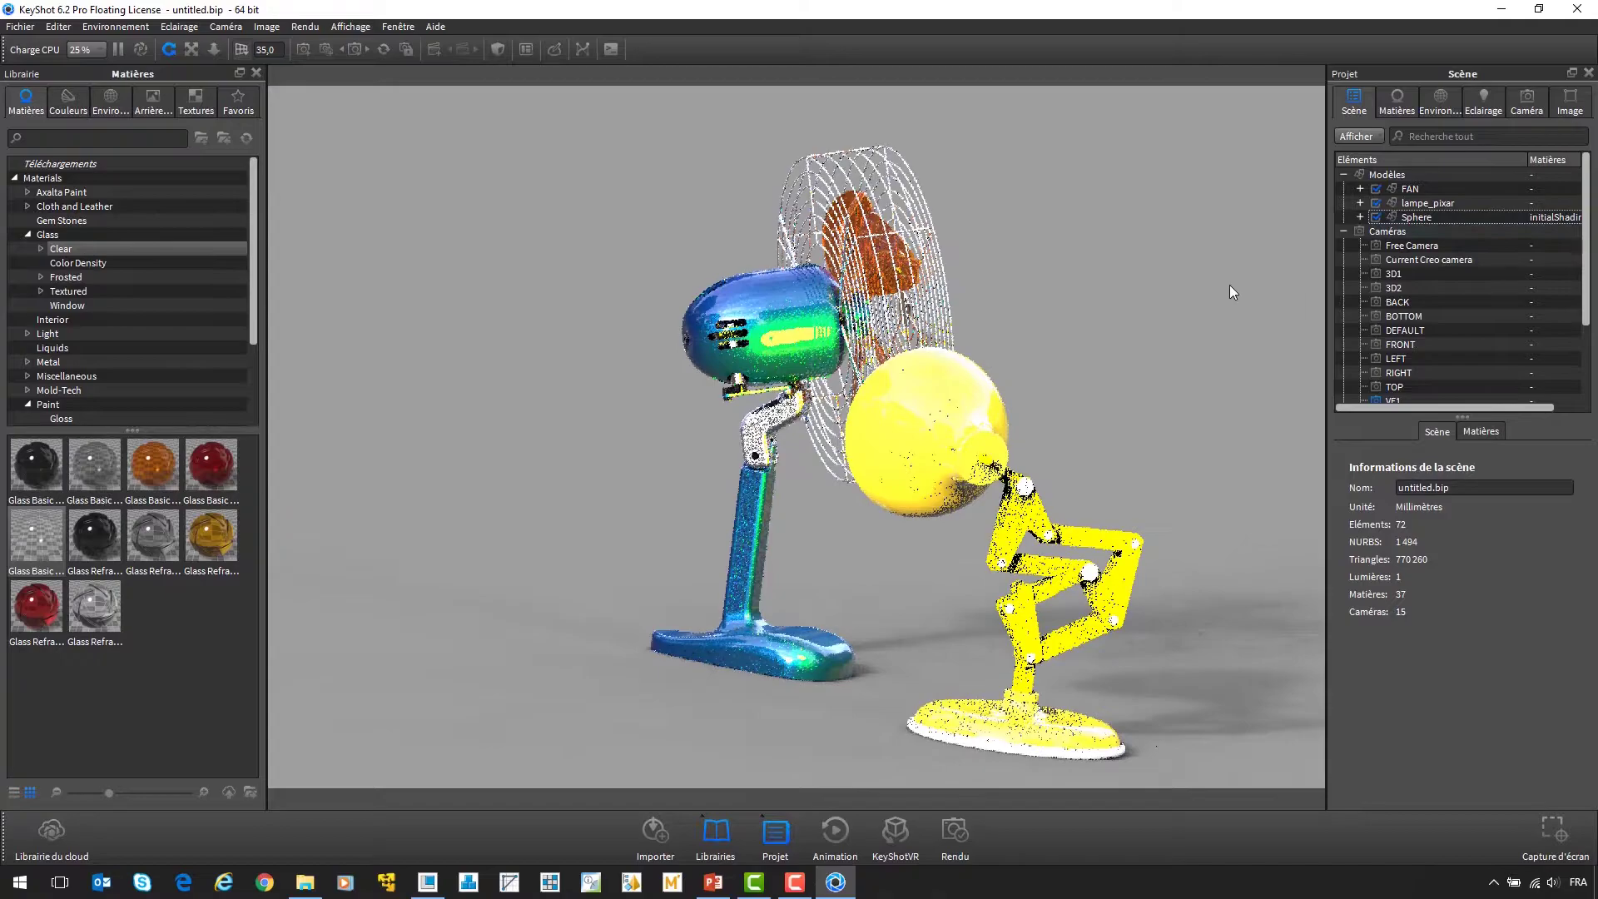
{"action": "left_click_drag", "start_coordinate": [1230, 286], "coordinate": [1225, 288]}
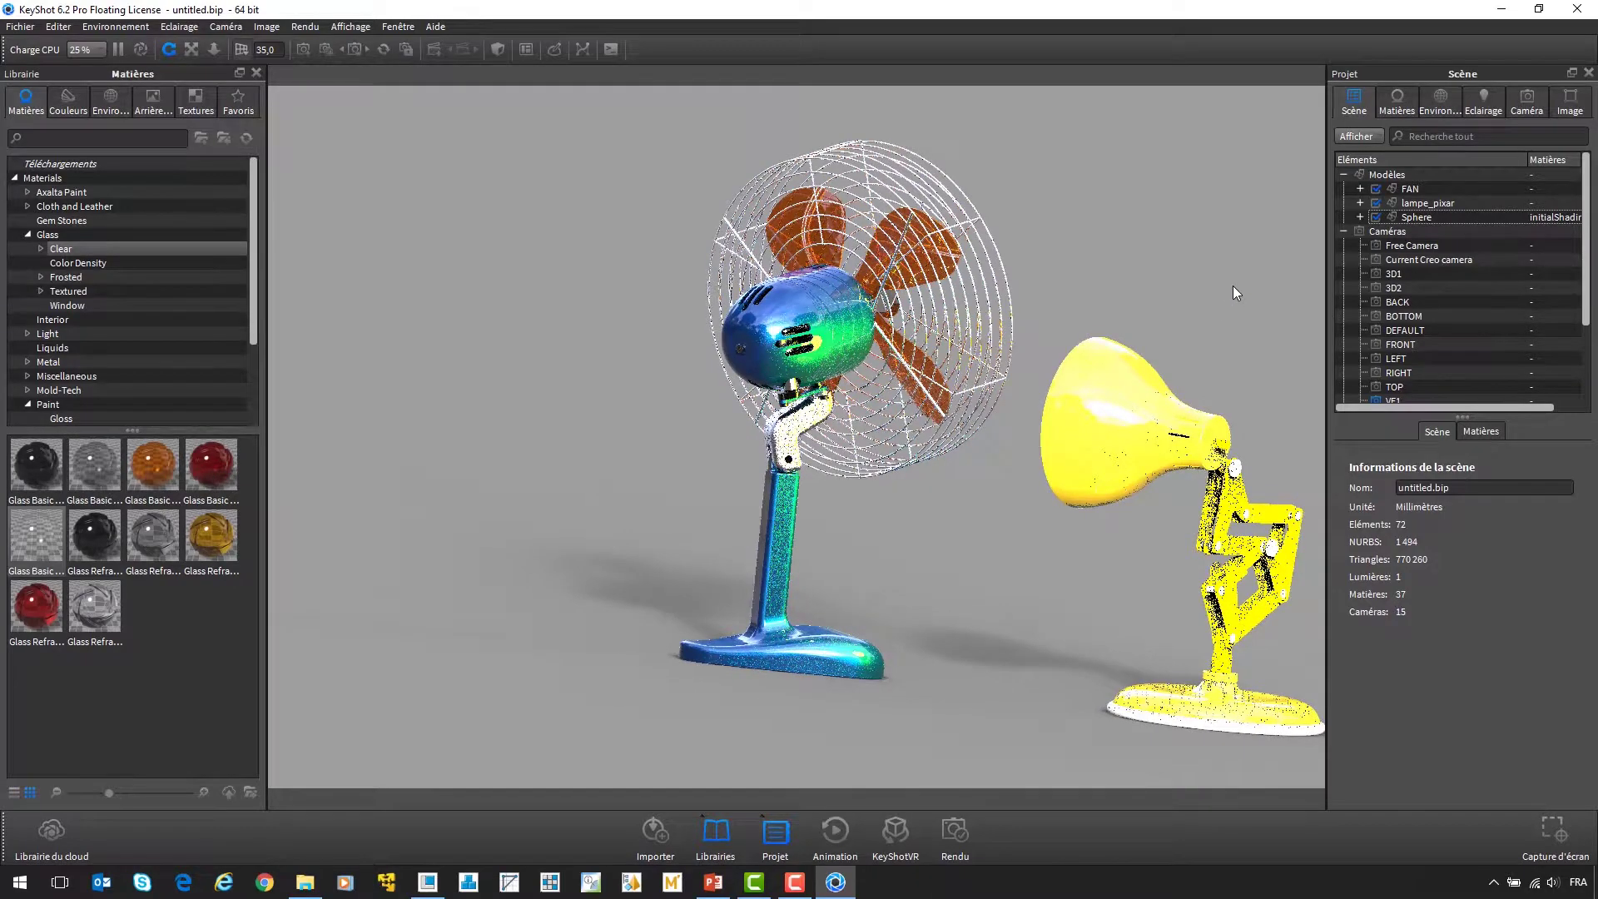
- Delete the Sphere light and the lampe_pixar model from the scene
{"action": "left_click", "coordinate": [1425, 218]}
{"action": "right_click", "coordinate": [1424, 218]}
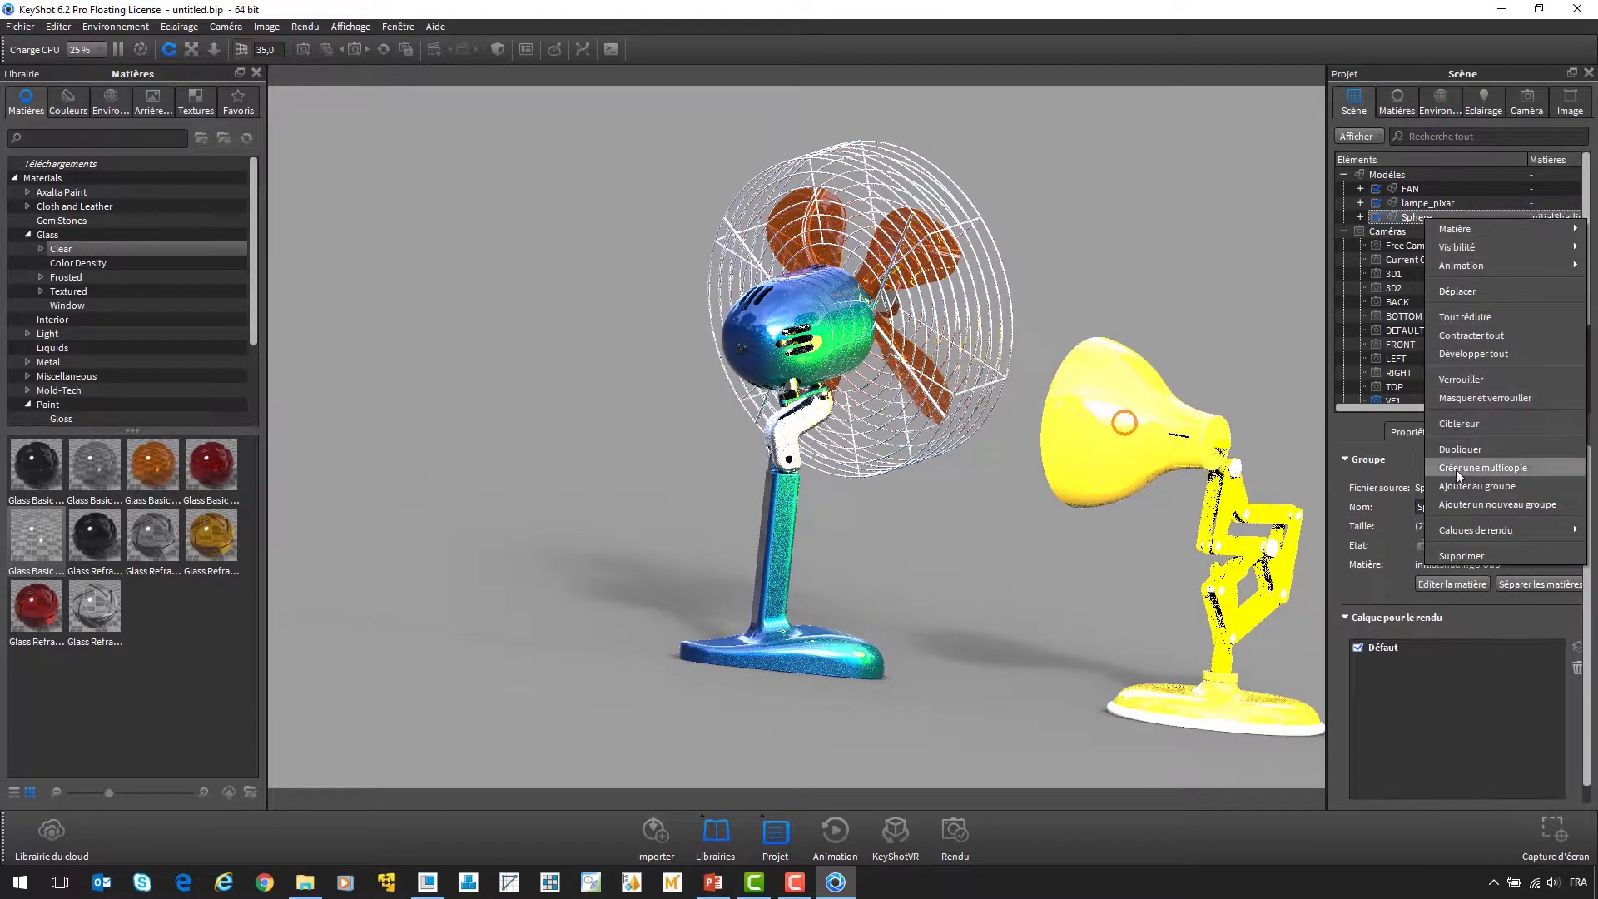
{"action": "left_click", "coordinate": [1461, 555]}
{"action": "left_click", "coordinate": [852, 452]}
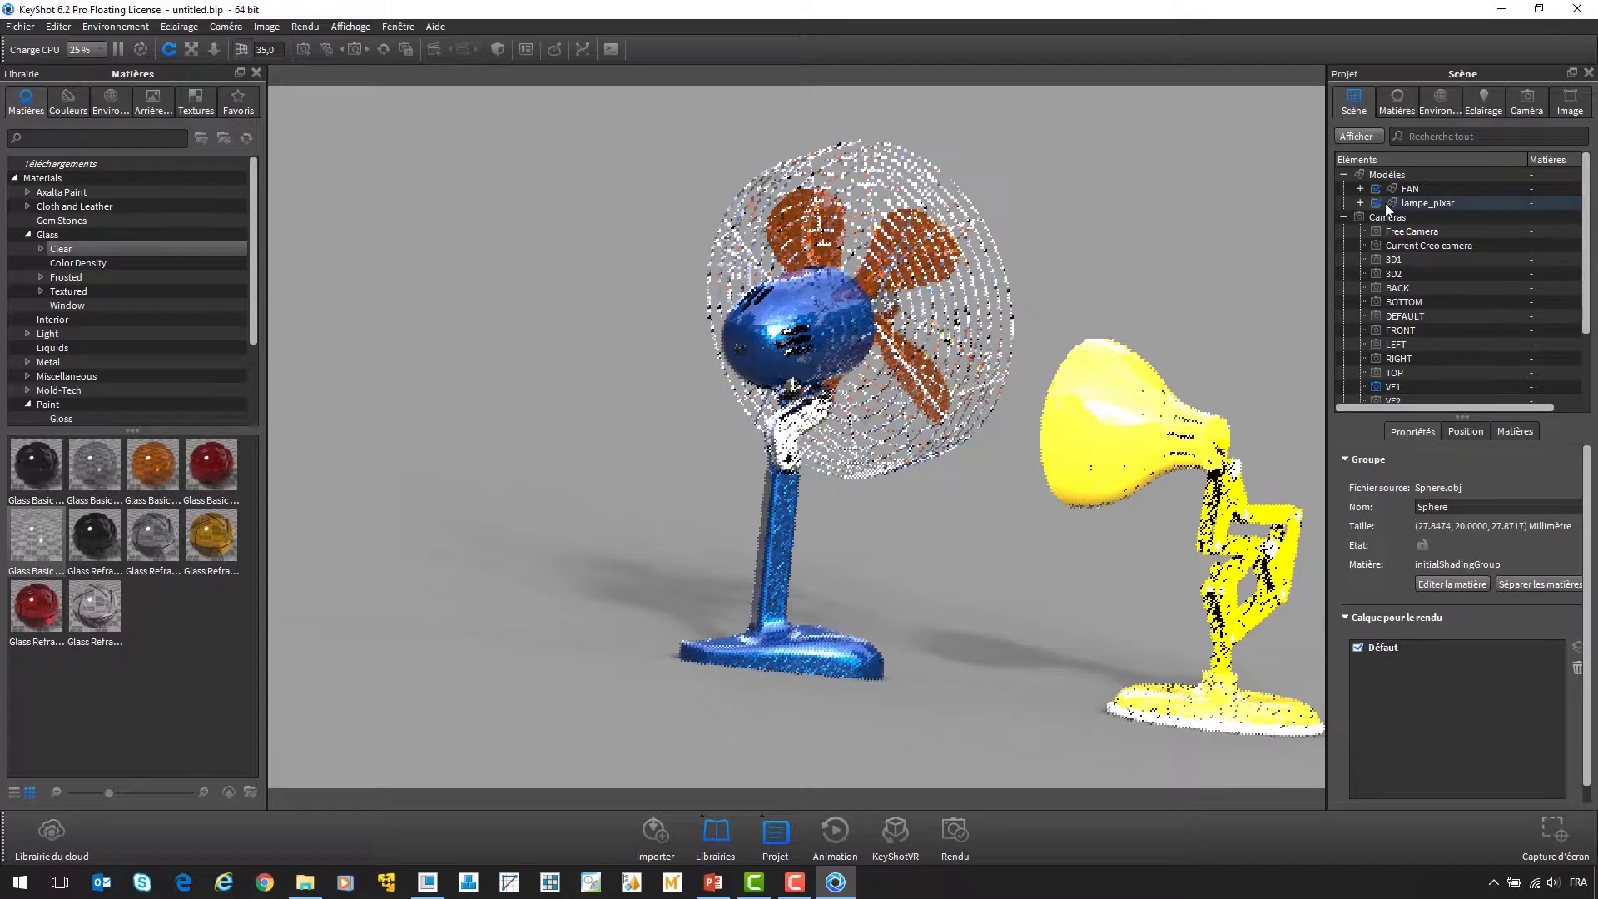
{"action": "right_click", "coordinate": [1431, 207]}
{"action": "left_click", "coordinate": [1455, 546]}
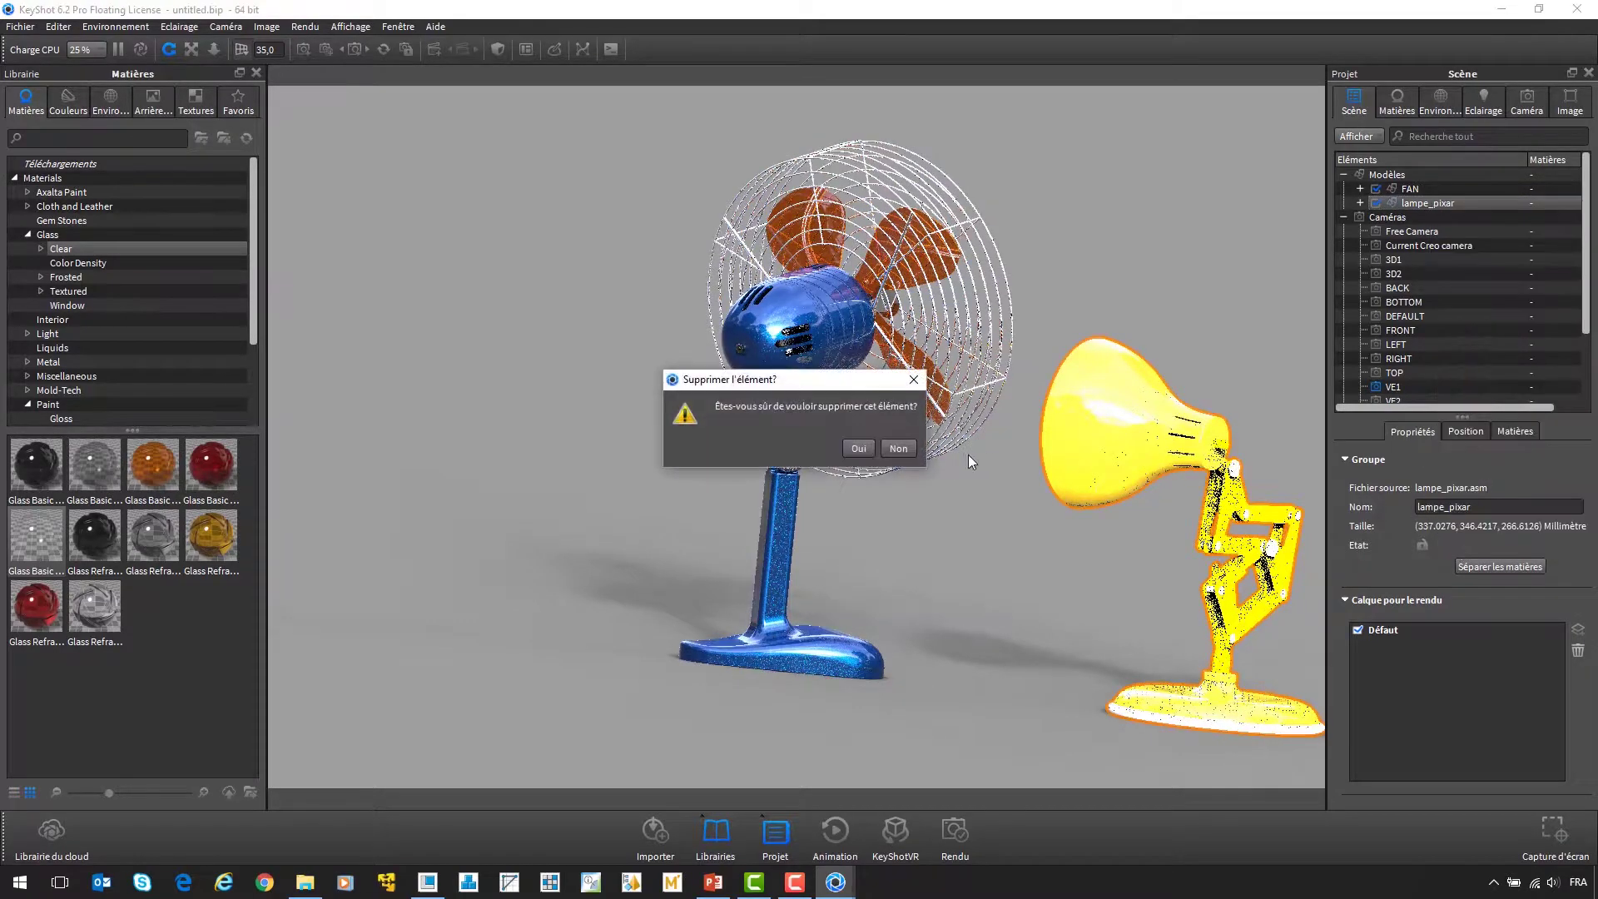
{"action": "left_click", "coordinate": [858, 448]}
- Switch to the VE1 camera and start a KeyShotVR setup using the spherical mode (Sphérique)
{"action": "left_click", "coordinate": [1395, 373]}
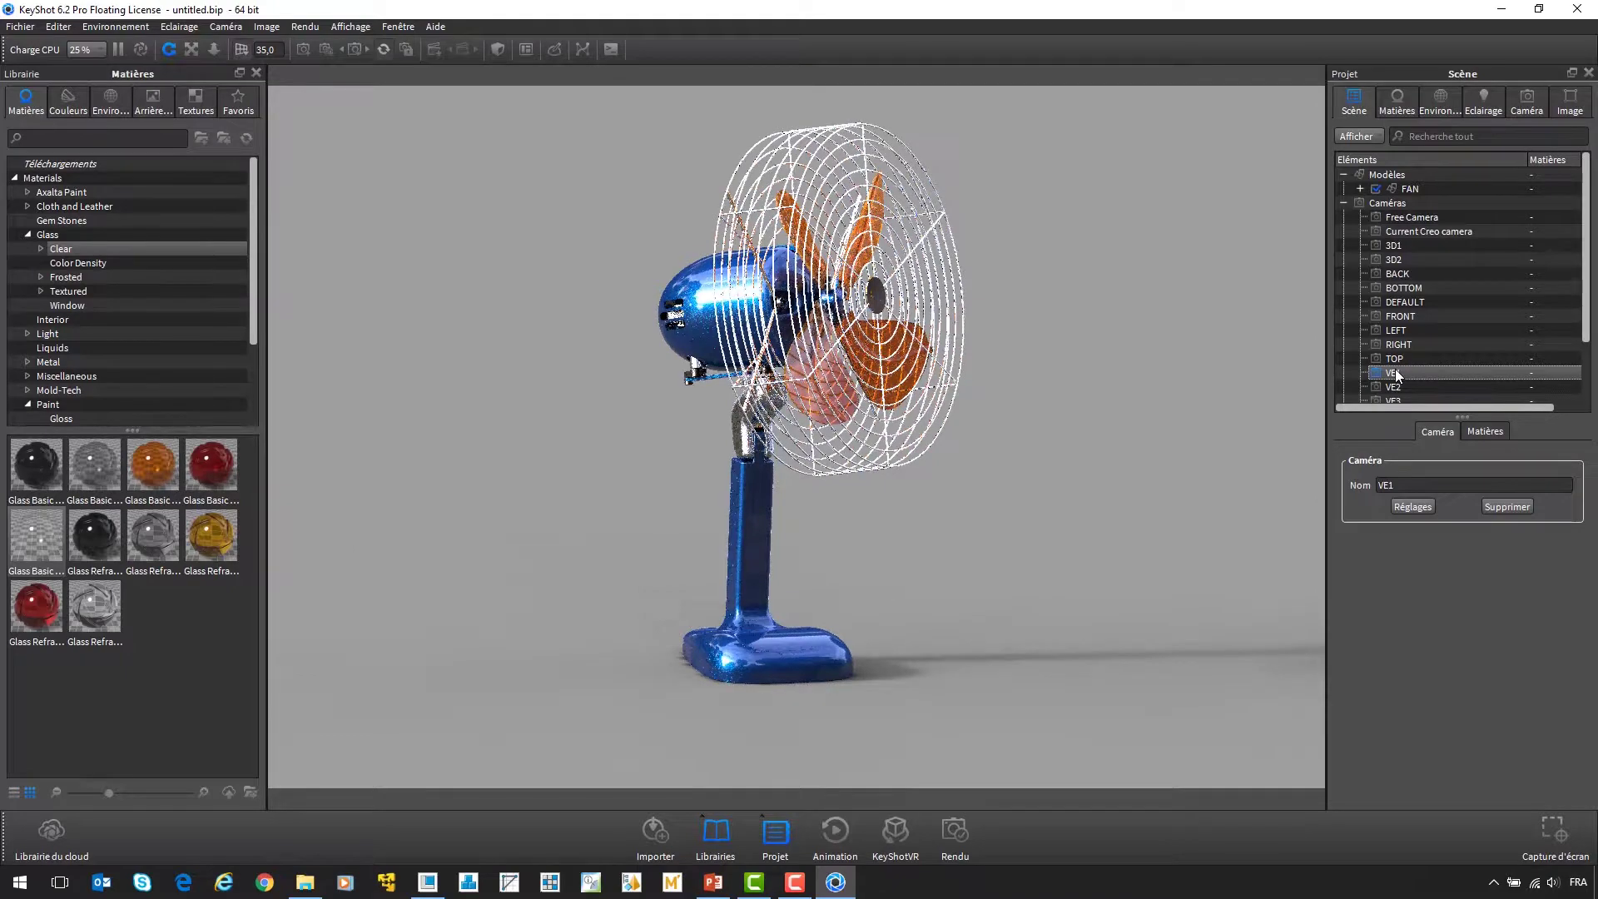
{"action": "left_click", "coordinate": [897, 832]}
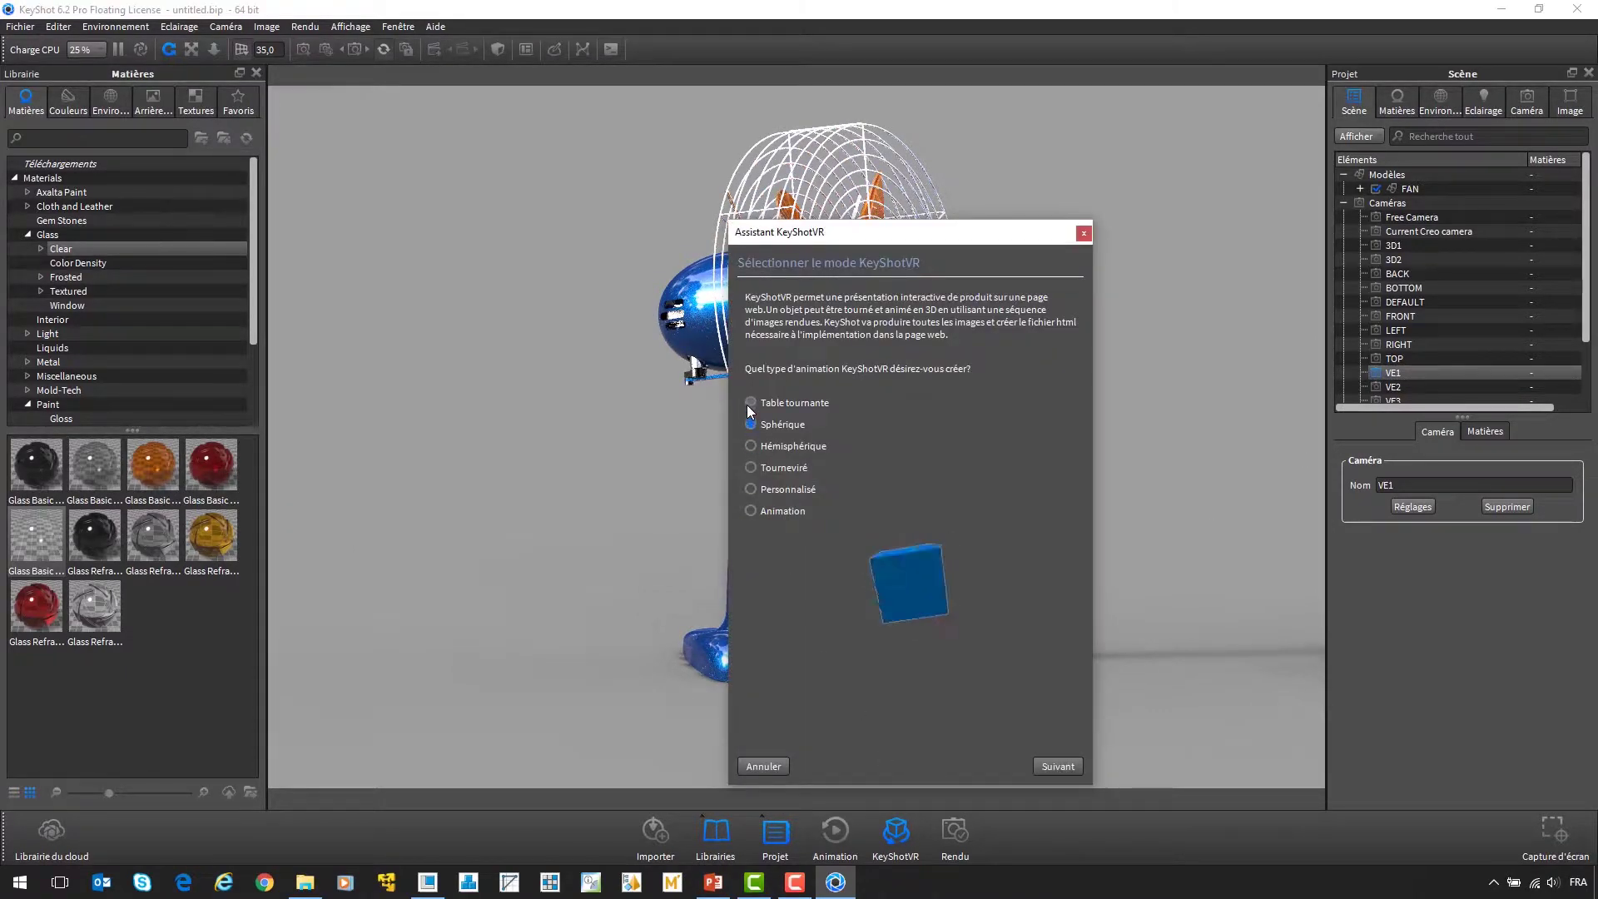
{"action": "left_click", "coordinate": [751, 489]}
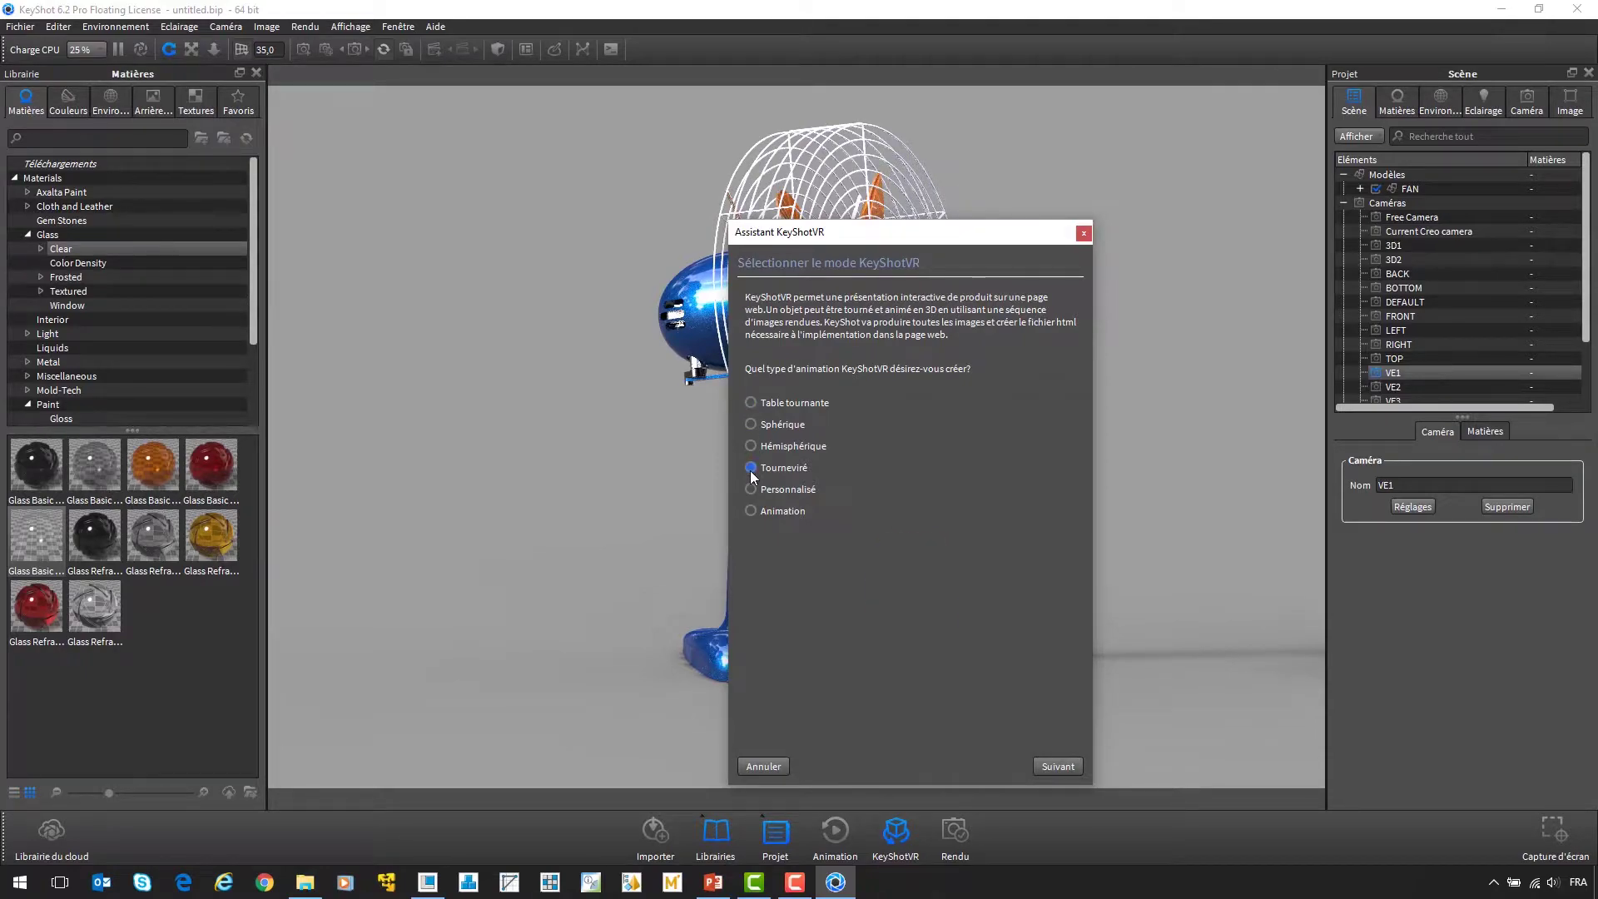
{"action": "left_click", "coordinate": [752, 402]}
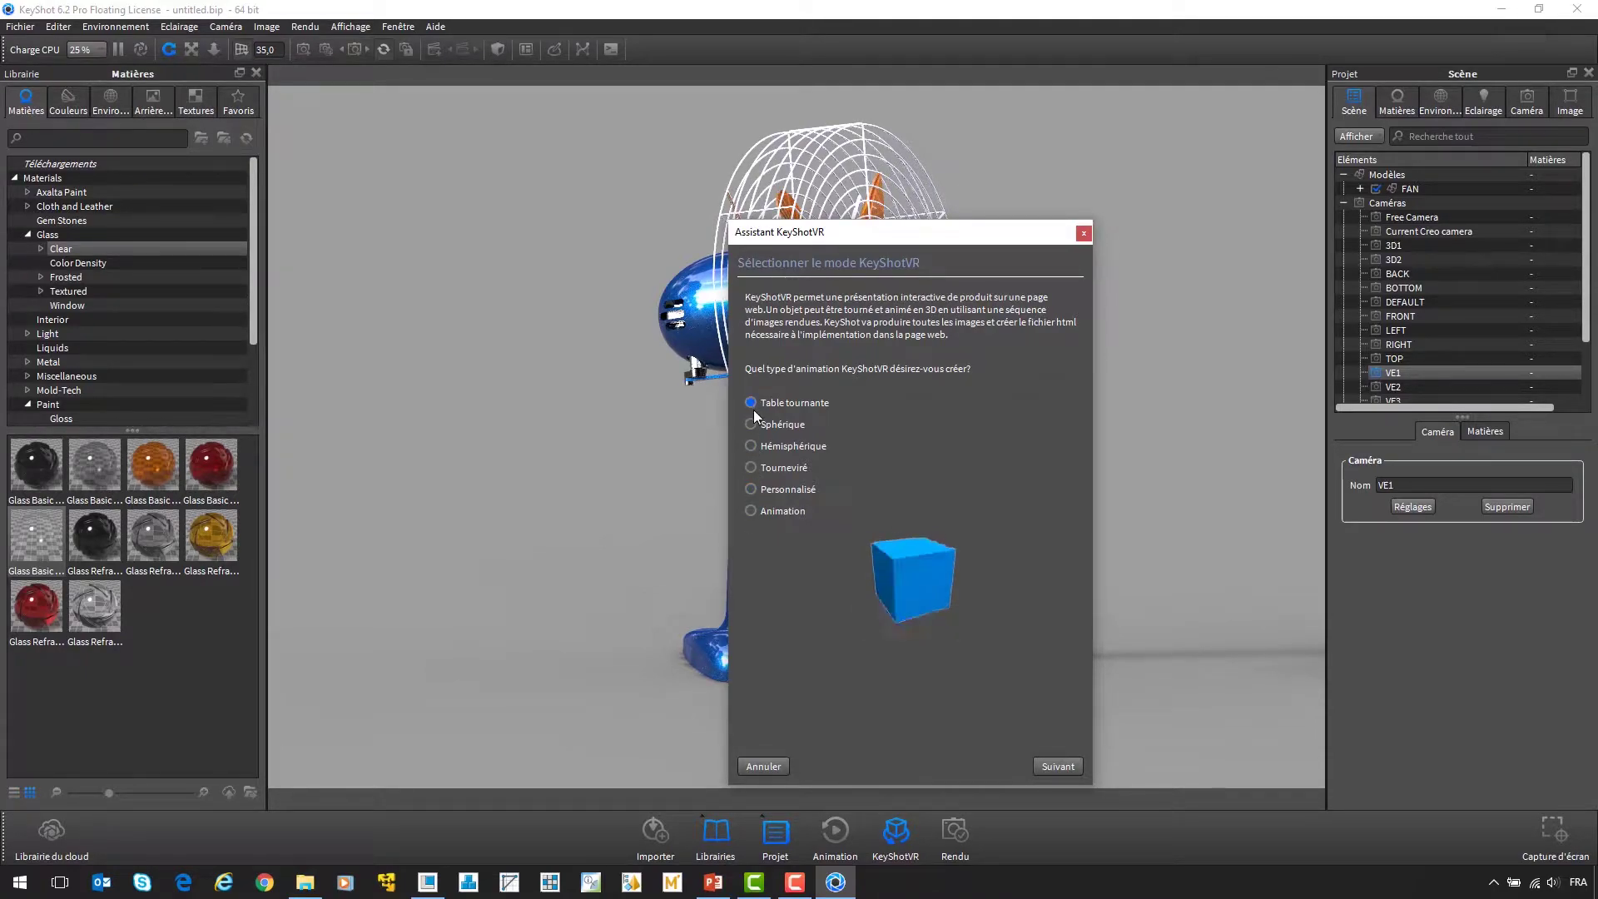
{"action": "left_click", "coordinate": [752, 424]}
{"action": "left_click", "coordinate": [1066, 768]}
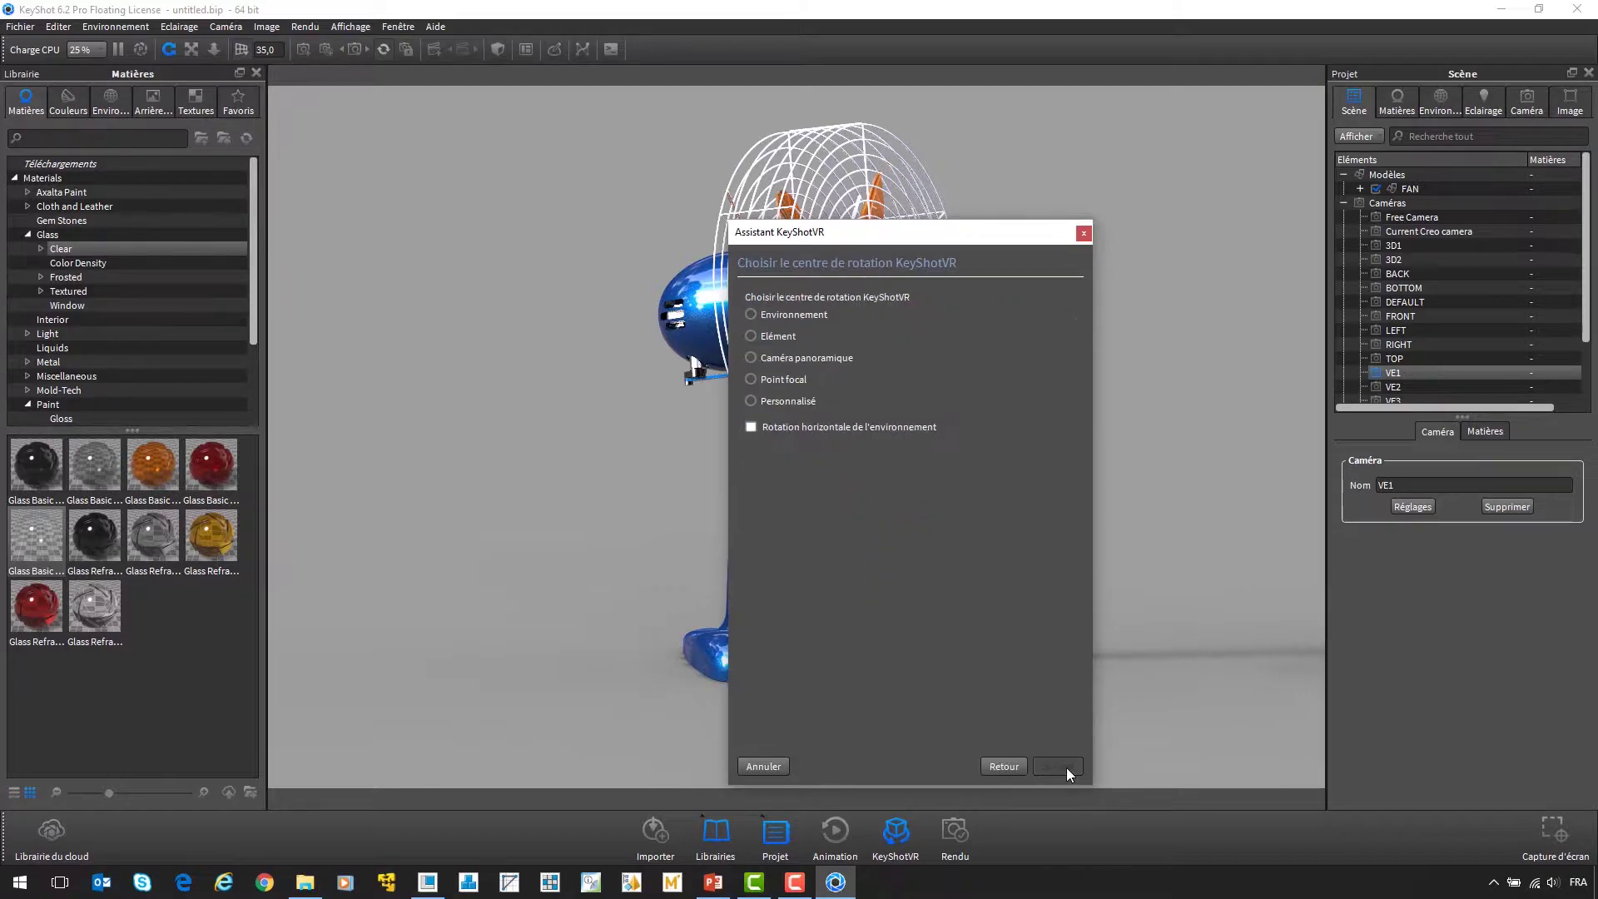
- Centre the KeyShotVR rotation on the environment (Environnement) and set the initial camera distance to about 720
{"action": "left_click", "coordinate": [773, 317]}
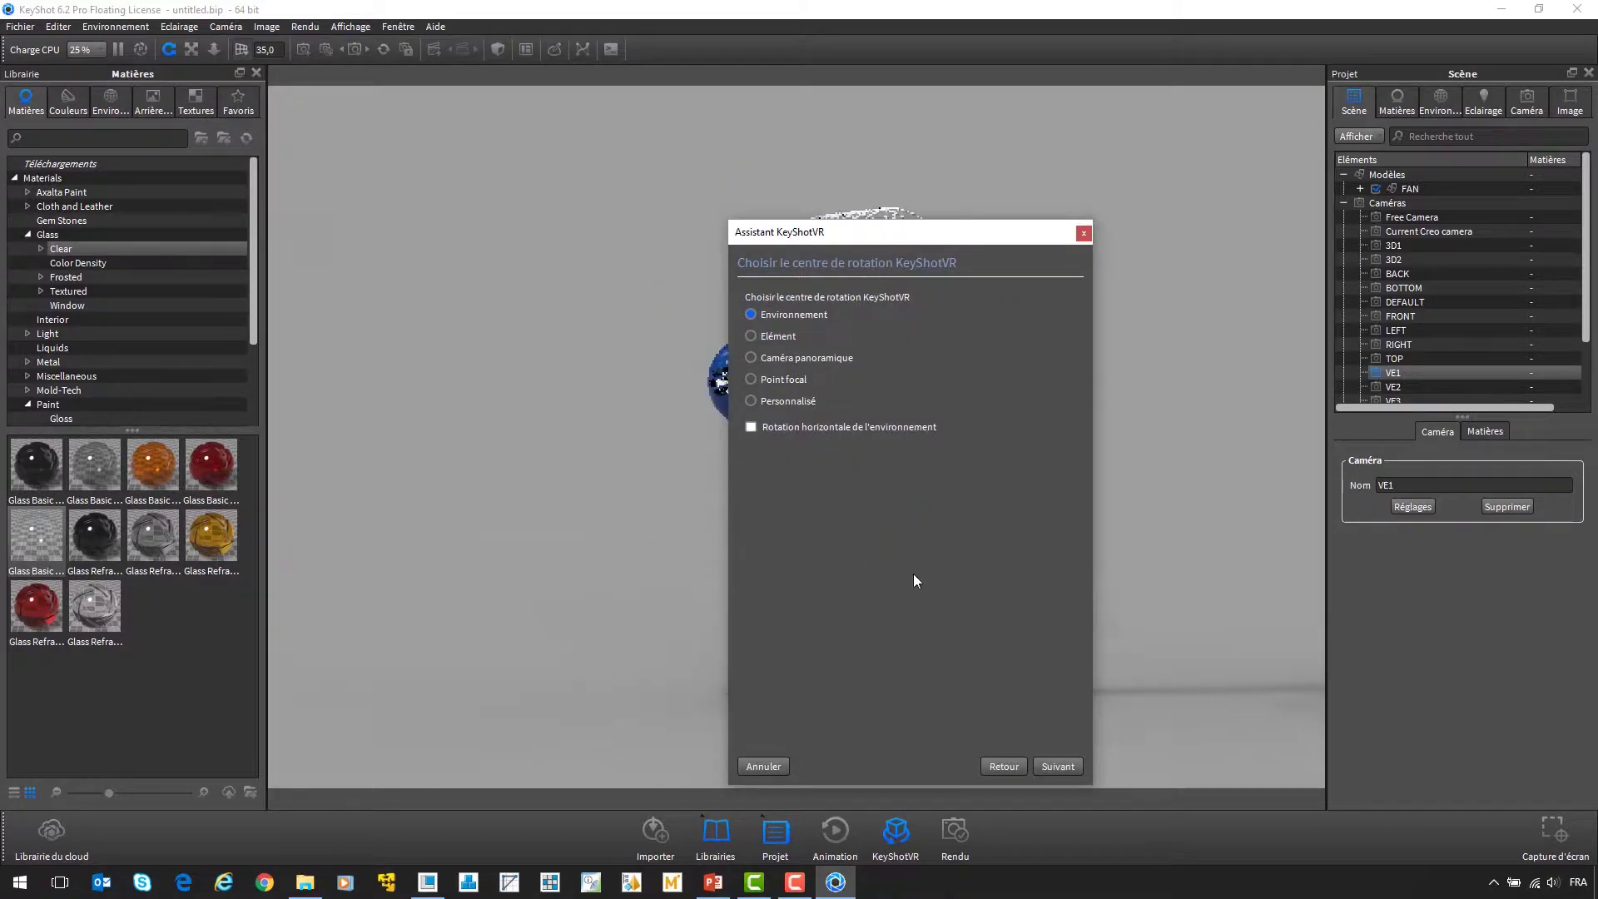
{"action": "left_click", "coordinate": [1067, 766]}
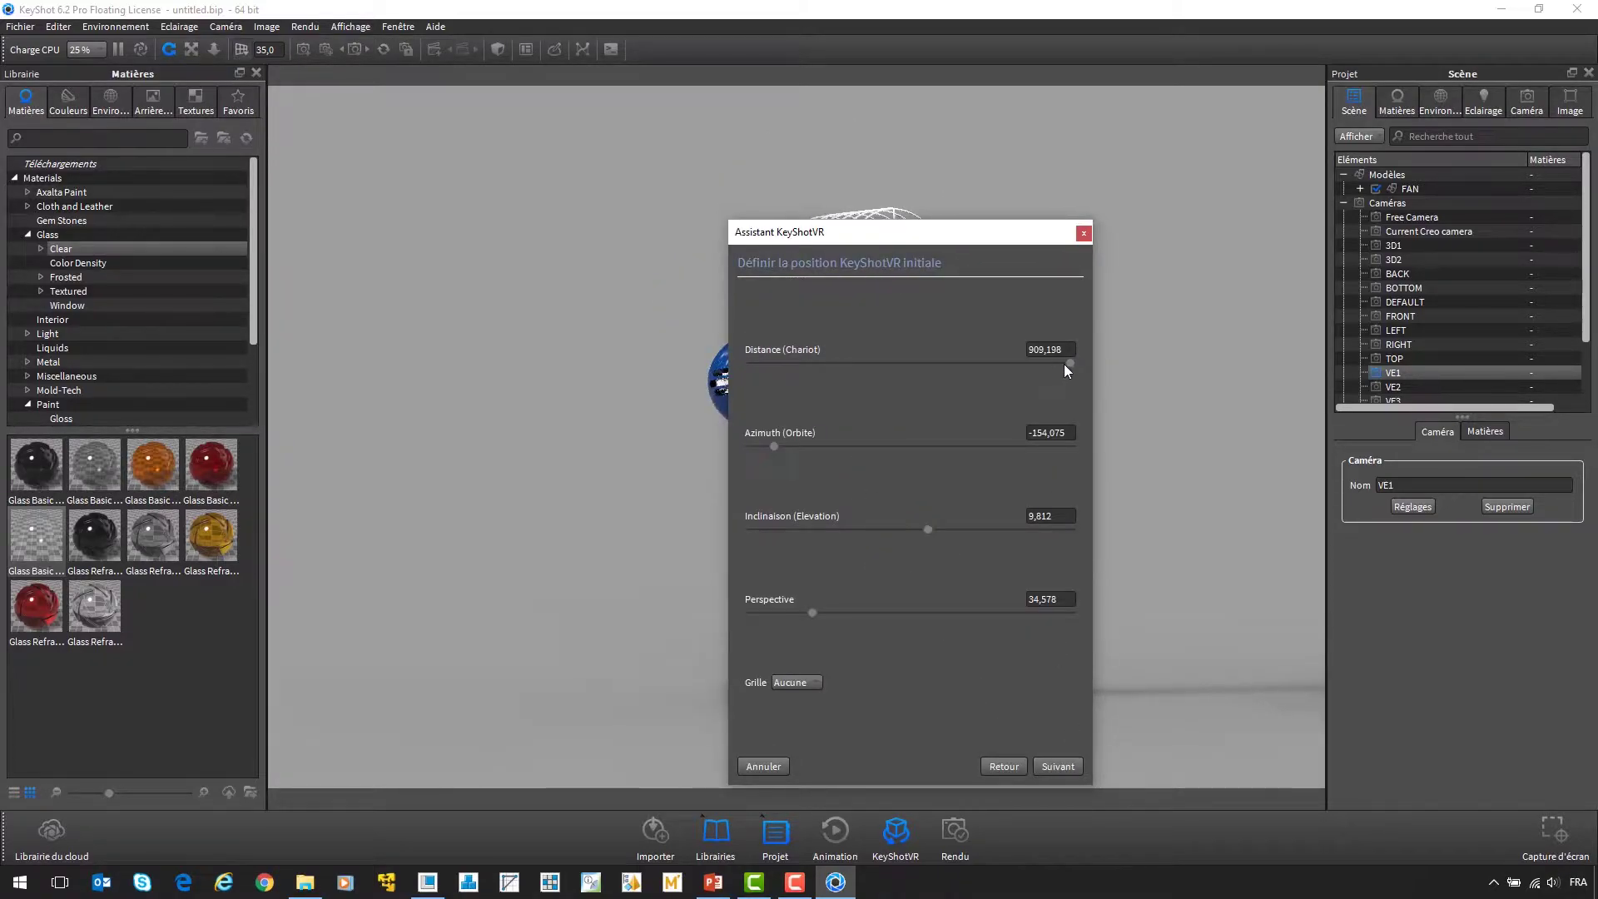
{"action": "mouse_move", "coordinate": [1064, 363]}
{"action": "left_mouse_down"}
{"action": "mouse_move", "coordinate": [972, 364]}
{"action": "mouse_move", "coordinate": [1071, 364]}
{"action": "left_mouse_up"}
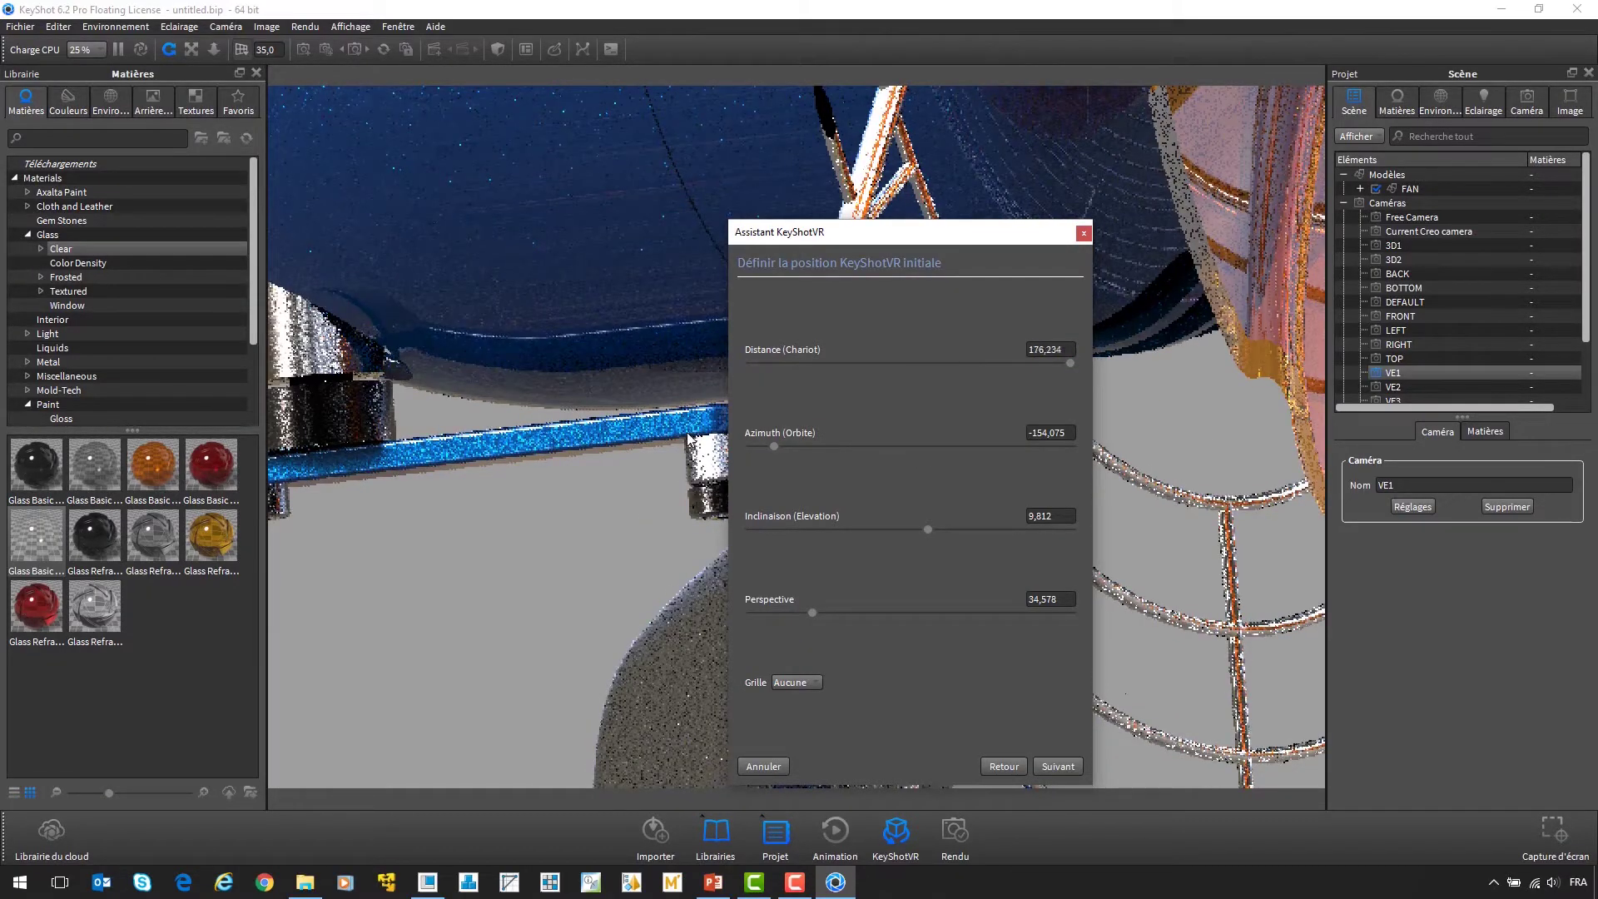
{"action": "scroll", "coordinate": [687, 438], "scroll_direction": "down", "scroll_amount": 5}
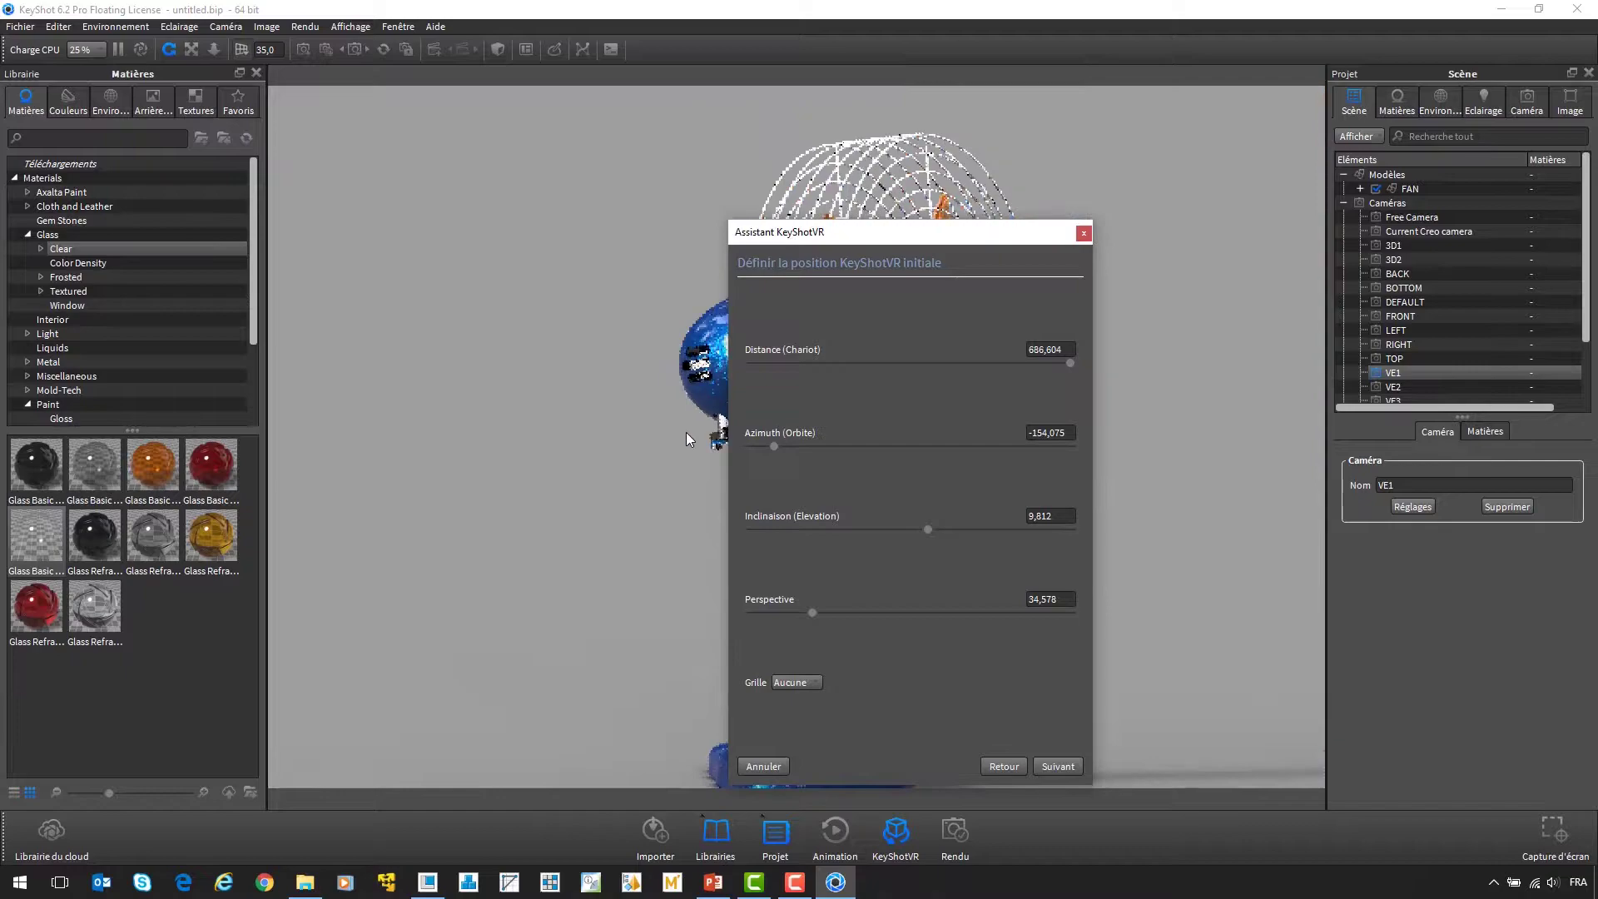
{"action": "scroll", "coordinate": [687, 436], "scroll_direction": "down", "scroll_amount": 1}
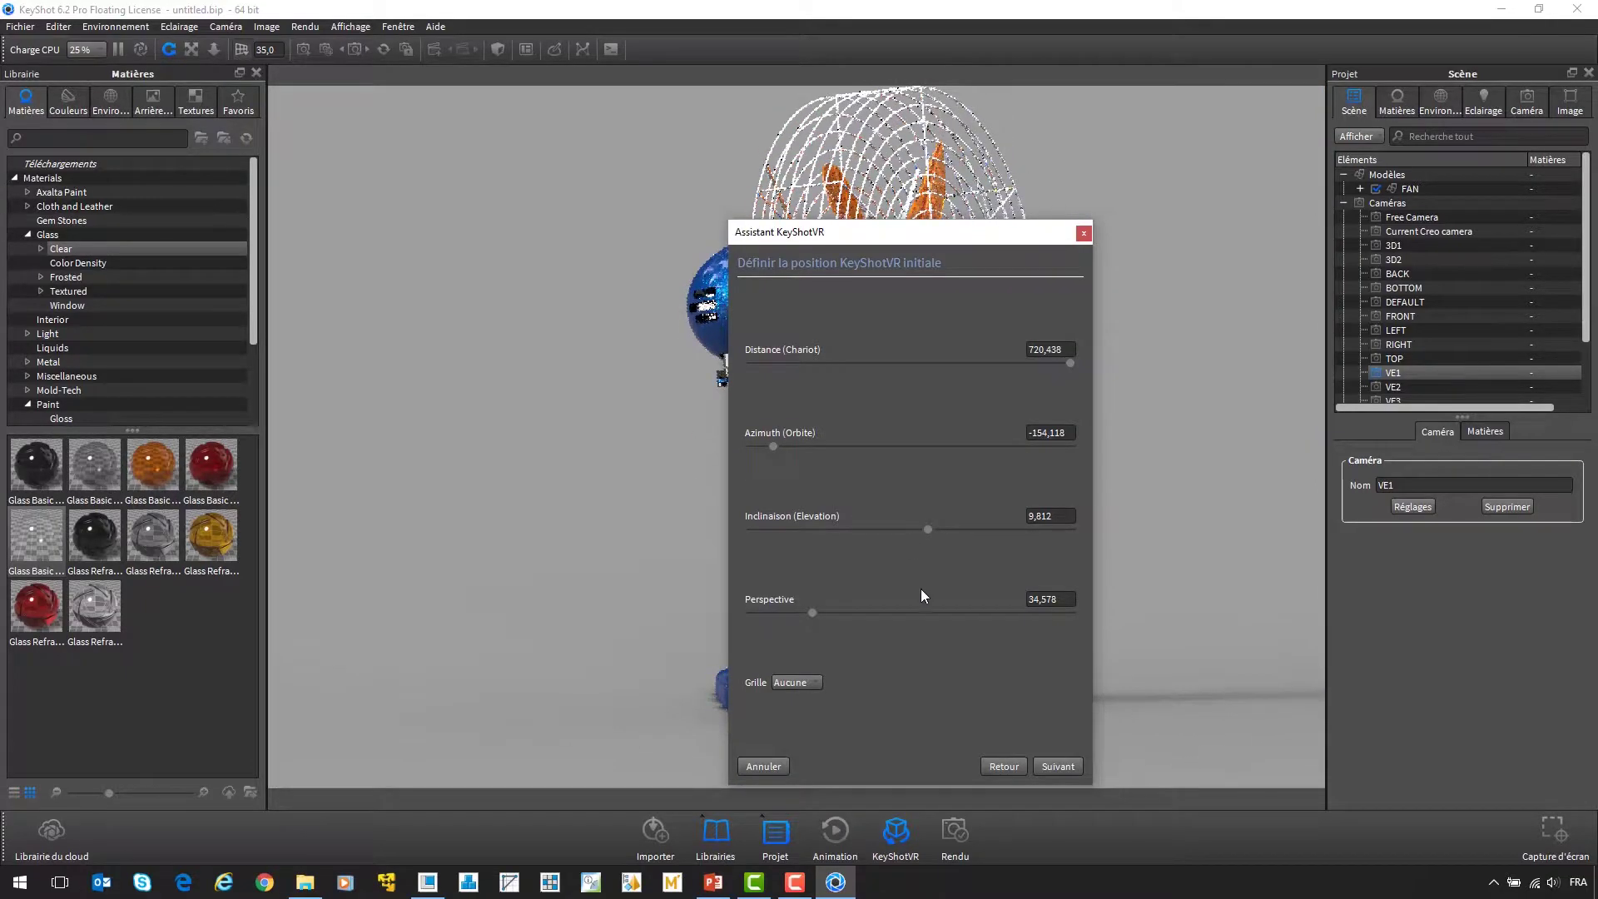
{"action": "left_click", "coordinate": [1057, 766]}
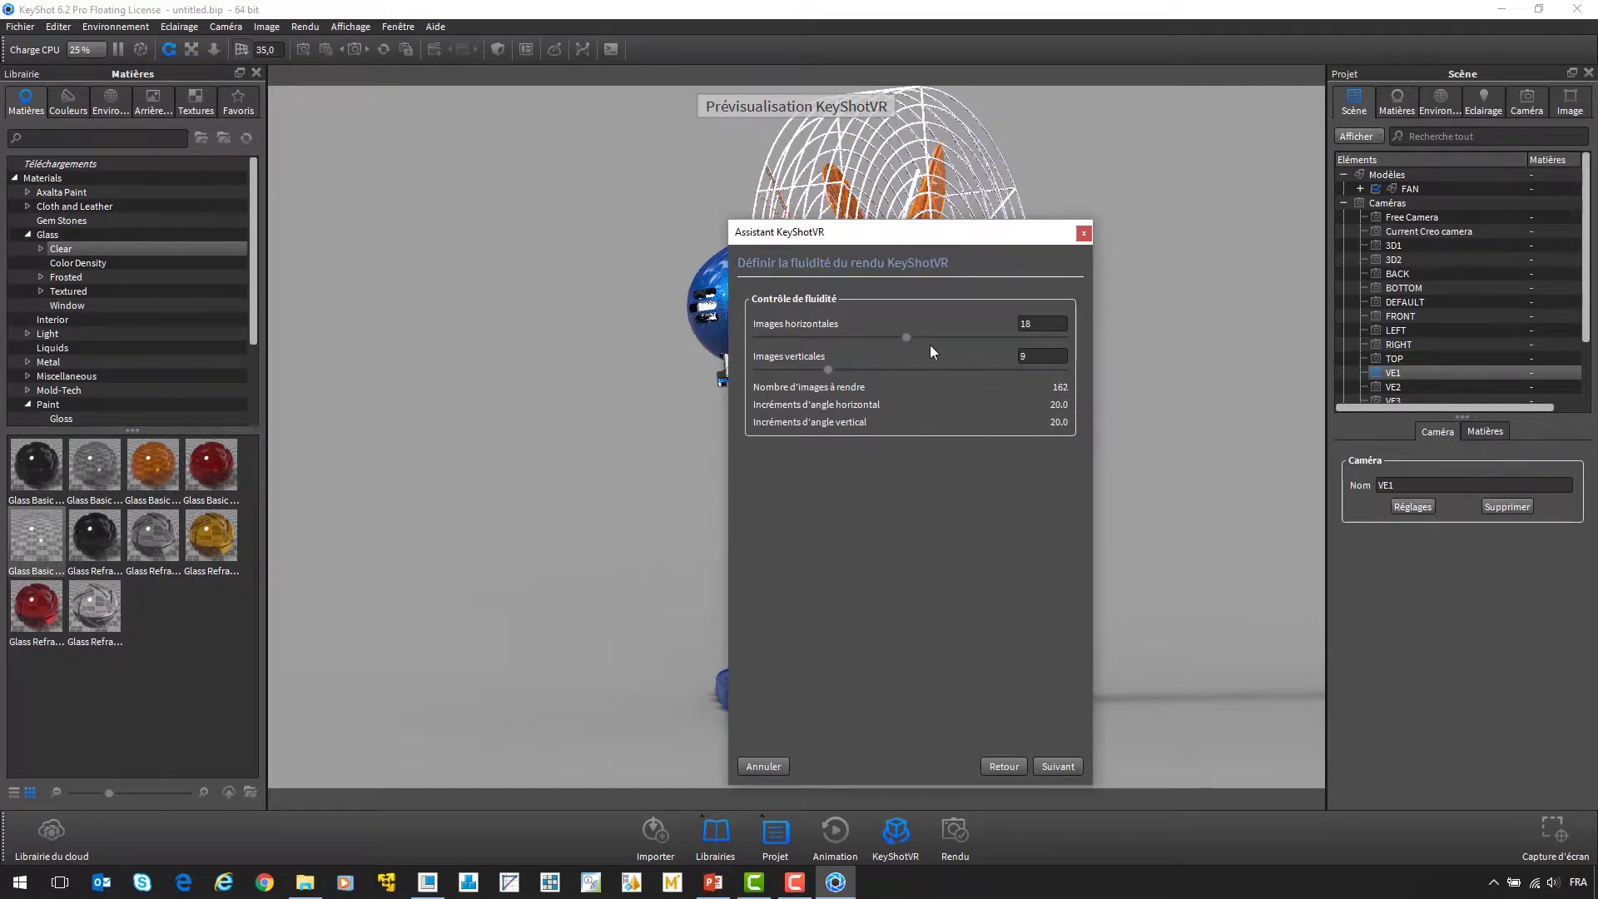
- Set the KeyShotVR smoothness to 19 horizontal and 10 vertical images, review the output settings, and cancel the wizard
{"action": "mouse_move", "coordinate": [937, 338]}
{"action": "left_mouse_down"}
{"action": "mouse_move", "coordinate": [997, 338]}
{"action": "mouse_move", "coordinate": [914, 341]}
{"action": "left_mouse_up"}
{"action": "left_click_drag", "start_coordinate": [828, 369], "coordinate": [860, 376]}
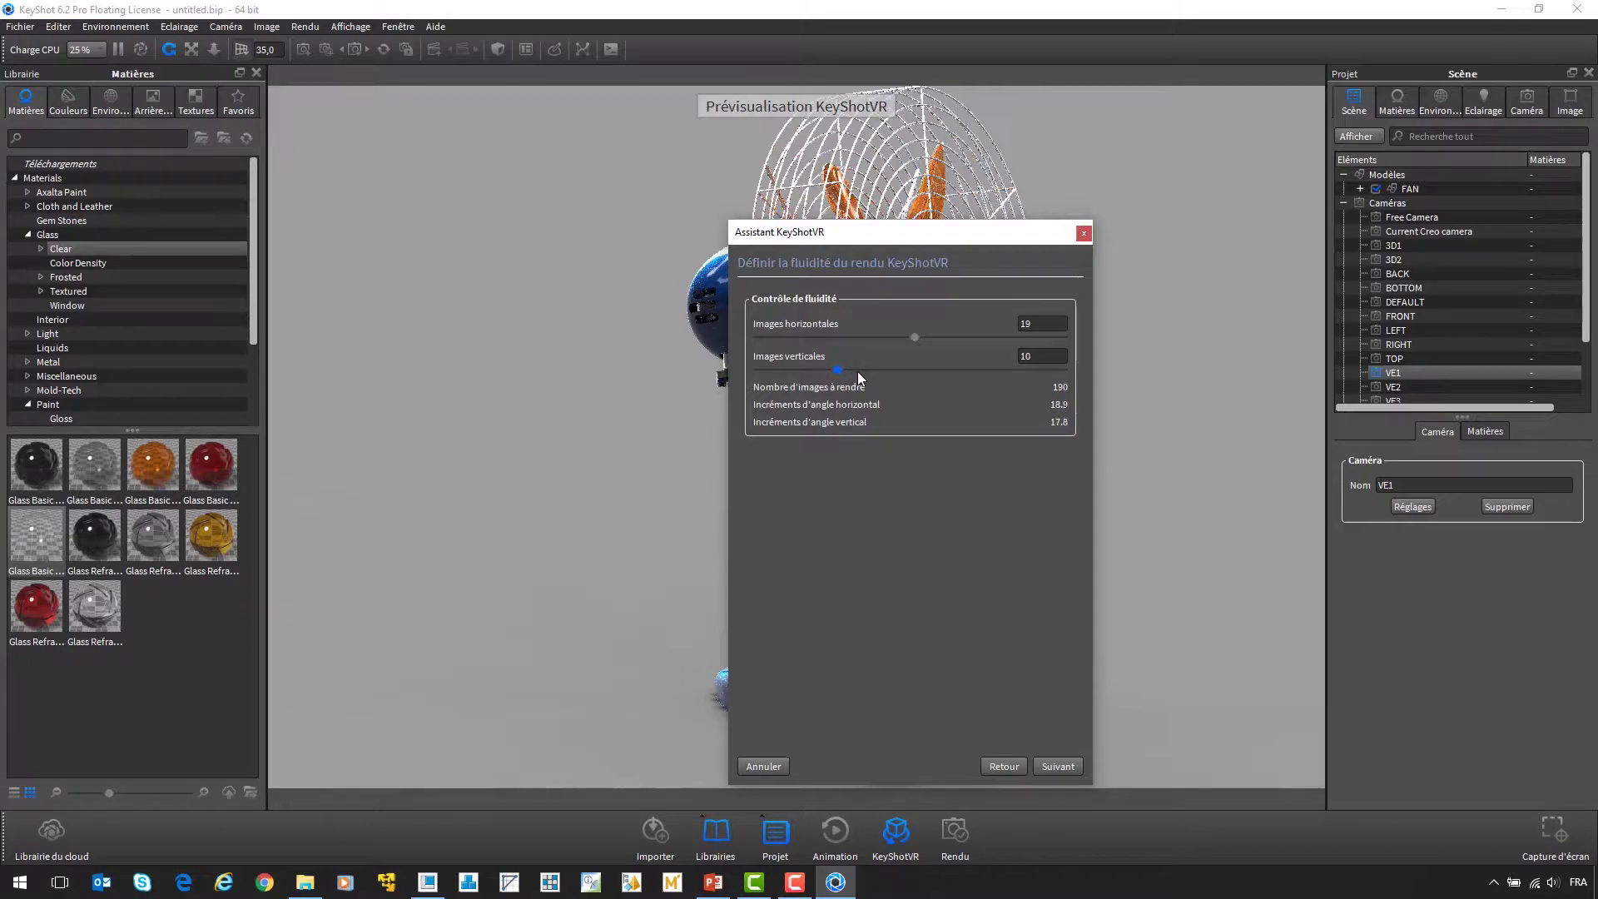
{"action": "left_click", "coordinate": [1055, 767]}
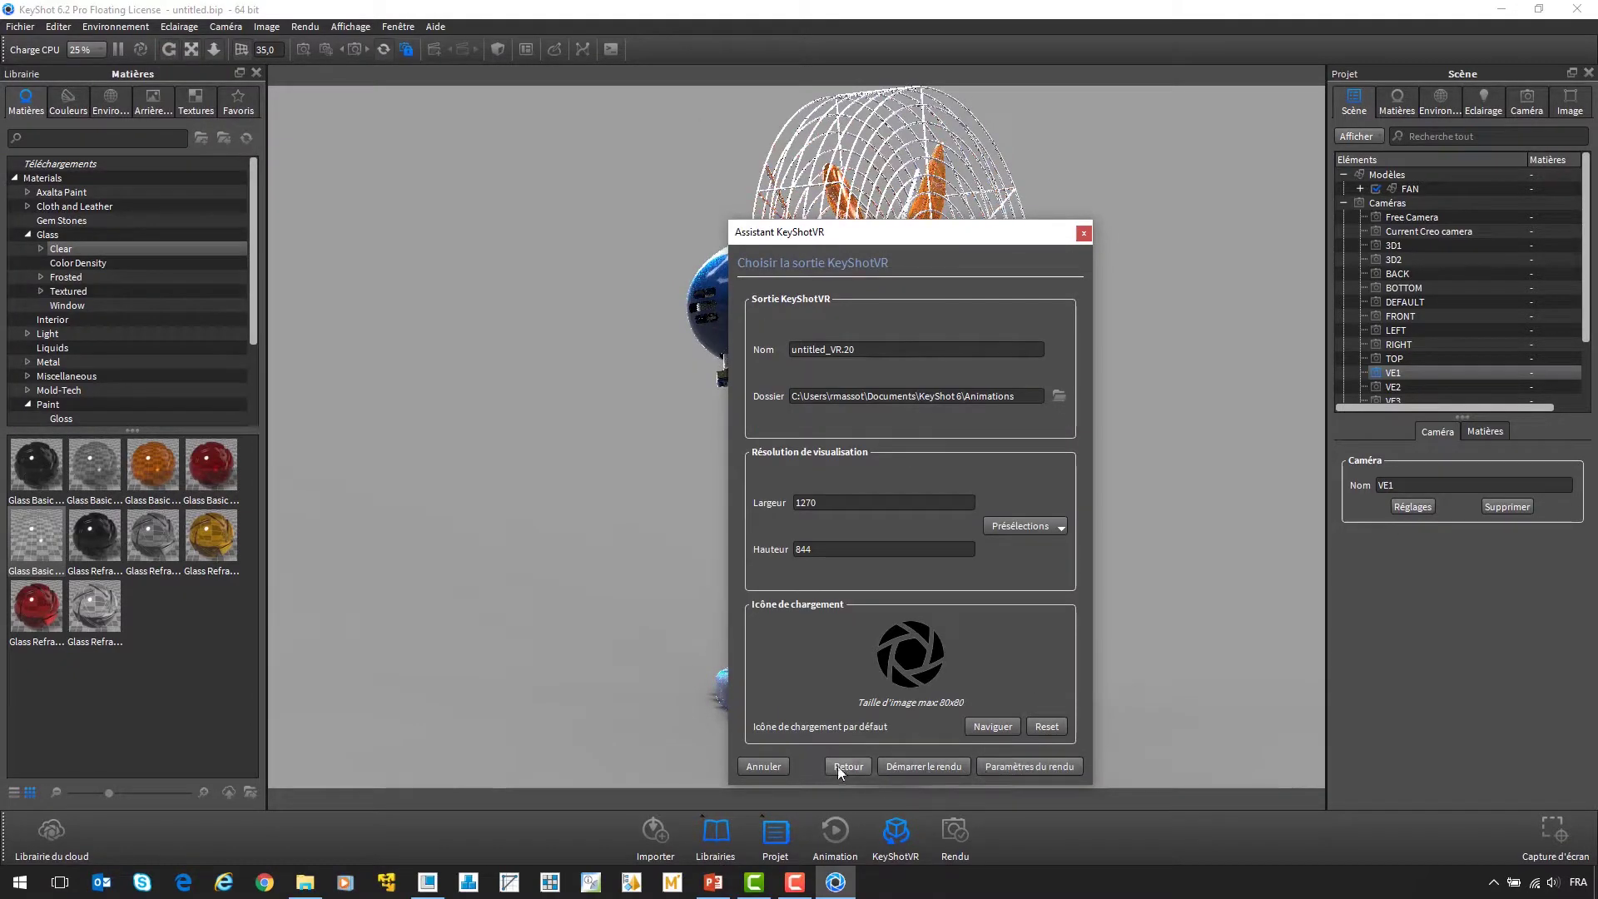
{"action": "left_click", "coordinate": [759, 766]}
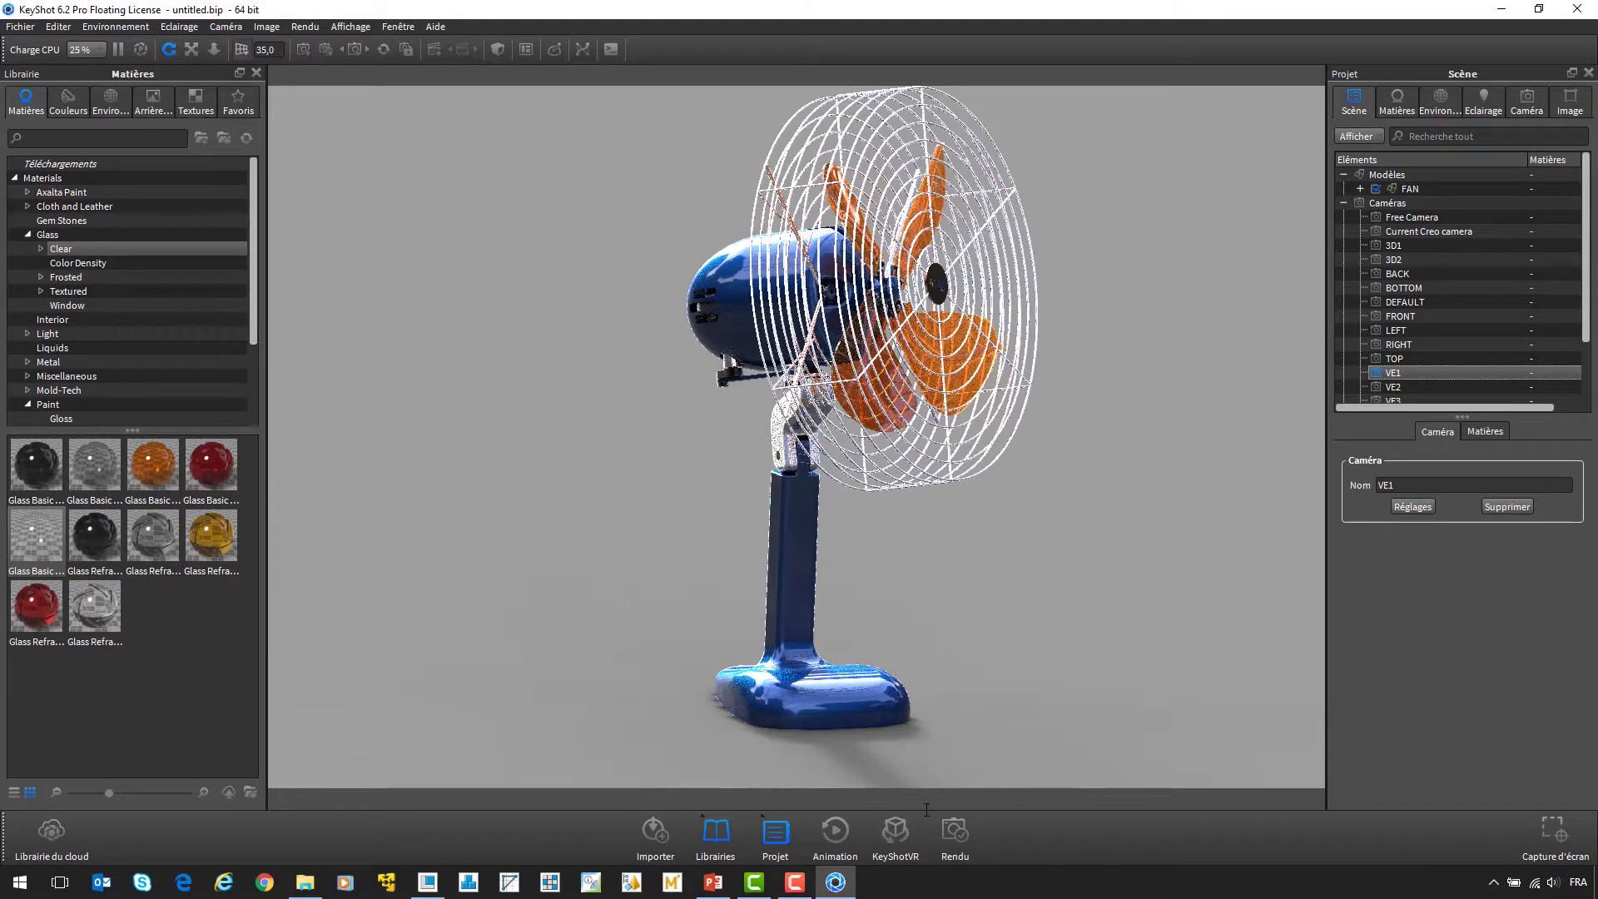
- Review the still-image render formats and set the render resolution to the 1920 x 1277 preset without rendering
{"action": "left_click", "coordinate": [954, 837]}
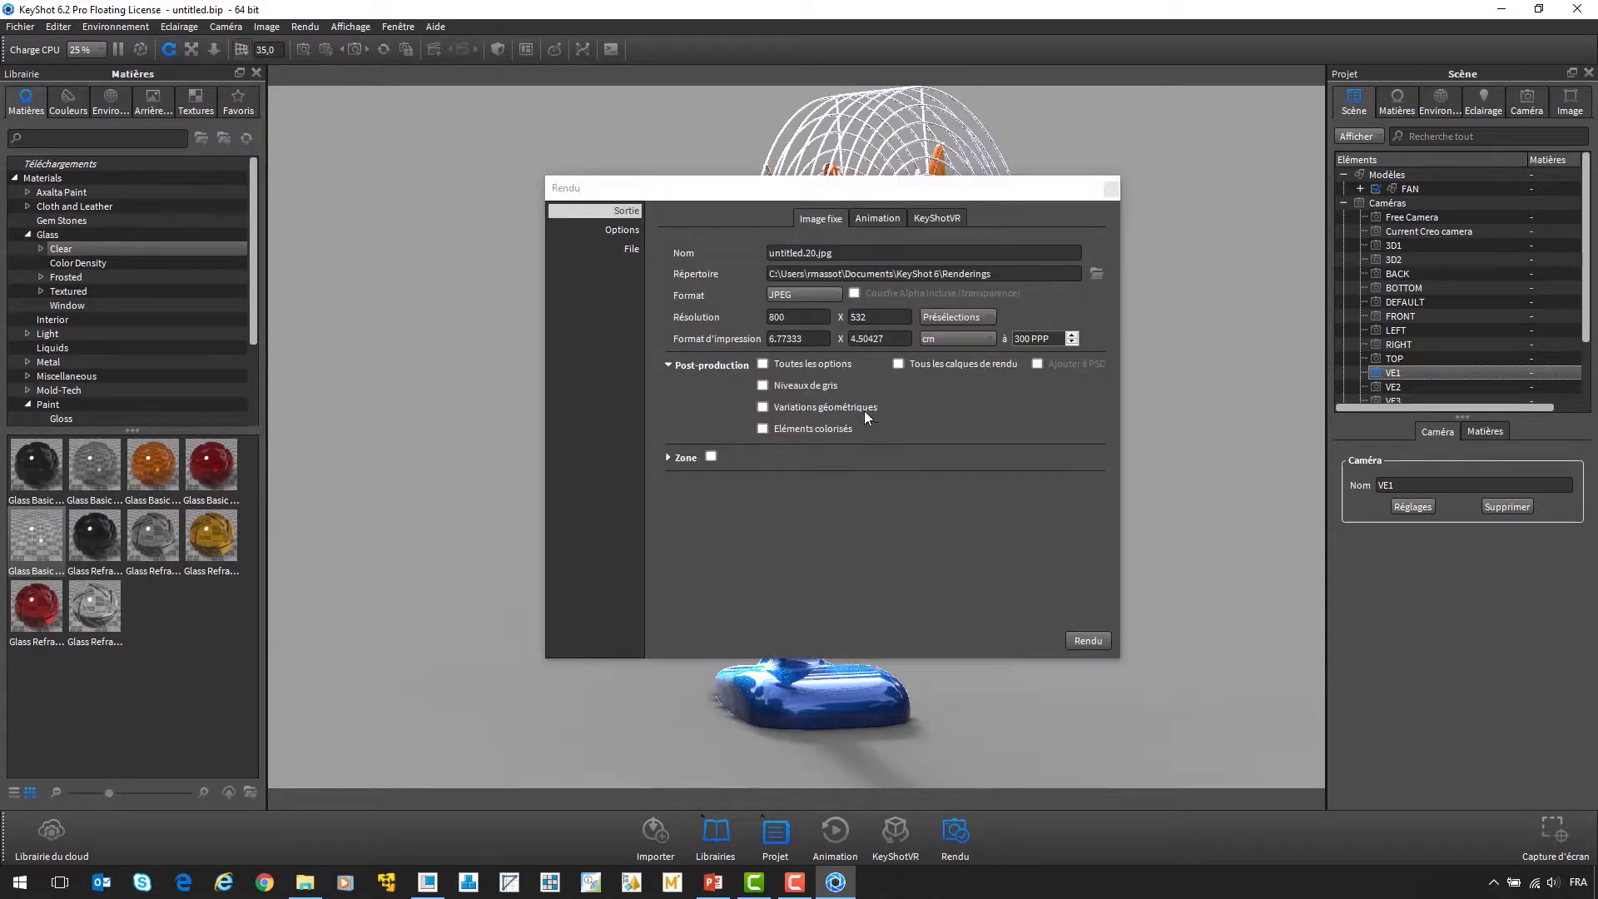
{"action": "left_click", "coordinate": [815, 296]}
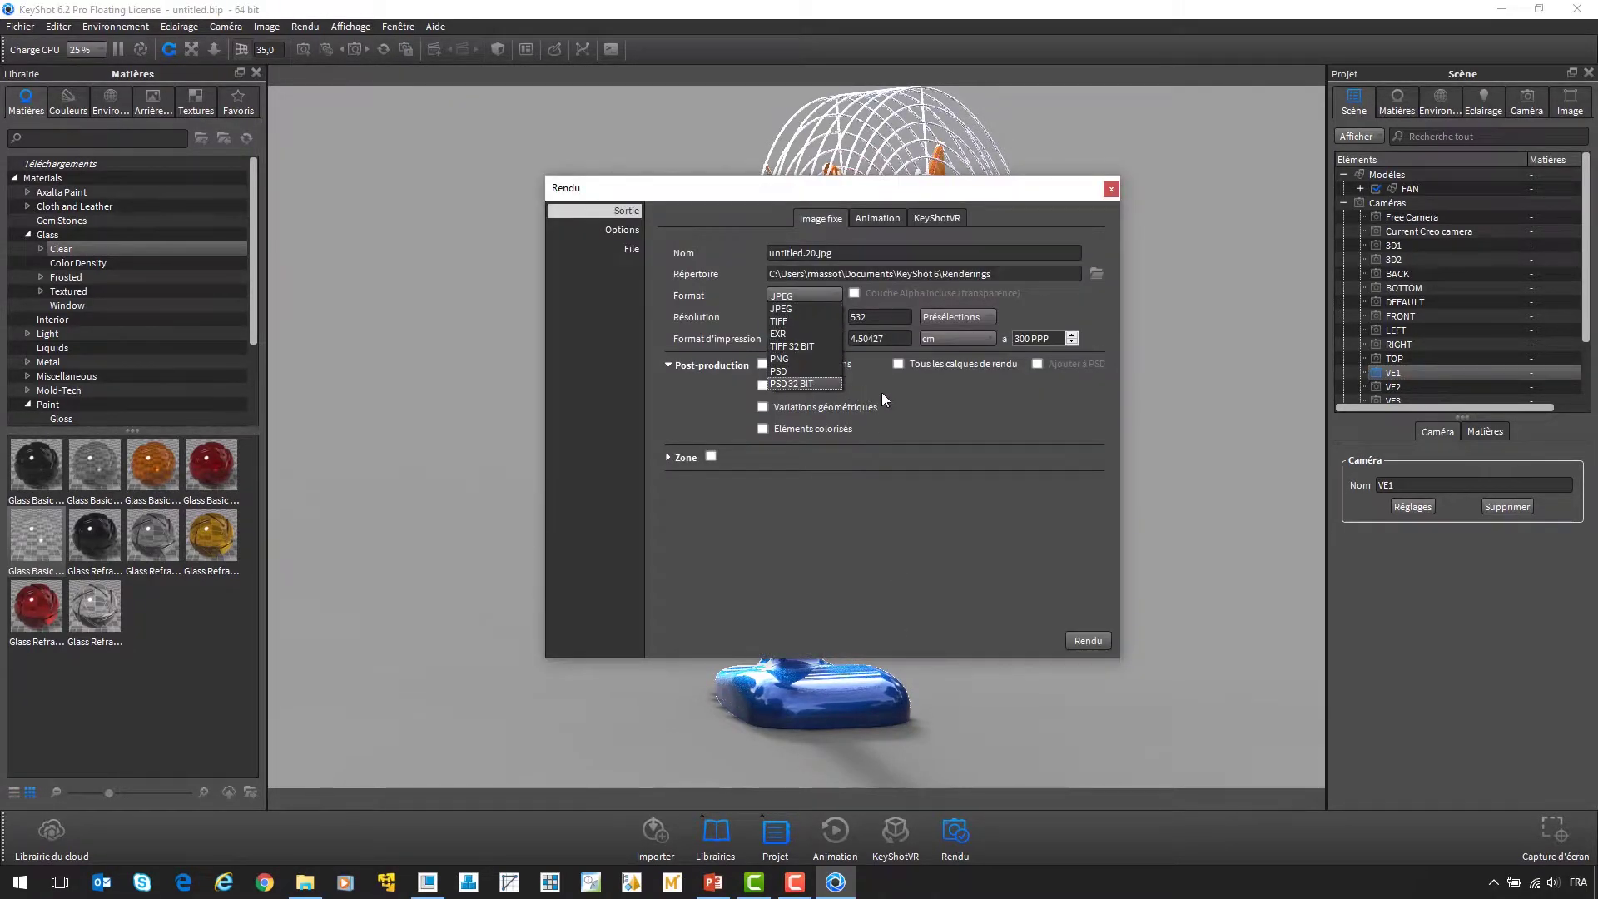
{"action": "left_click", "coordinate": [873, 356]}
{"action": "left_click", "coordinate": [949, 320]}
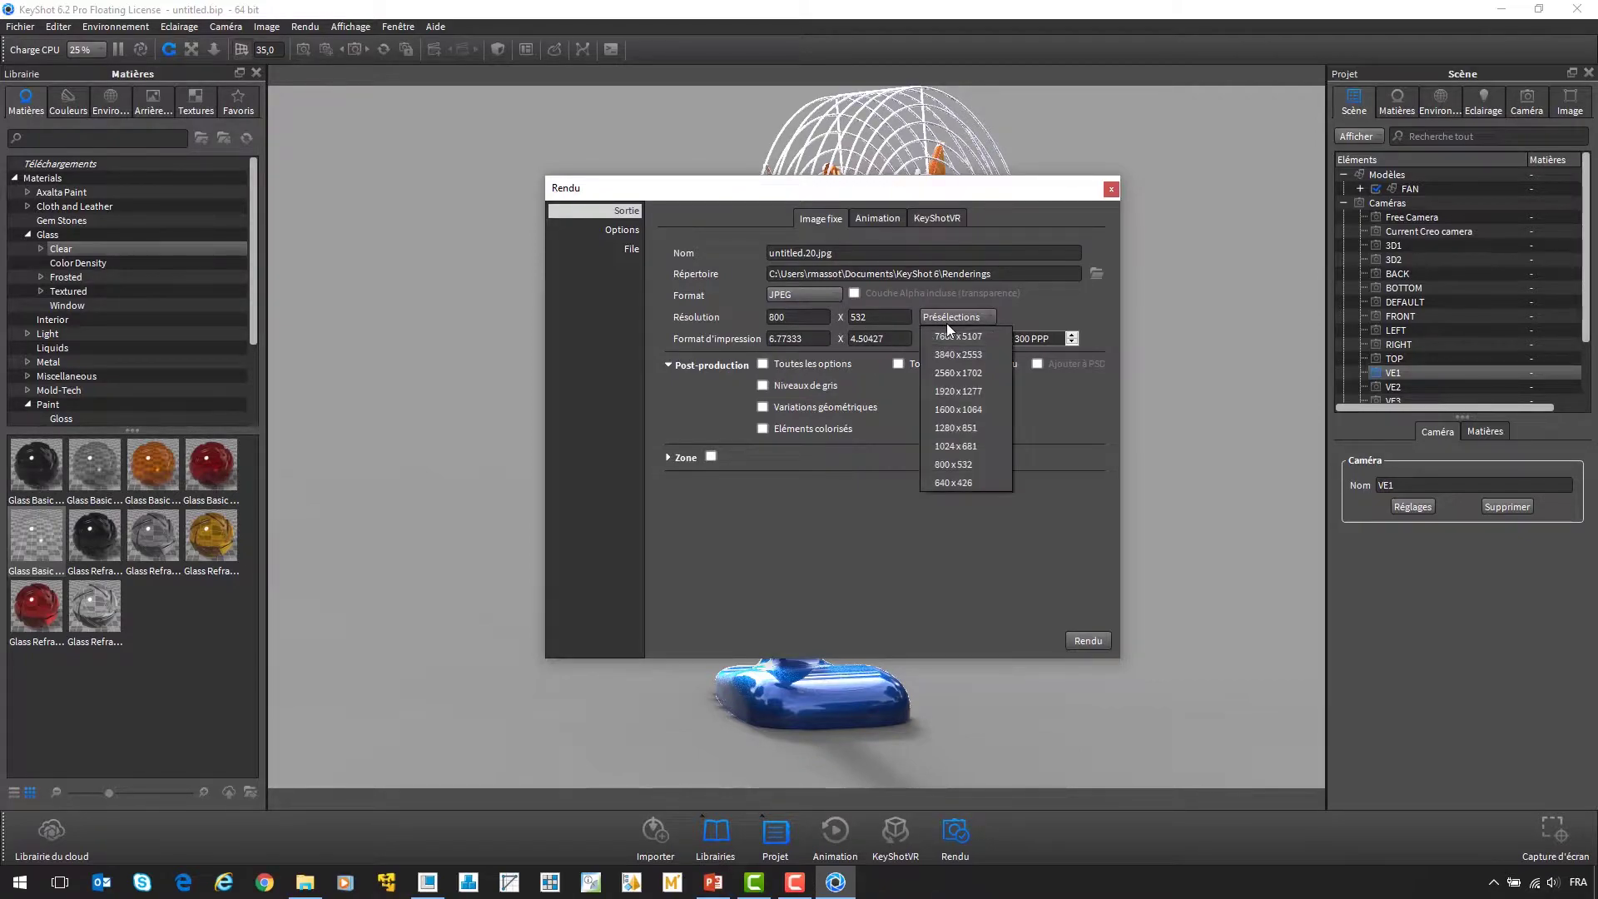
{"action": "left_click", "coordinate": [974, 390]}
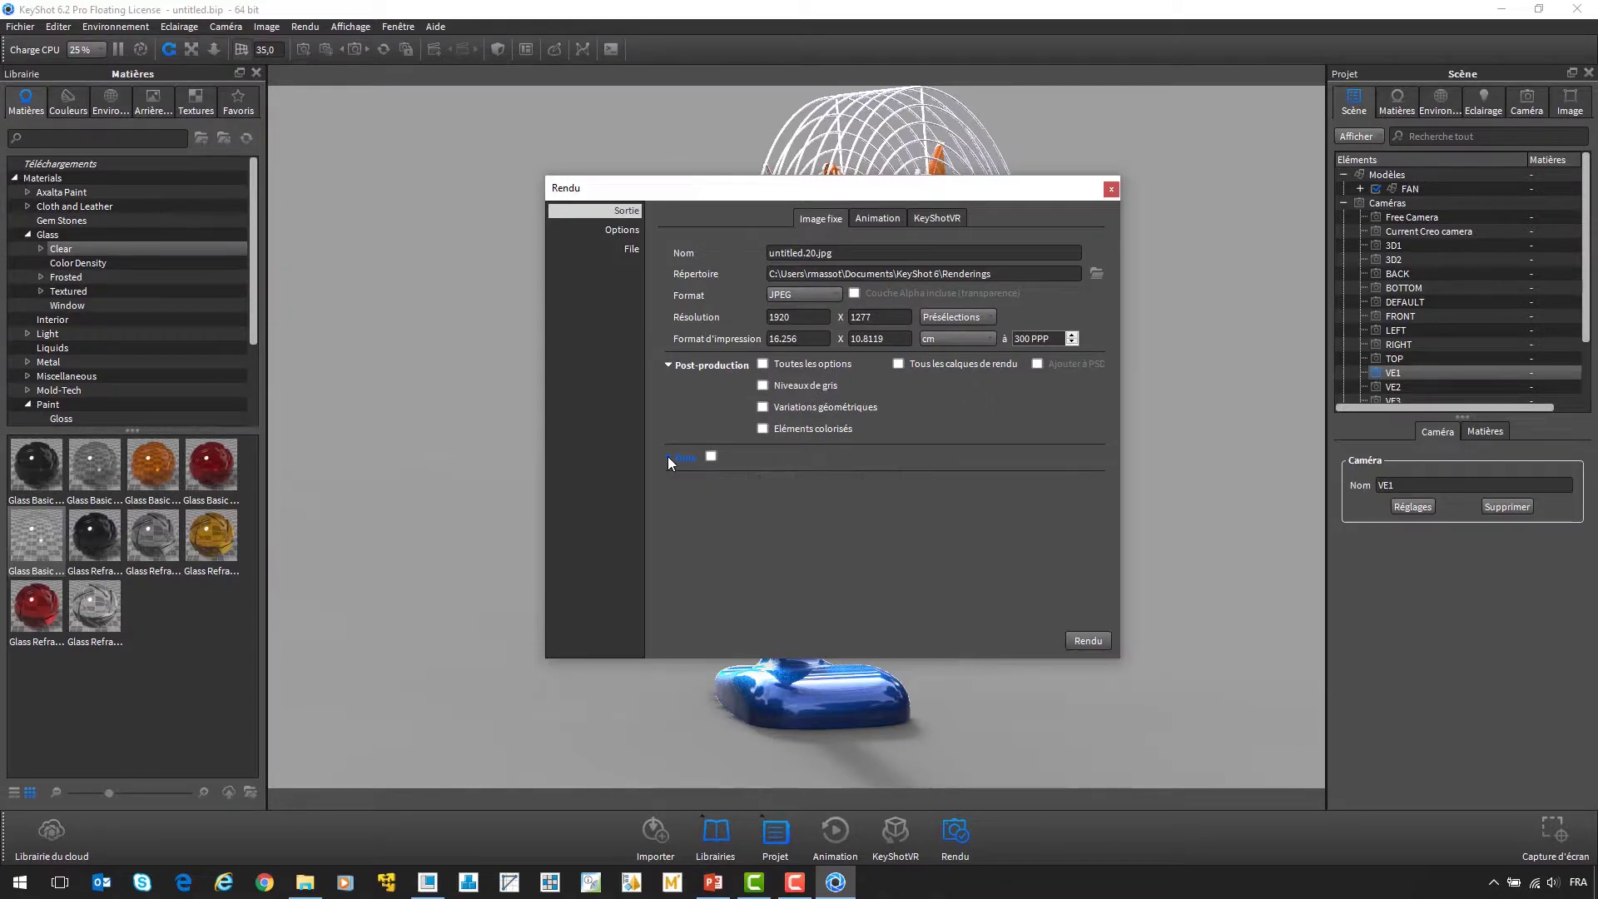
{"action": "left_click", "coordinate": [1111, 190]}
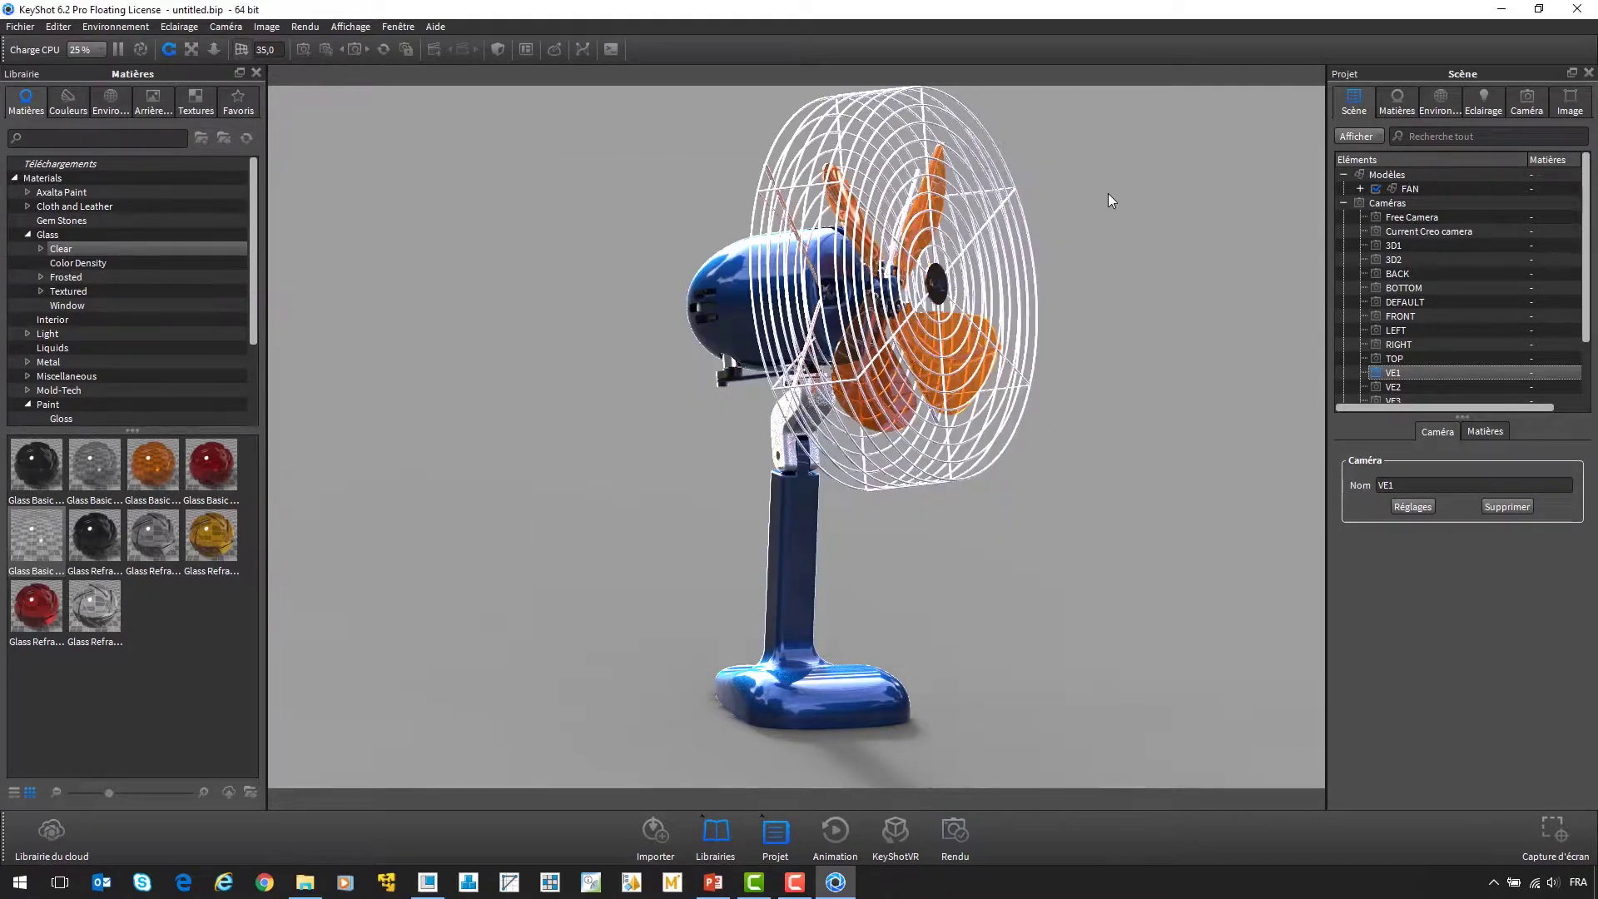
{"action": "left_click", "coordinate": [1120, 566]}
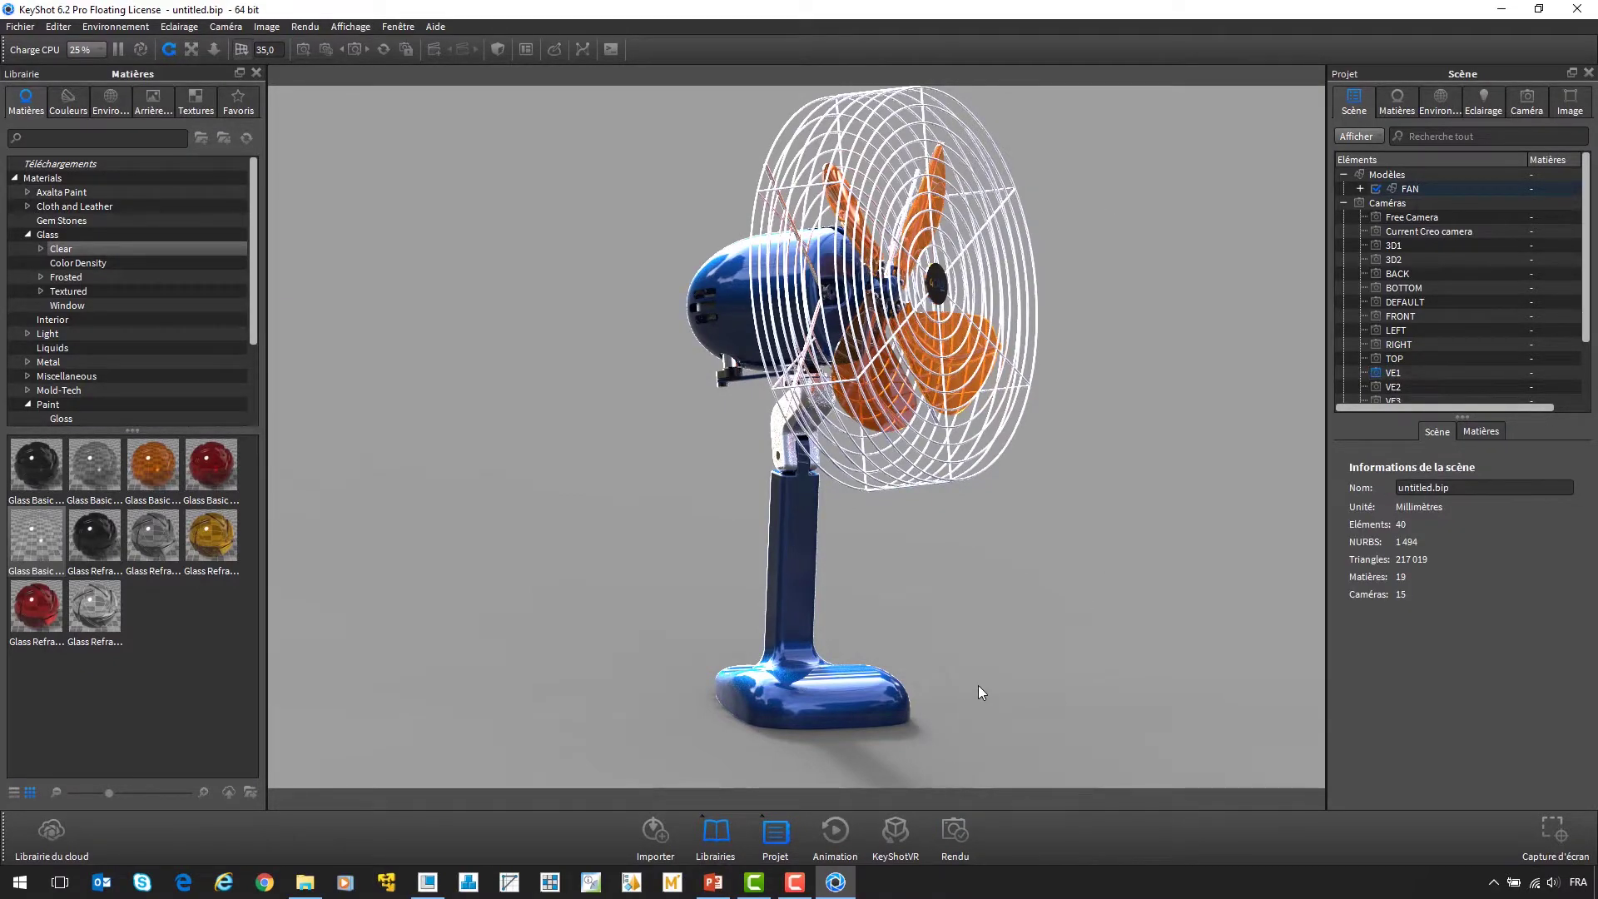
- Switch to Creo Parametric, open the fan's BLADE part, and edit Section 1 of BLADE_OUTLINE in the 2D sketch view
{"action": "left_click", "coordinate": [418, 882]}
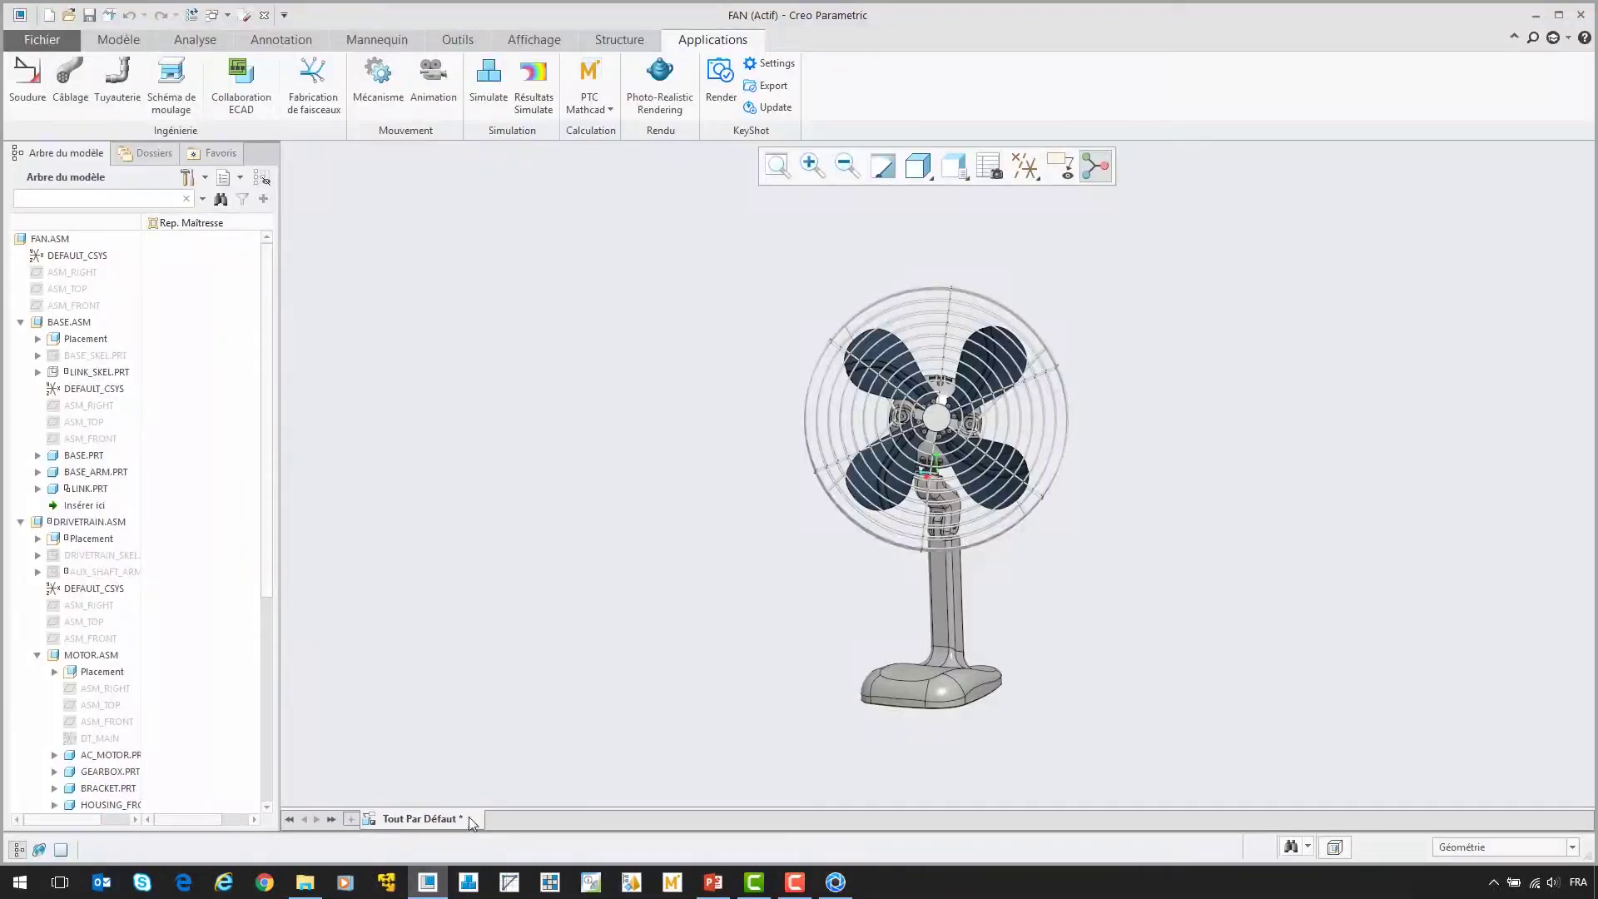
{"action": "left_click", "coordinate": [890, 352]}
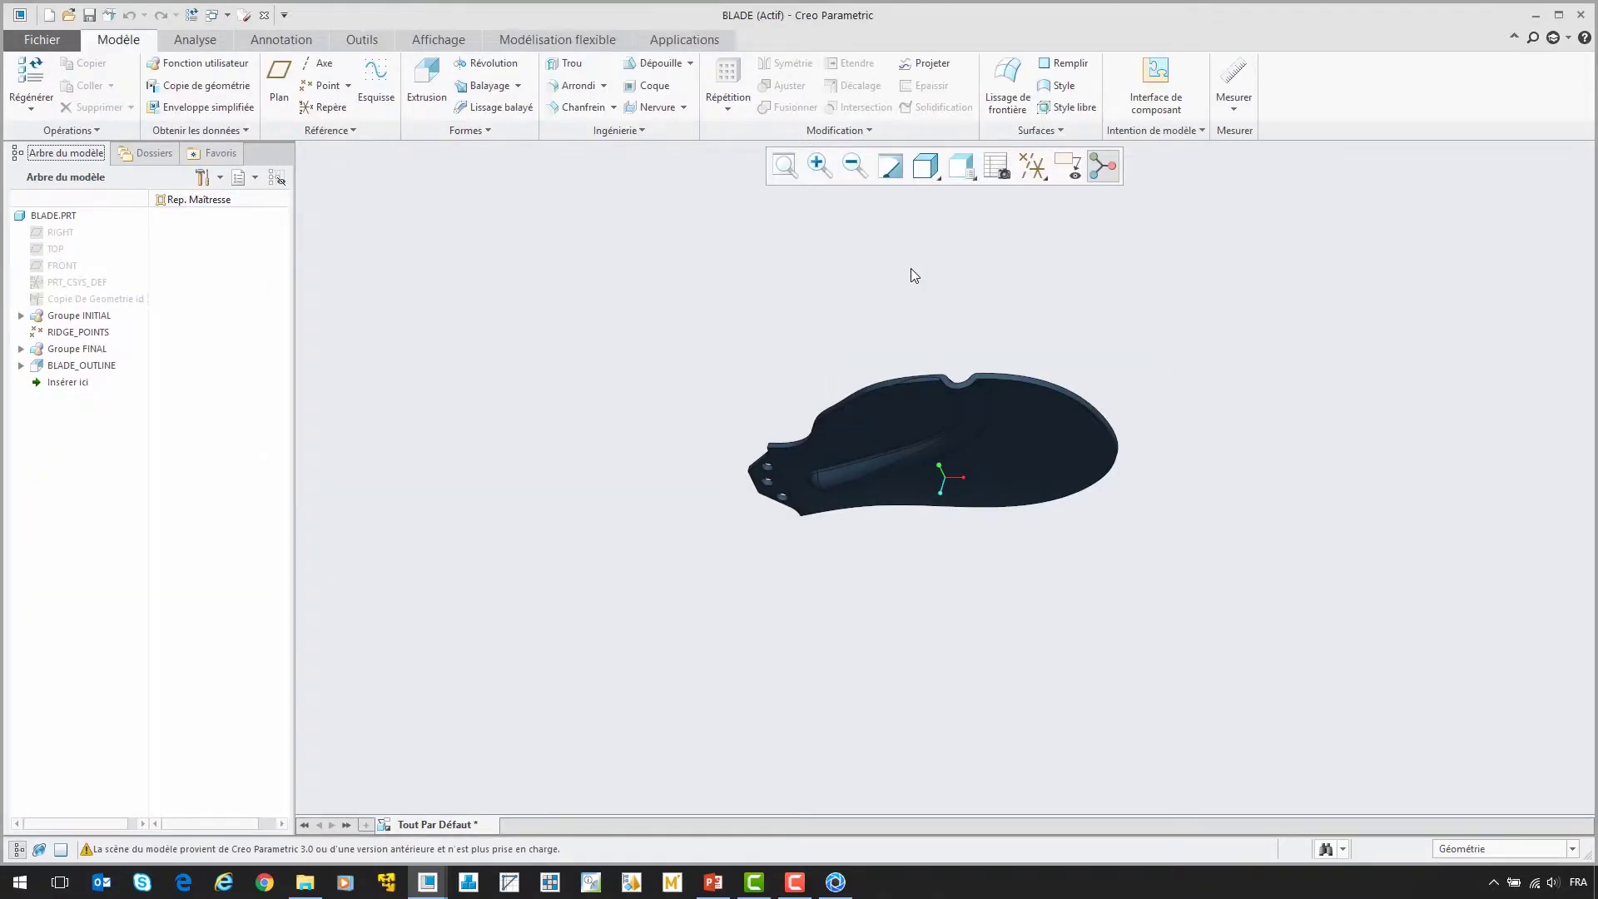
{"action": "middle_click_drag", "start_coordinate": [910, 268], "coordinate": [911, 268]}
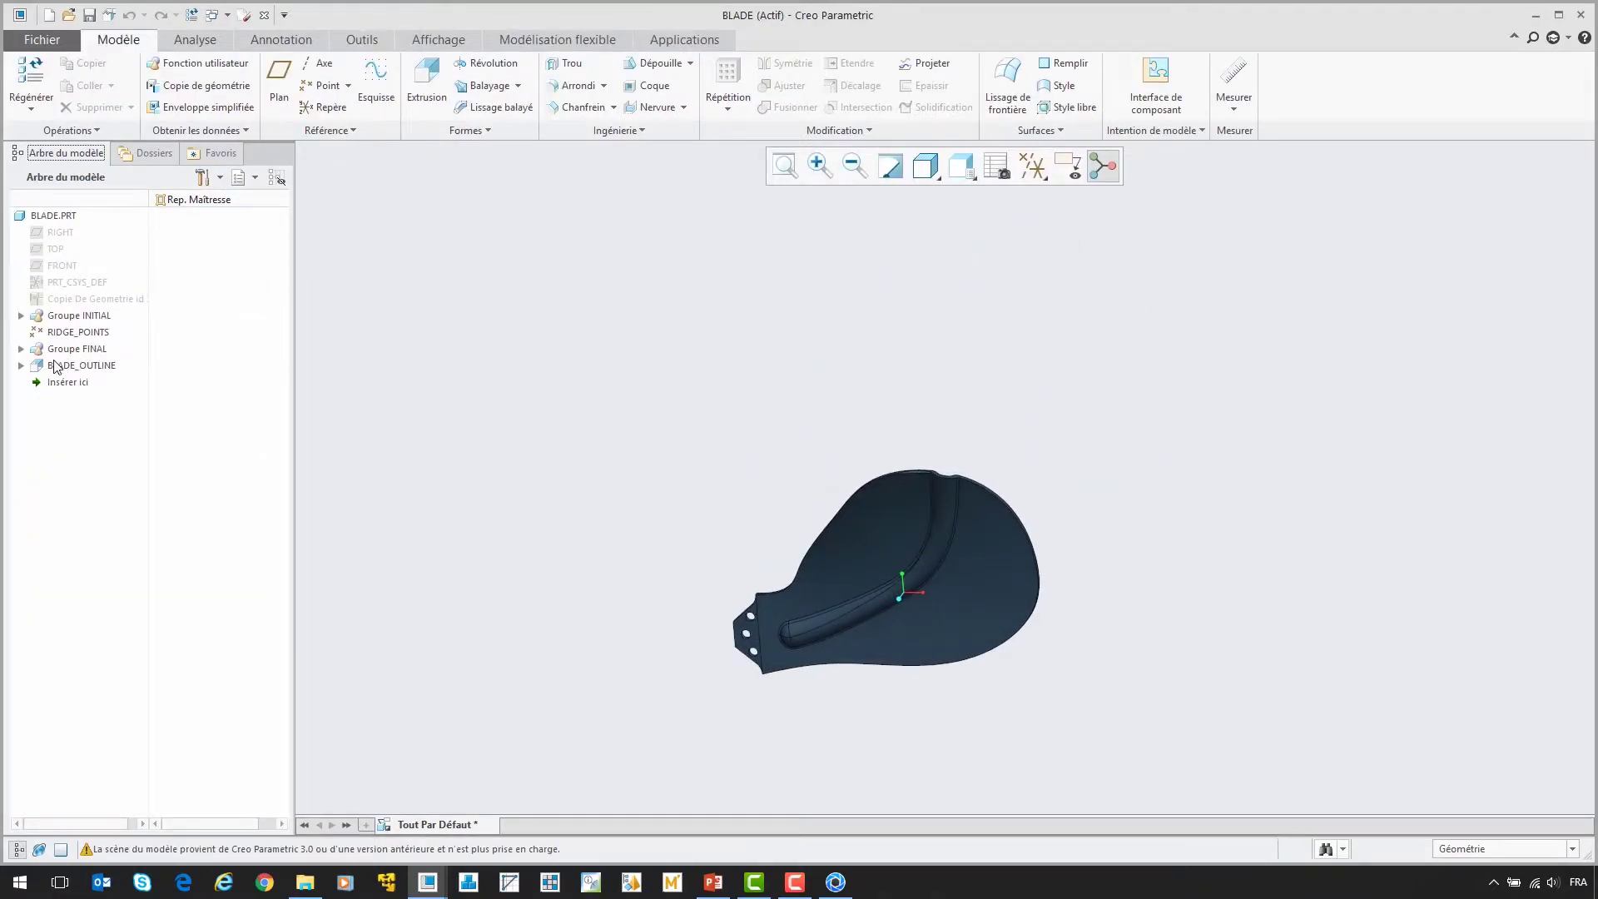
{"action": "left_click", "coordinate": [20, 365]}
{"action": "left_click", "coordinate": [80, 384]}
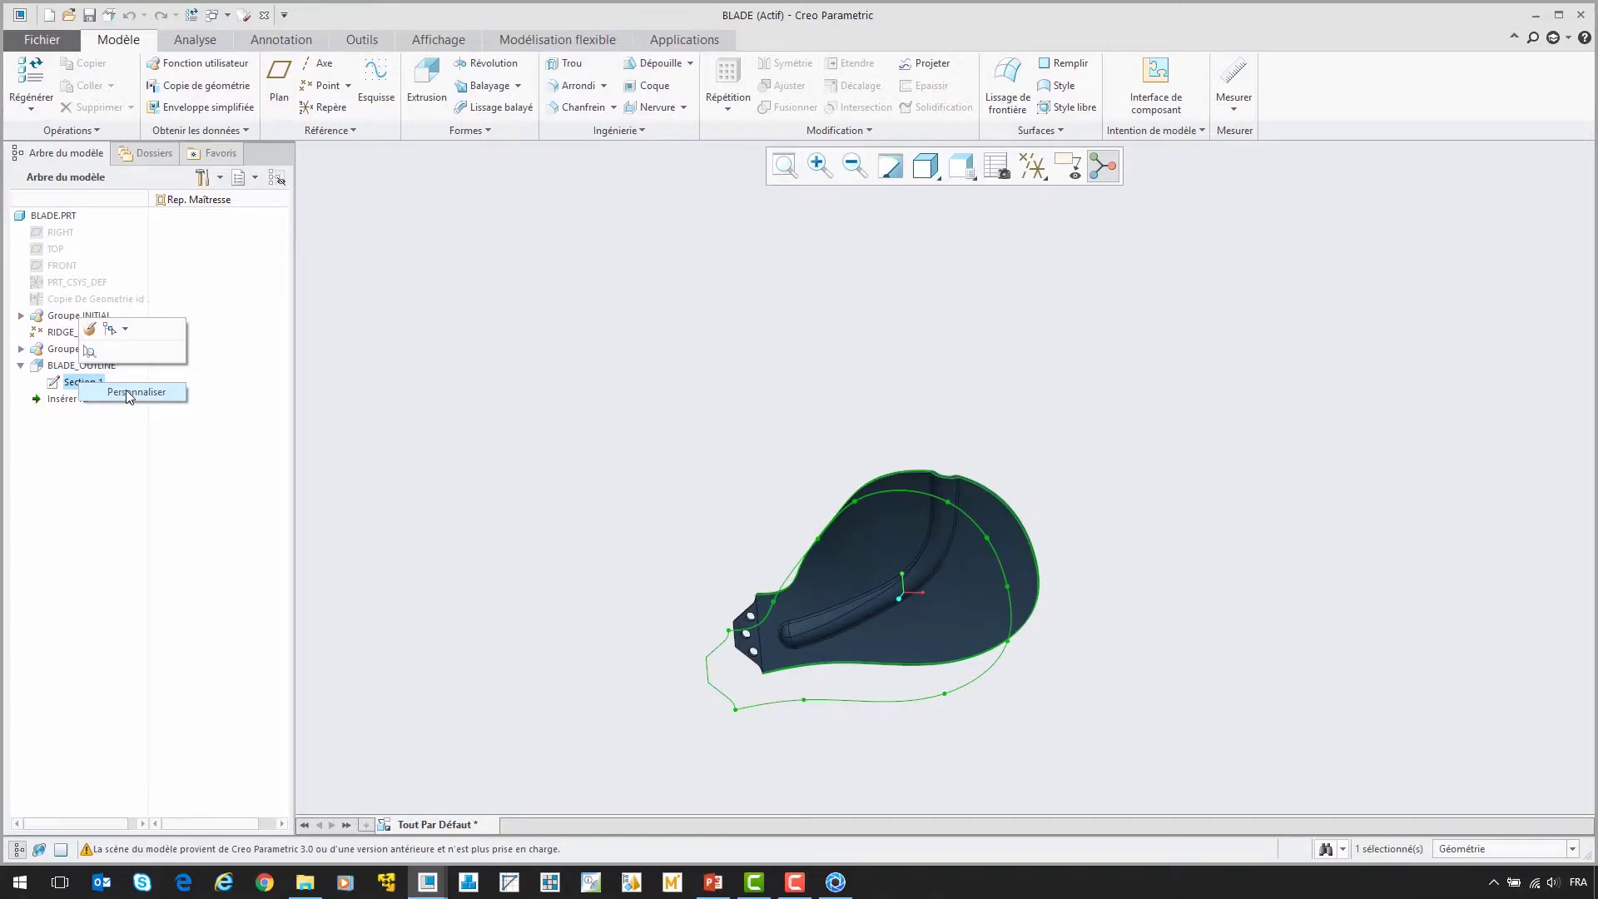
{"action": "left_click", "coordinate": [93, 337]}
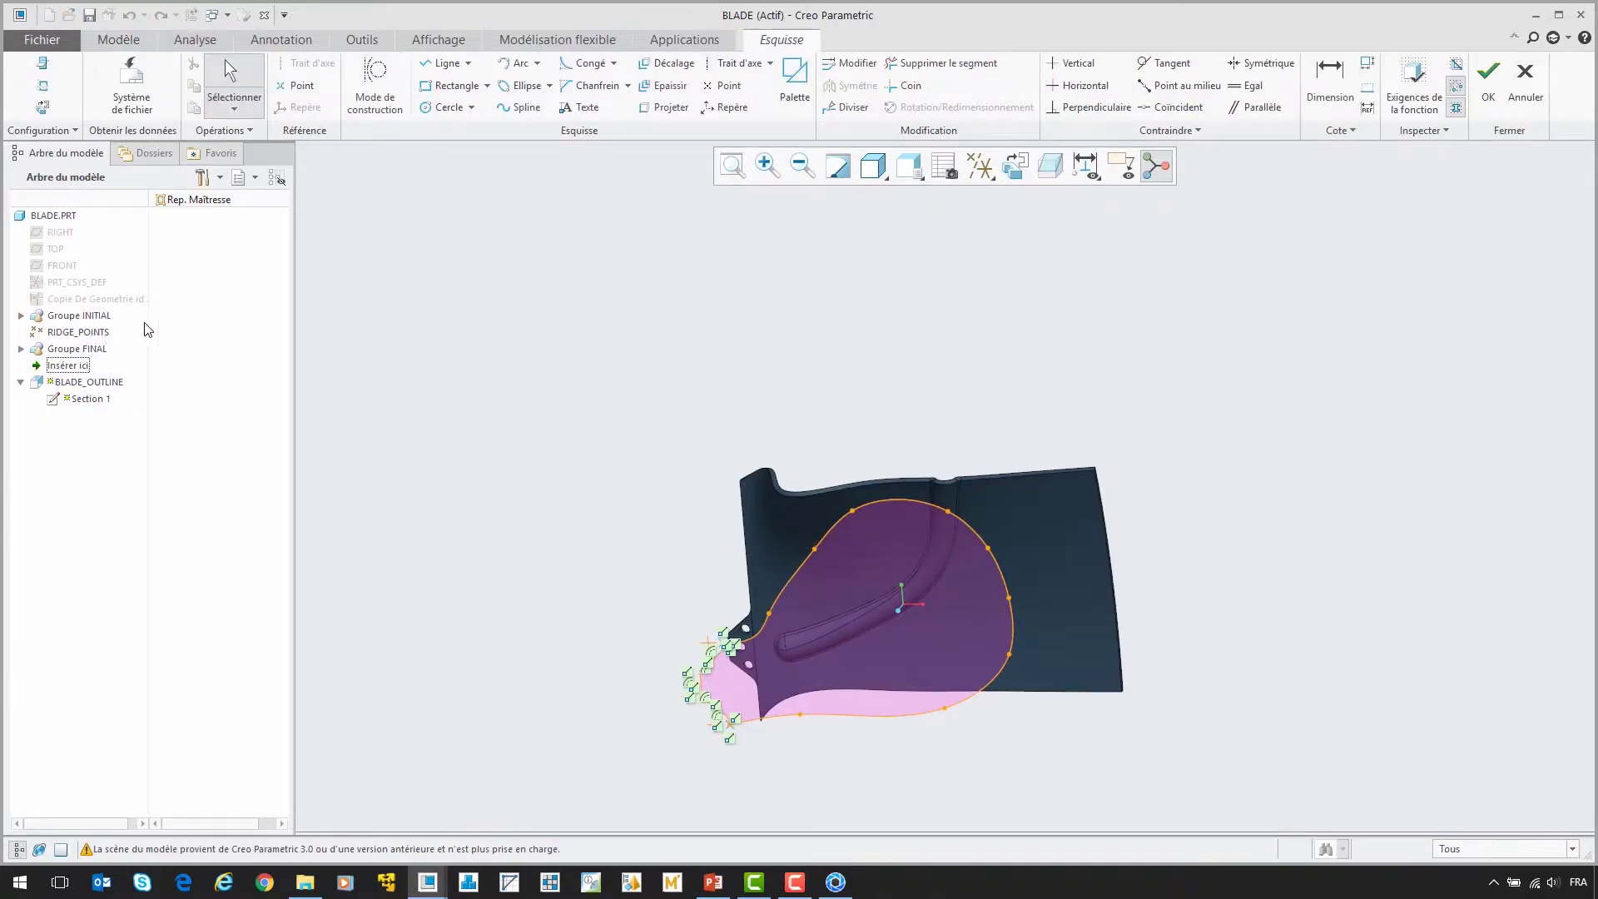
{"action": "left_click", "coordinate": [1014, 166]}
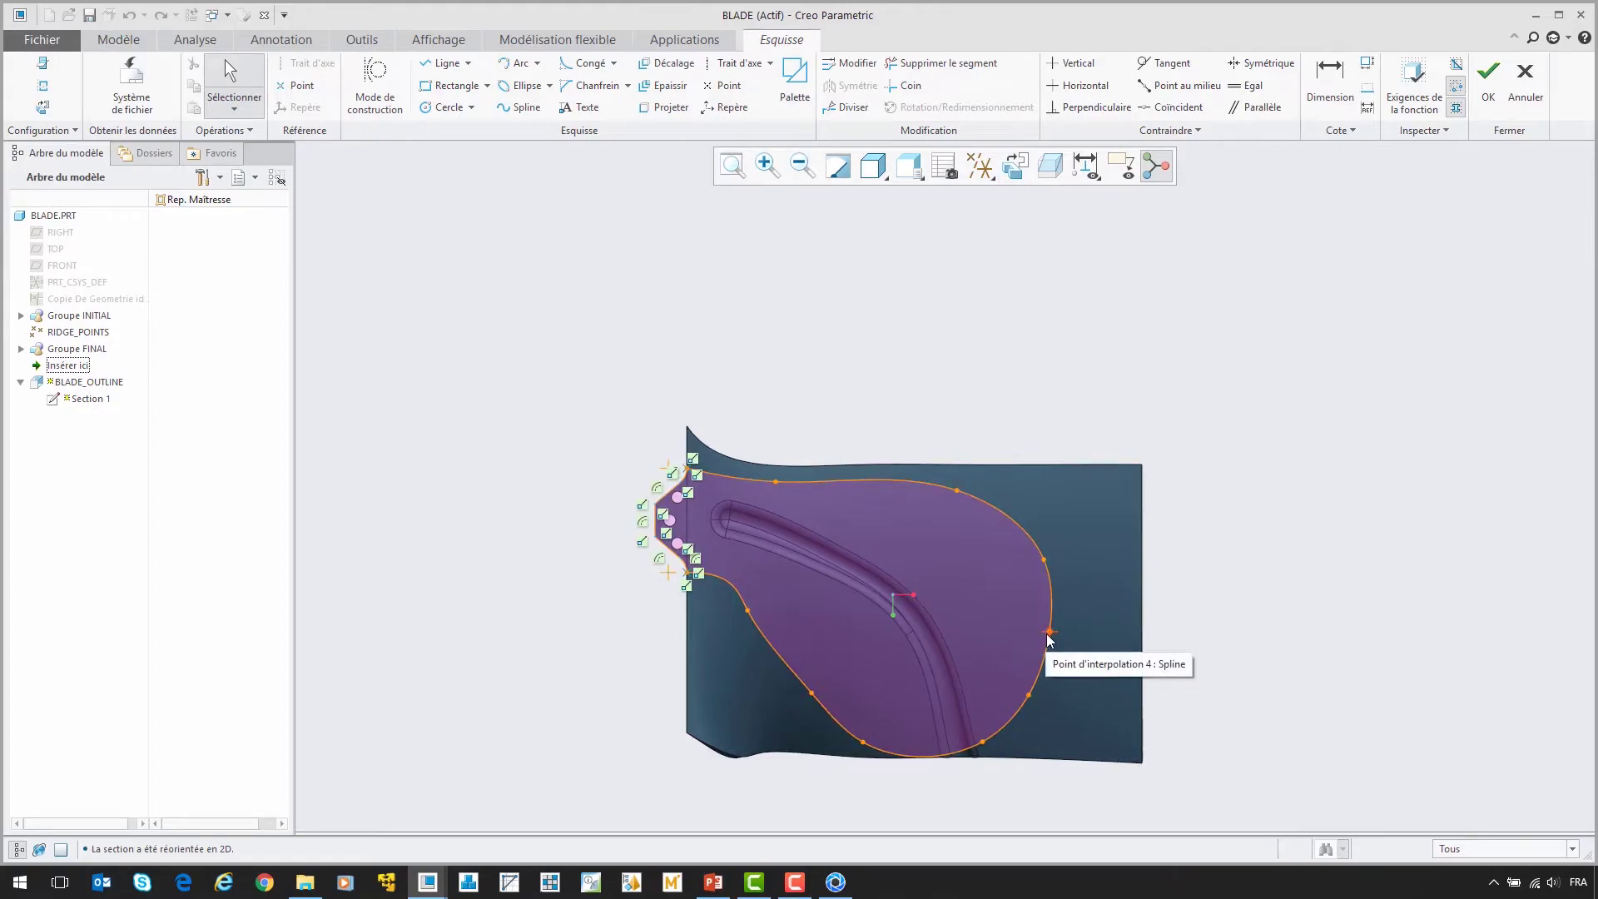
- Reshape the blade outline spline into a forked tip with a narrower upper edge and fuller lower edge, and accept the sketch
{"action": "left_click_drag", "start_coordinate": [1050, 632], "coordinate": [1029, 632]}
{"action": "left_click_drag", "start_coordinate": [1027, 695], "coordinate": [1102, 714]}
{"action": "left_click_drag", "start_coordinate": [1044, 559], "coordinate": [1113, 526]}
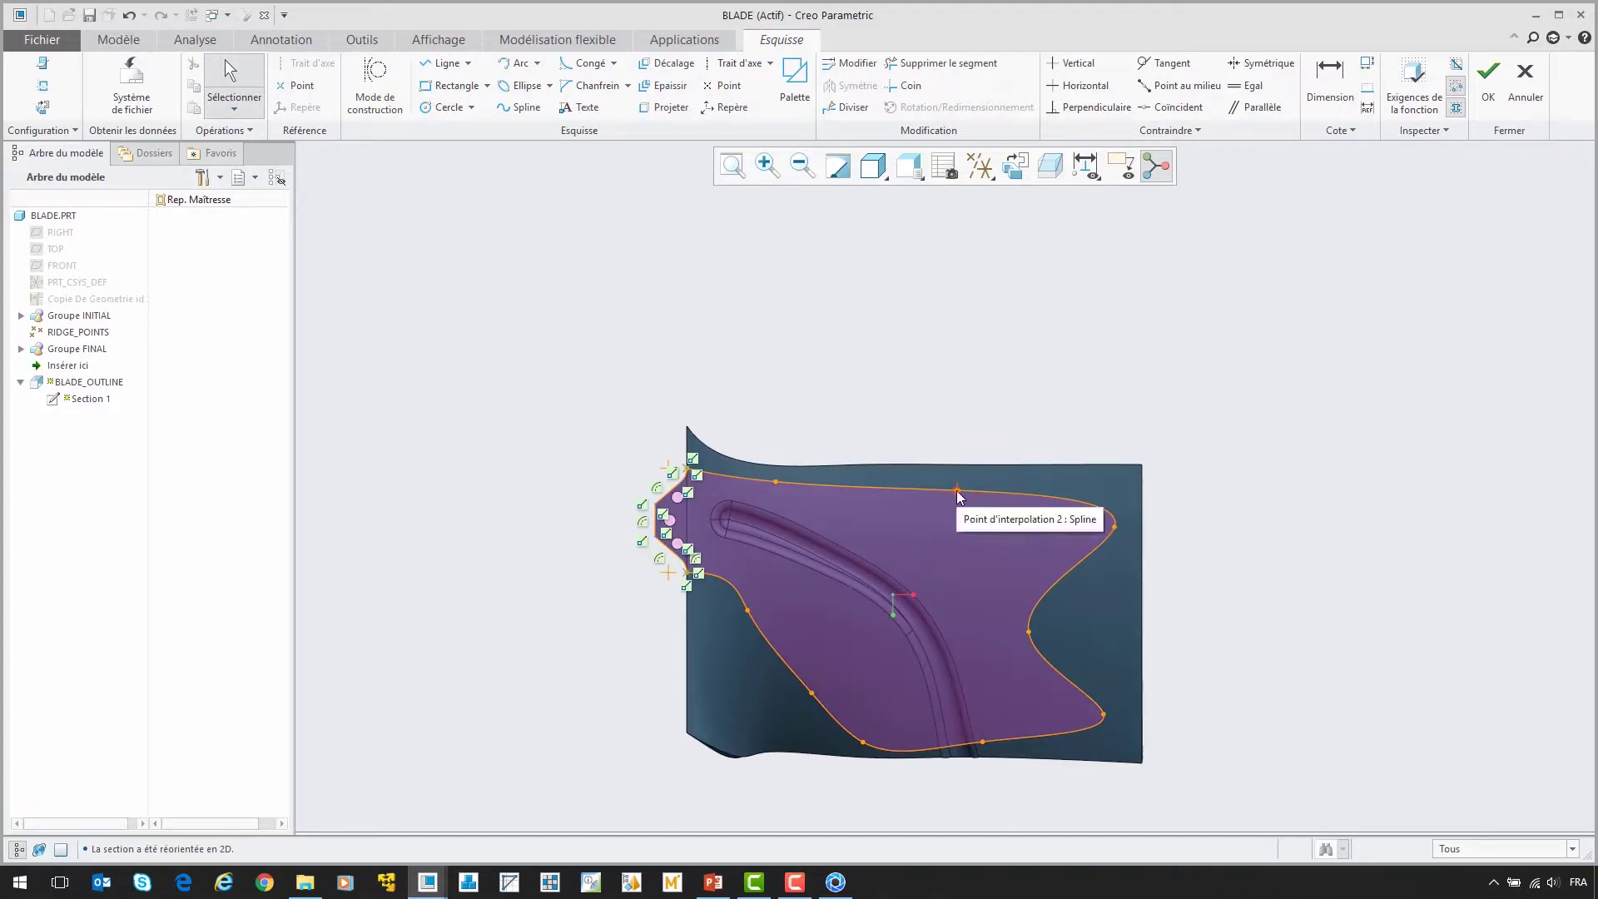
{"action": "left_click_drag", "start_coordinate": [957, 491], "coordinate": [949, 531]}
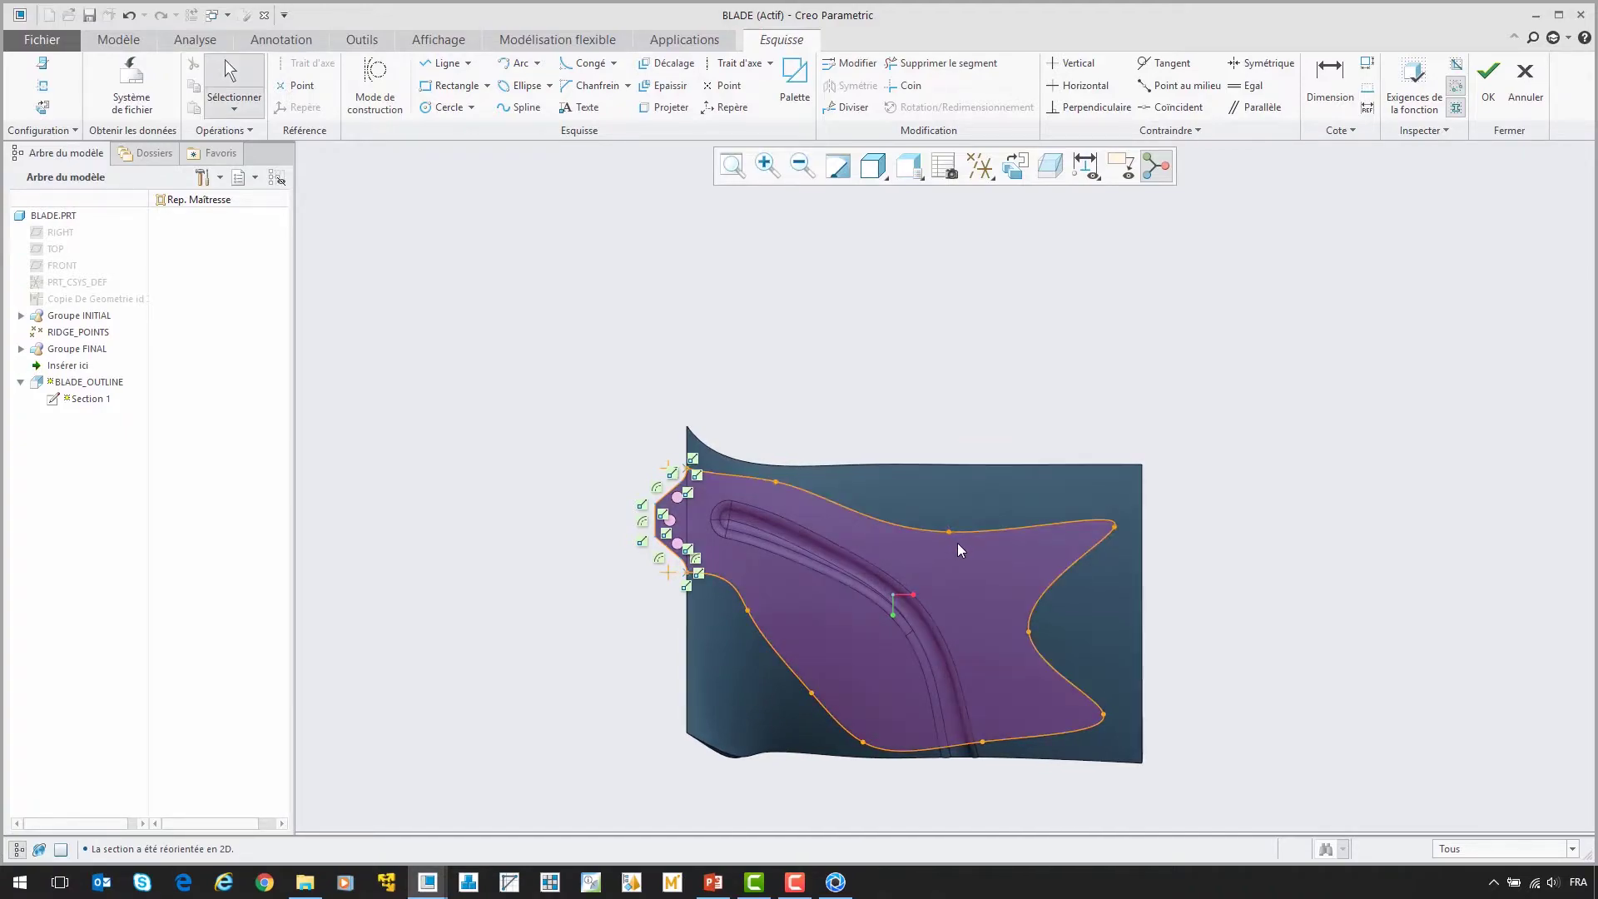
{"action": "left_click_drag", "start_coordinate": [812, 687], "coordinate": [744, 662]}
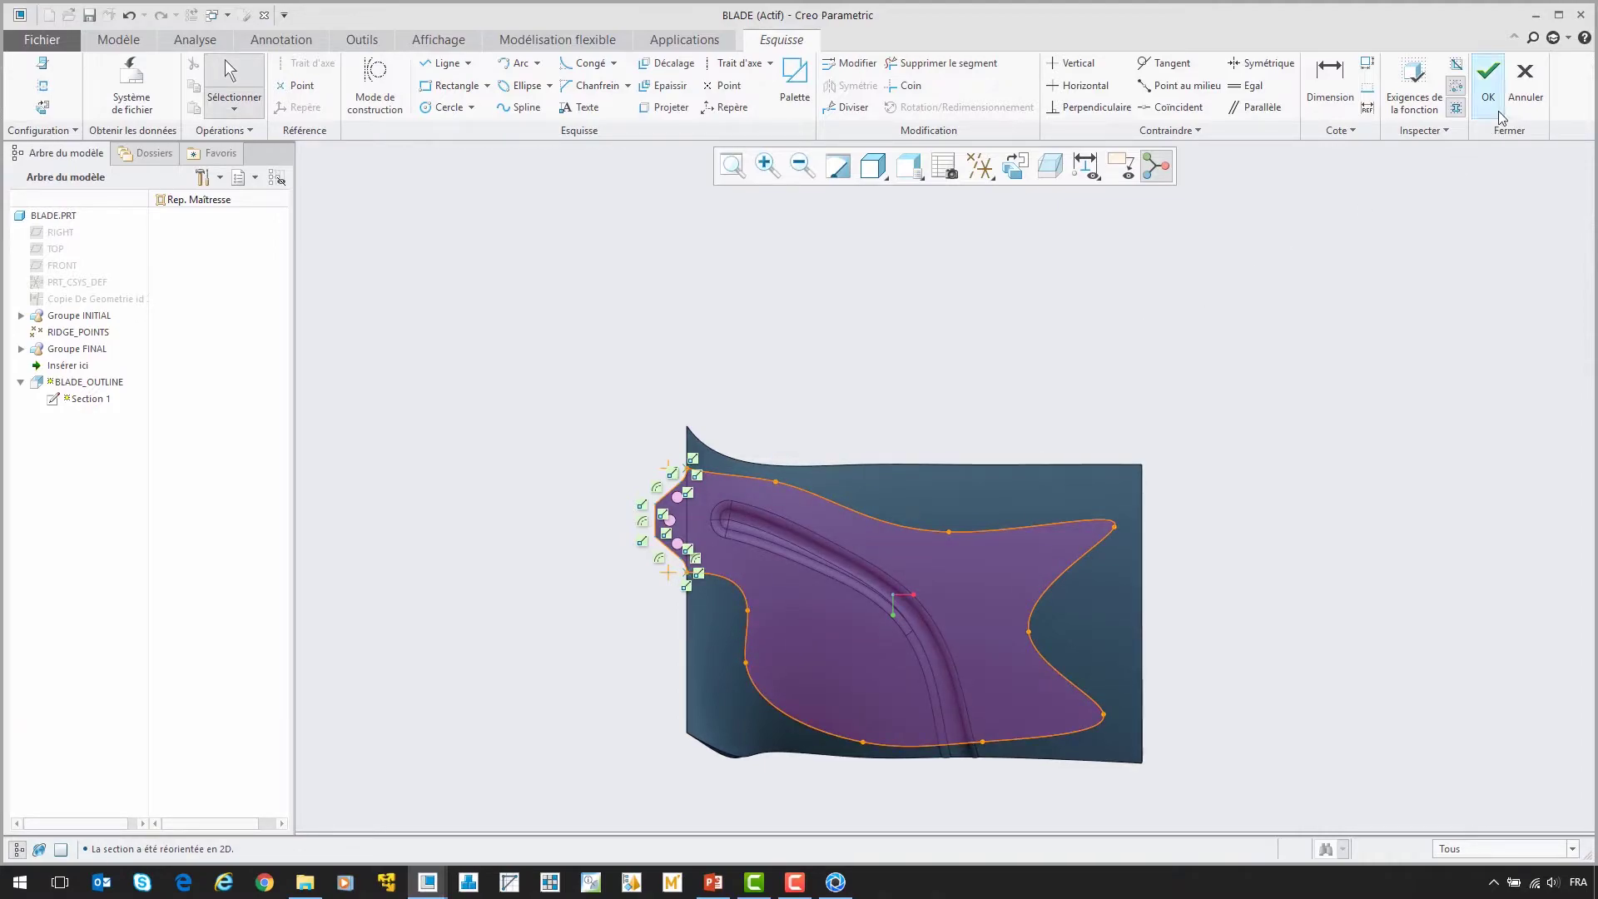
{"action": "left_click", "coordinate": [1489, 83]}
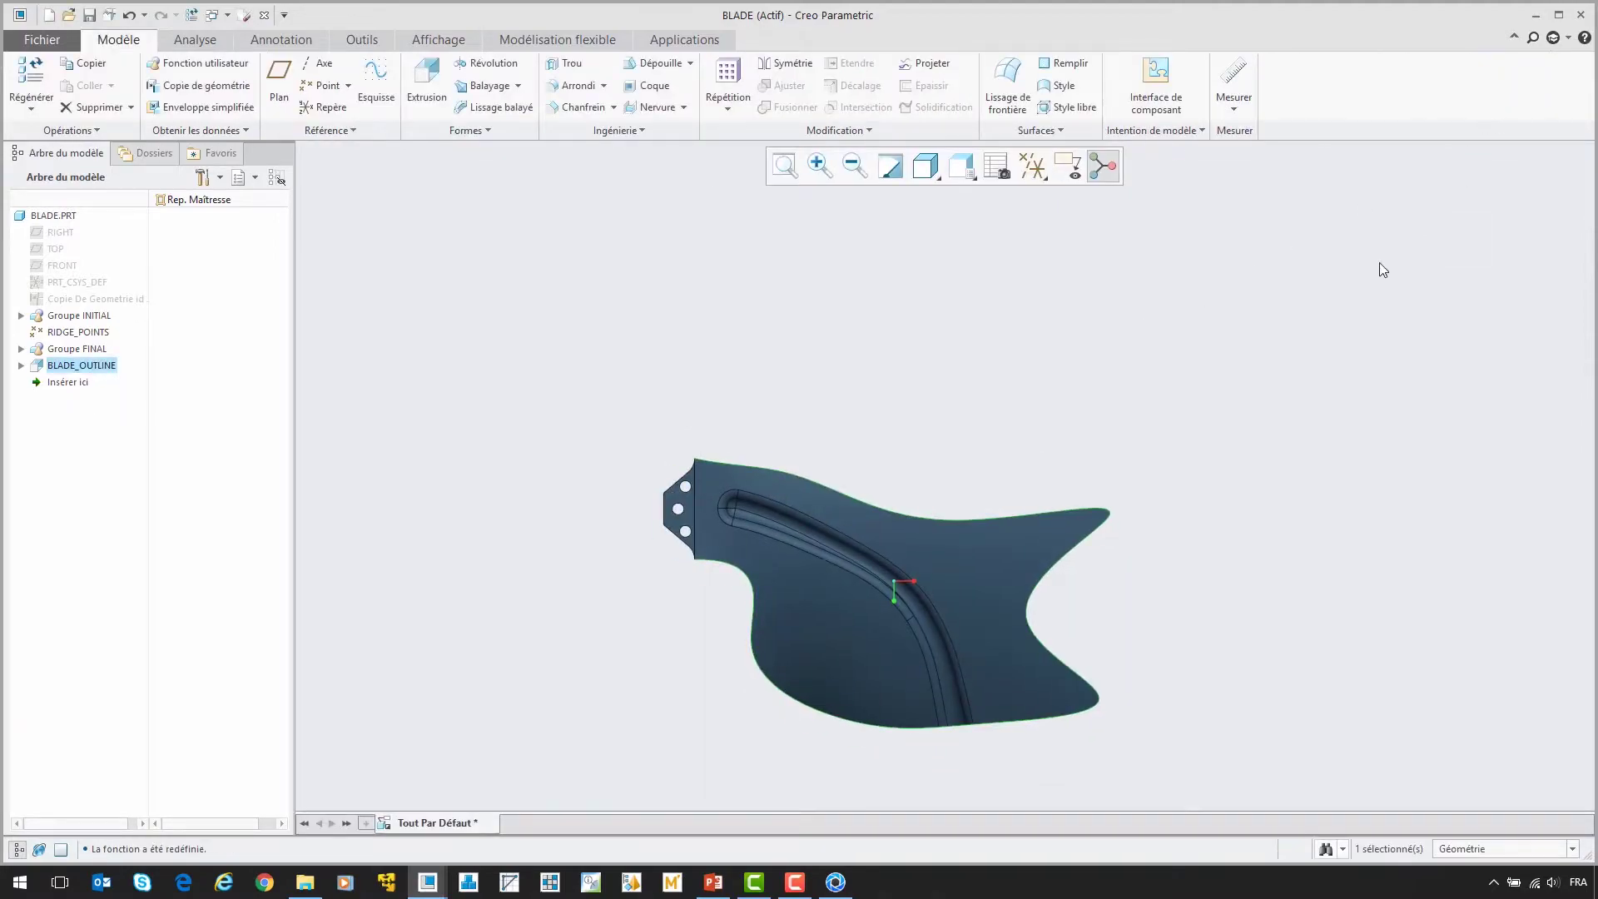
{"action": "left_click", "coordinate": [1315, 313]}
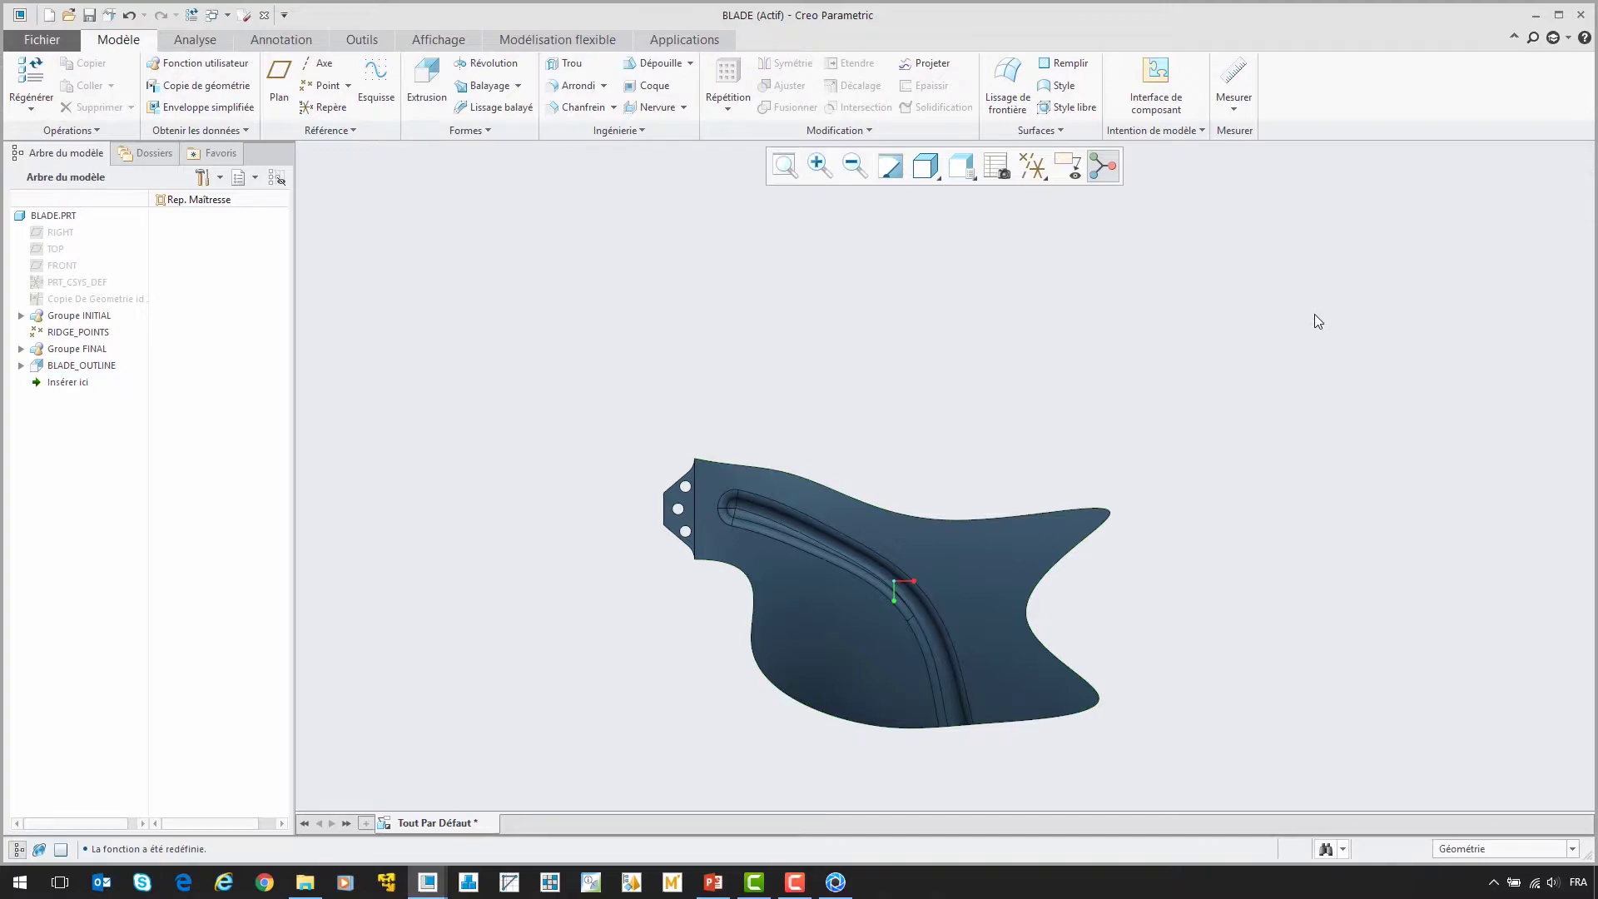
- Return to the FAN assembly, update its KeyShot model including the FAN_ANALYSIS.fra animation, and switch to KeyShot
{"action": "left_click", "coordinate": [262, 16]}
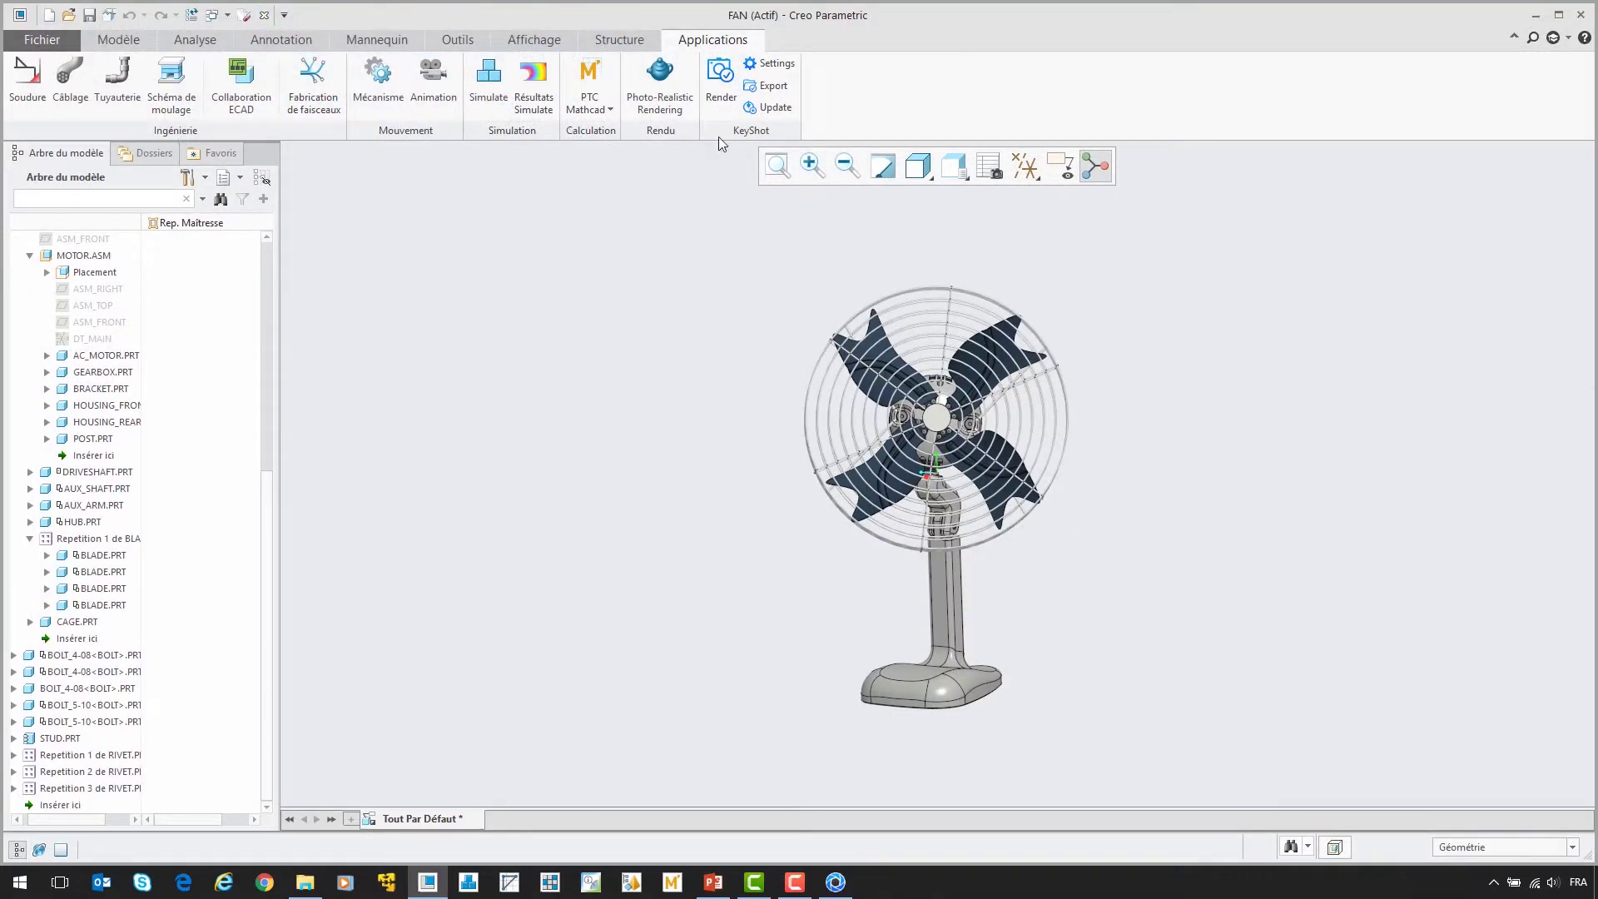
{"action": "left_click", "coordinate": [774, 108]}
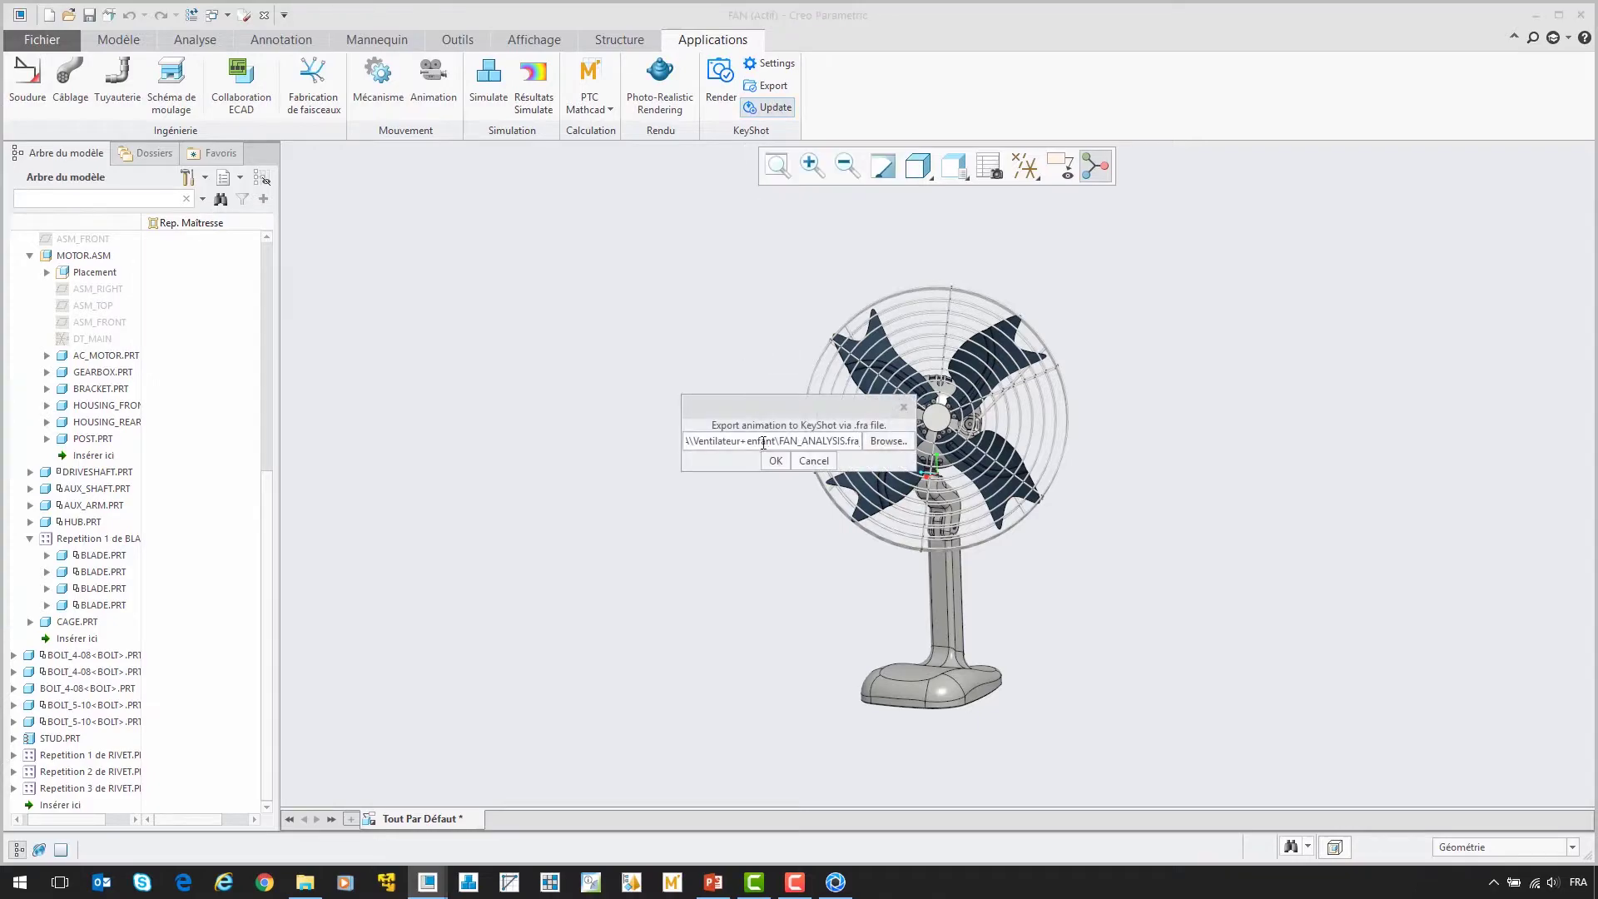
{"action": "left_click", "coordinate": [774, 461]}
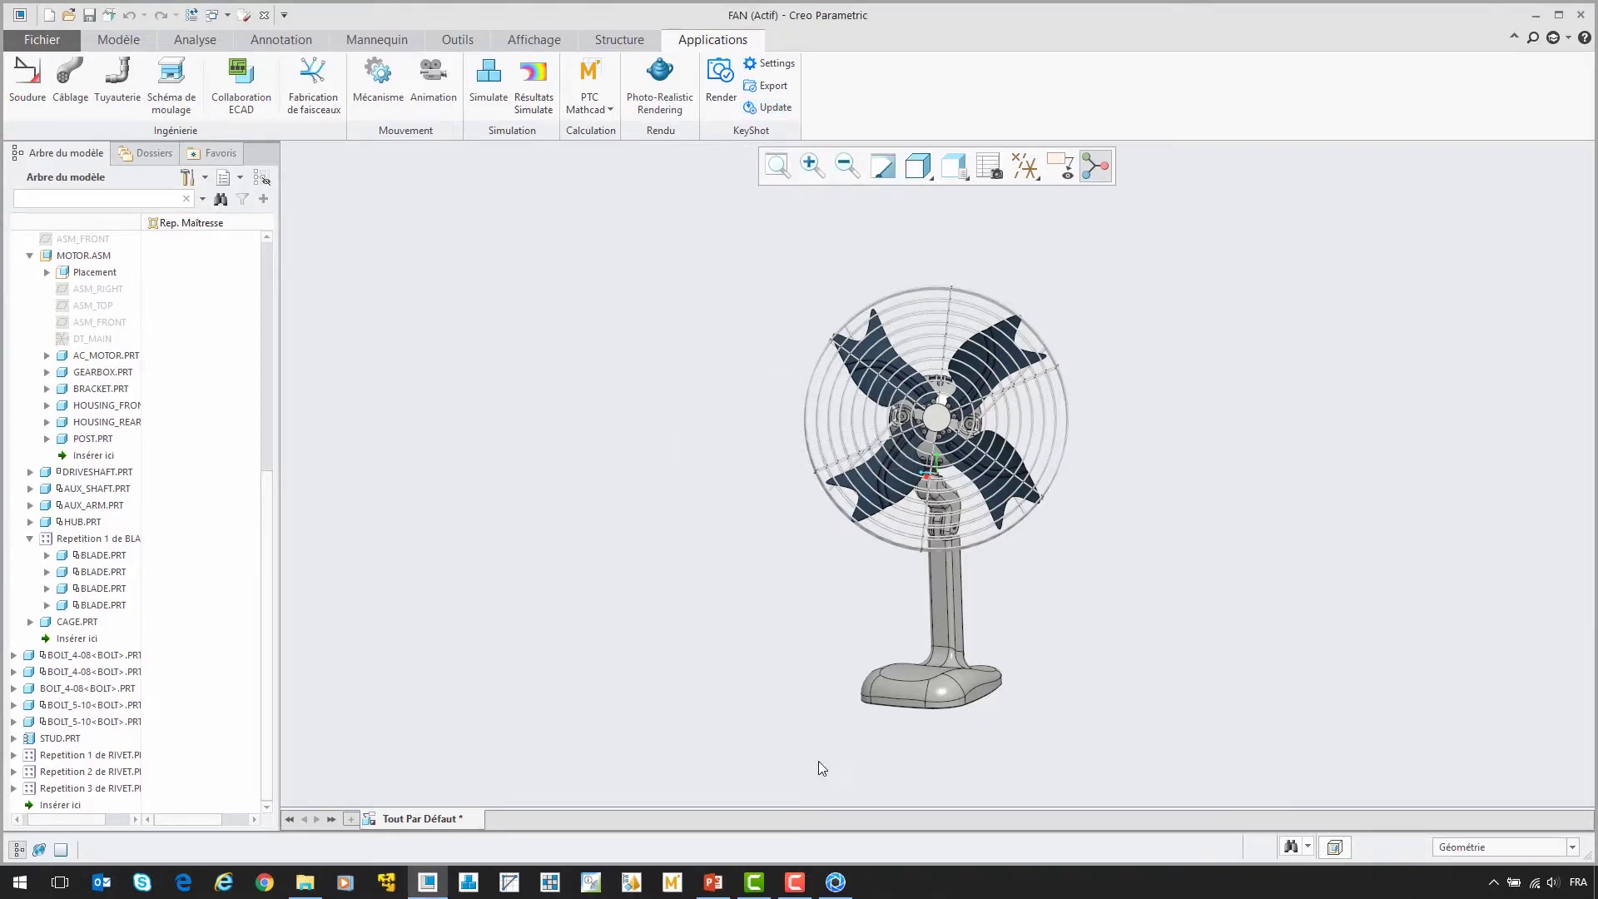
{"action": "left_click", "coordinate": [835, 881]}
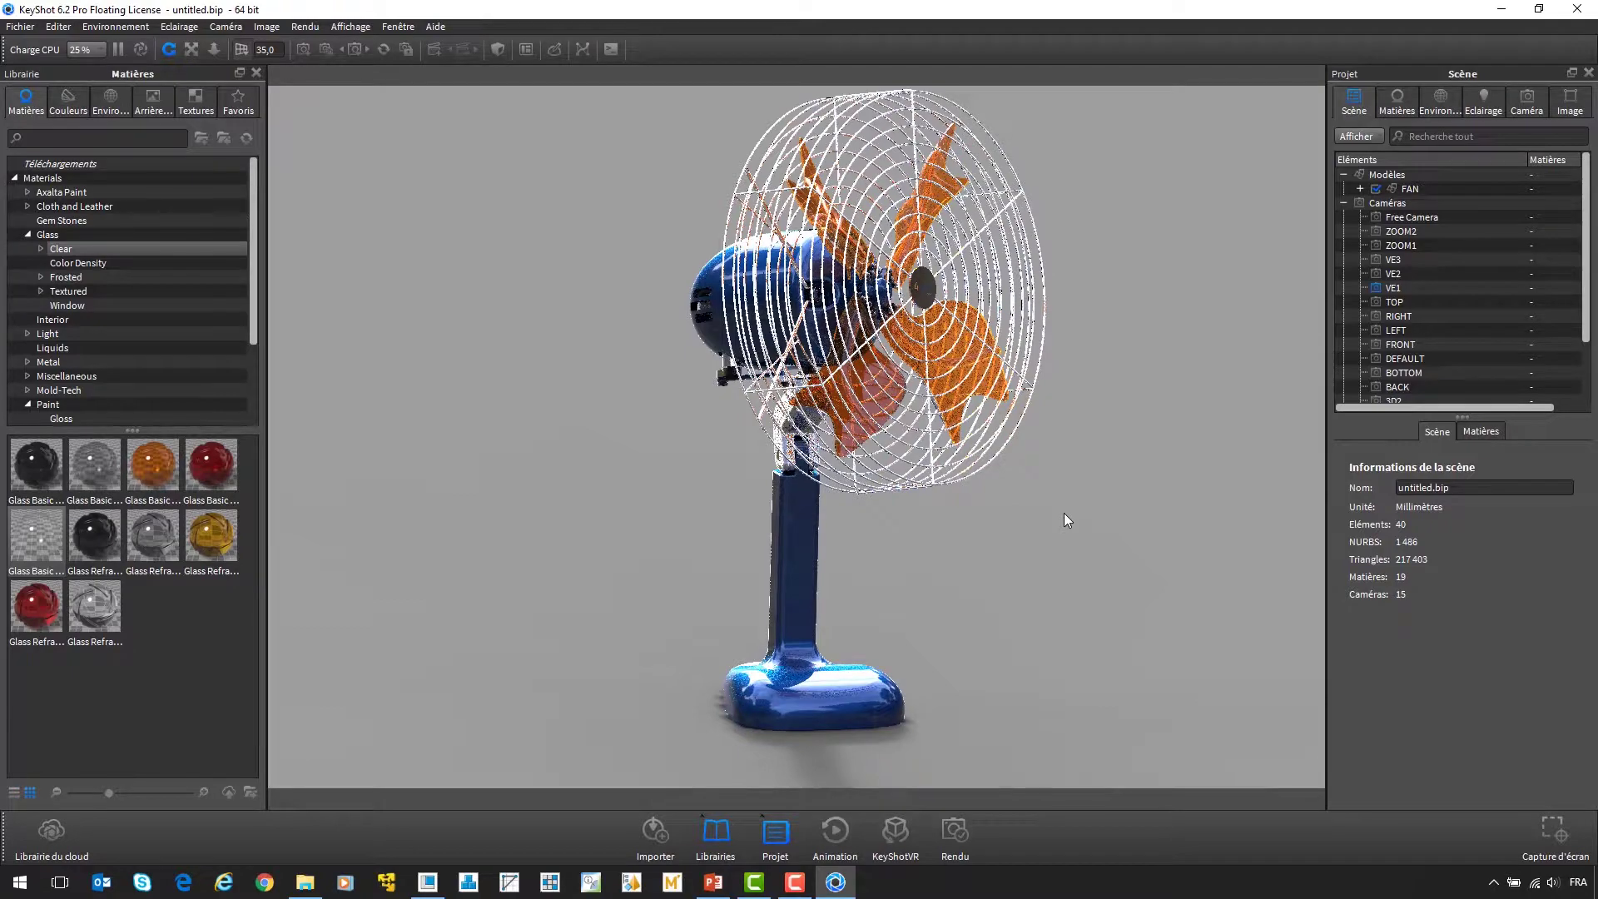
- Collapse the camera list, show the animation timeline, and play the Creo animation in performance mode before pausing it
{"action": "left_click", "coordinate": [1344, 203]}
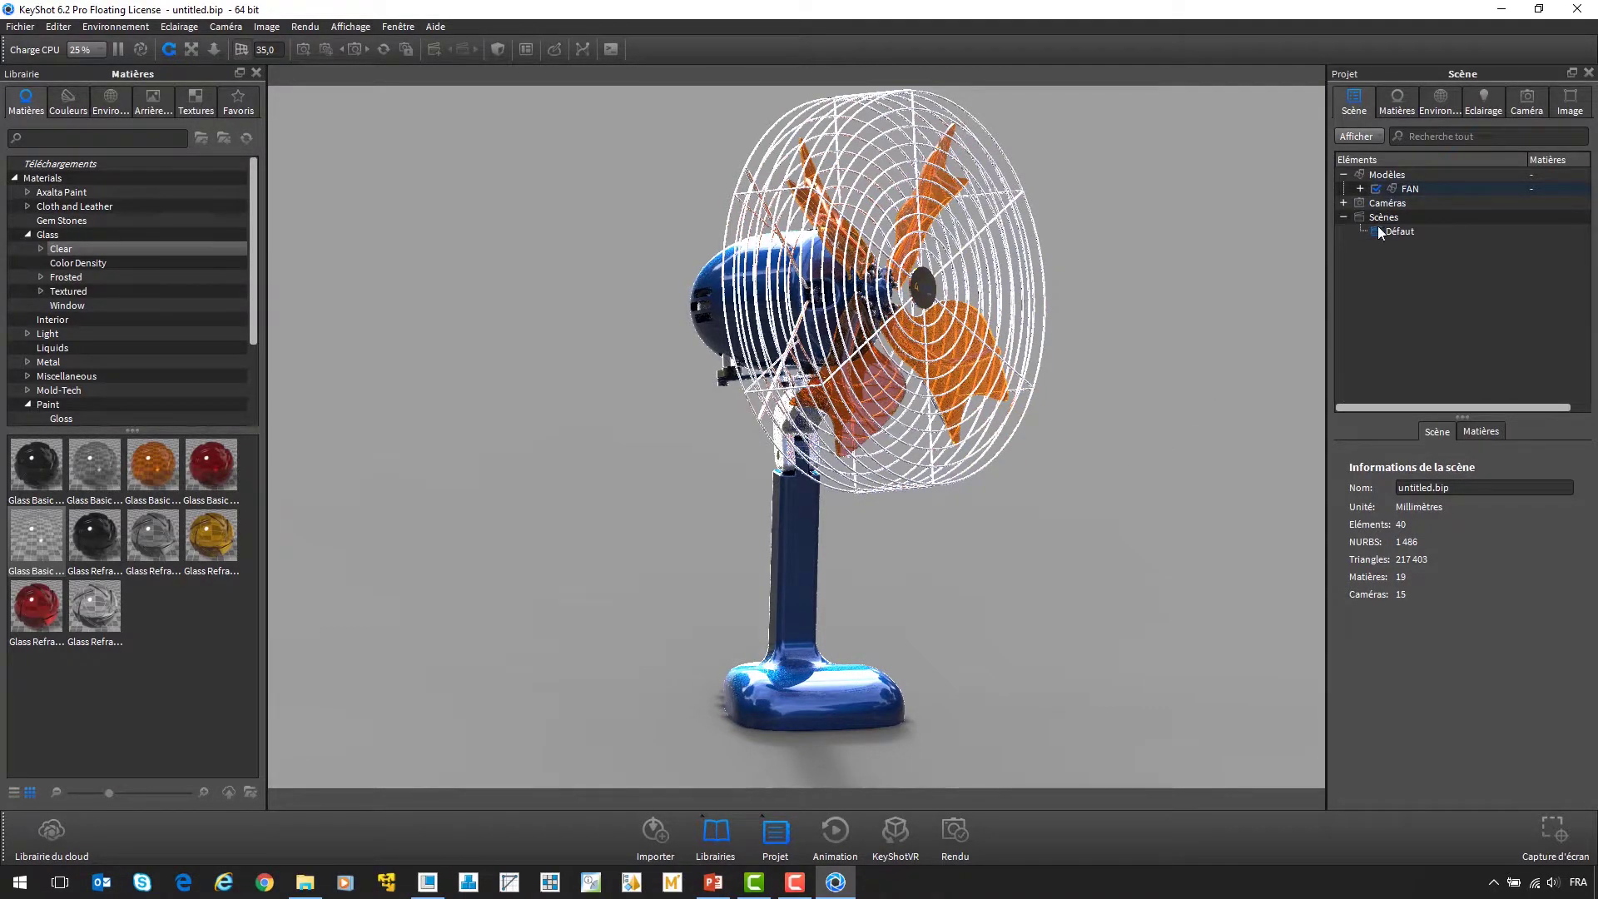
{"action": "left_click", "coordinate": [836, 829]}
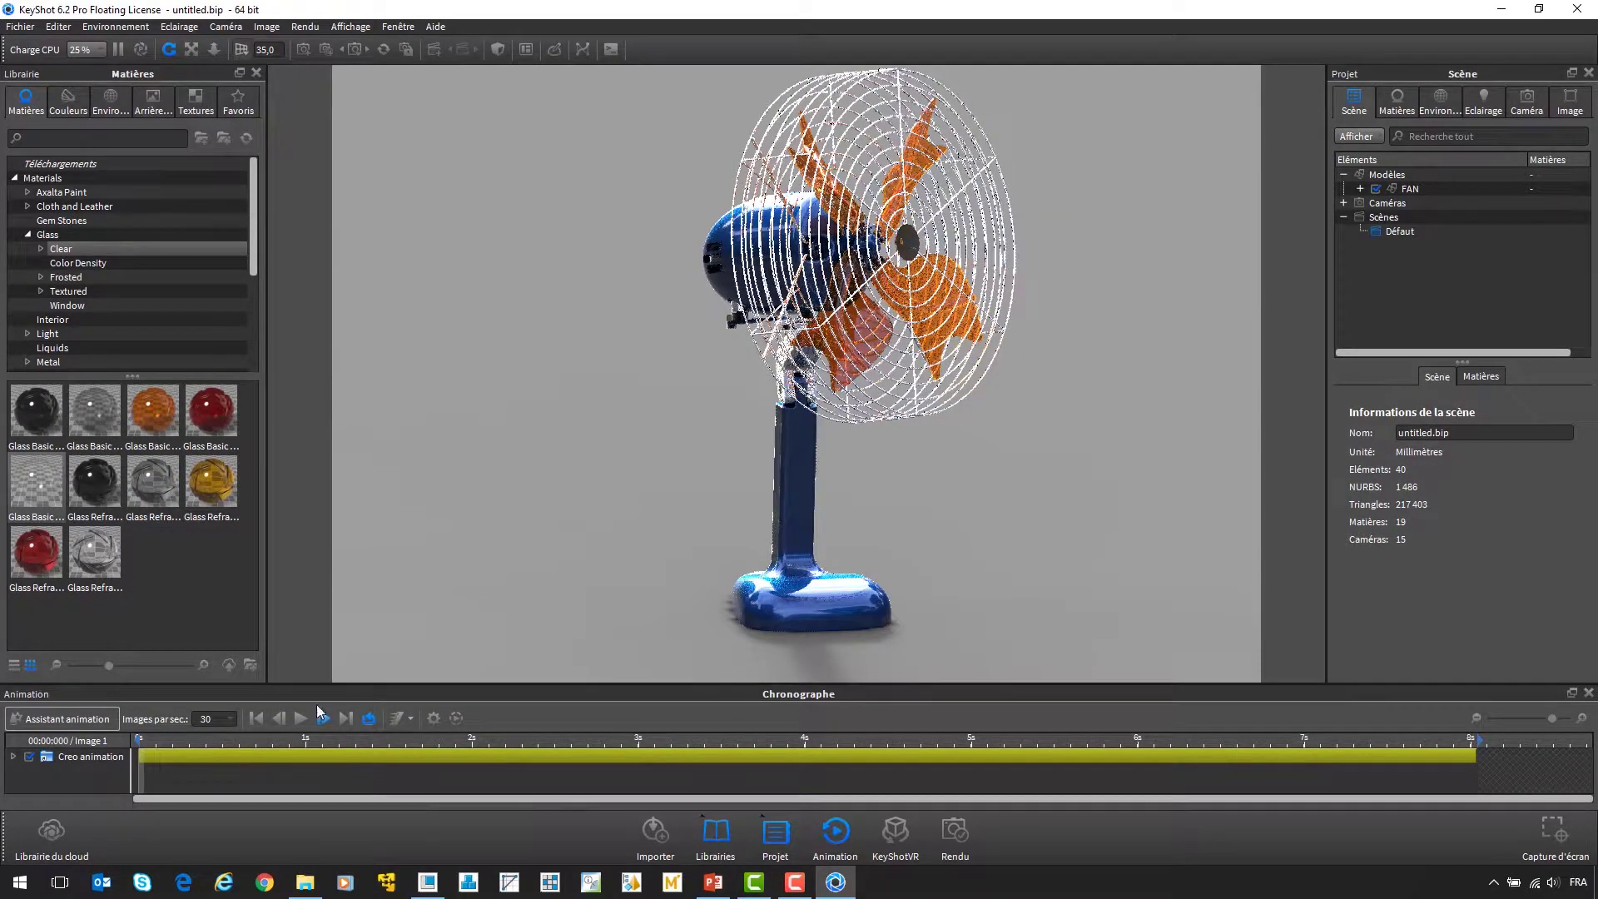
{"action": "left_click", "coordinate": [143, 55]}
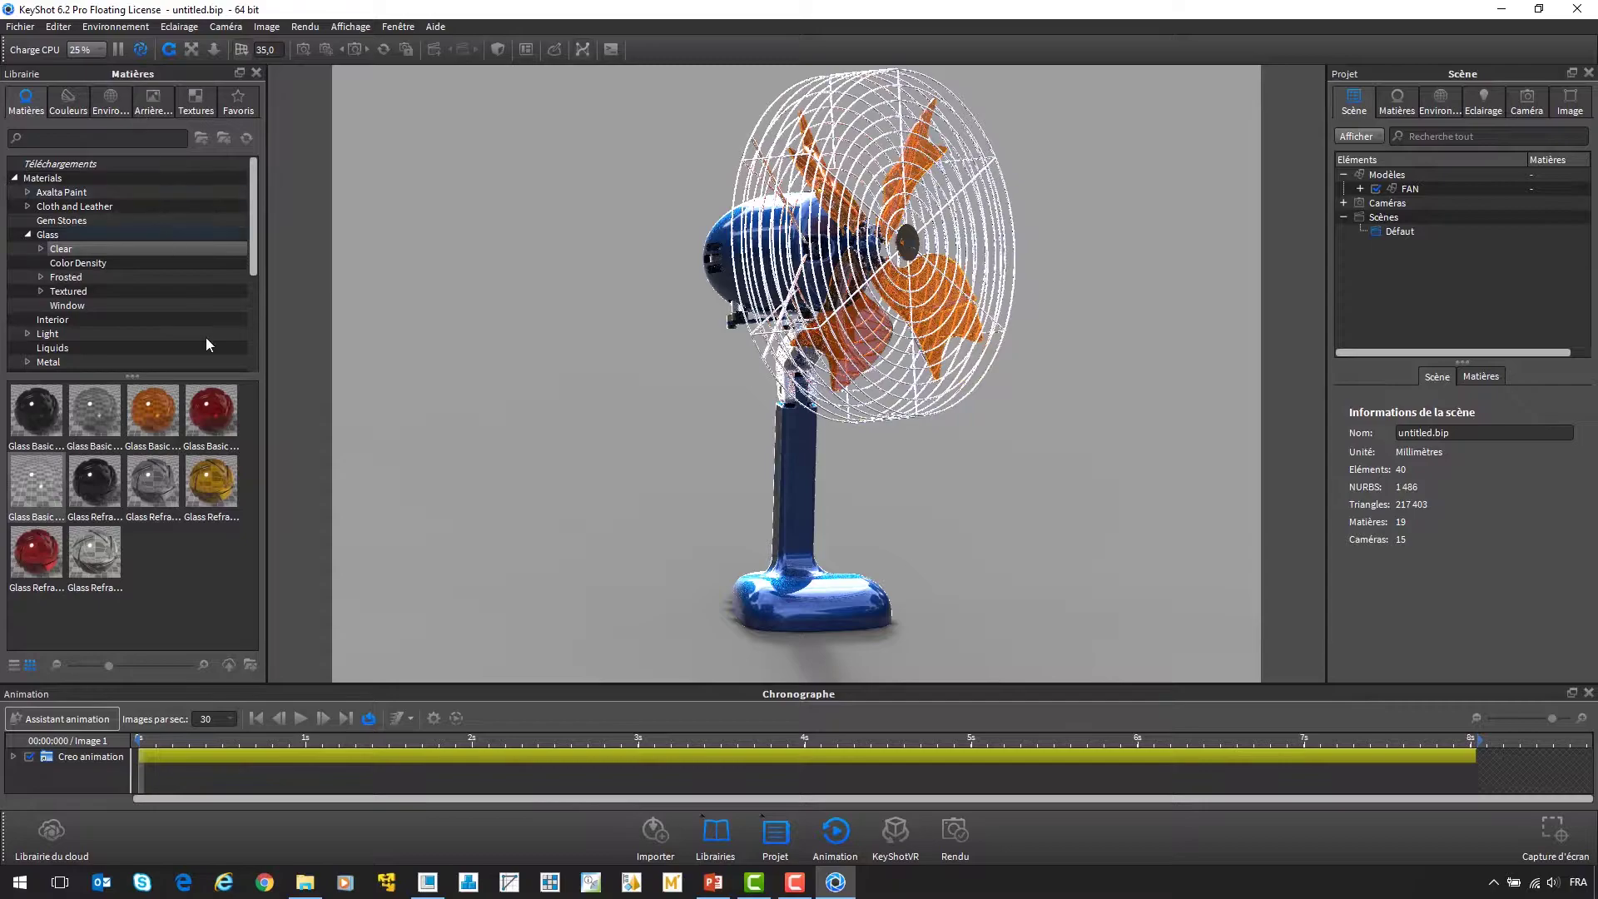
{"action": "left_click", "coordinate": [301, 718]}
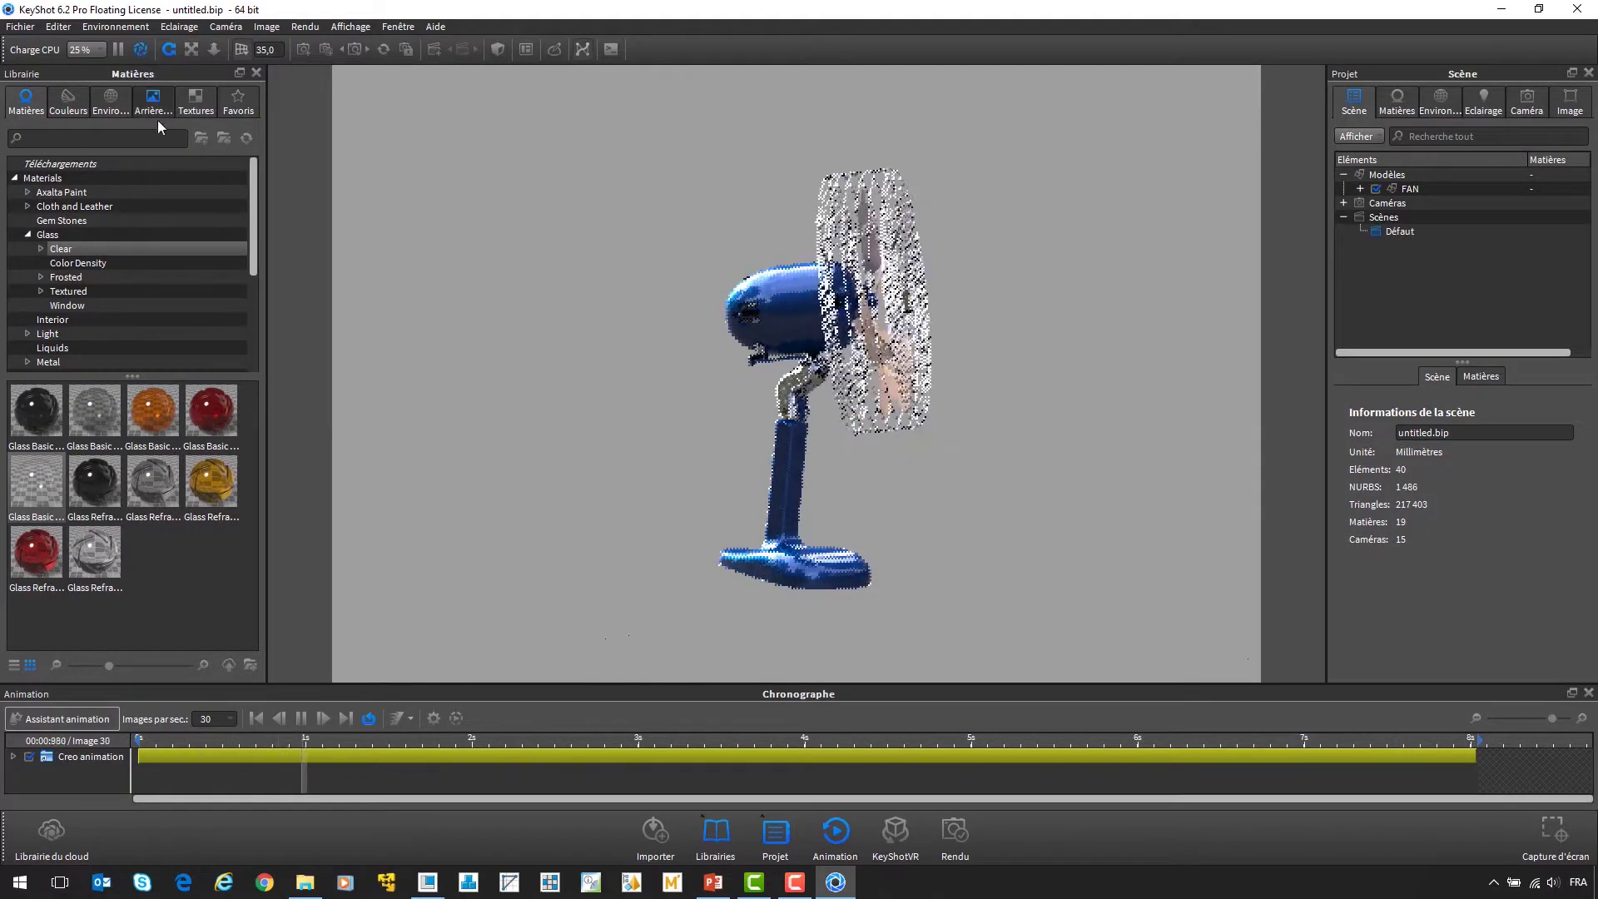
{"action": "left_click", "coordinate": [302, 718]}
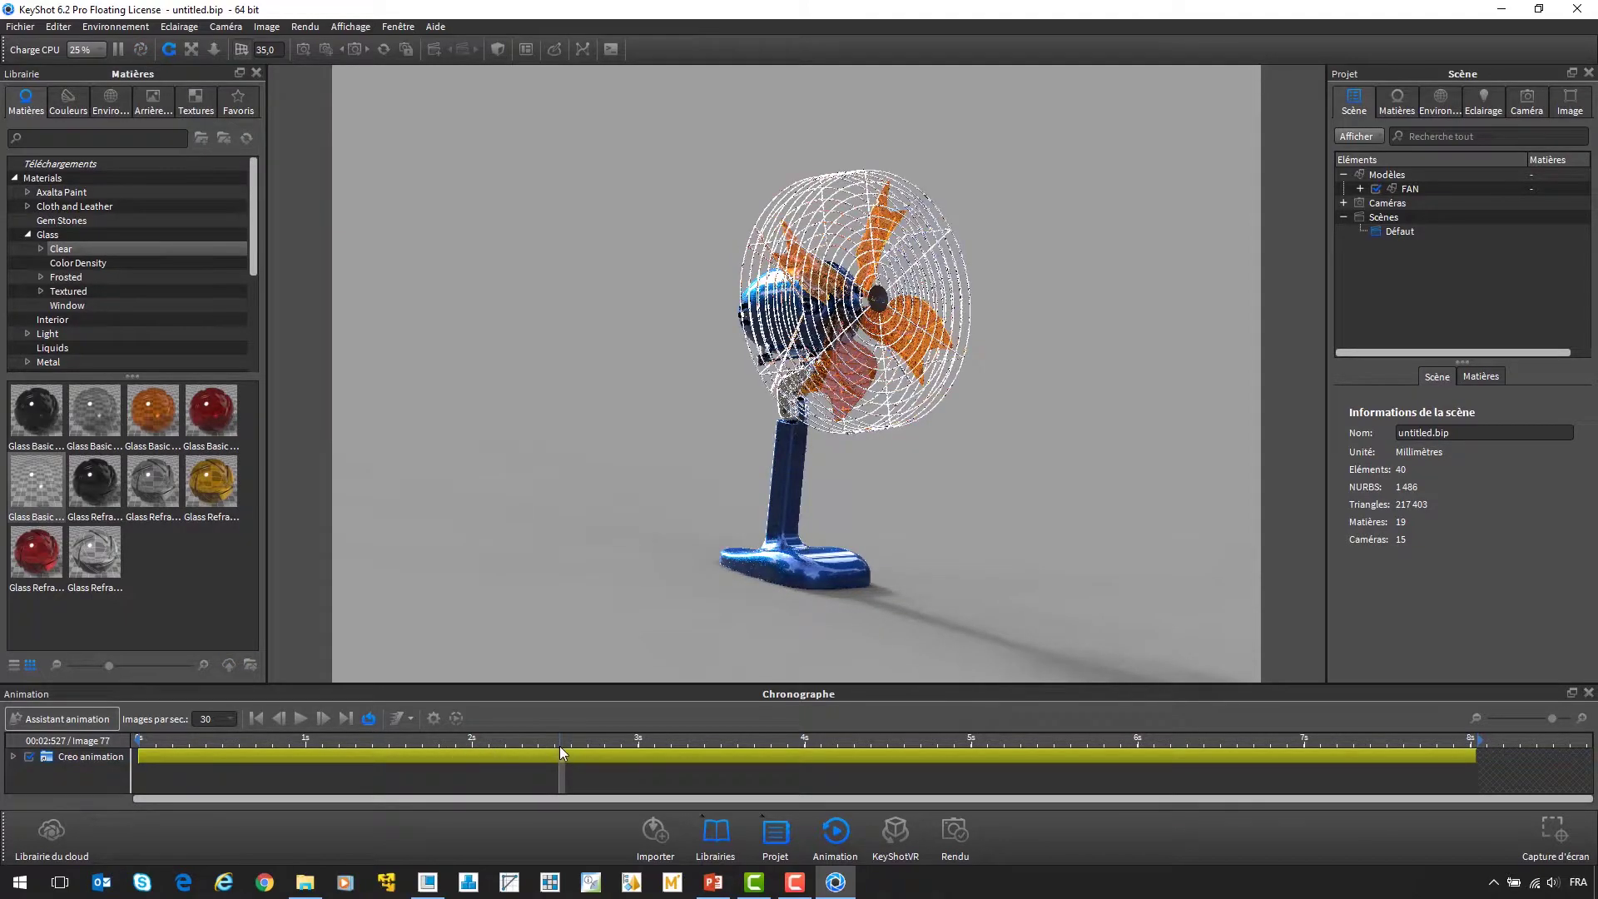
- Rewind the Creo animation to its start and try a linear pattern of the FAN group with 5 instances along X
{"action": "left_click_drag", "start_coordinate": [559, 745], "coordinate": [135, 738]}
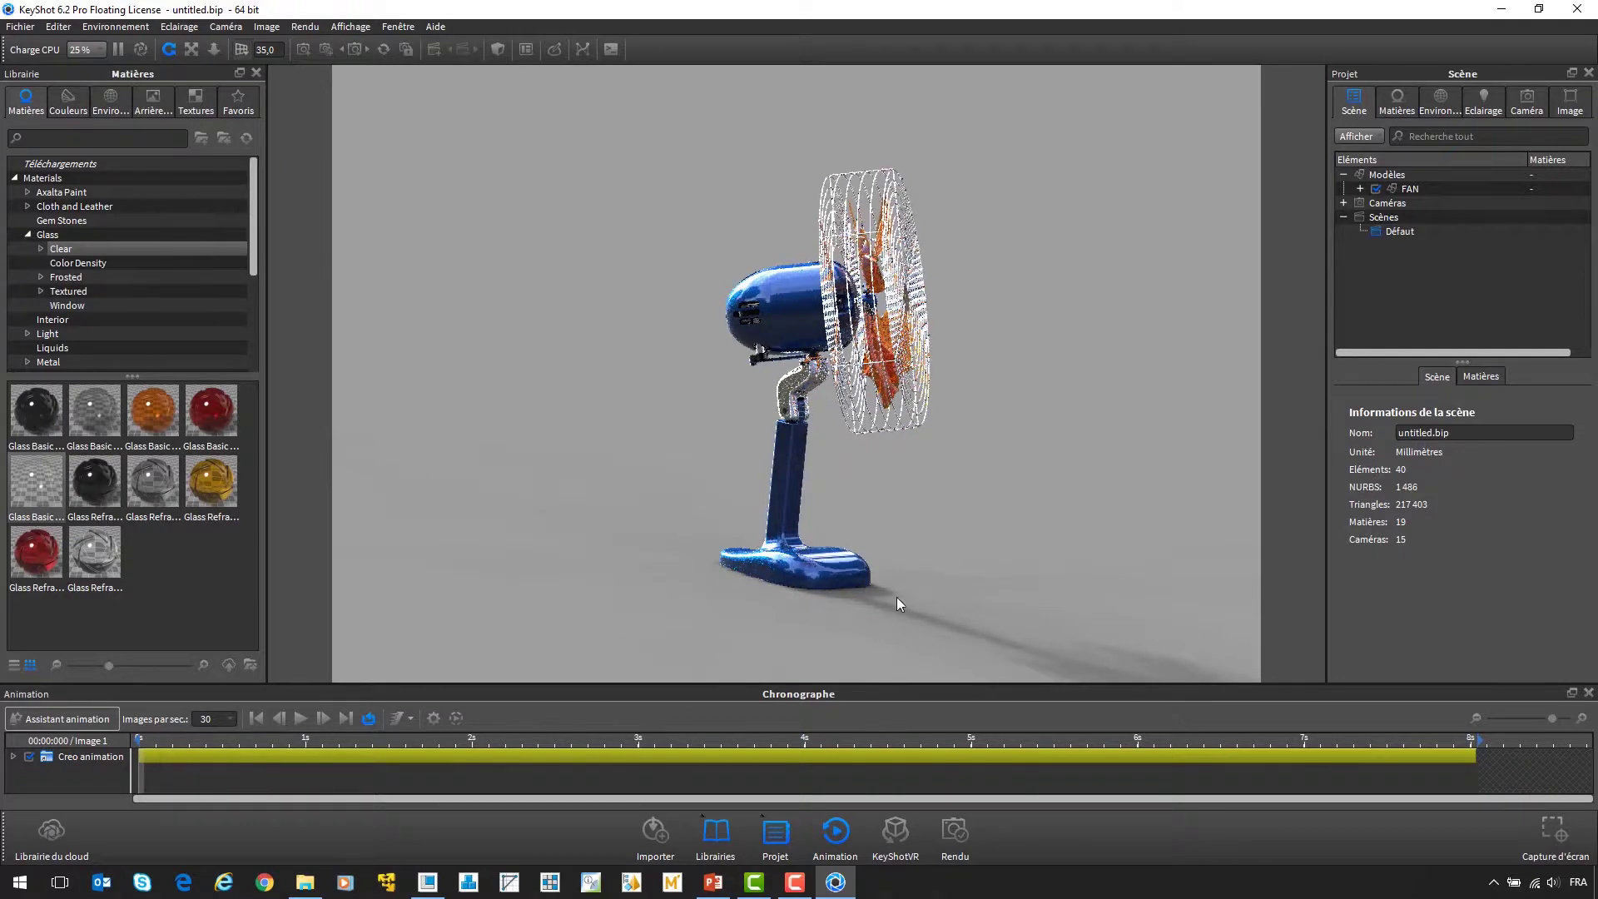
{"action": "left_click_drag", "start_coordinate": [892, 579], "coordinate": [861, 578]}
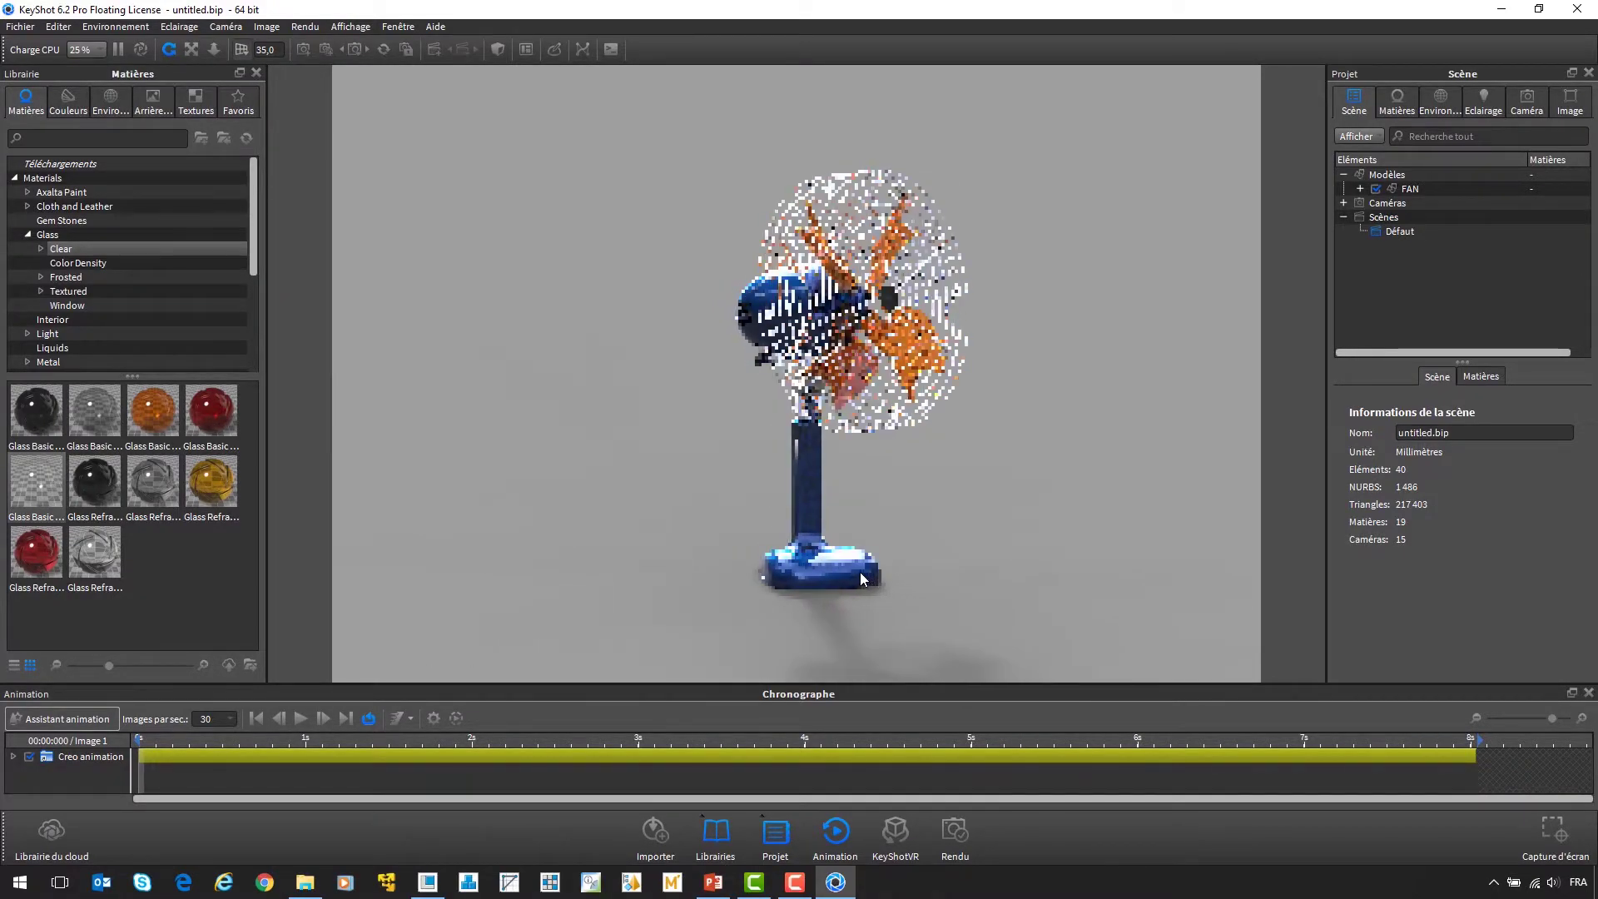
{"action": "left_click", "coordinate": [1406, 191]}
{"action": "right_click", "coordinate": [1409, 192]}
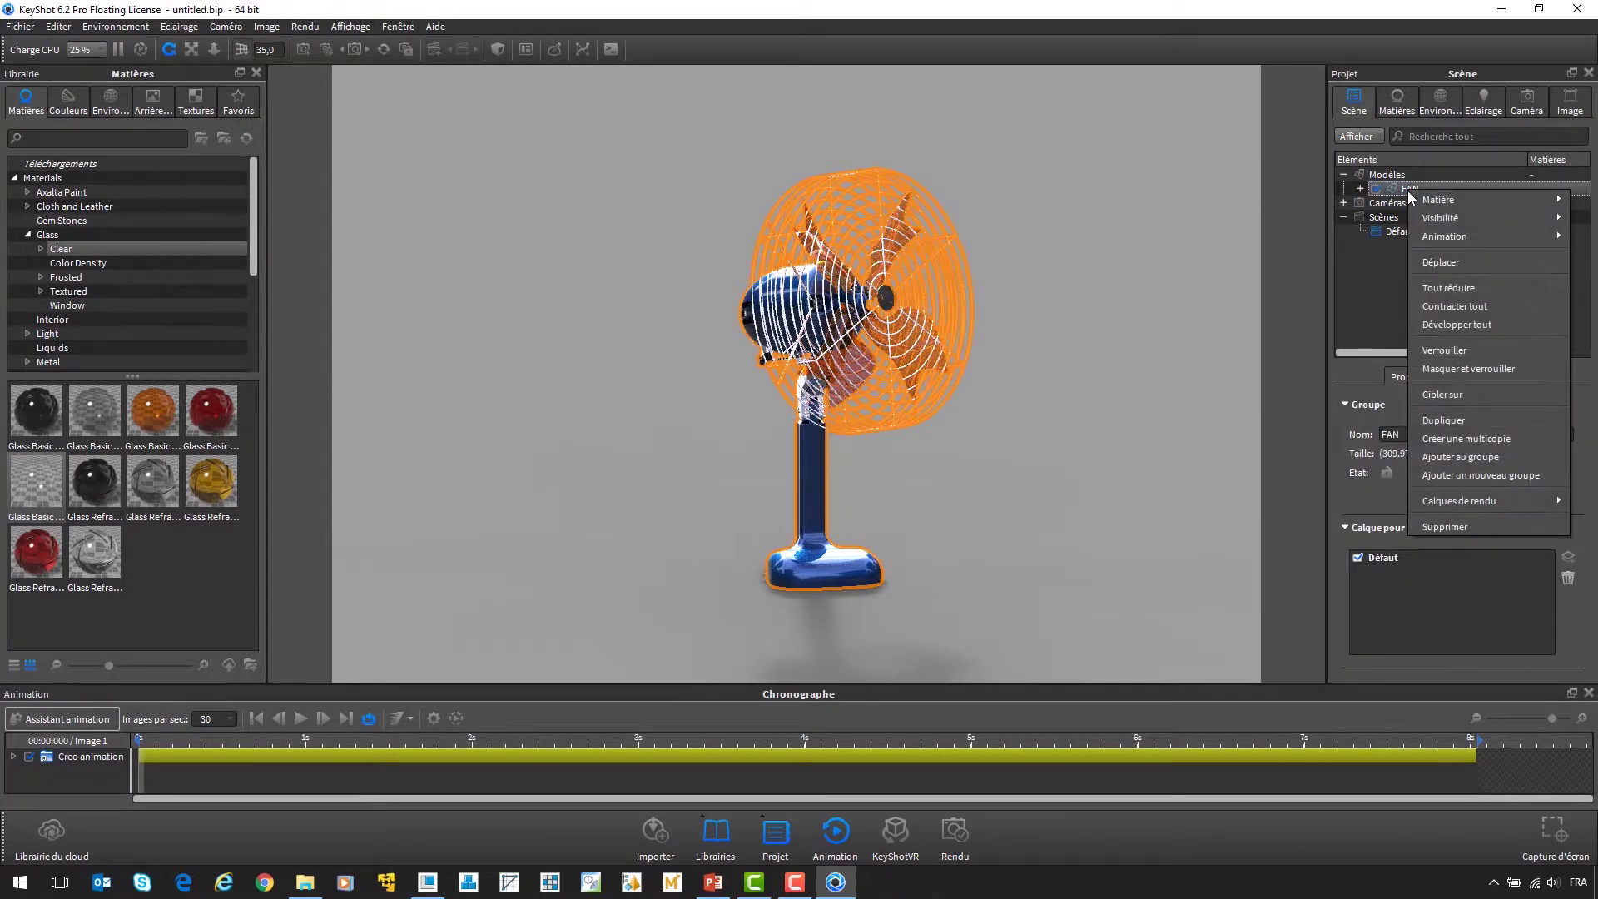
{"action": "left_click", "coordinate": [1445, 438]}
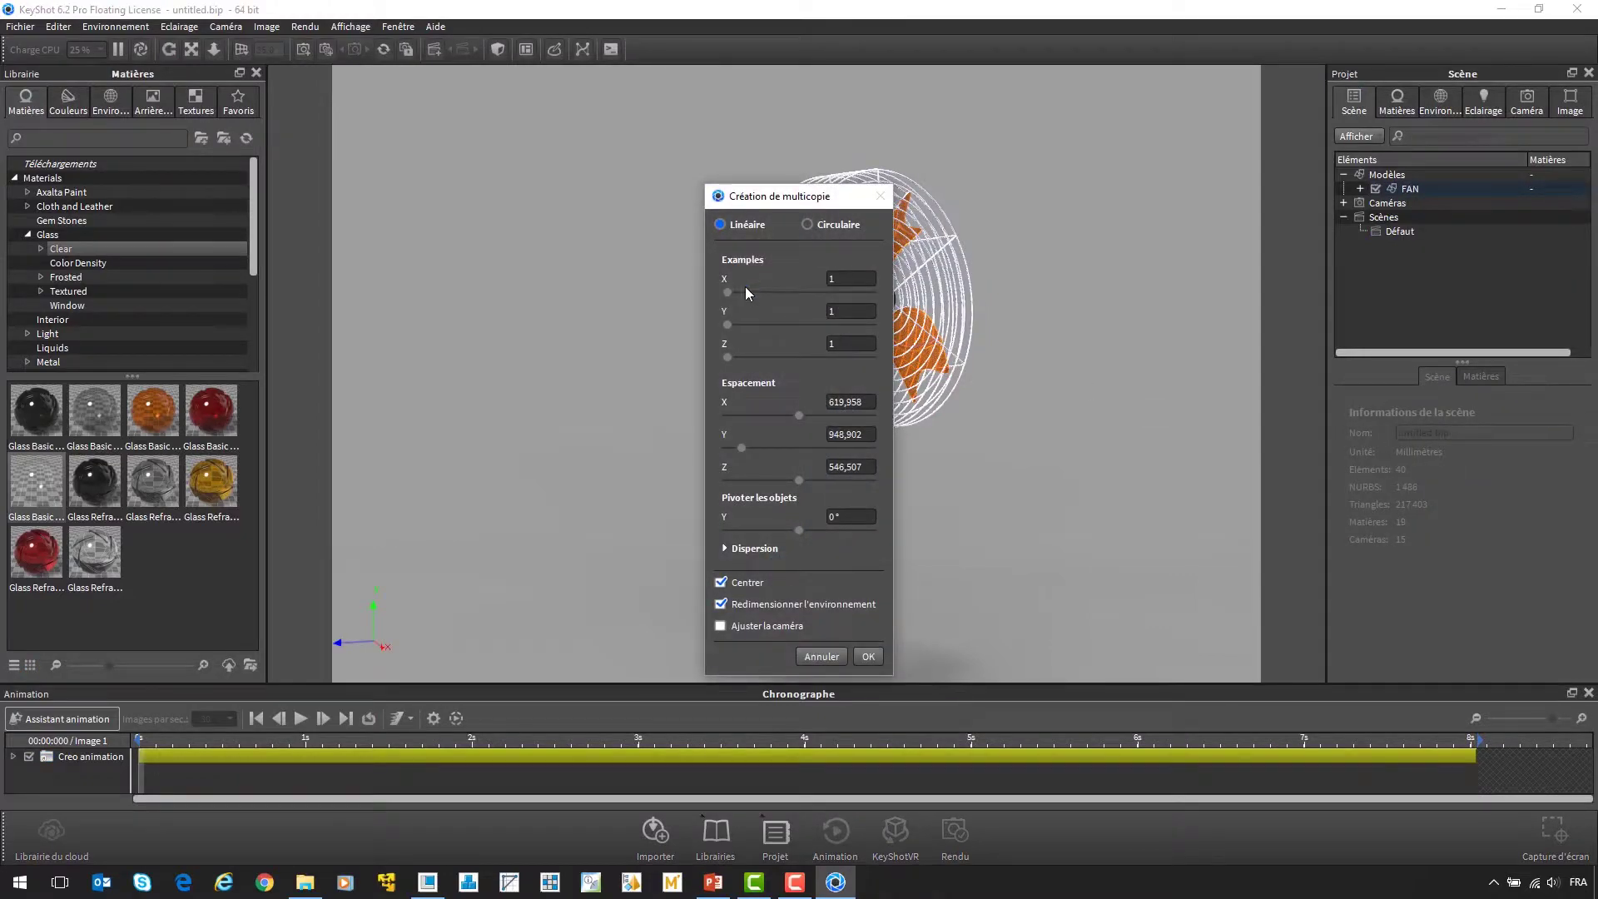
{"action": "left_click_drag", "start_coordinate": [778, 293], "coordinate": [792, 293]}
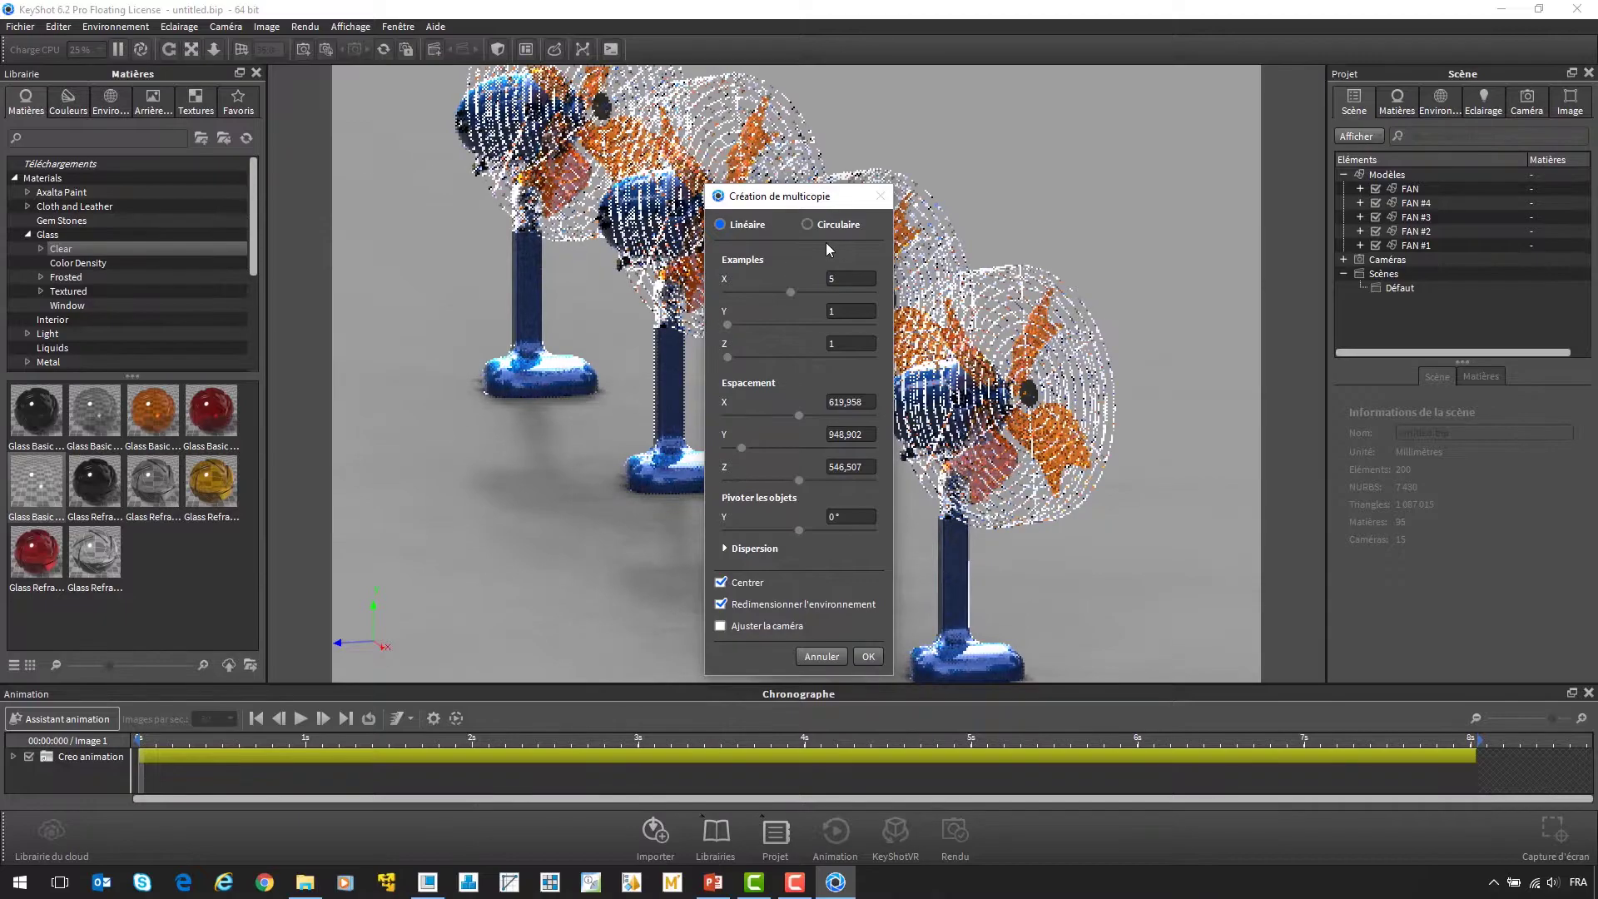
- Create a circular pattern of 8 fans with a radius of 475,973 over a 360° angle
{"action": "left_click", "coordinate": [807, 225]}
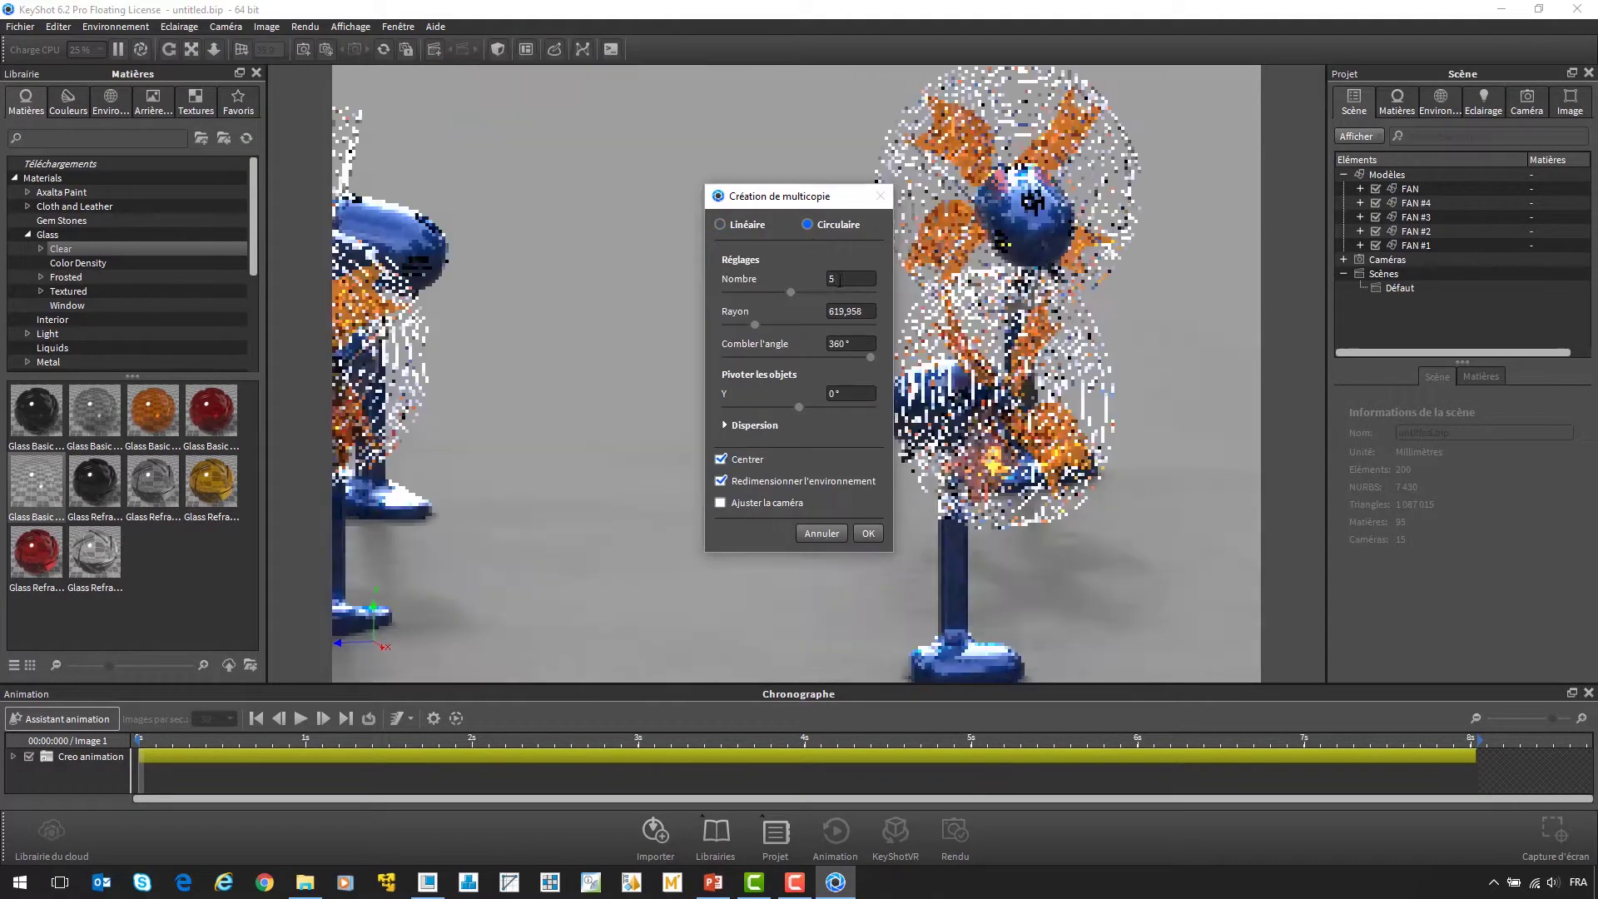
{"action": "double_click", "coordinate": [831, 278]}
{"action": "type", "text": "8"}
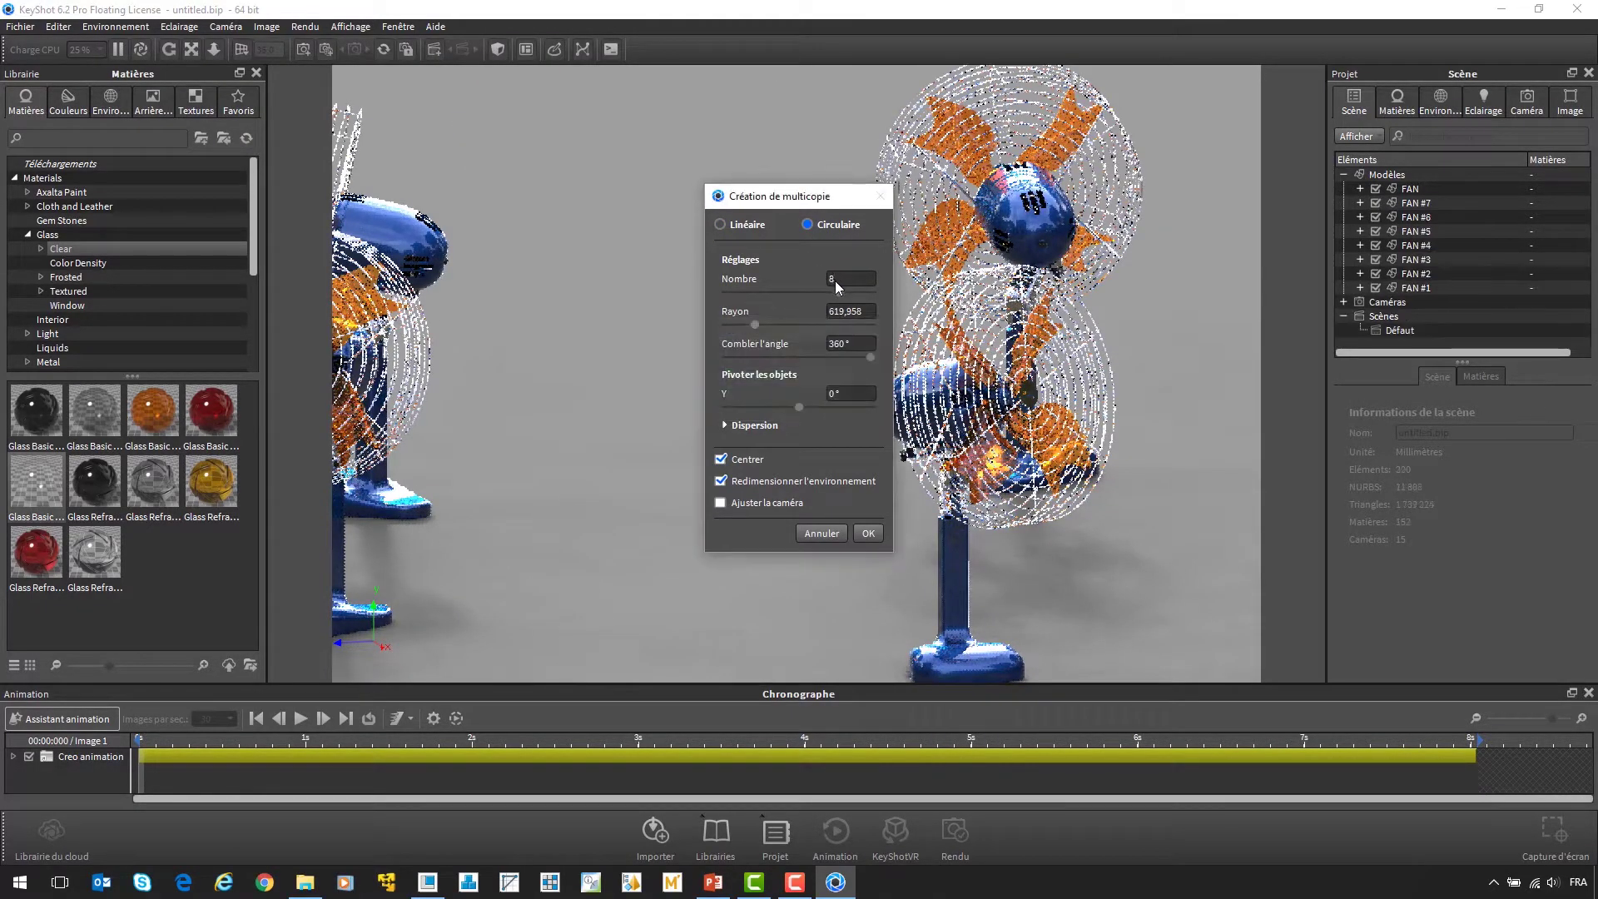
{"action": "key", "text": "Return"}
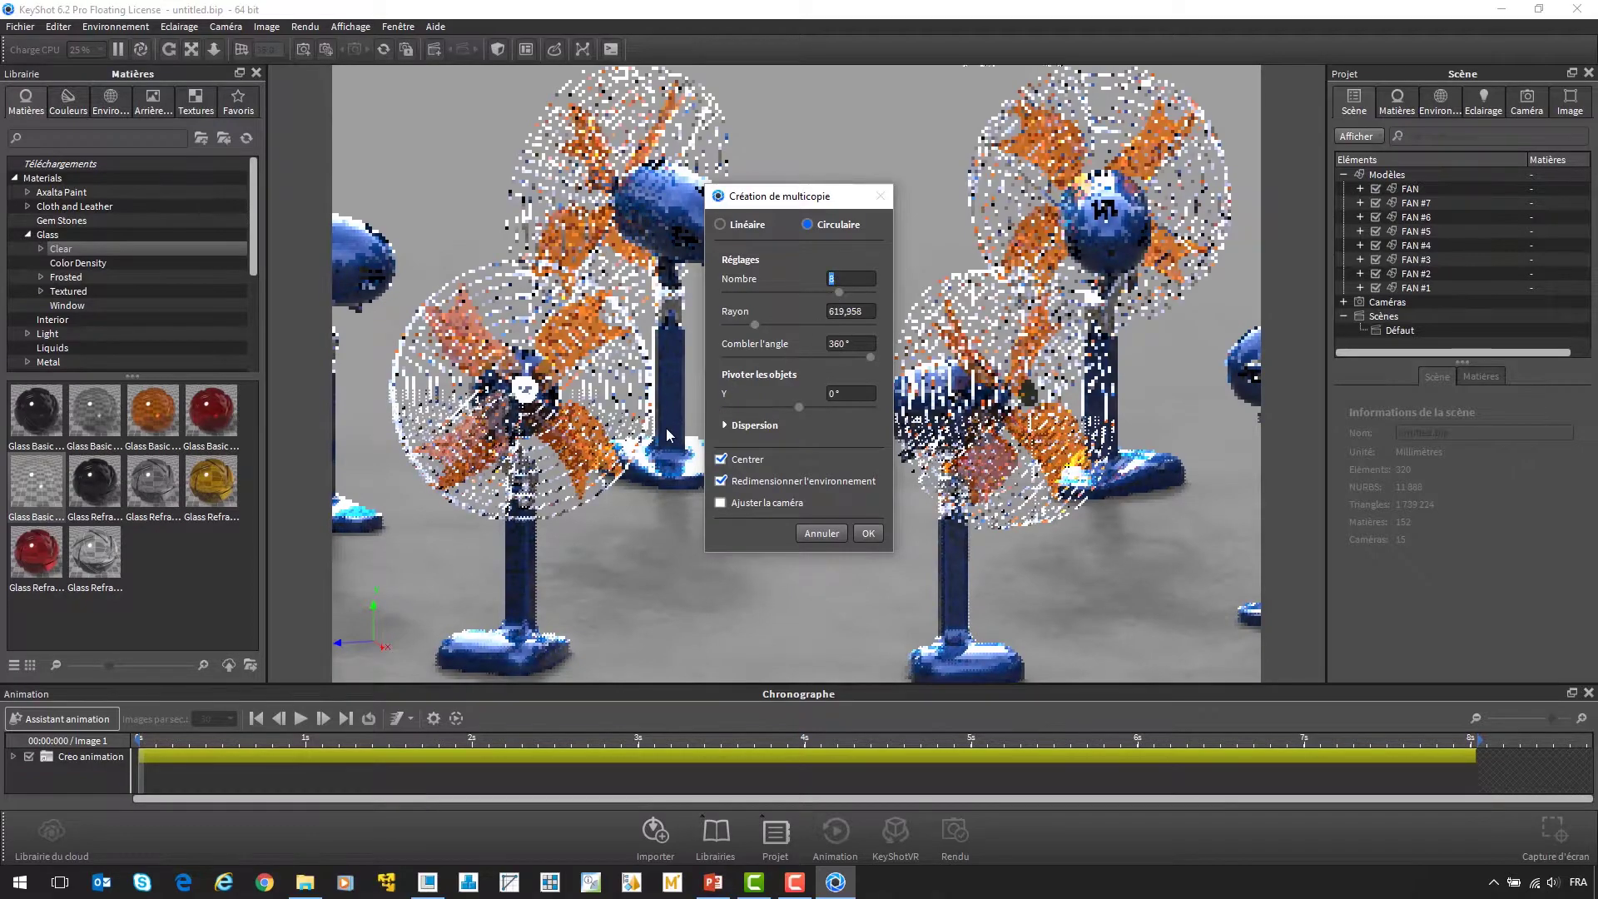
{"action": "scroll", "coordinate": [666, 427], "scroll_direction": "down", "scroll_amount": 5}
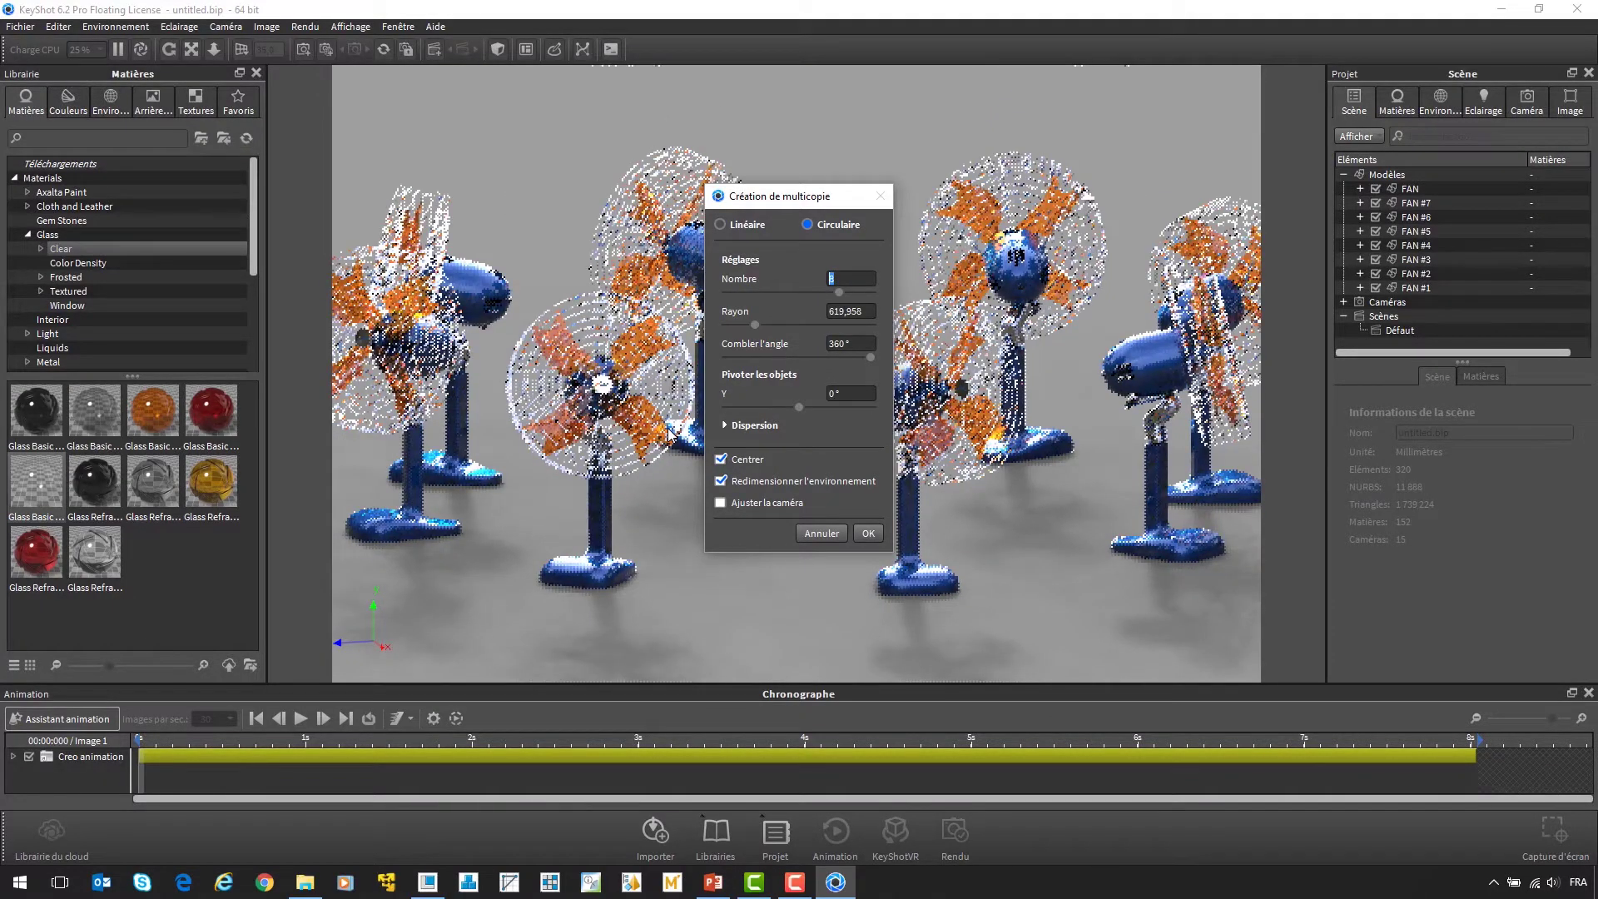
{"action": "left_click", "coordinate": [831, 292]}
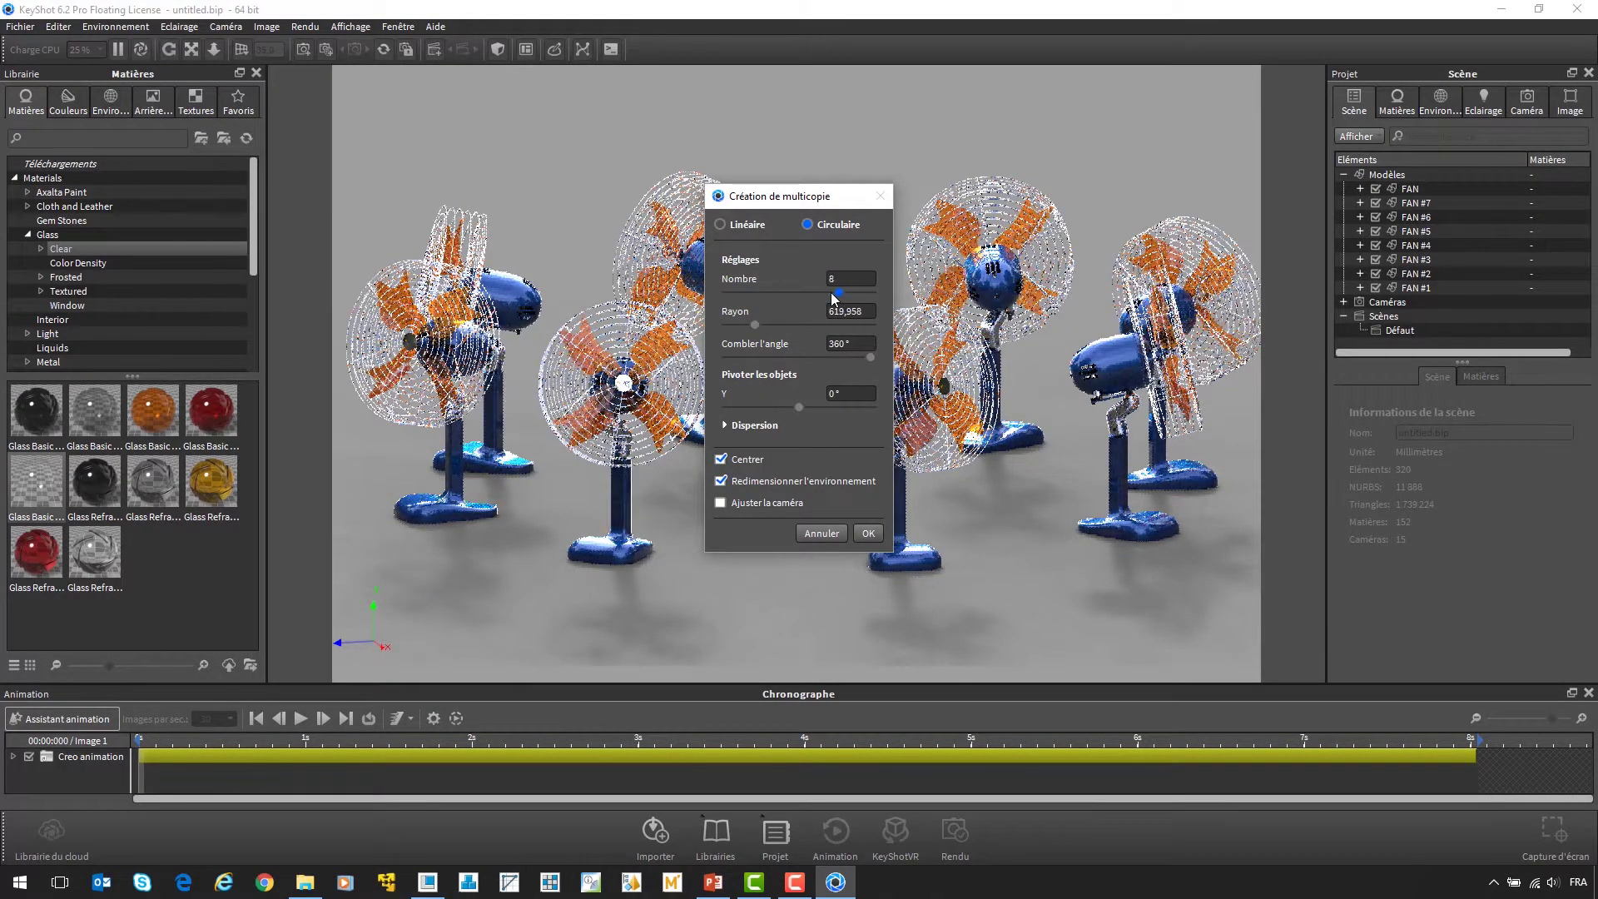
{"action": "left_click_drag", "start_coordinate": [755, 324], "coordinate": [748, 325]}
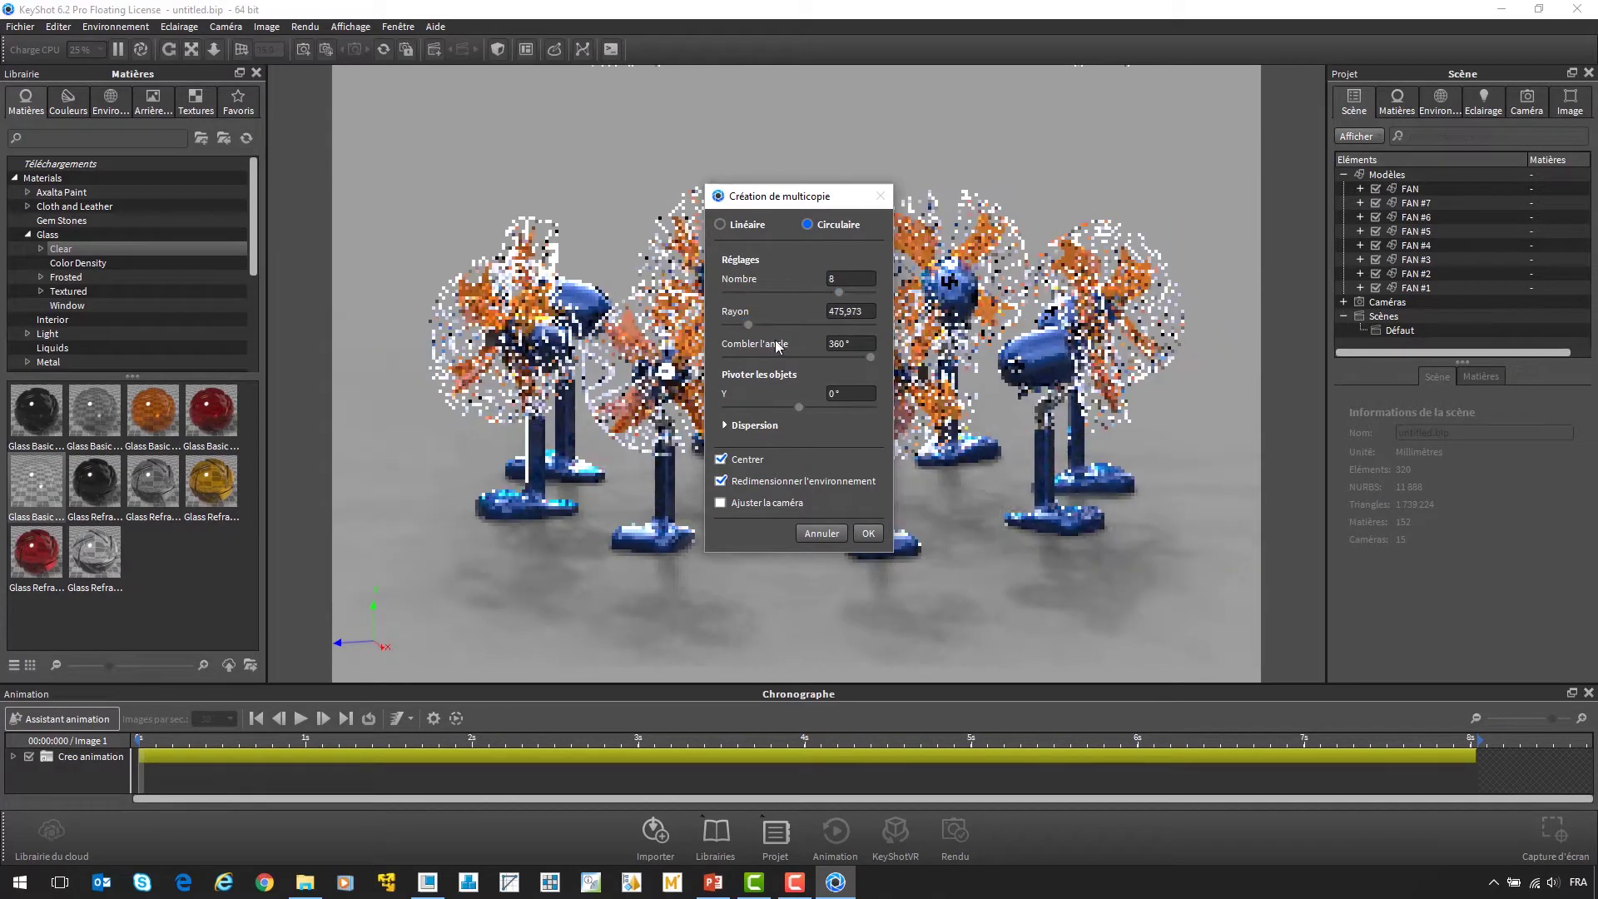
{"action": "left_click", "coordinate": [743, 425]}
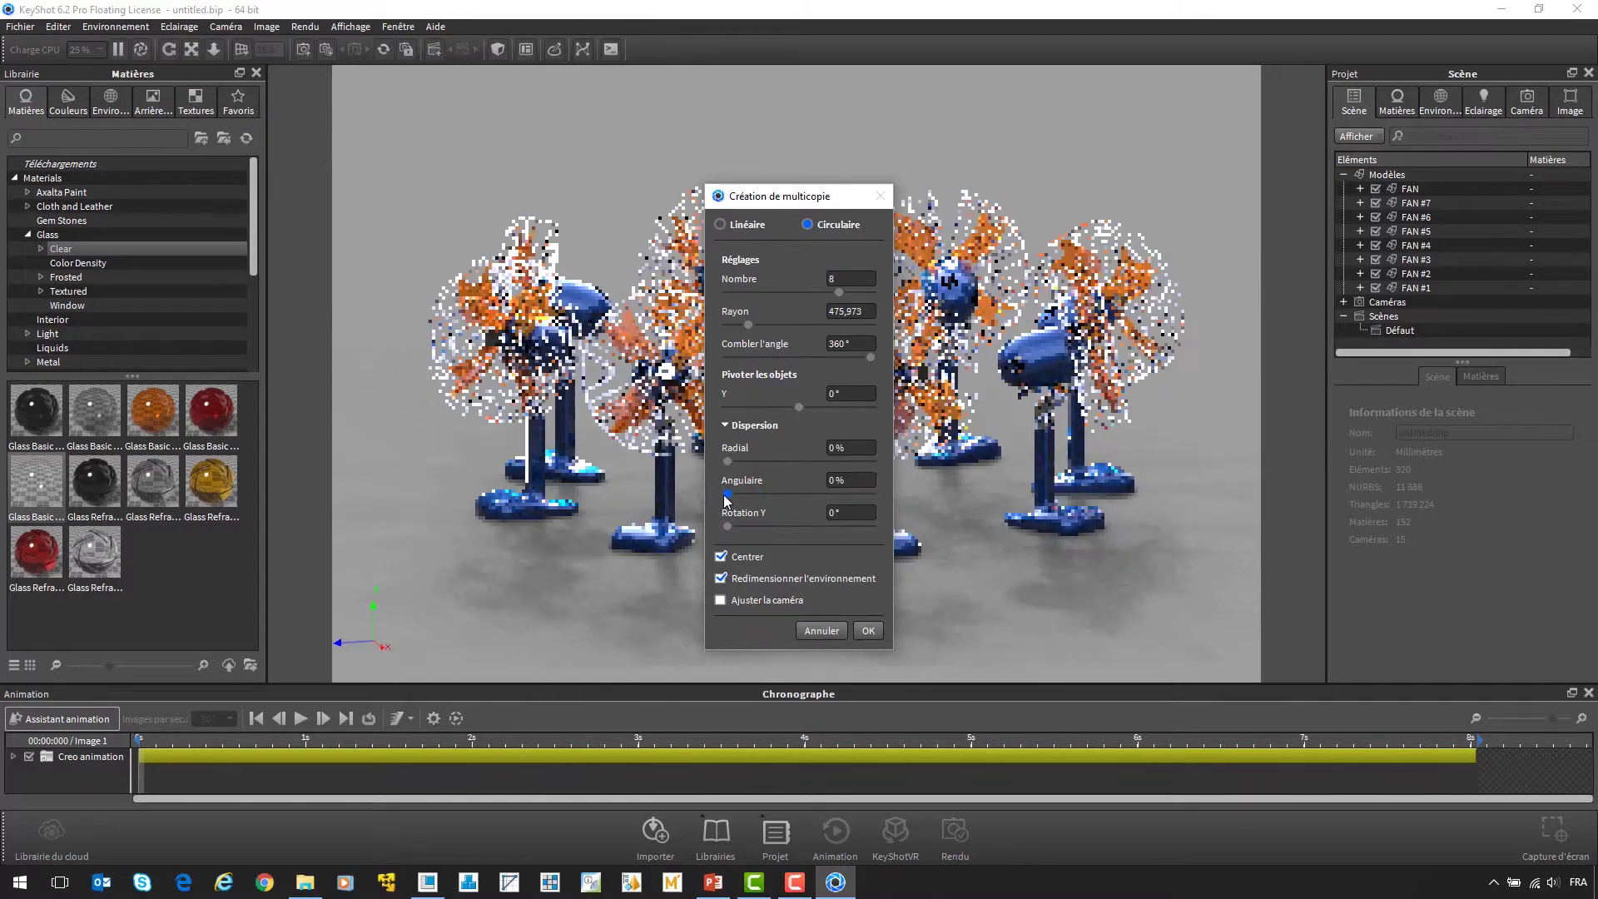
{"action": "left_click", "coordinate": [866, 631]}
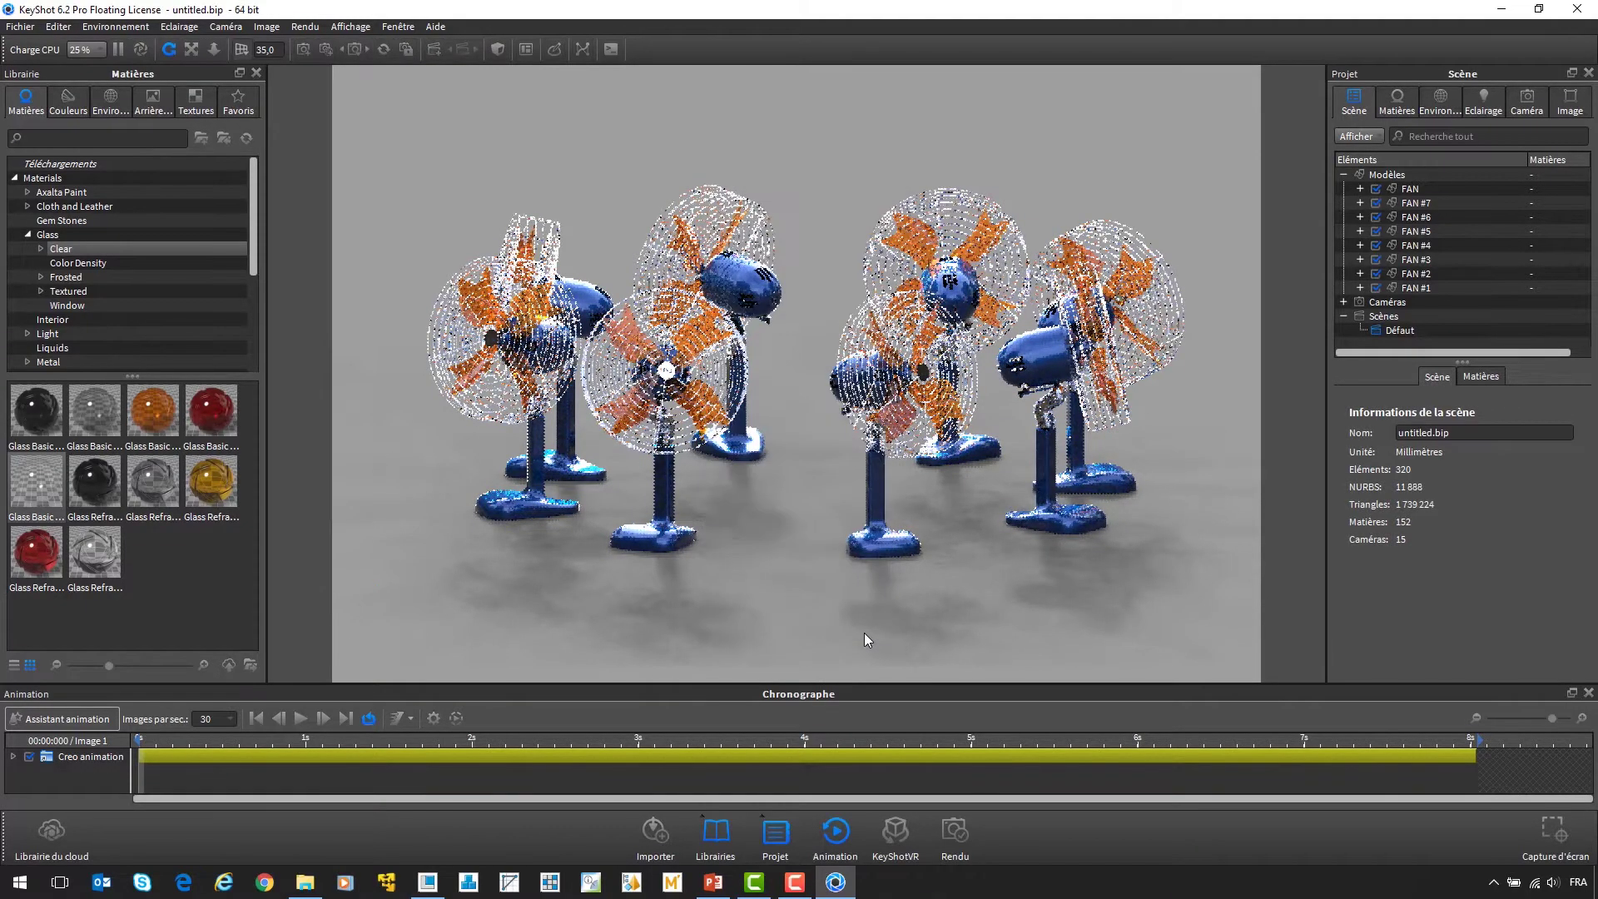
- Apply orange, white and green Axalta paints to the bodies of three patterned fans, seen from a higher viewpoint
{"action": "left_click_drag", "start_coordinate": [864, 632], "coordinate": [840, 578]}
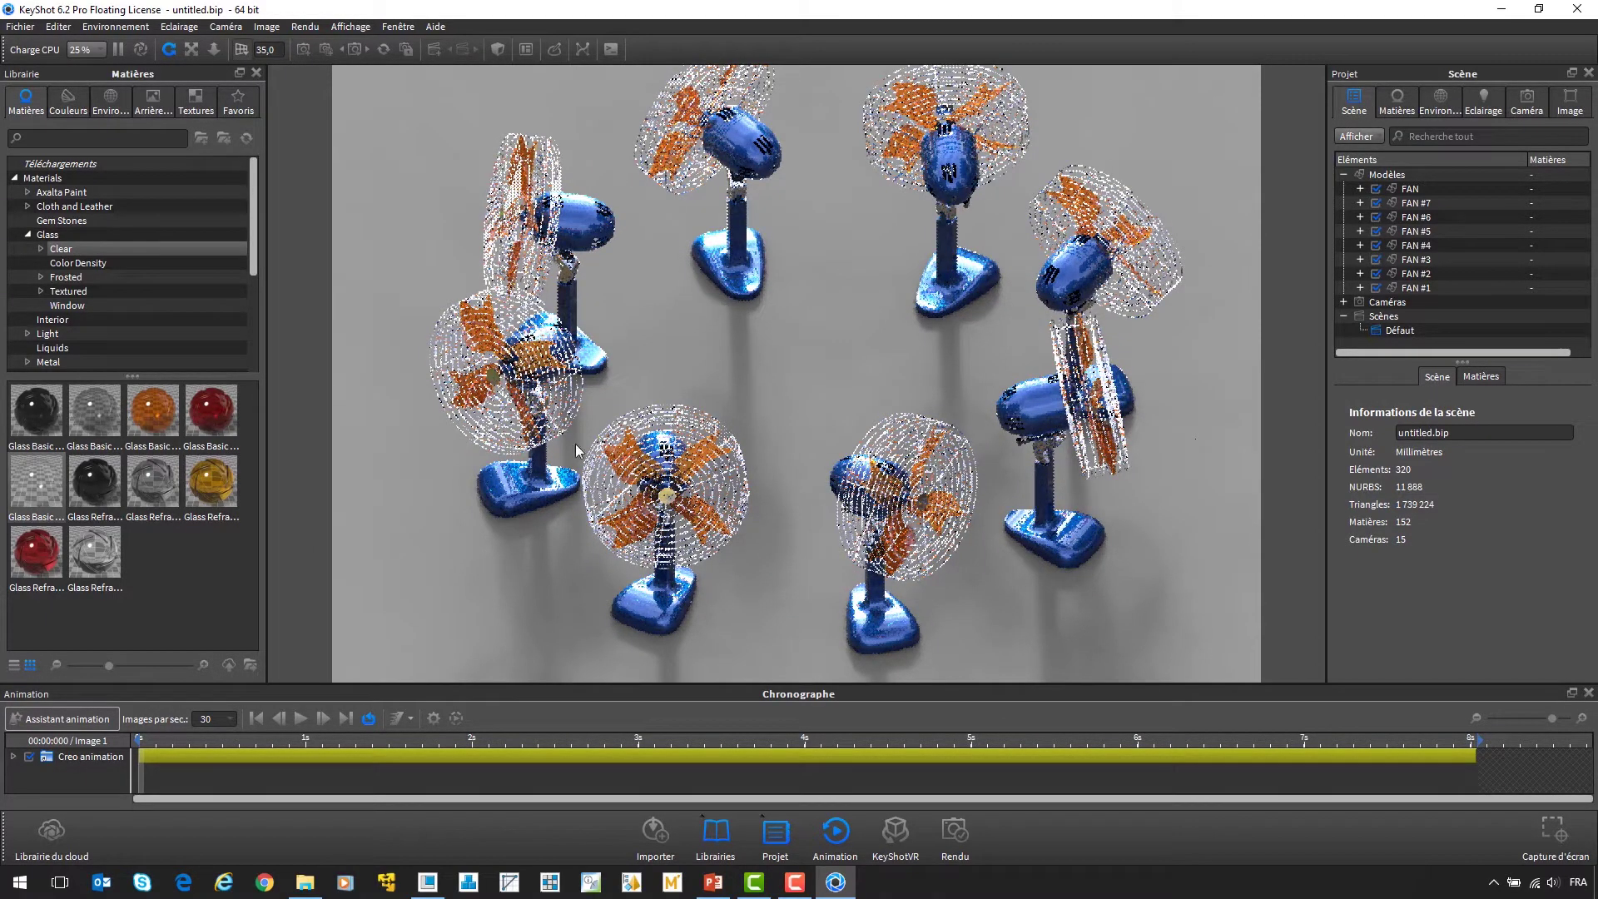
{"action": "left_click", "coordinate": [61, 192]}
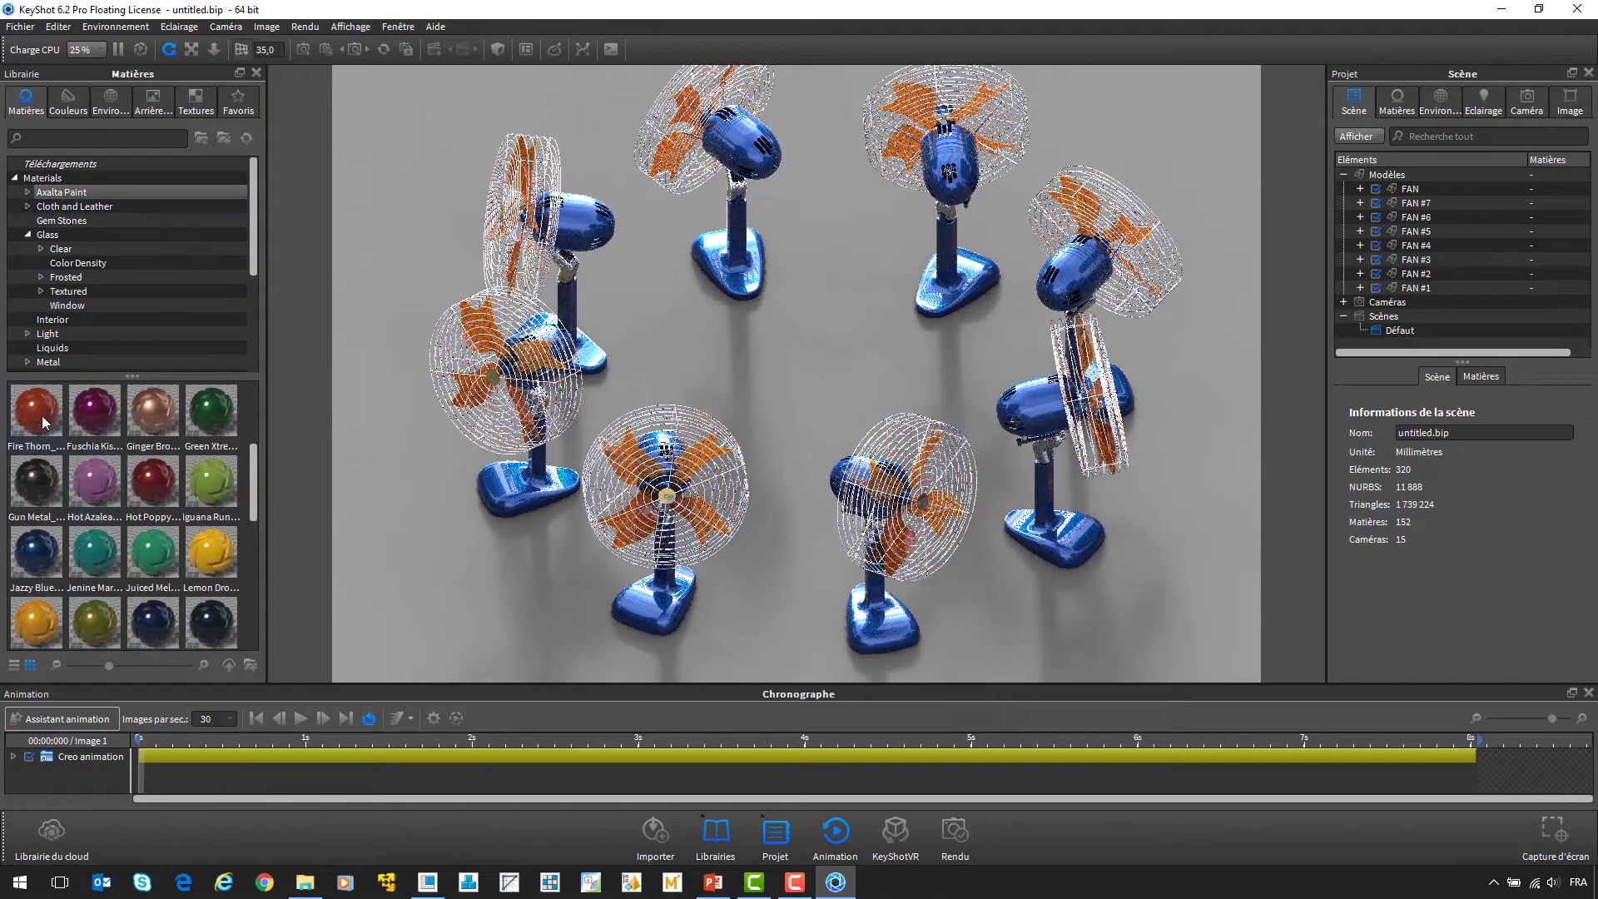
{"action": "left_click_drag", "start_coordinate": [36, 481], "coordinate": [529, 495]}
{"action": "left_click_drag", "start_coordinate": [153, 552], "coordinate": [722, 276]}
{"action": "left_click_drag", "start_coordinate": [212, 620], "coordinate": [575, 229]}
- Apply carbon fiber to the body of the front-right fan and window glass to the body of the fan beside it
{"action": "type", "text": "carbo"}
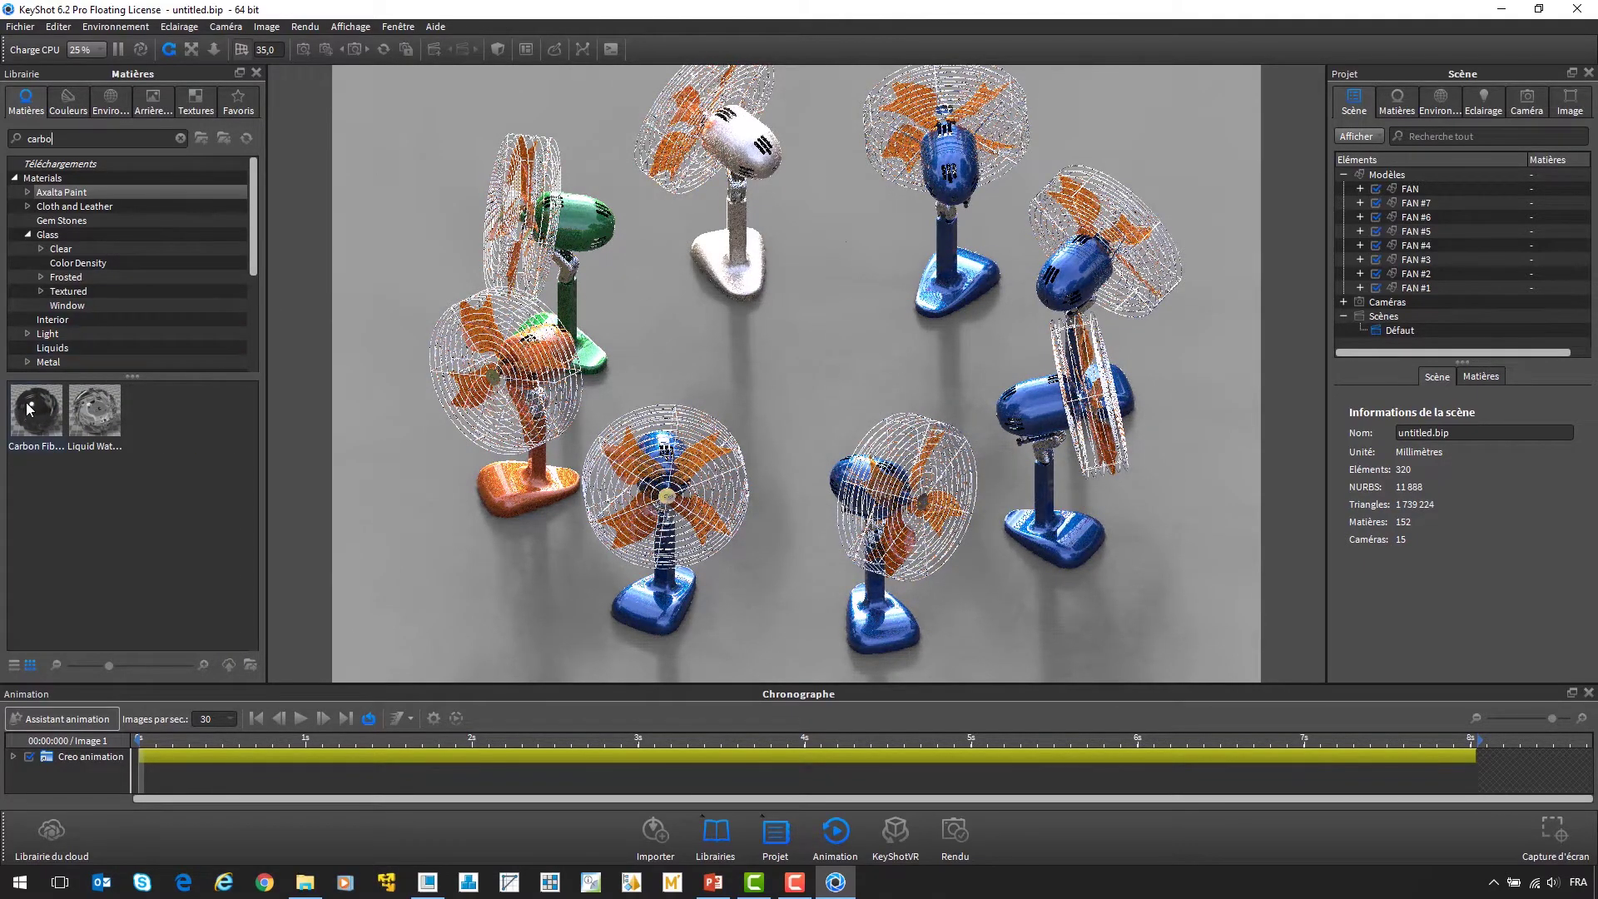
{"action": "left_click_drag", "start_coordinate": [30, 408], "coordinate": [1068, 456]}
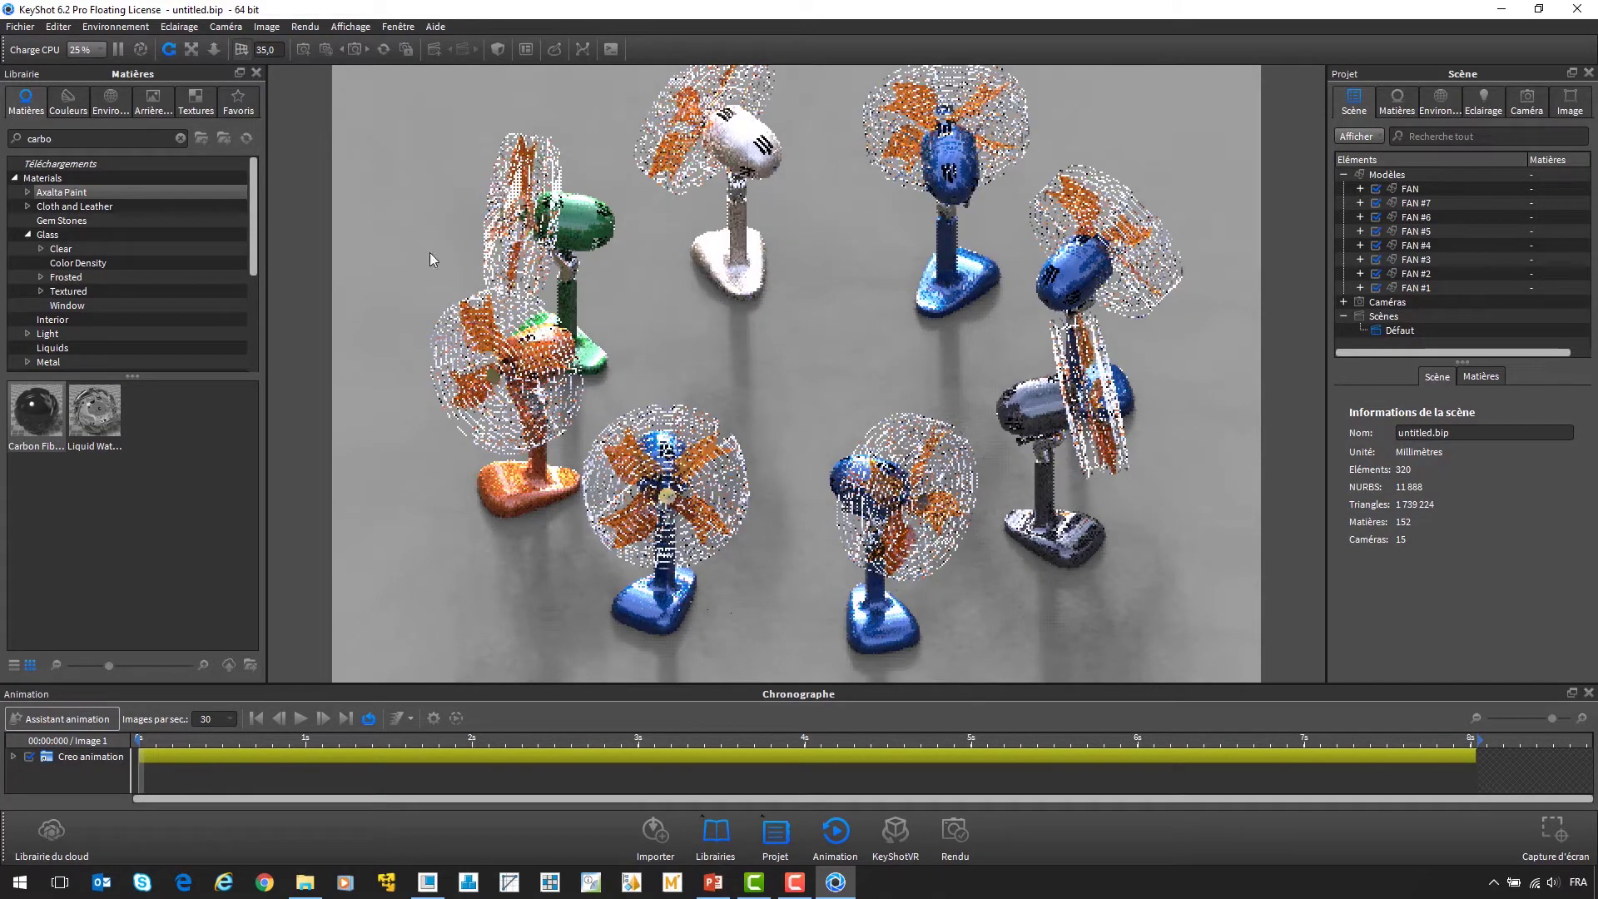
{"action": "left_click", "coordinate": [67, 305]}
{"action": "left_click_drag", "start_coordinate": [73, 392], "coordinate": [877, 626]}
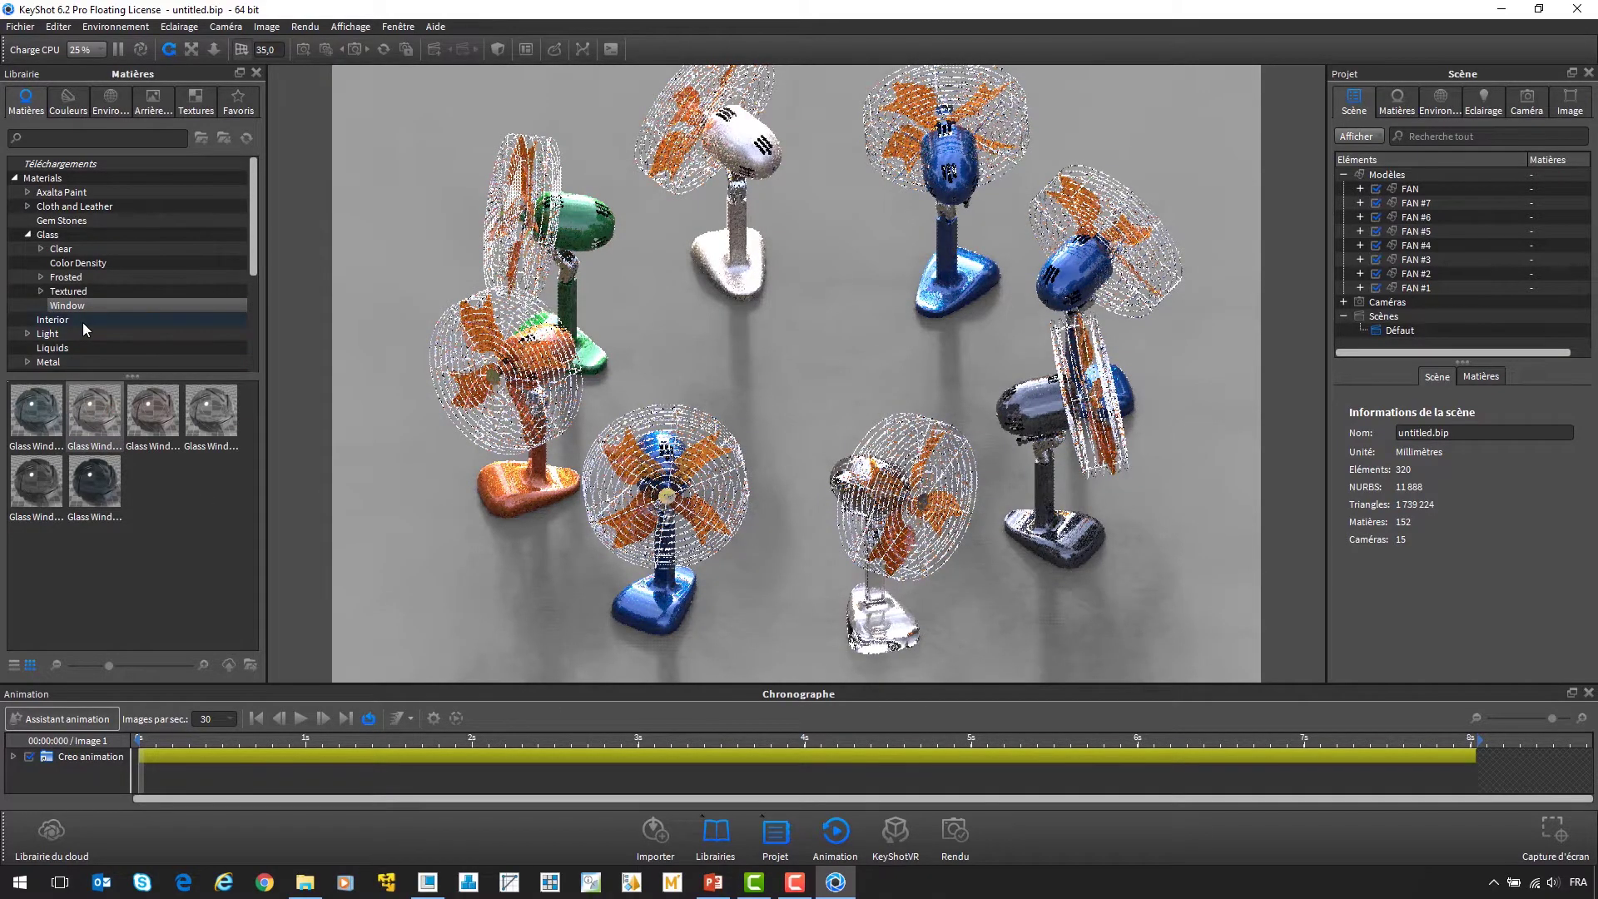
- Apply the Zinc Yellow metal to the body of the blue fan at the back of the circle
{"action": "scroll", "coordinate": [82, 322], "scroll_direction": "down", "scroll_amount": 5}
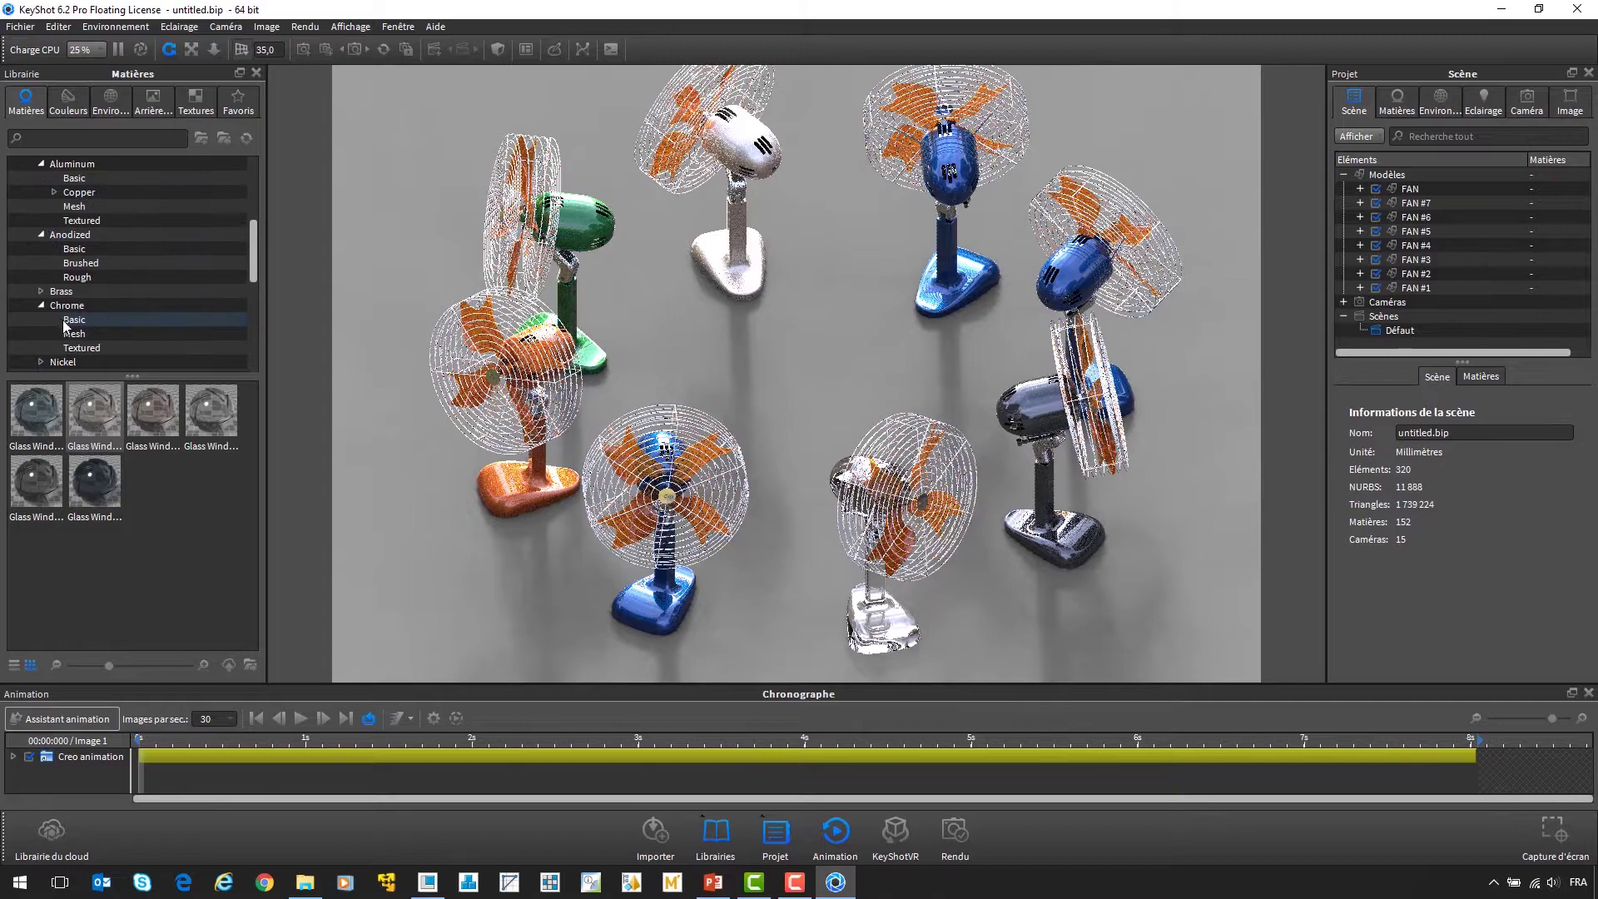
{"action": "scroll", "coordinate": [75, 308], "scroll_direction": "down", "scroll_amount": 2}
{"action": "left_click", "coordinate": [74, 279]}
{"action": "scroll", "coordinate": [72, 283], "scroll_direction": "down", "scroll_amount": 2}
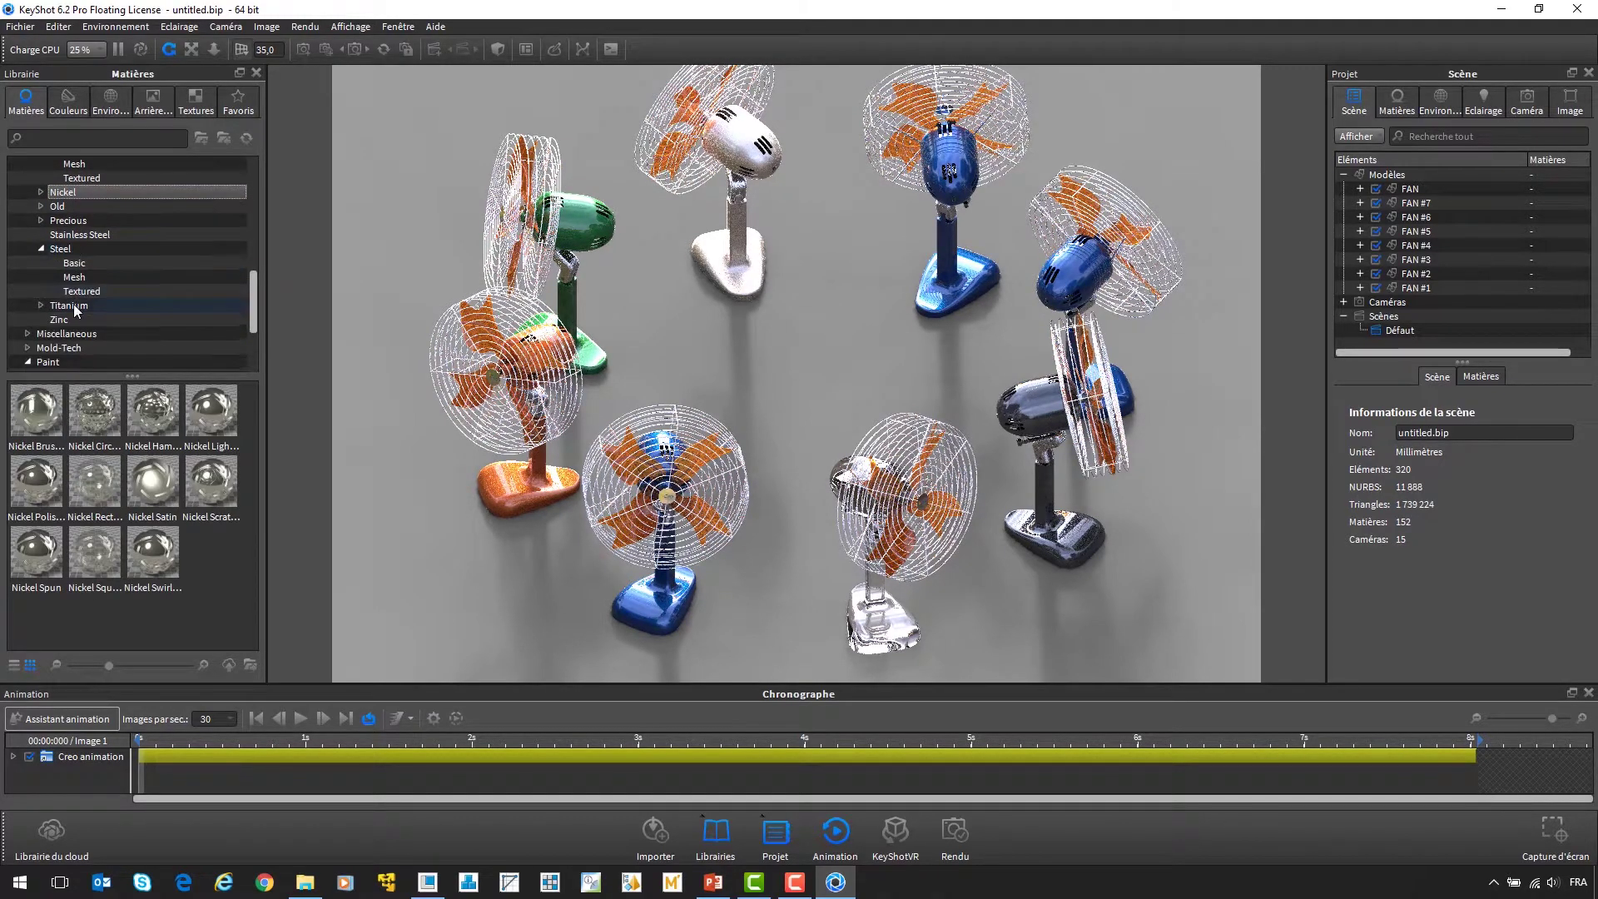
{"action": "left_click", "coordinate": [67, 319]}
{"action": "left_click_drag", "start_coordinate": [94, 410], "coordinate": [966, 280]}
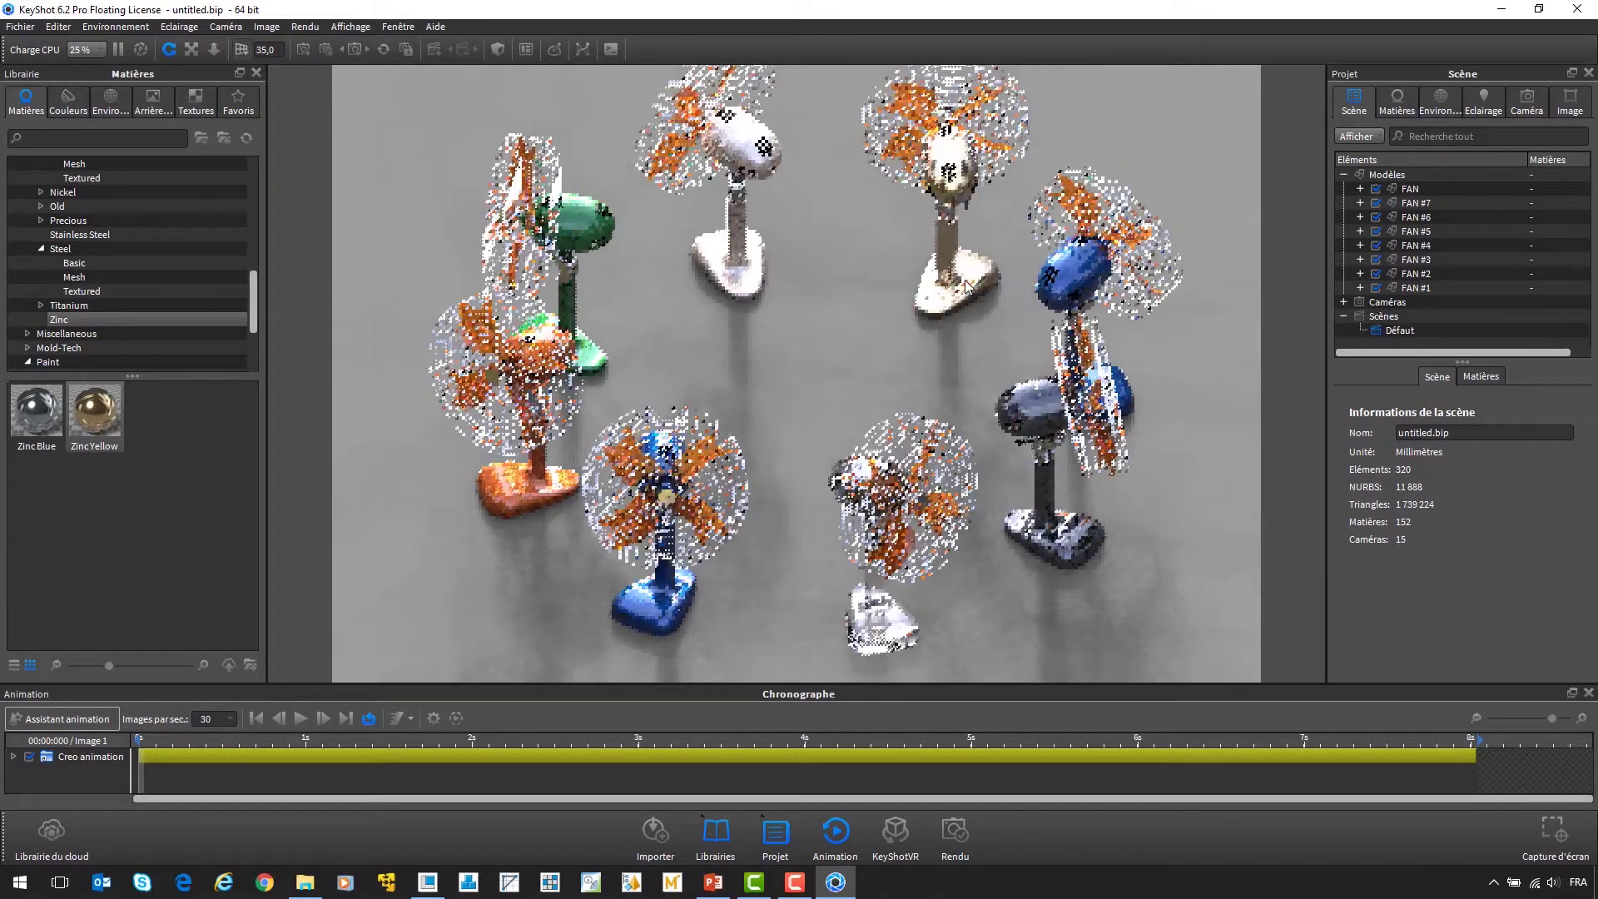
- Apply Light Oak to the body of the front-left blue fan and a dark gray wood to its blades
{"action": "scroll", "coordinate": [78, 321], "scroll_direction": "down", "scroll_amount": 3}
{"action": "left_click", "coordinate": [51, 360]}
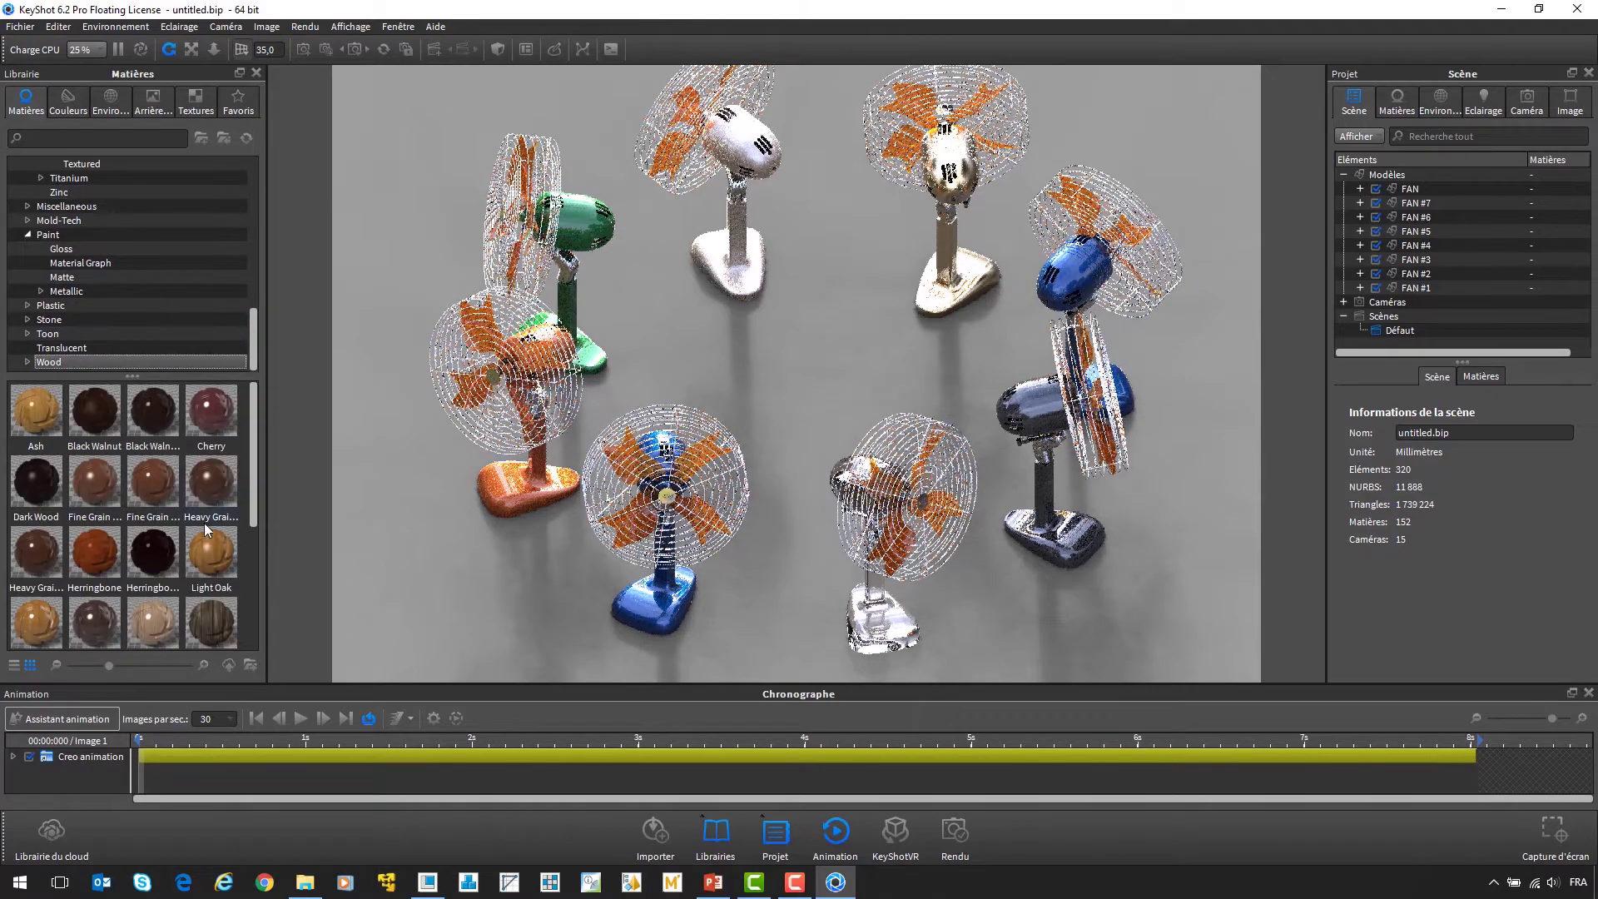
{"action": "left_click_drag", "start_coordinate": [208, 537], "coordinate": [643, 596]}
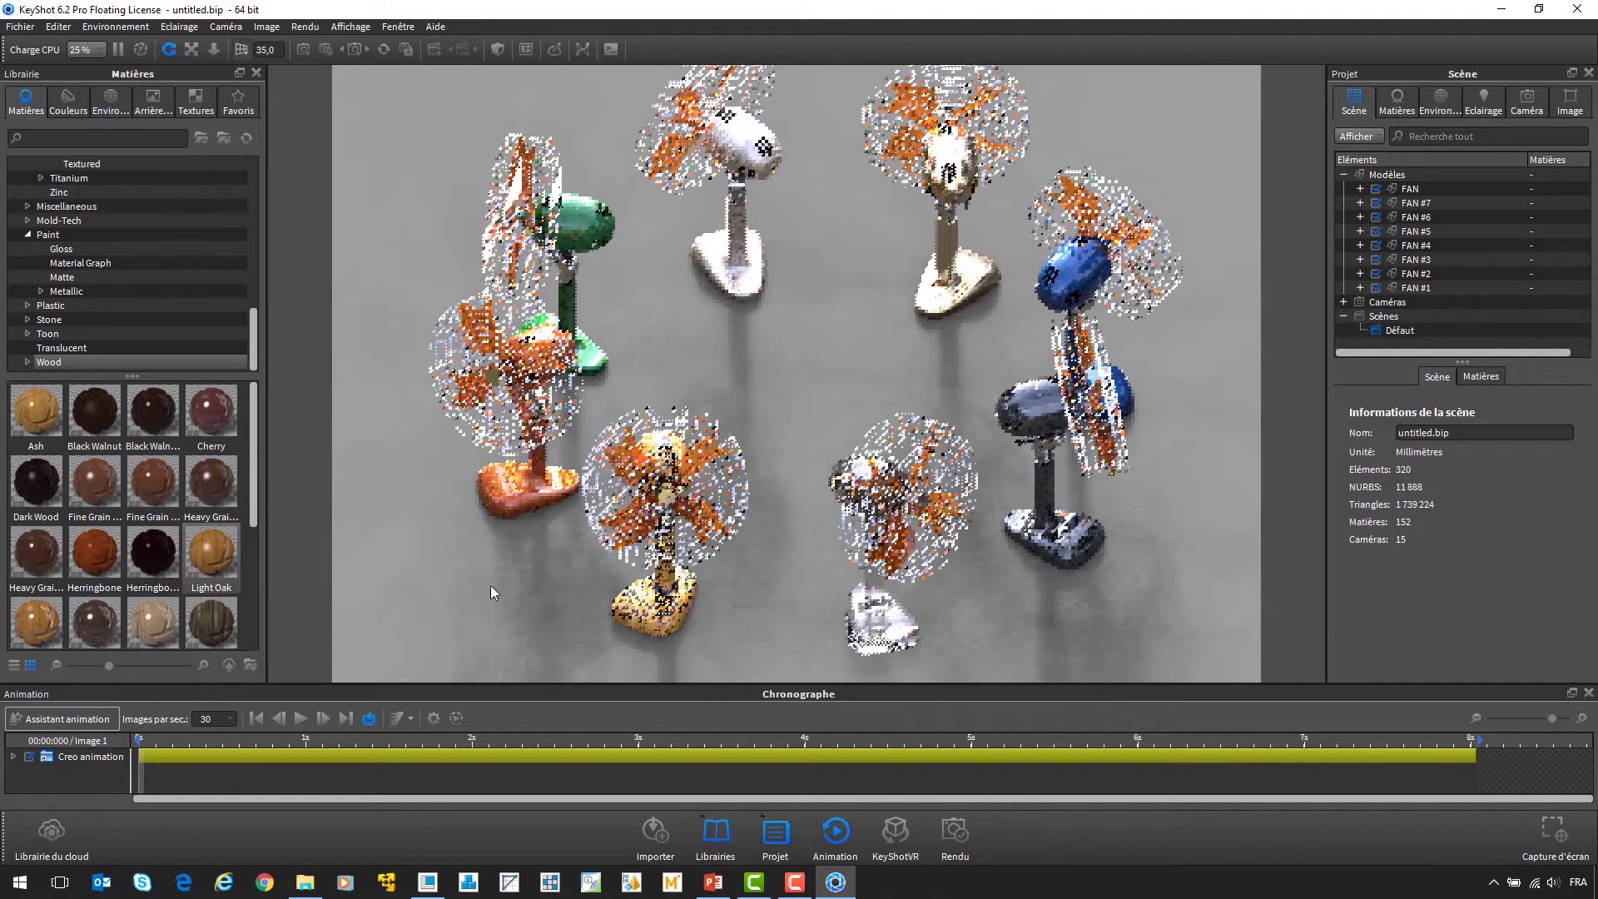
{"action": "left_click_drag", "start_coordinate": [211, 620], "coordinate": [637, 546]}
- Apply a blue Clear Shiny plastic to the blades of the orange-painted fan and lower the viewpoint
{"action": "scroll", "coordinate": [105, 282], "scroll_direction": "up", "scroll_amount": 5}
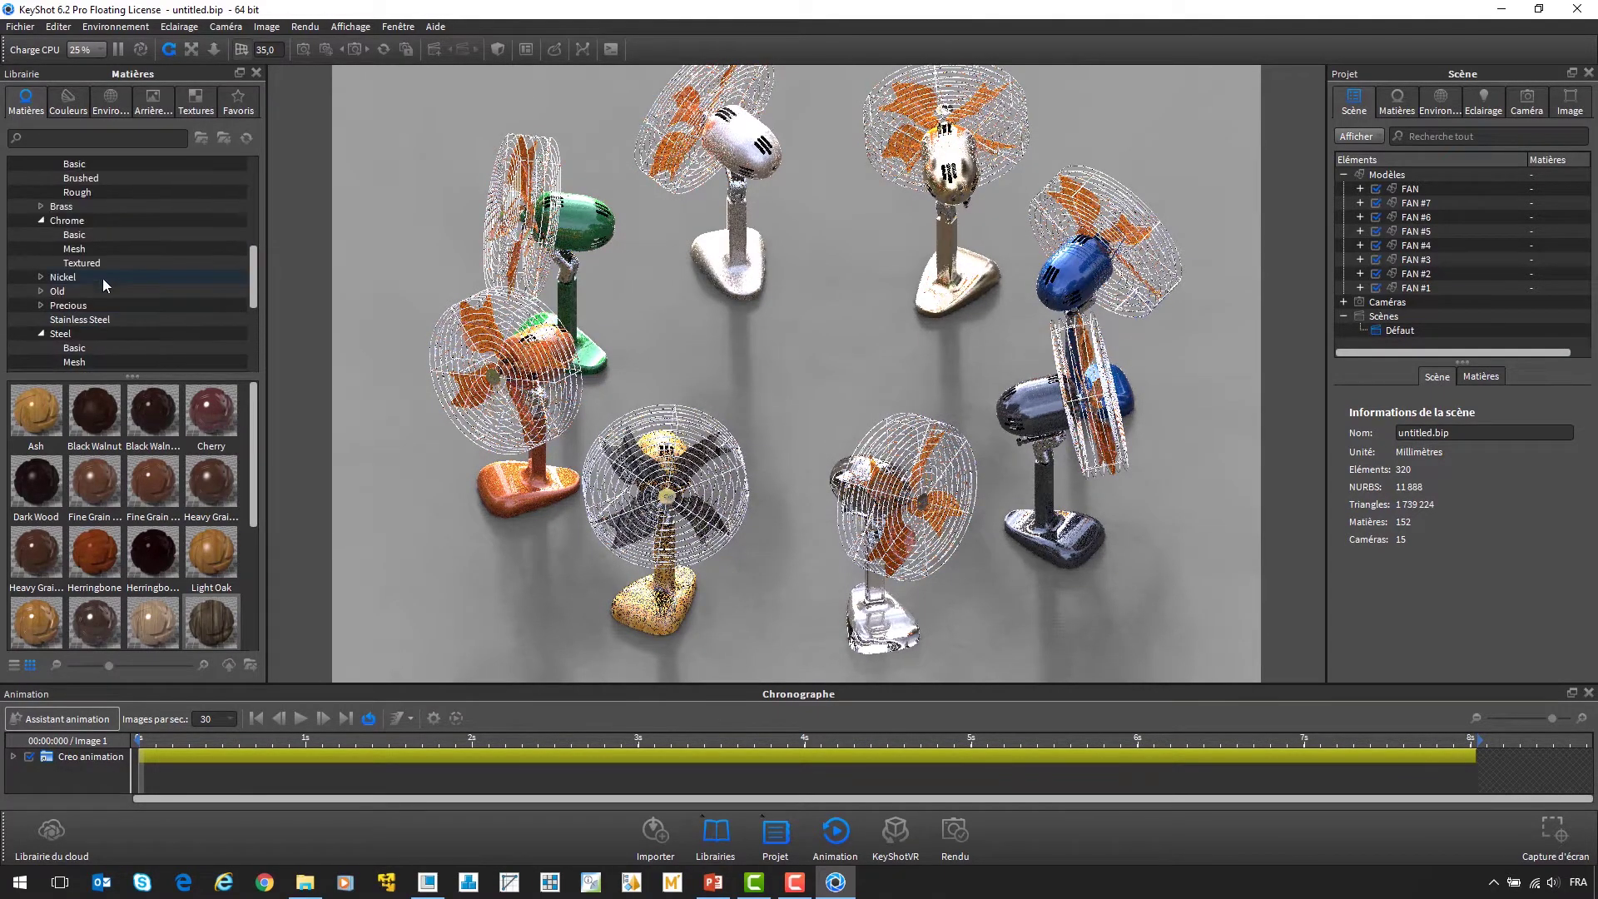
{"action": "scroll", "coordinate": [83, 282], "scroll_direction": "up", "scroll_amount": 3}
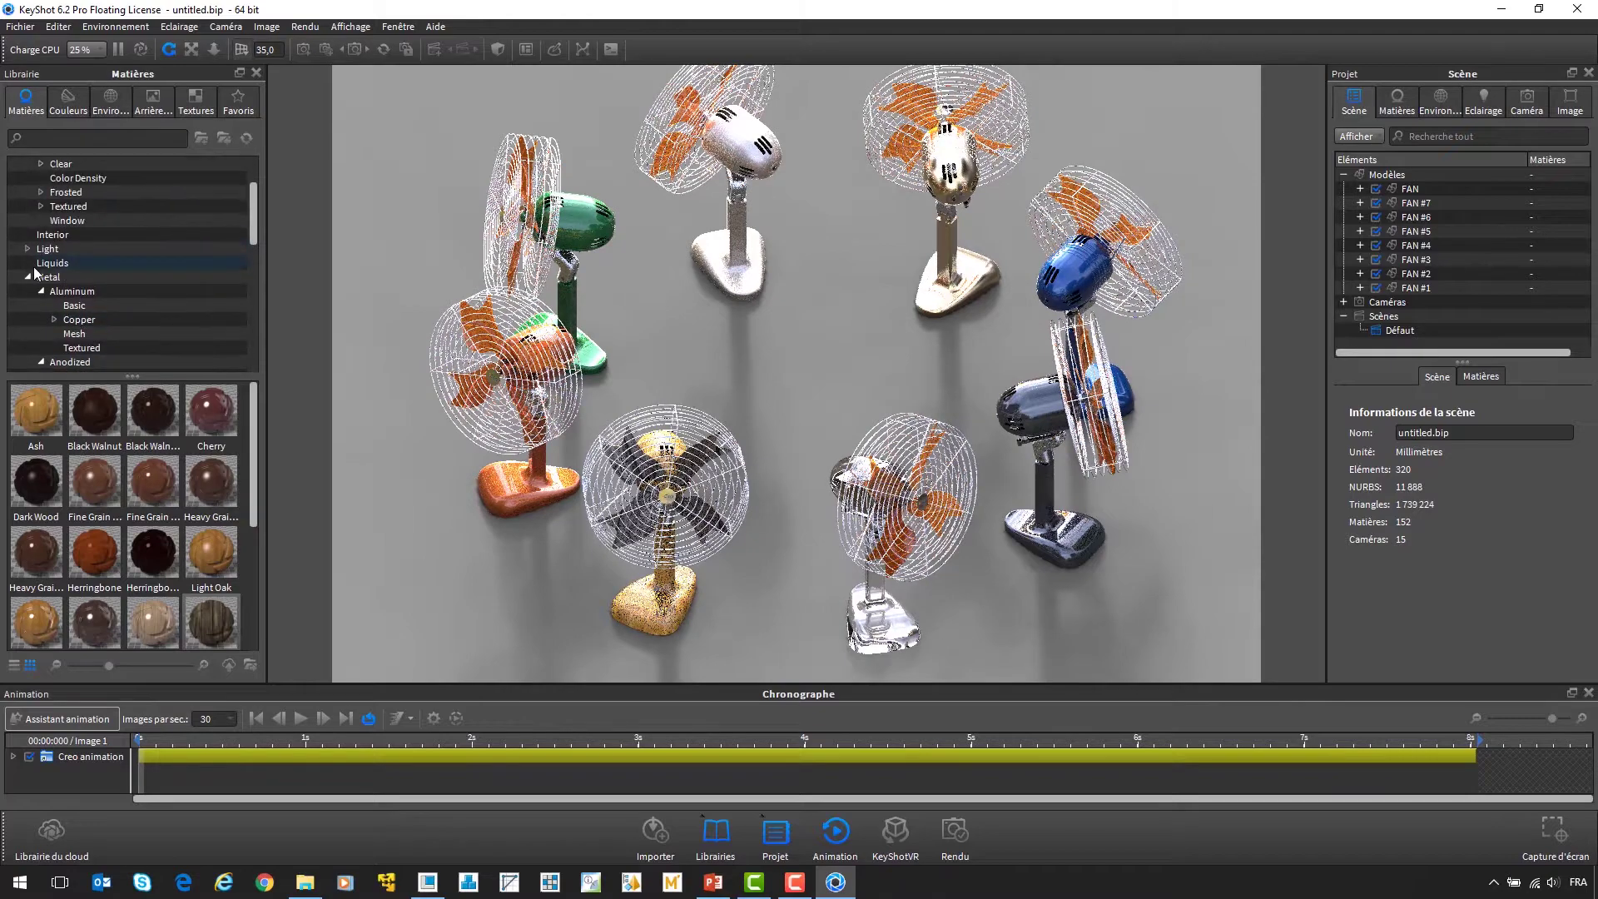
{"action": "left_click", "coordinate": [27, 276]}
{"action": "left_click", "coordinate": [28, 321]}
{"action": "left_click", "coordinate": [28, 333]}
{"action": "left_click", "coordinate": [41, 347]}
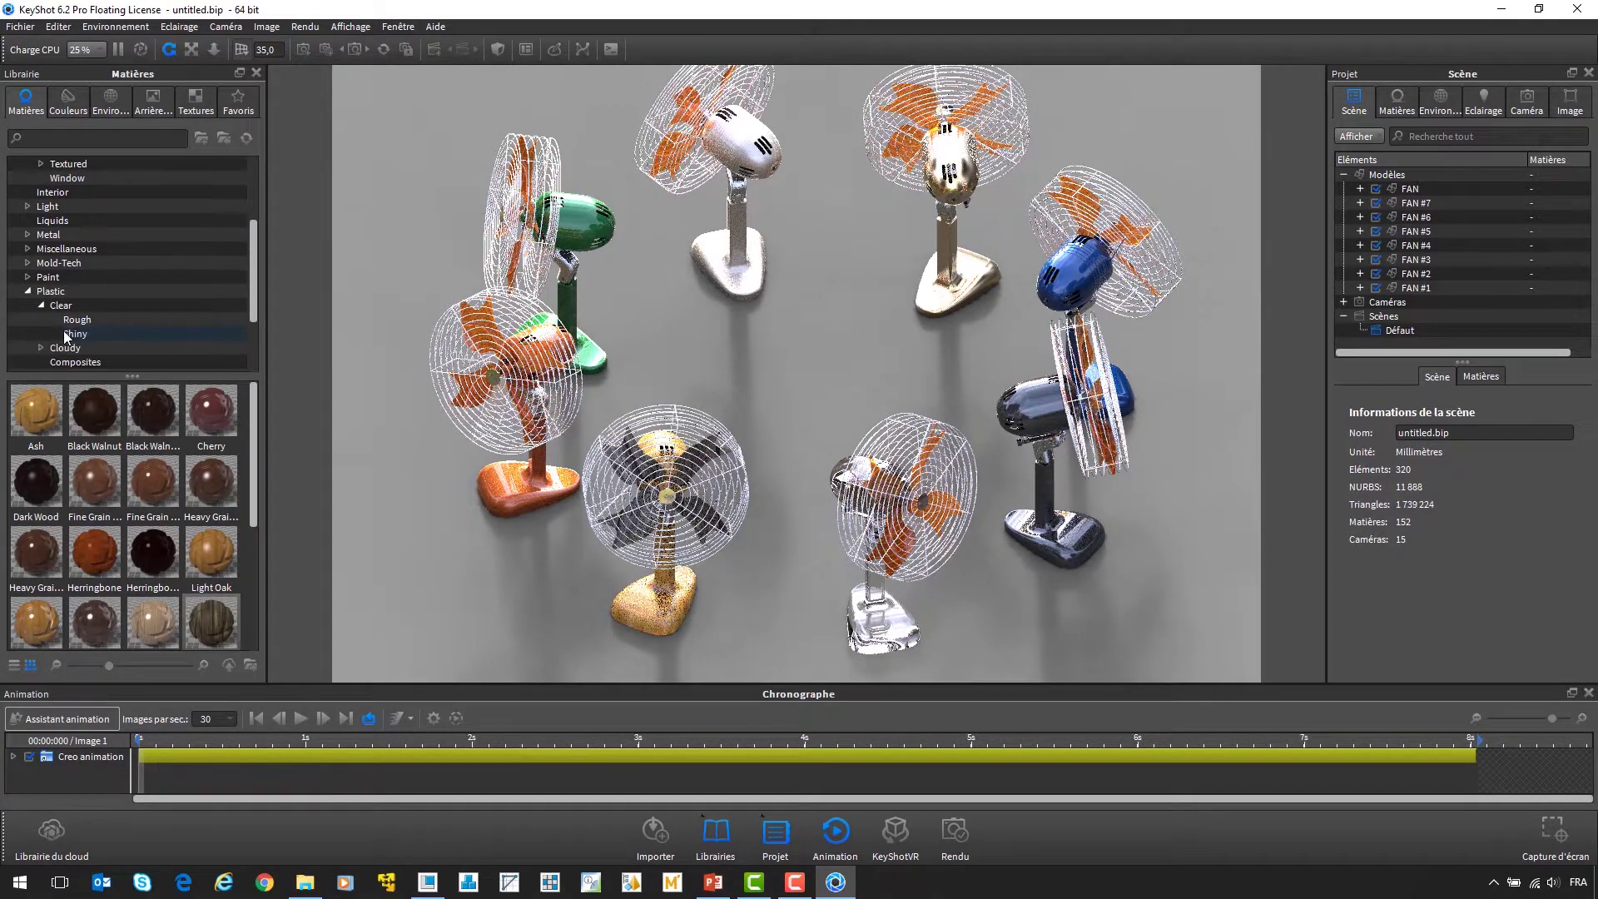
{"action": "left_click", "coordinate": [66, 333]}
{"action": "left_click_drag", "start_coordinate": [133, 493], "coordinate": [487, 328]}
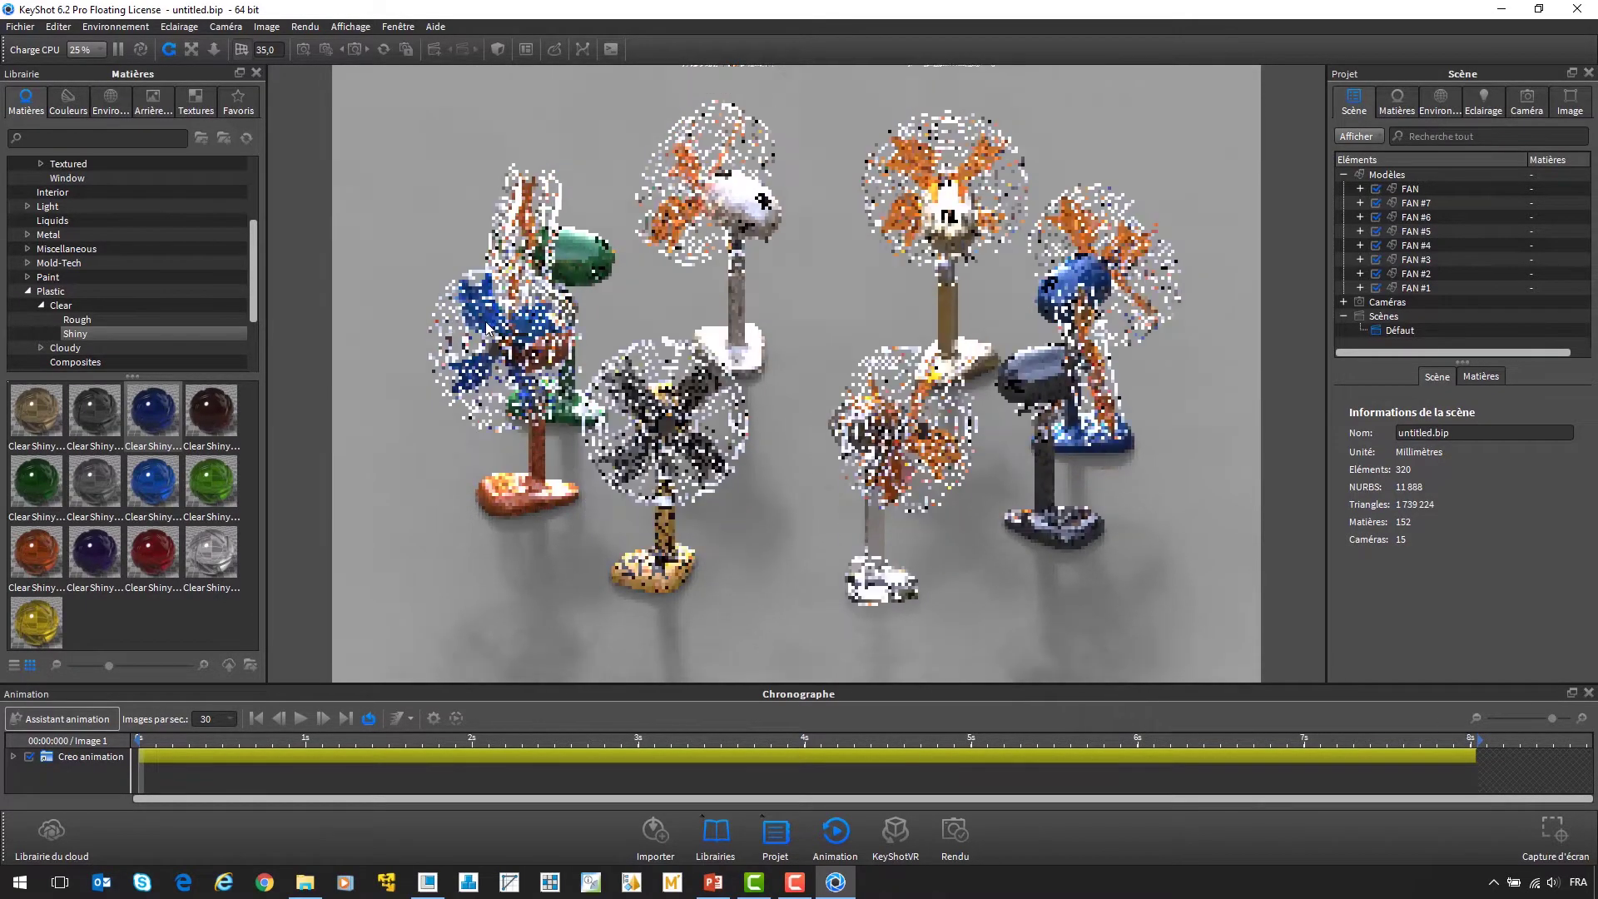
- Add a new camera from the current view and select it among the cameras in the scene tree
{"action": "left_click", "coordinate": [1525, 104]}
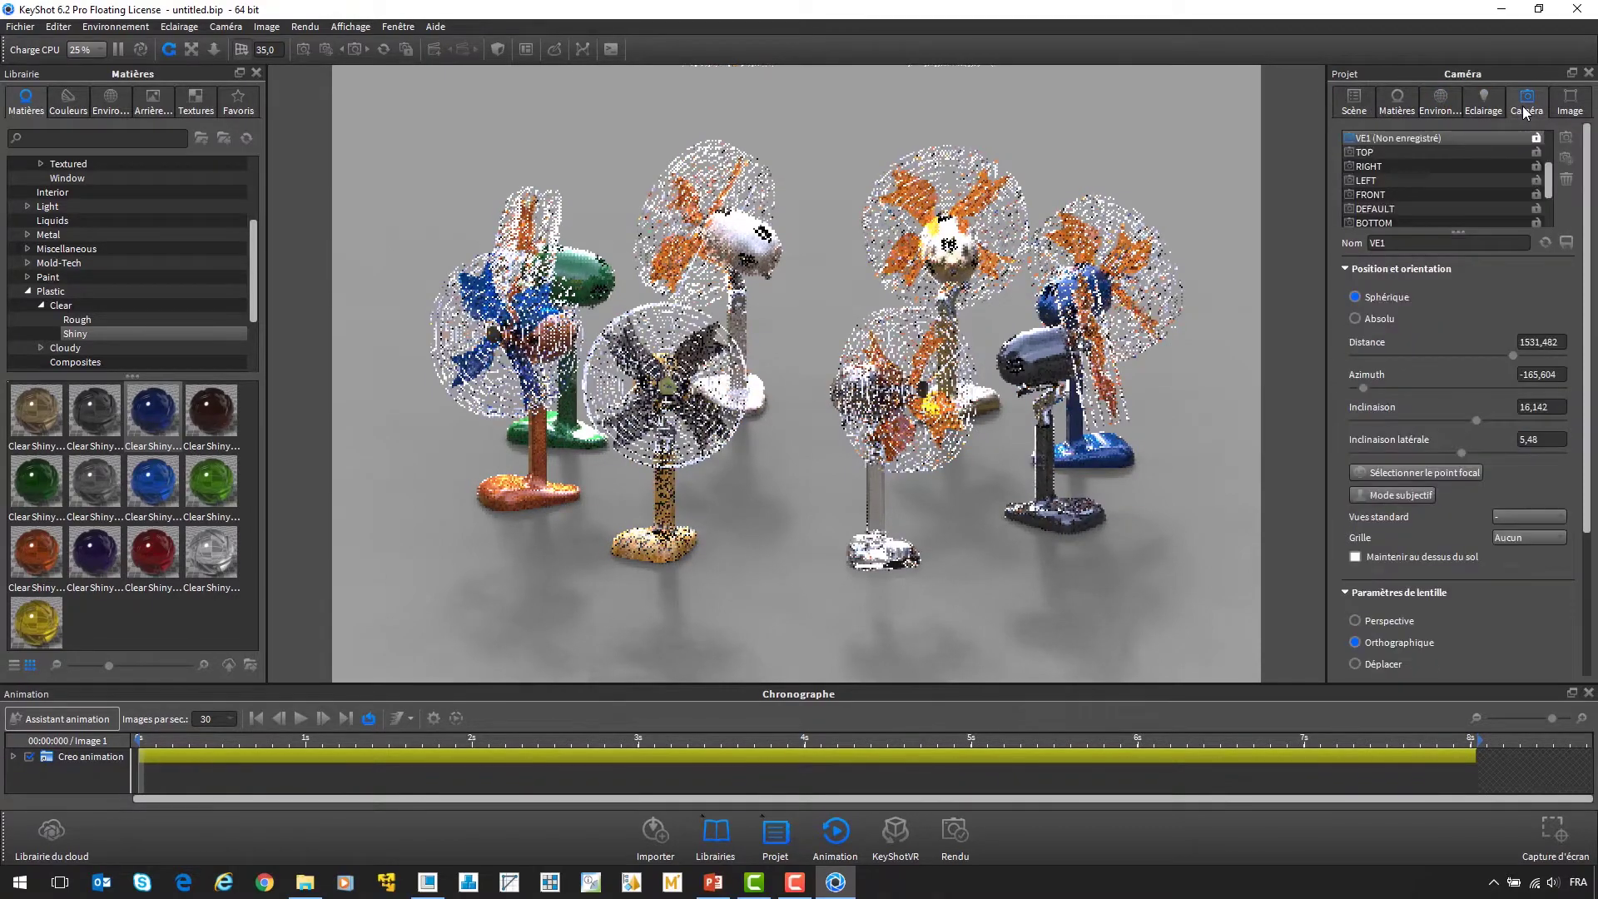
{"action": "left_click", "coordinate": [1567, 138]}
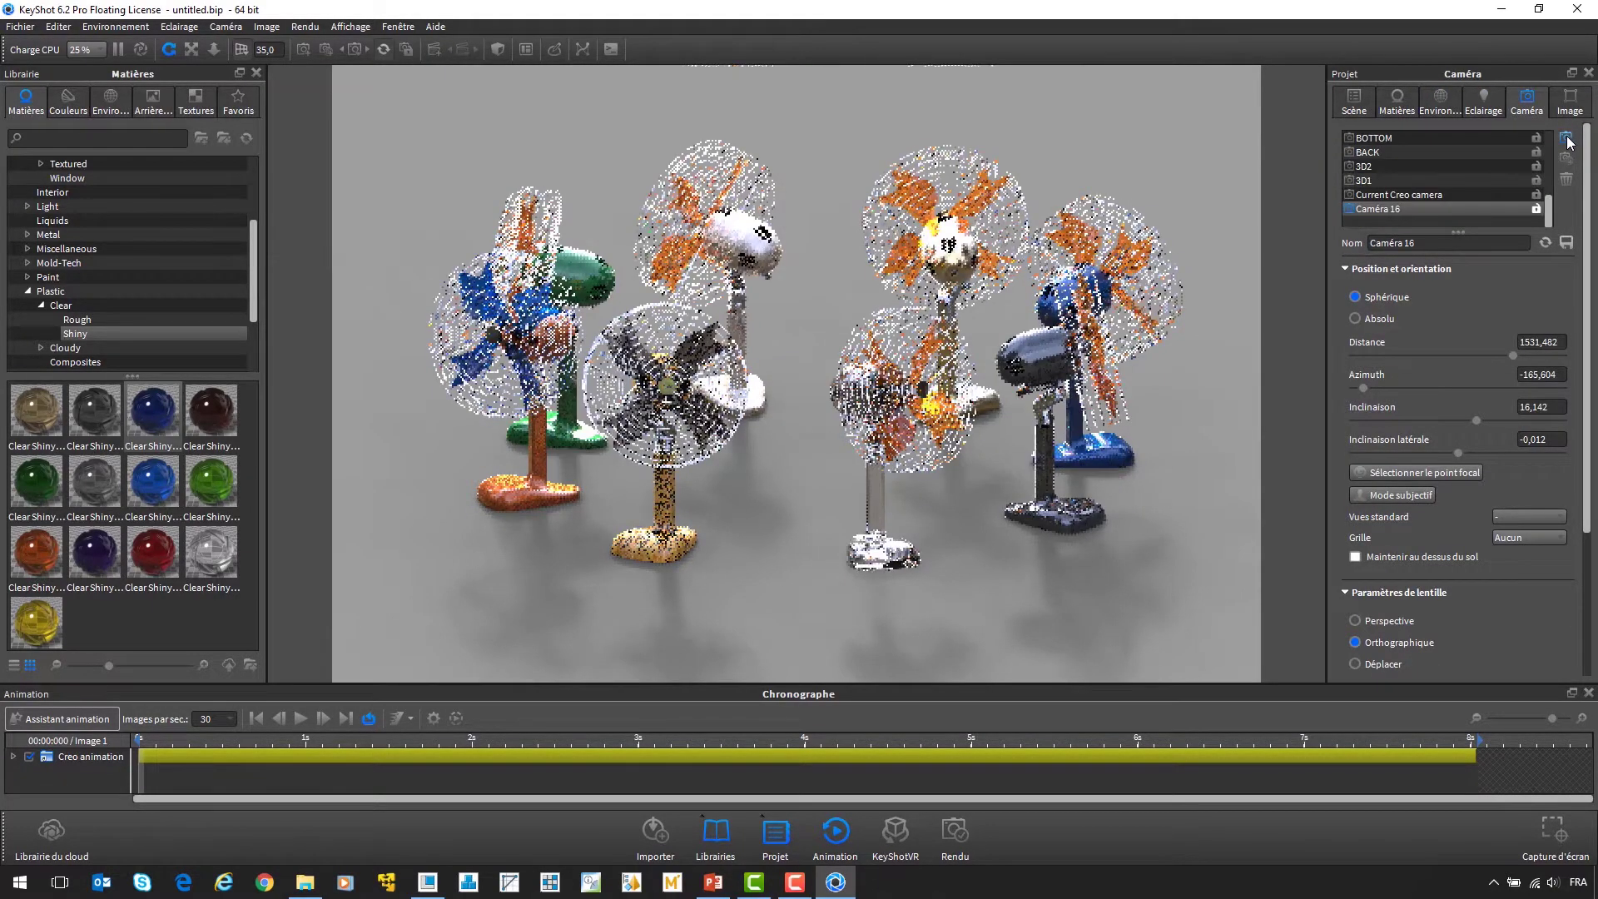
{"action": "left_click", "coordinate": [1358, 106]}
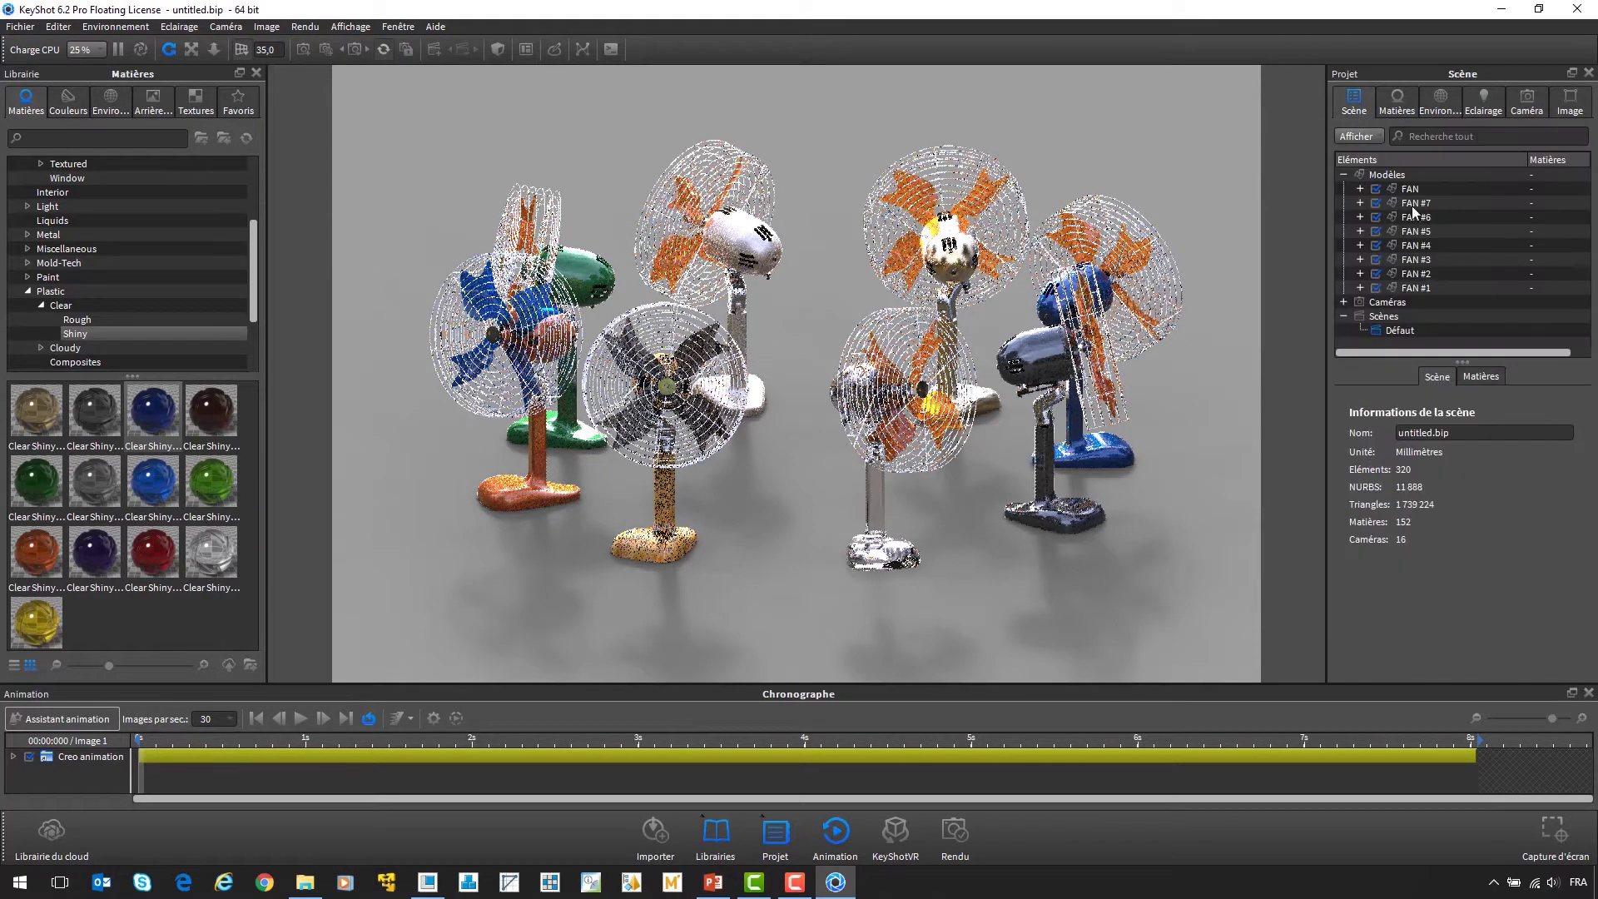
{"action": "left_click", "coordinate": [1342, 175]}
{"action": "left_click", "coordinate": [1342, 188]}
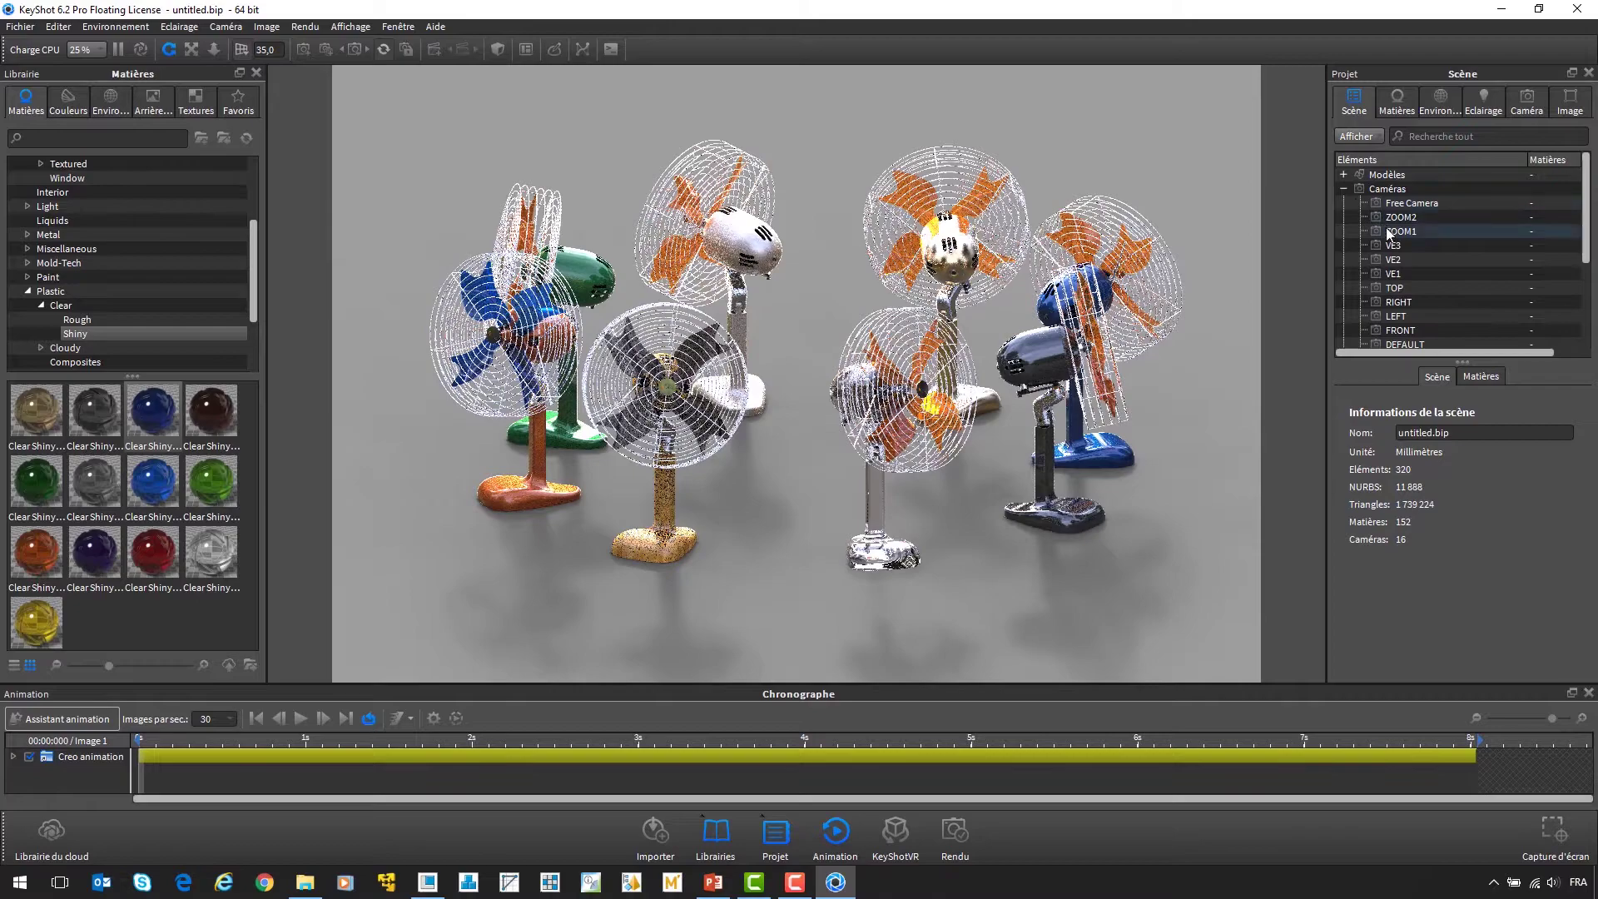
{"action": "scroll", "coordinate": [1393, 235], "scroll_direction": "down", "scroll_amount": 3}
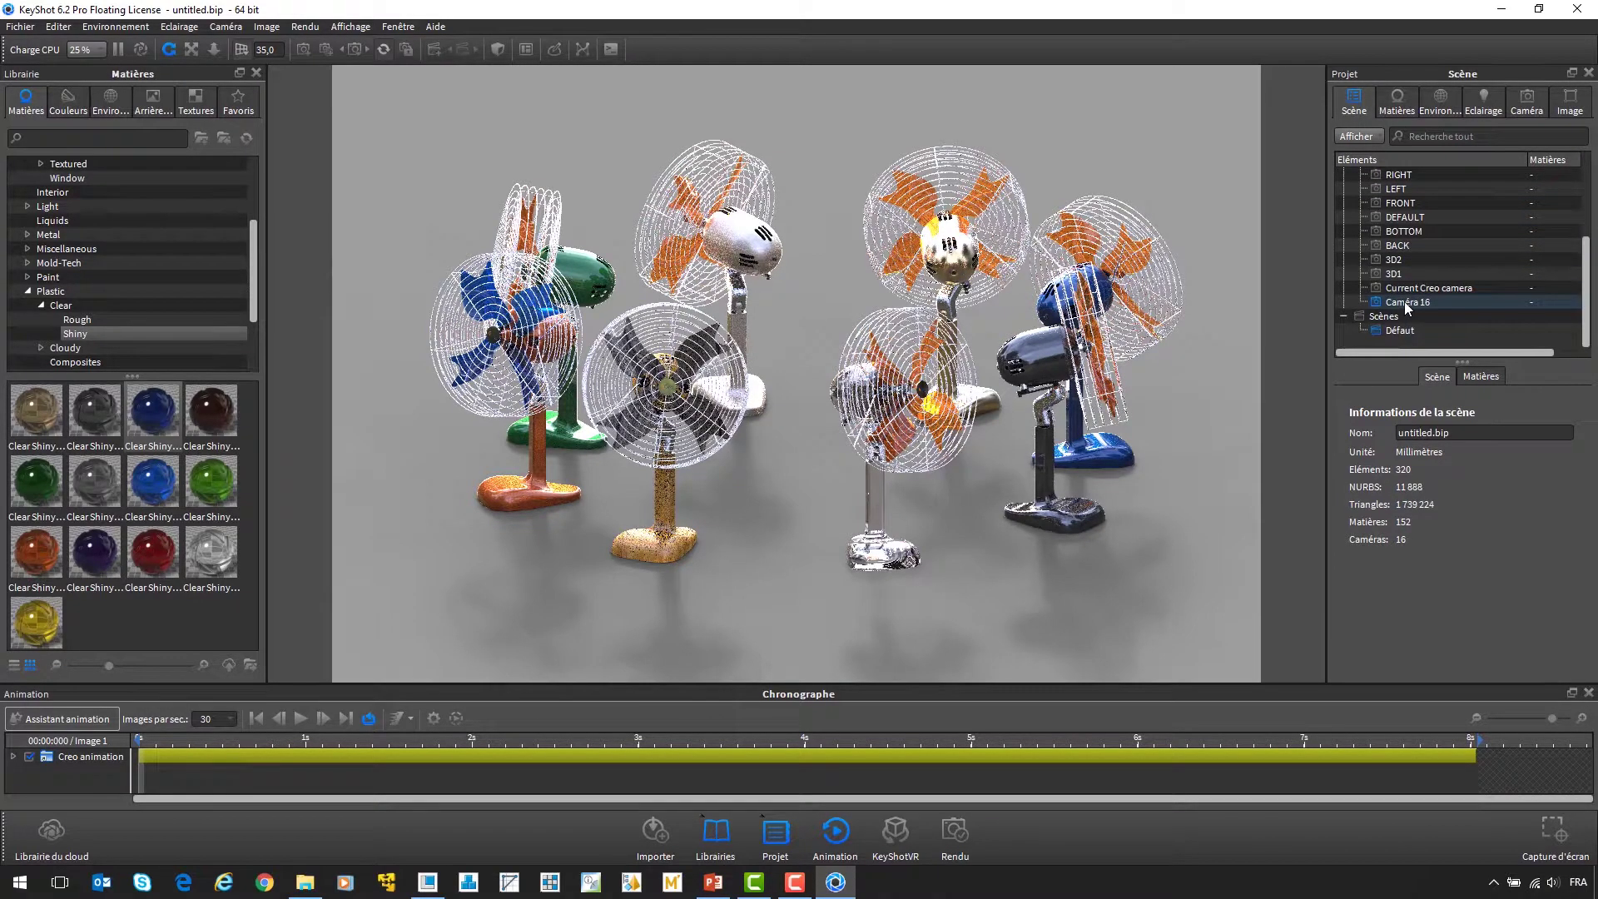
{"action": "right_click", "coordinate": [1405, 301]}
{"action": "left_click", "coordinate": [1425, 312]}
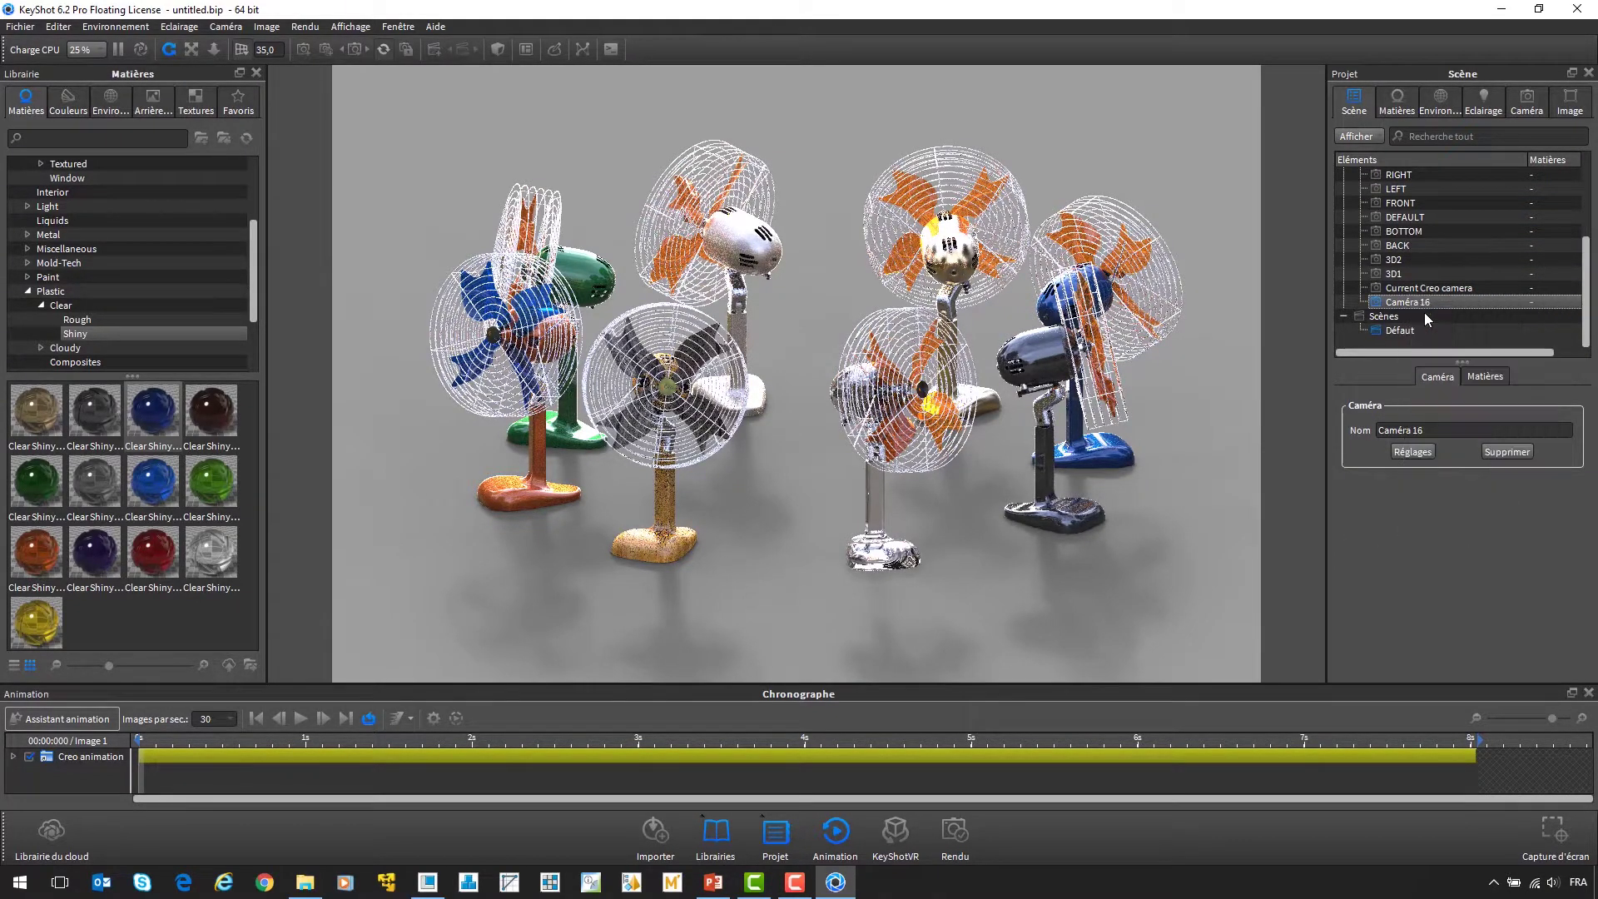
- Replace the Creo animation with an orbit animation of the new camera, and play it
{"action": "left_click", "coordinate": [103, 756]}
{"action": "right_click", "coordinate": [102, 757]}
{"action": "left_click", "coordinate": [176, 746]}
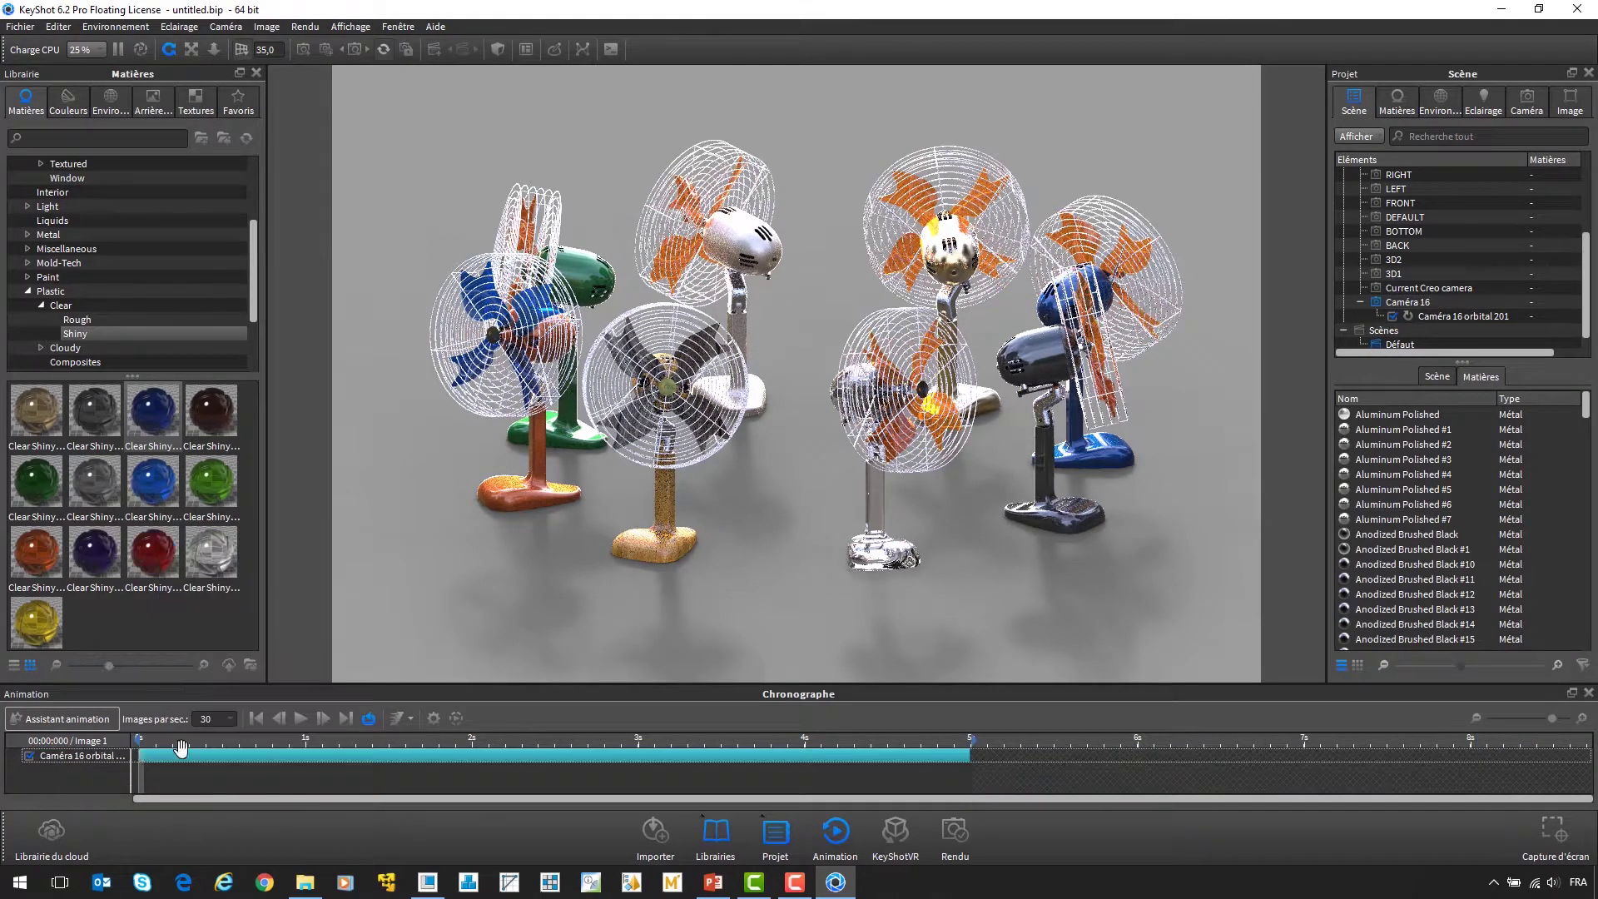
{"action": "left_click", "coordinate": [300, 718]}
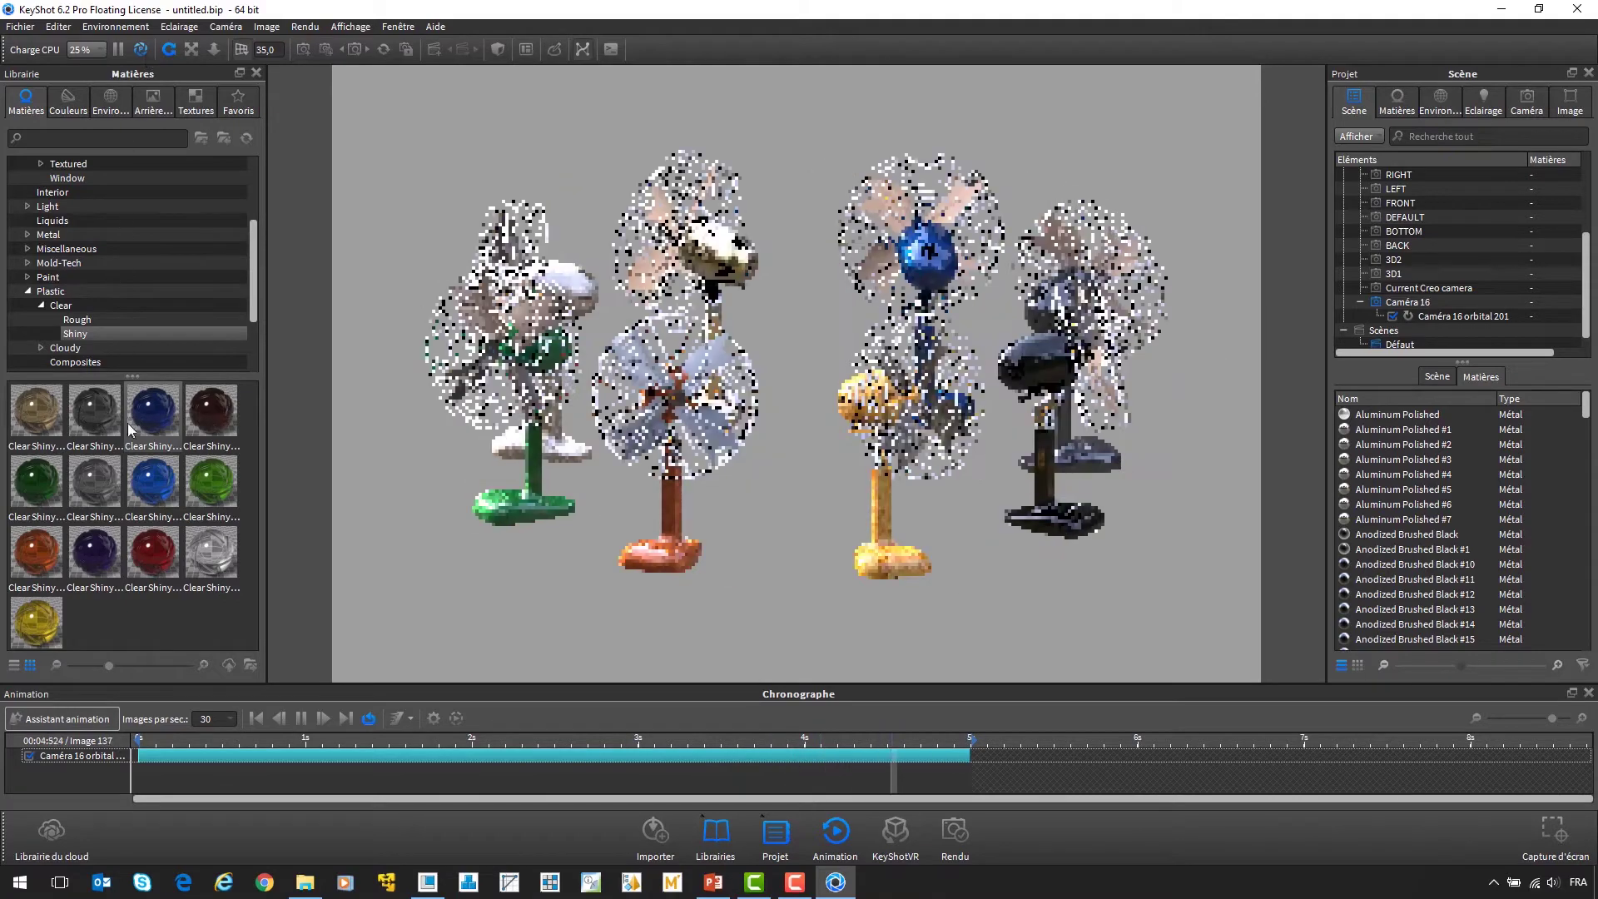
- Pause the orbit animation and apply the hdrmaps backplate 02-44 mm-1-320 sec to the scene
{"action": "left_click", "coordinate": [299, 717]}
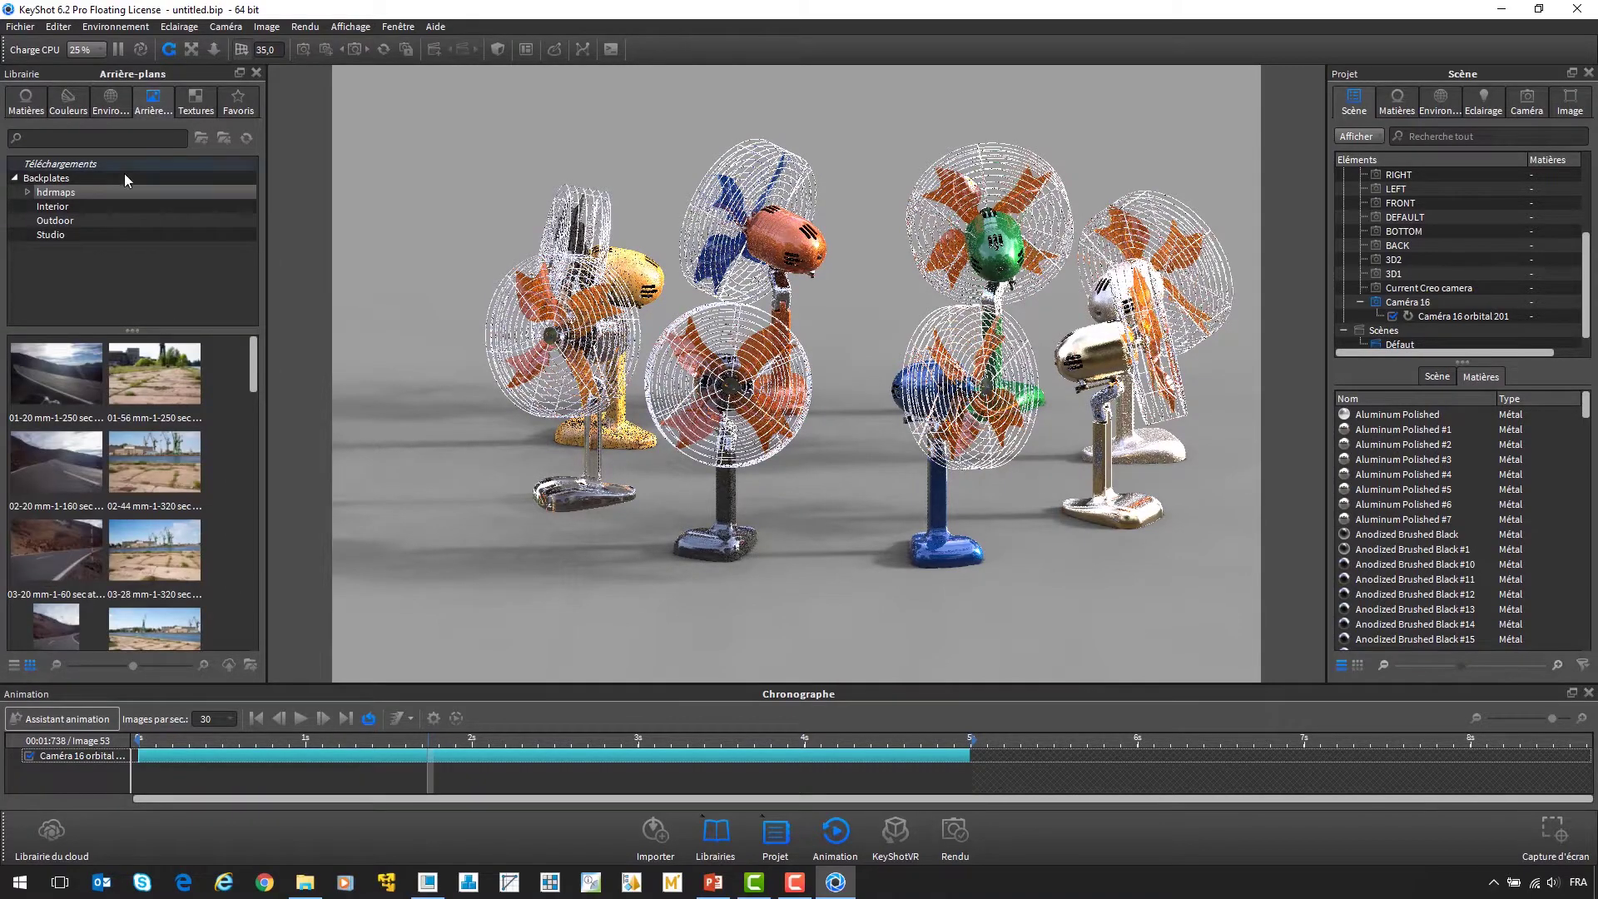
{"action": "left_click_drag", "start_coordinate": [117, 454], "coordinate": [493, 554]}
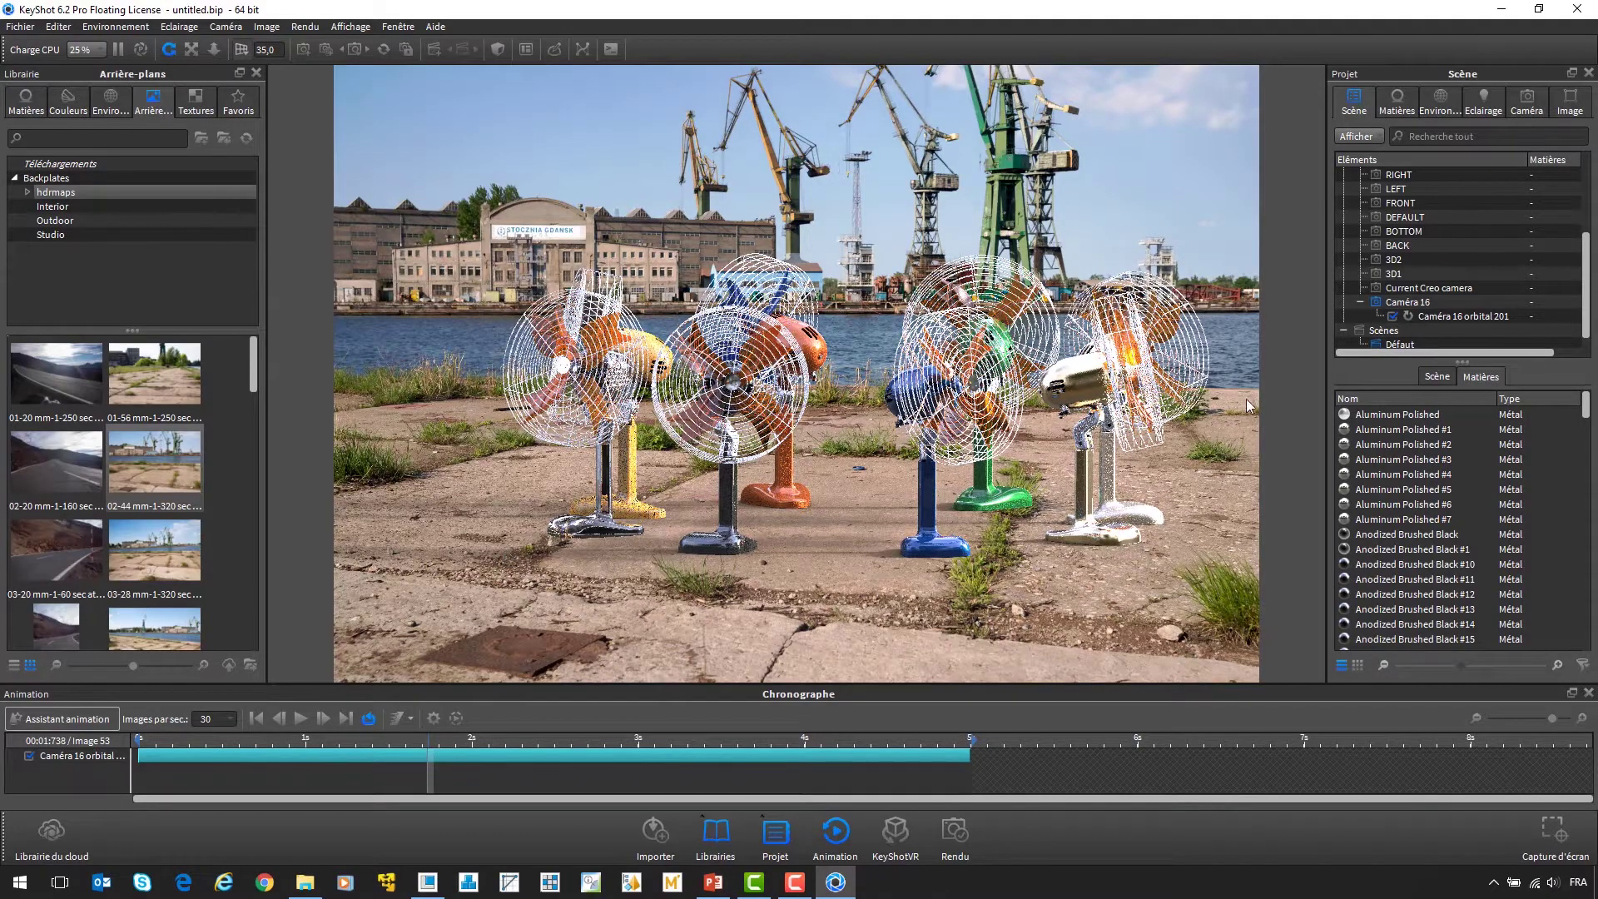
- Set the overall scale of the FAN #7 model to 0.8
{"action": "scroll", "coordinate": [1398, 275], "scroll_direction": "up", "scroll_amount": 3}
{"action": "left_click", "coordinate": [1344, 175]}
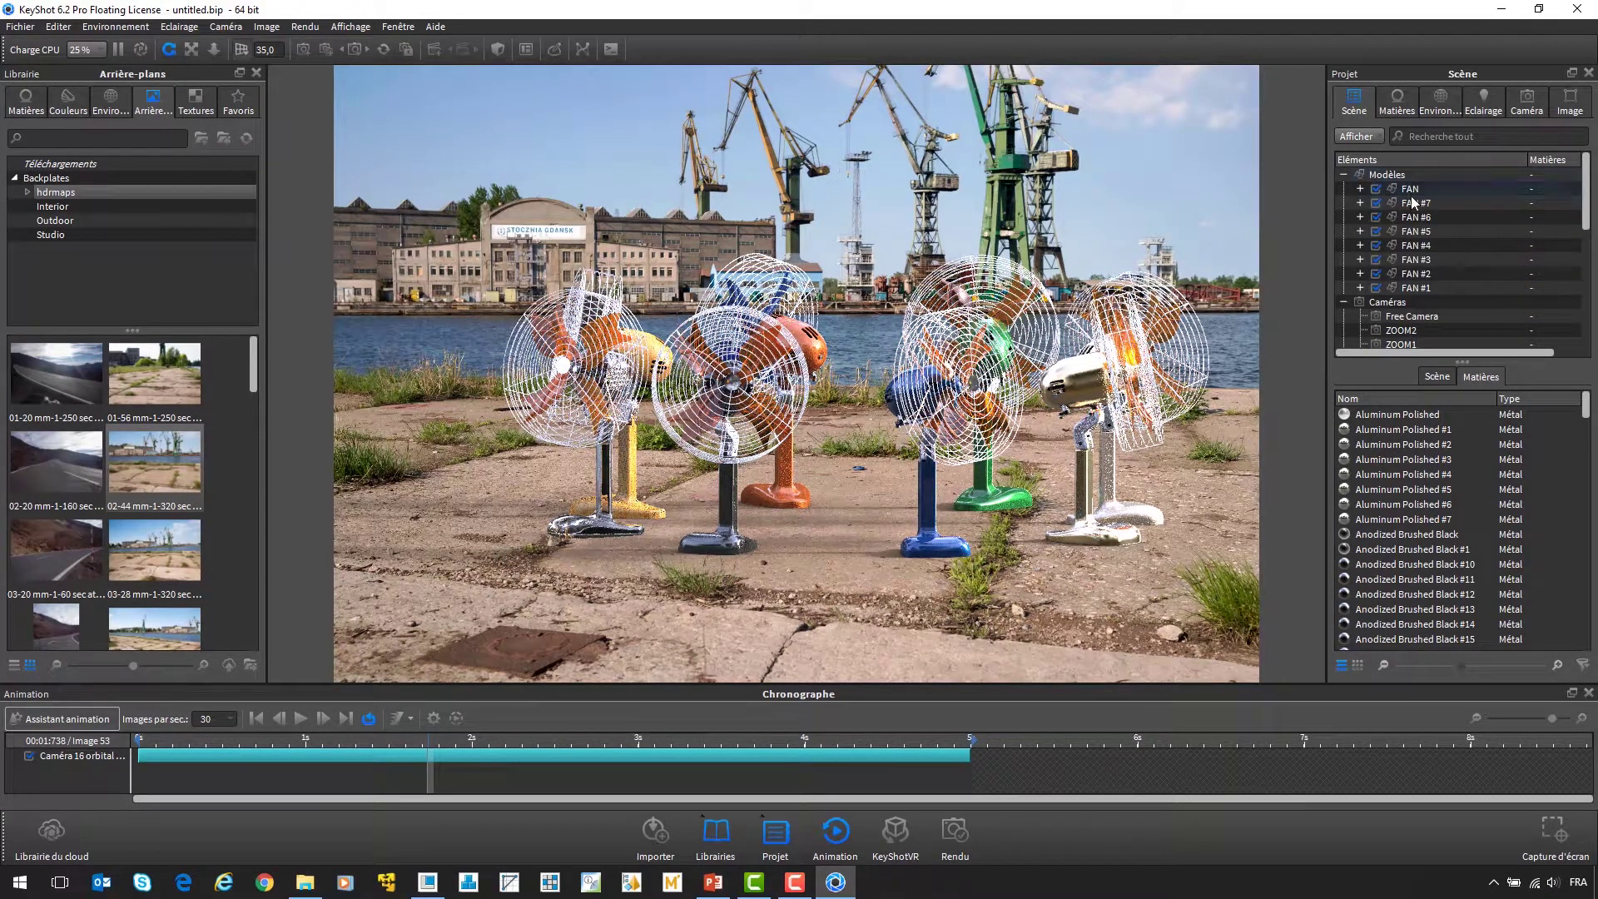
{"action": "left_click", "coordinate": [1417, 203]}
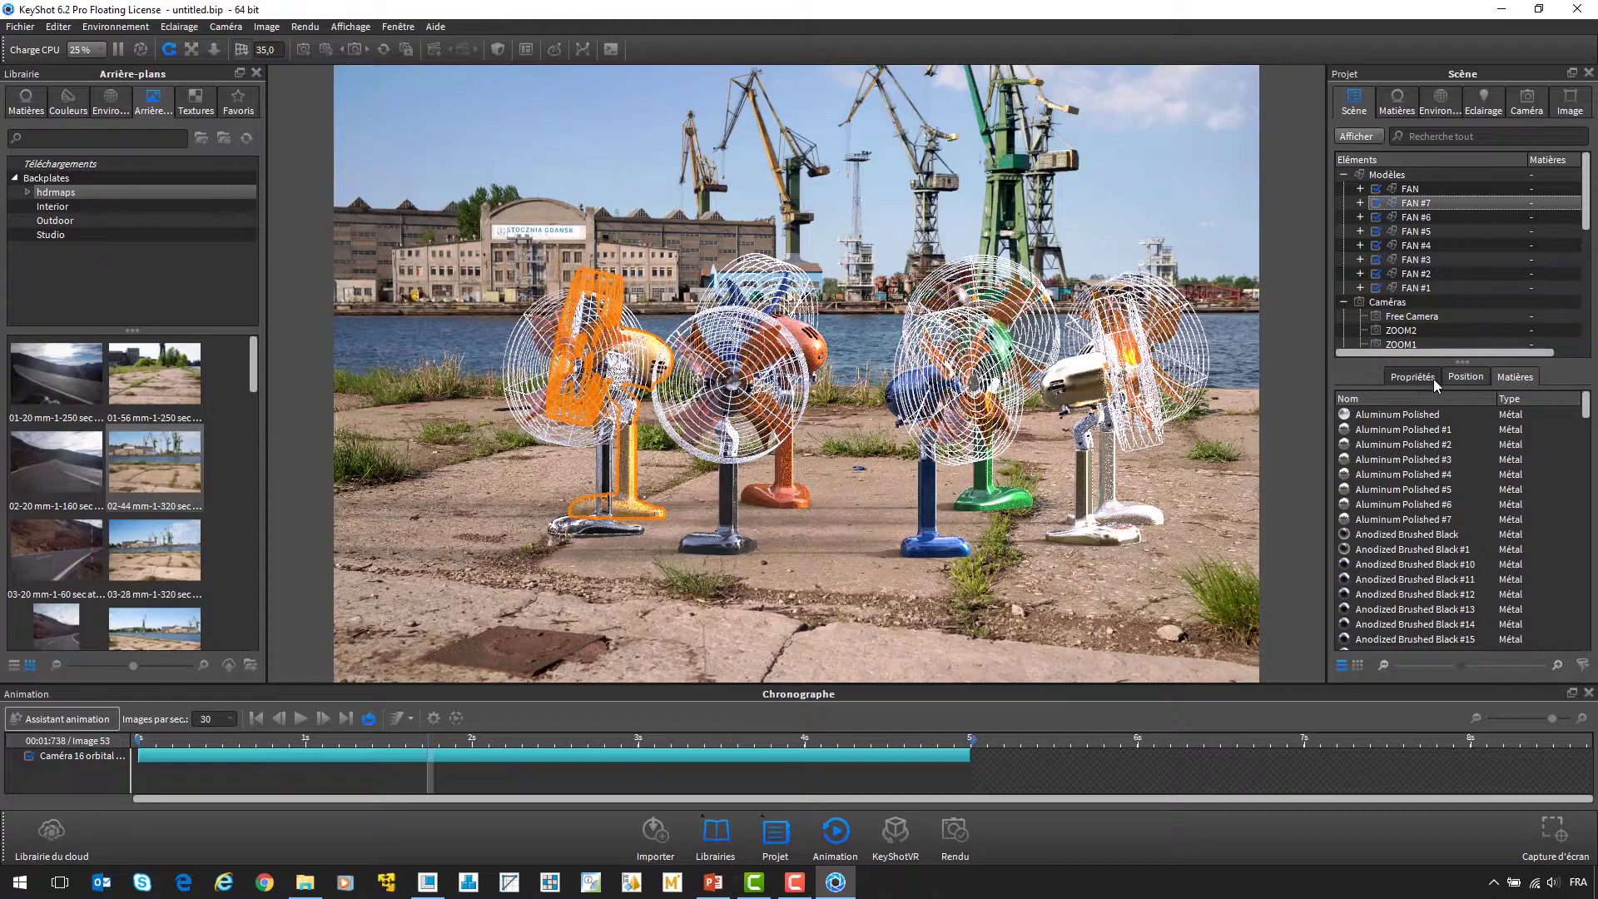
{"action": "left_click", "coordinate": [1466, 377]}
{"action": "double_click", "coordinate": [1538, 508]}
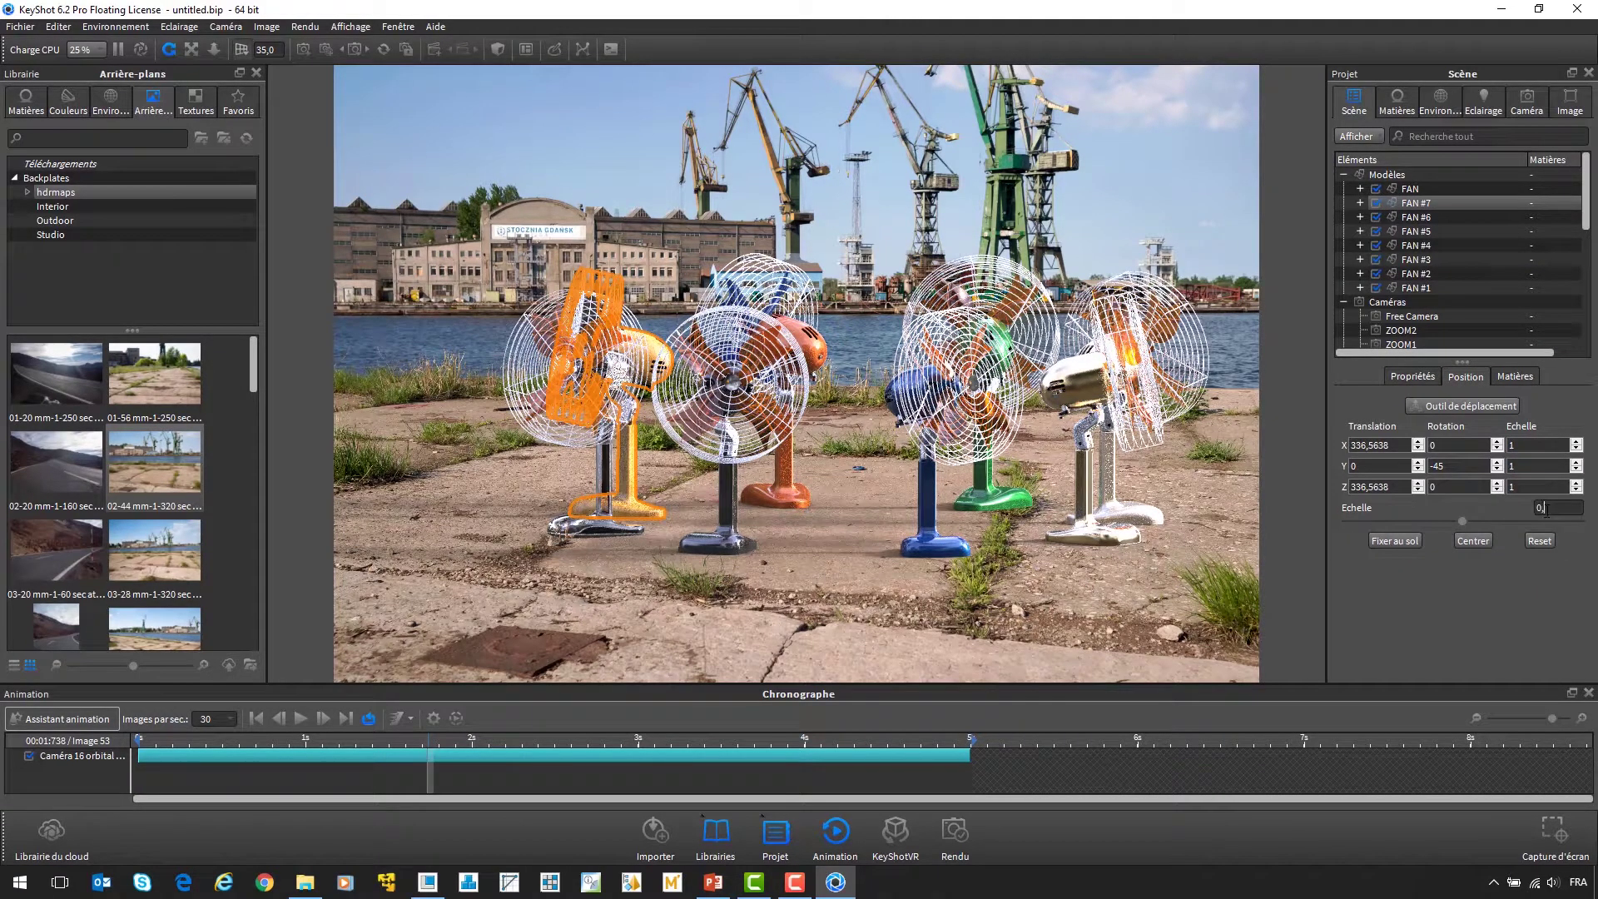
{"action": "key", "text": "Return"}
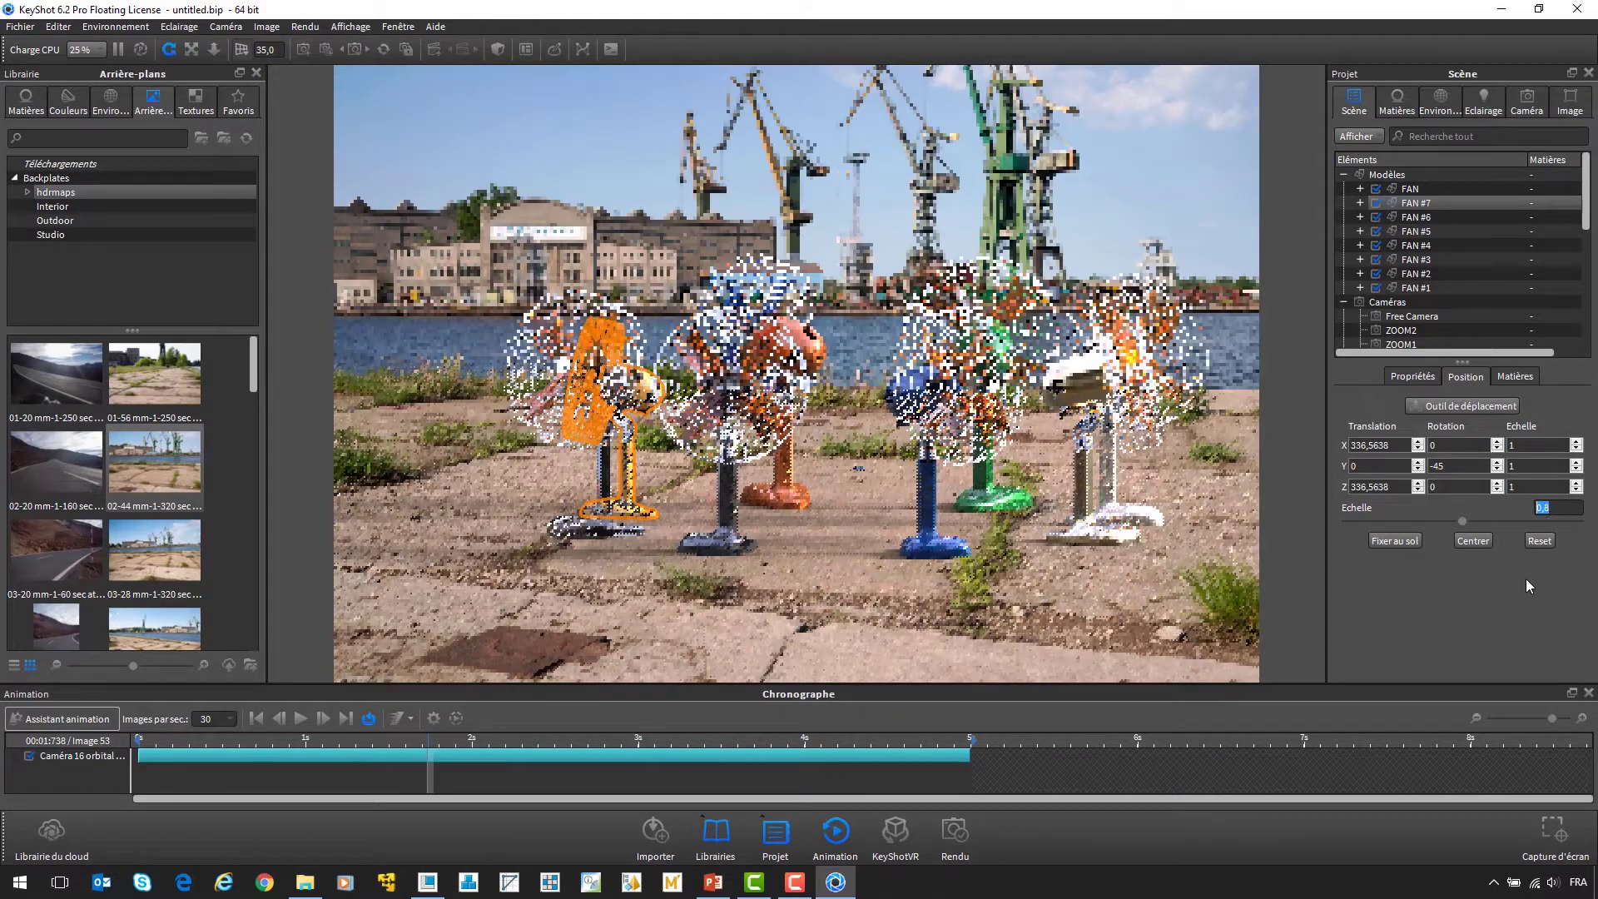
- Scale the white fan at the far right, FAN #4, up to 1.25 and deselect it
{"action": "left_click", "coordinate": [1144, 534]}
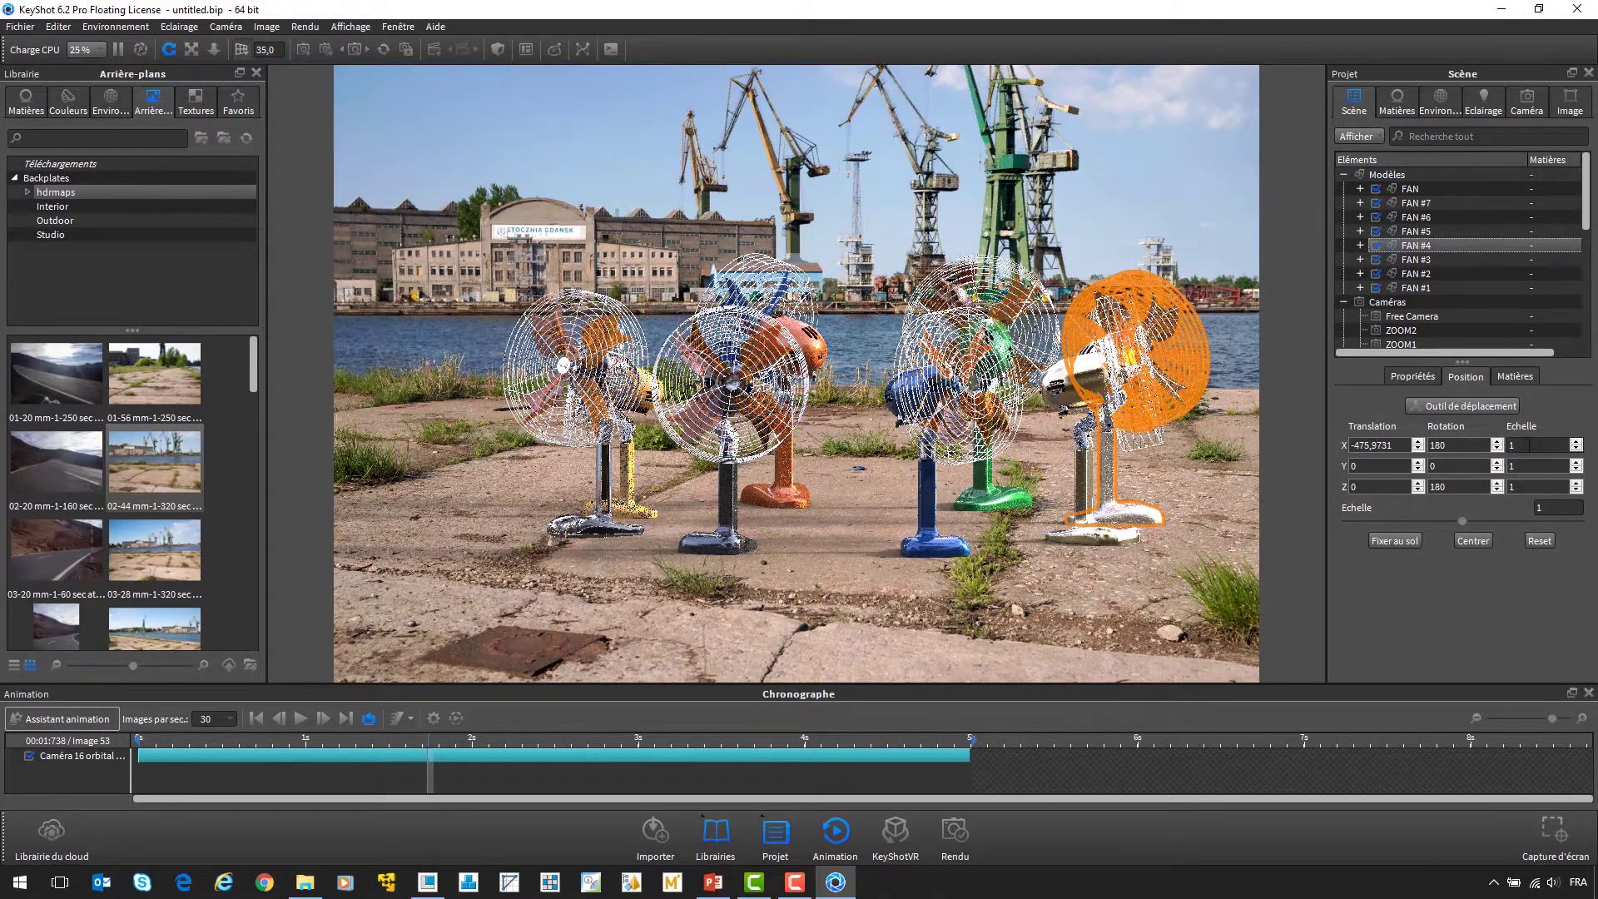
{"action": "left_click_drag", "start_coordinate": [1462, 521], "coordinate": [1490, 521]}
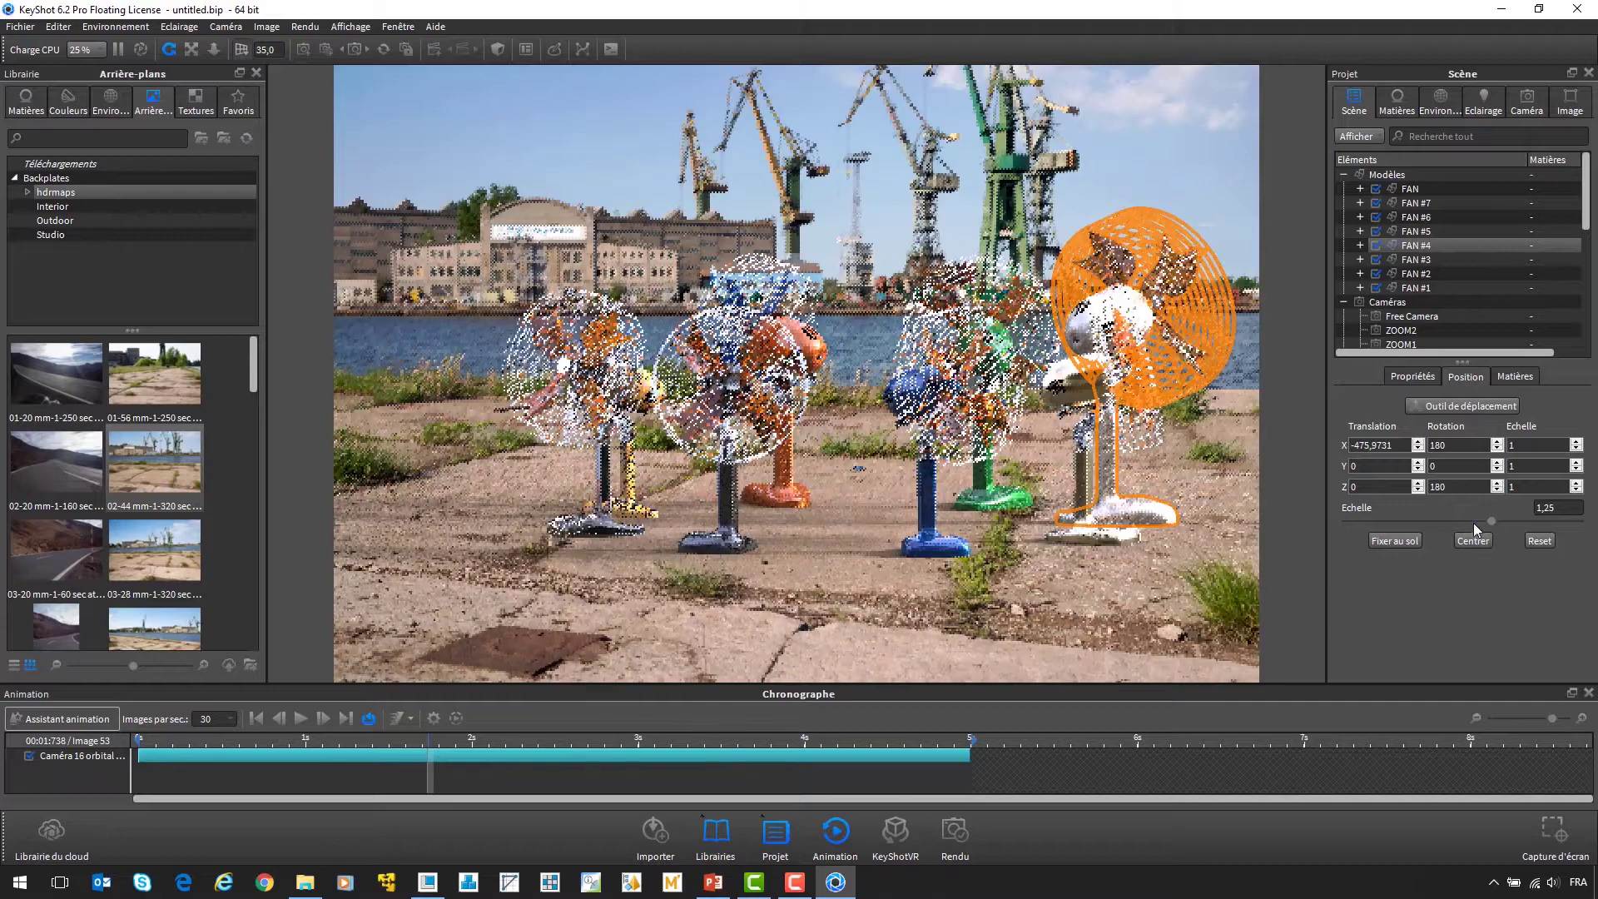
{"action": "left_click", "coordinate": [1176, 577]}
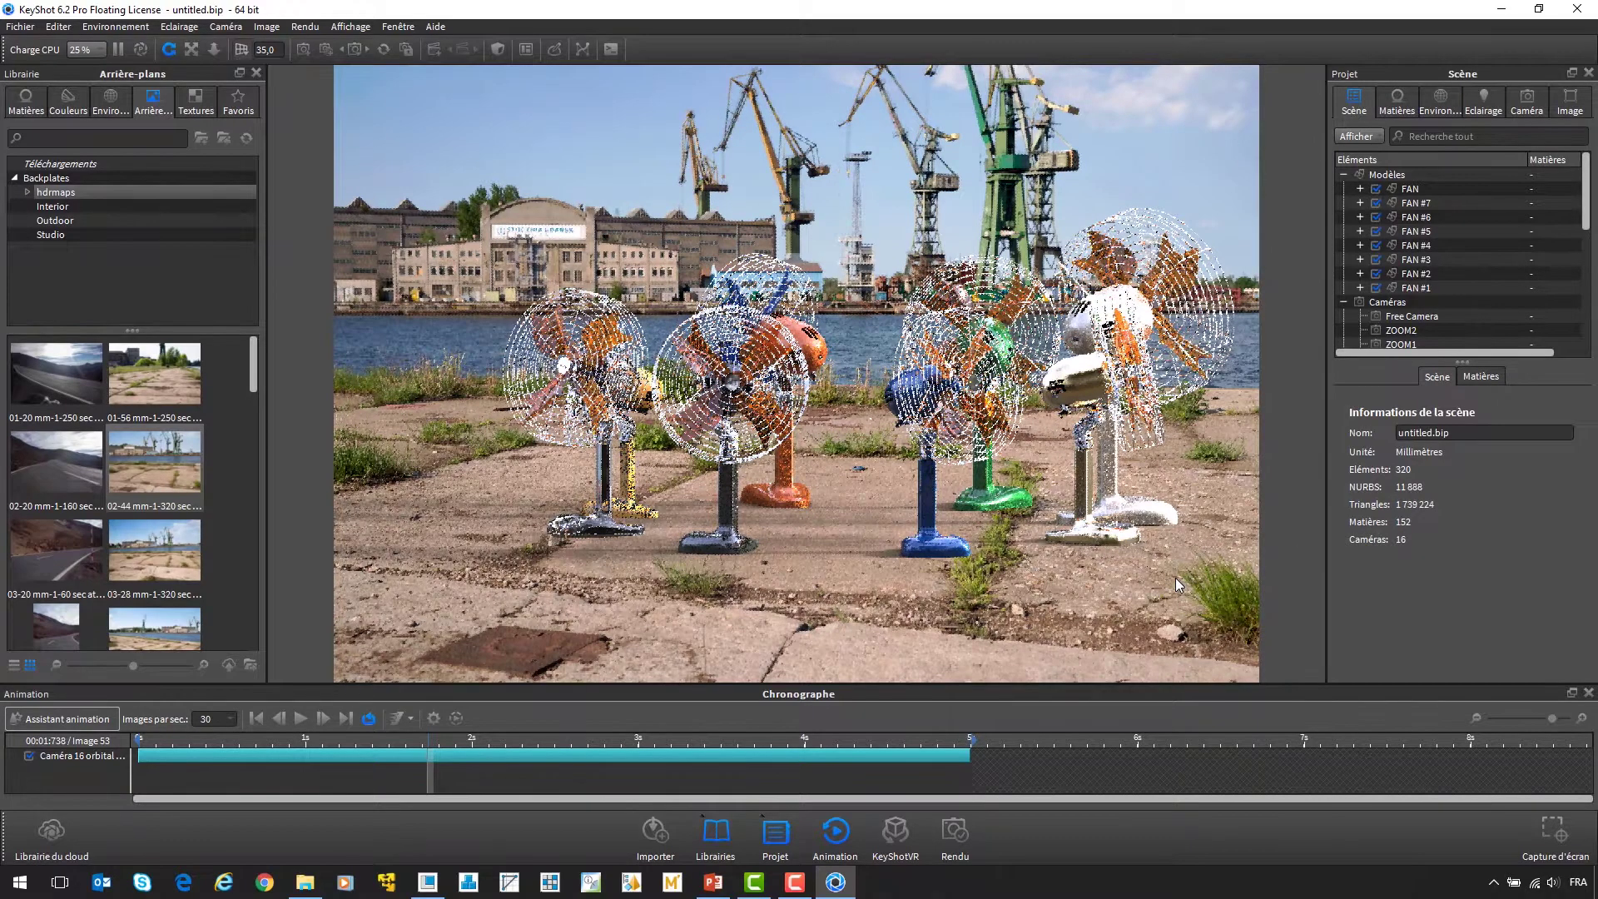
- Hide the animation timeline, the project window and the libraries to leave only the scene view
{"action": "left_click", "coordinate": [835, 831]}
{"action": "left_click", "coordinate": [781, 834]}
{"action": "left_click", "coordinate": [717, 834]}
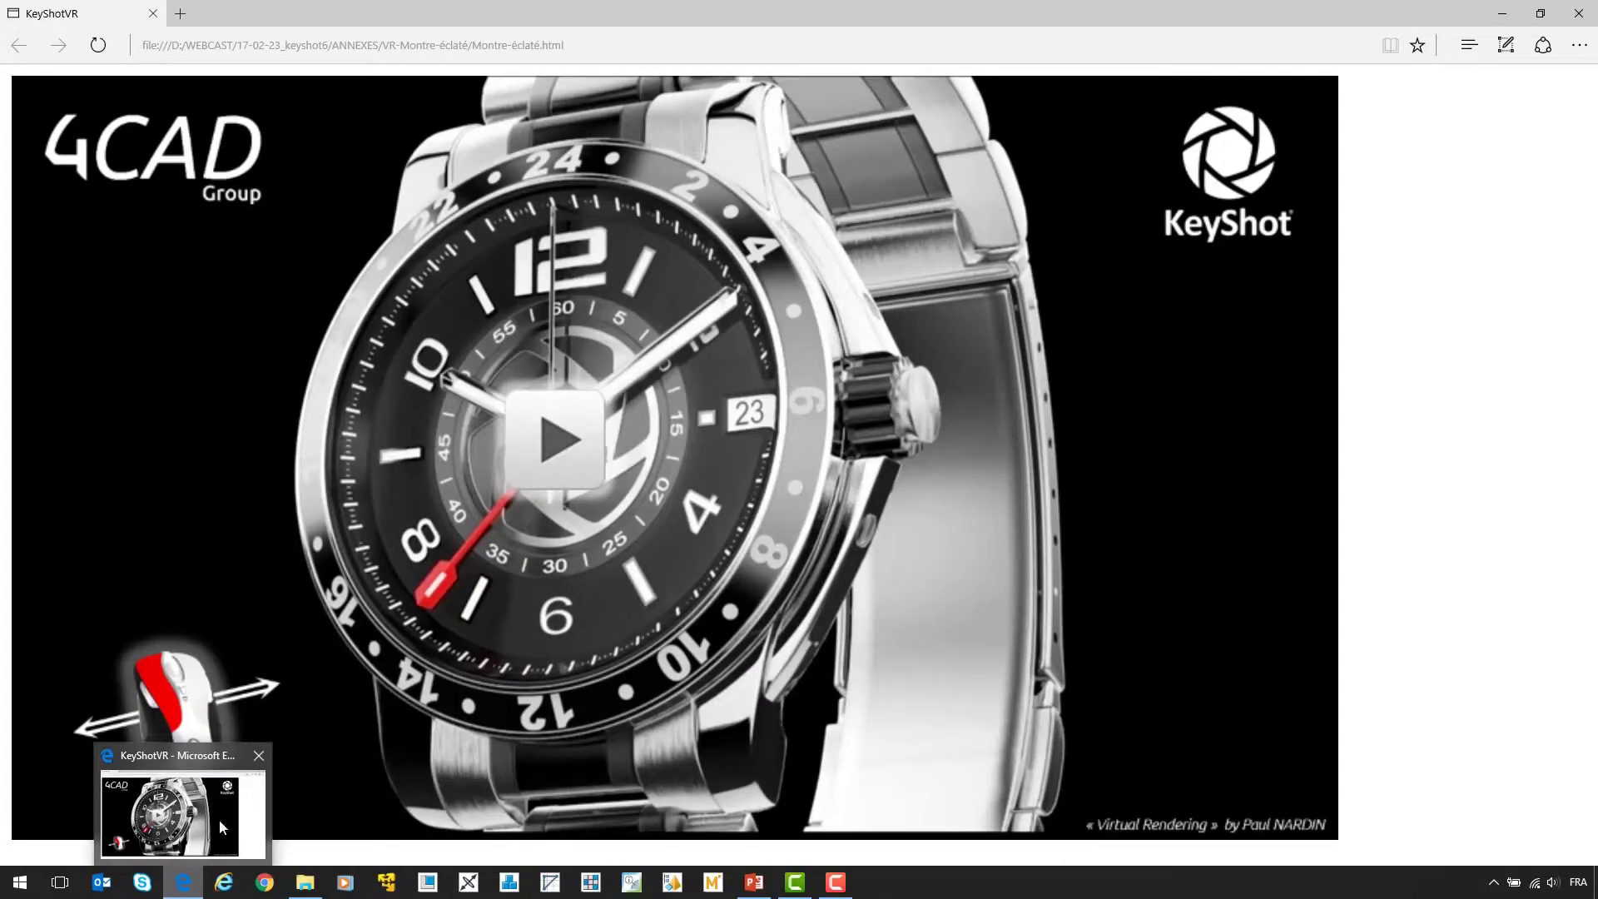
- Start and rotate the exploded watch KeyShotVR in Microsoft Edge, and switch back to the PowerPoint presentation
{"action": "left_click", "coordinate": [584, 448]}
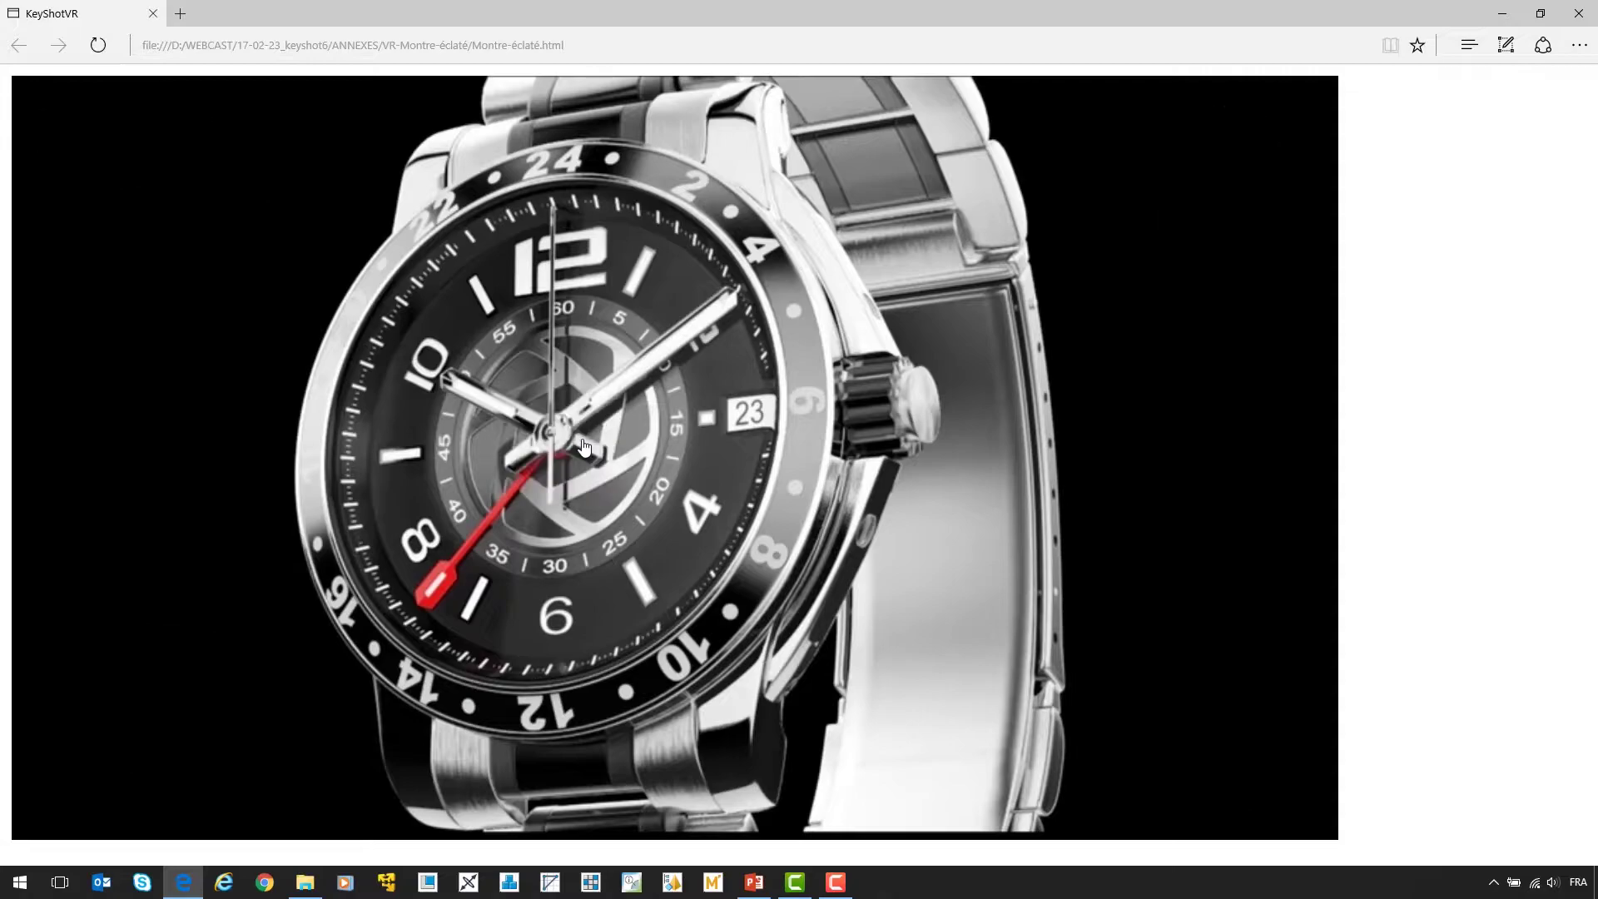
{"action": "left_click_drag", "start_coordinate": [686, 447], "coordinate": [747, 486]}
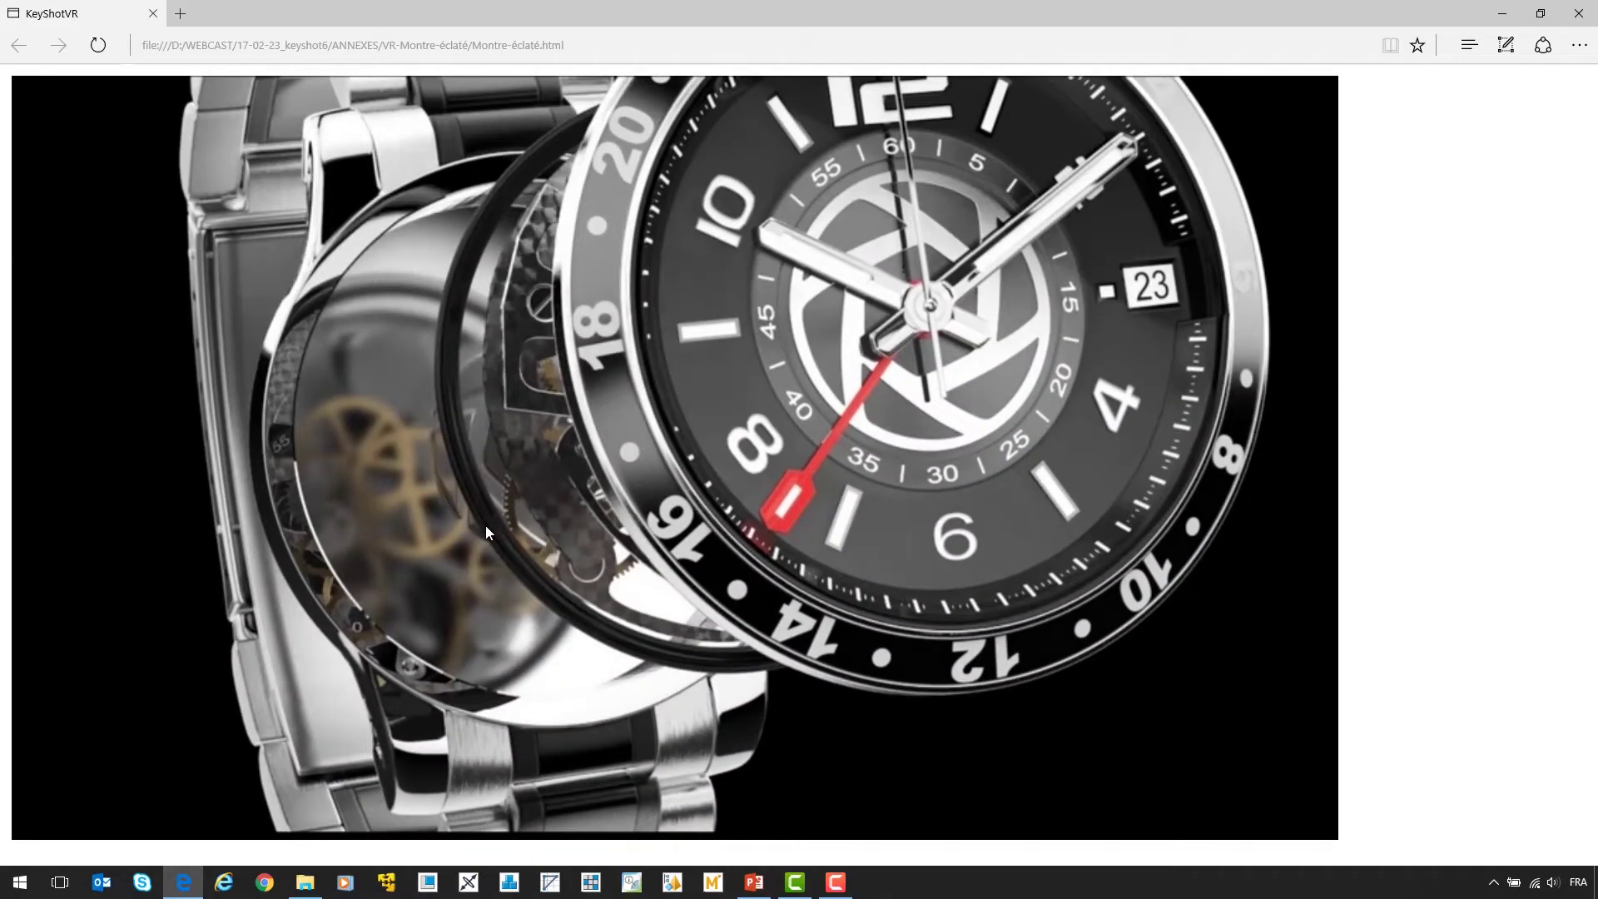
{"action": "left_click", "coordinate": [754, 883]}
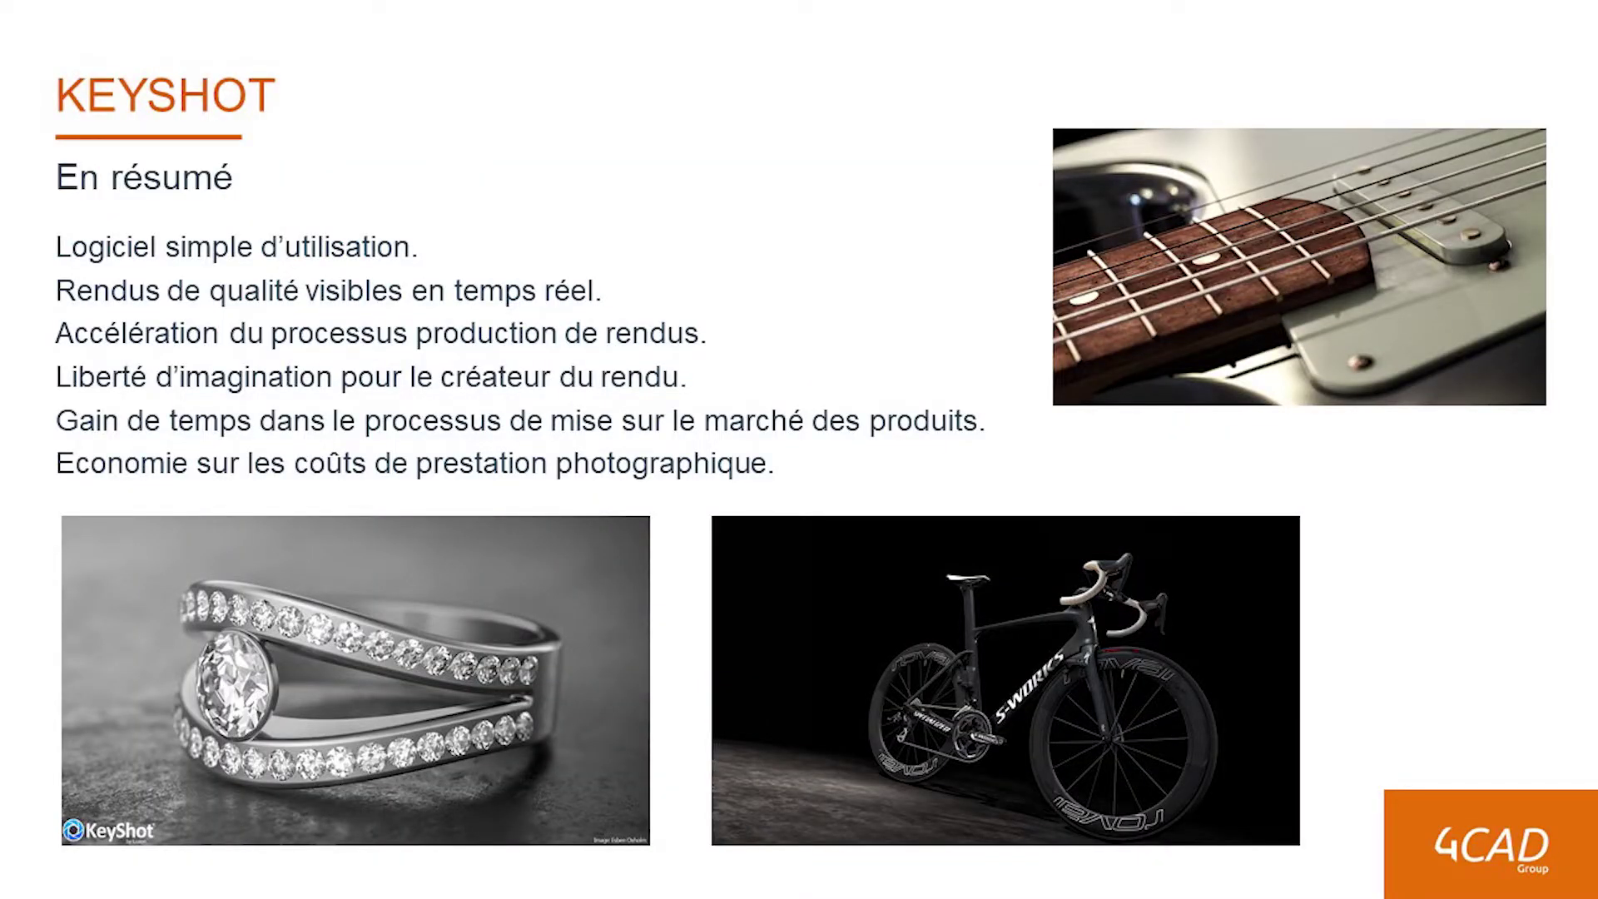